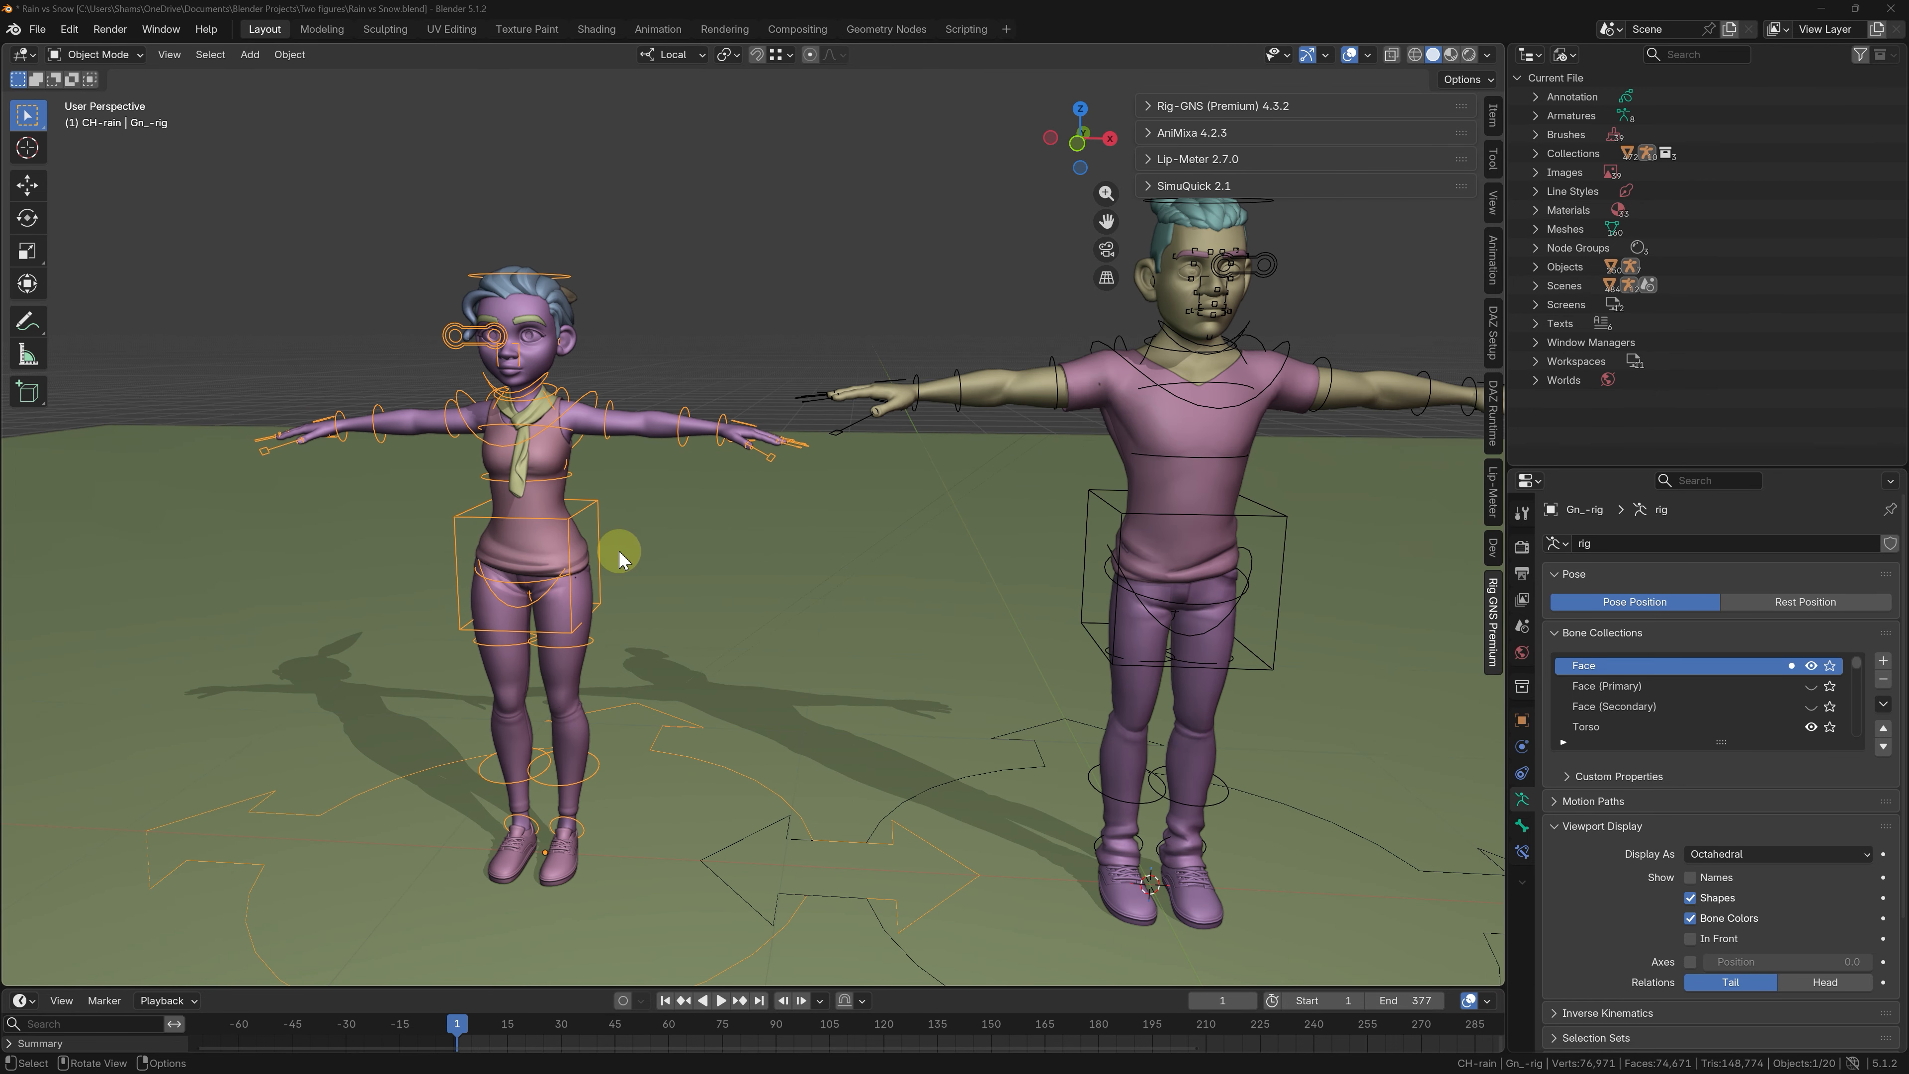
# - Select the male character's rig and open the ActorCore motion website from the AniMixa add-on
pyautogui.click(1101, 498)
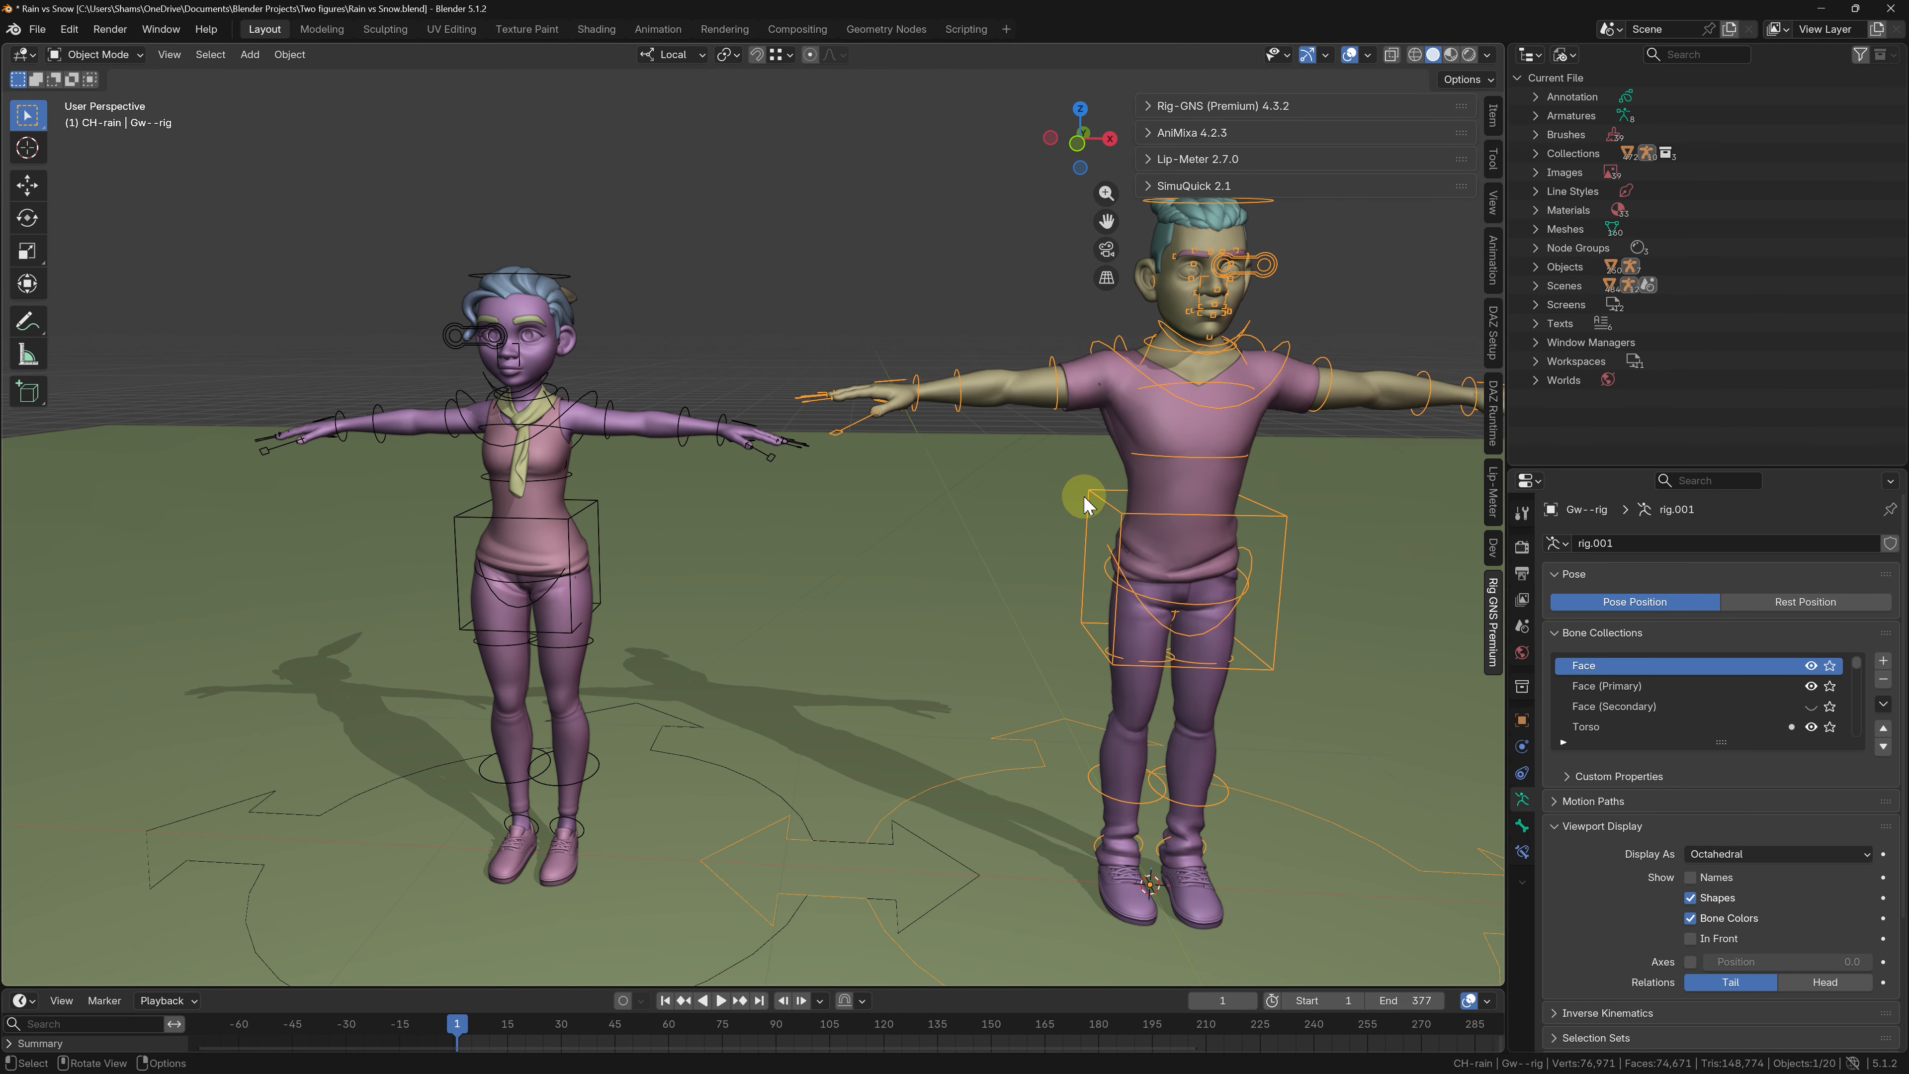
pyautogui.scroll(-3, 1082, 498)
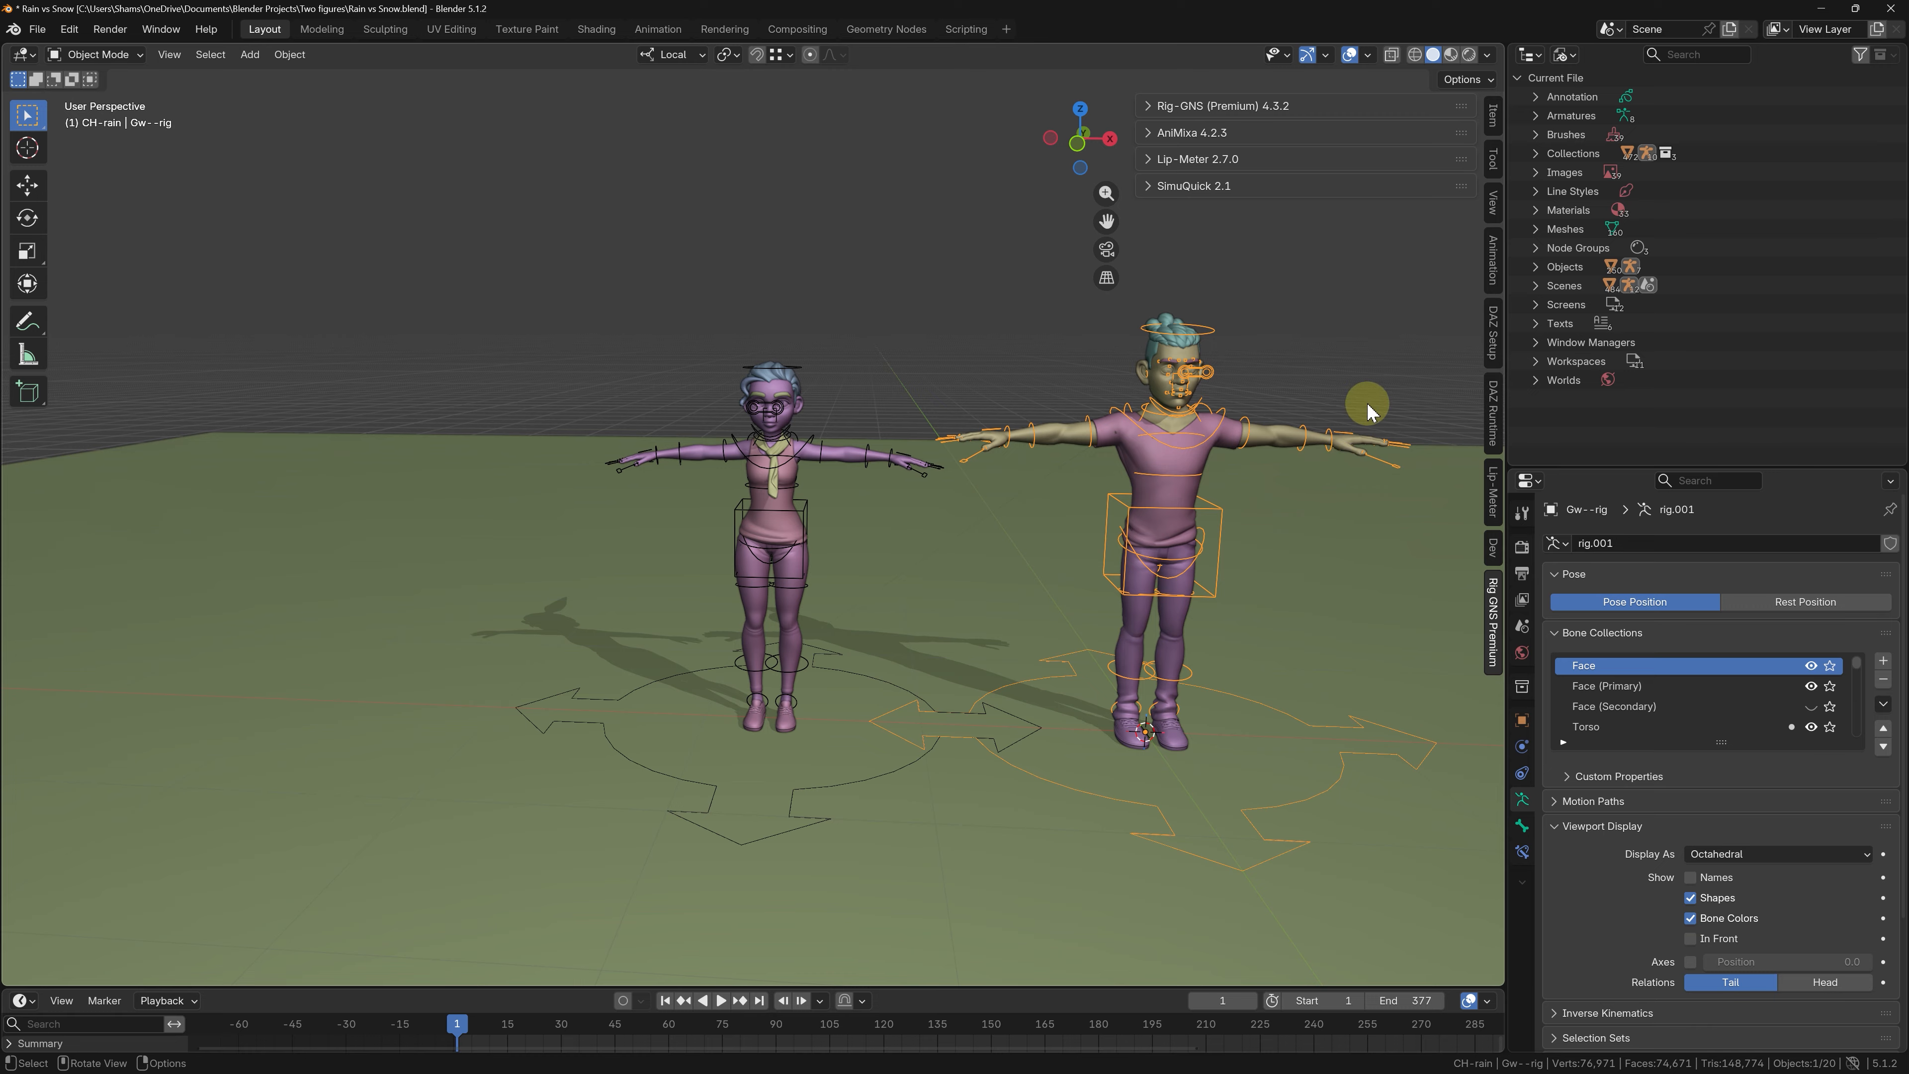
pyautogui.click(1270, 132)
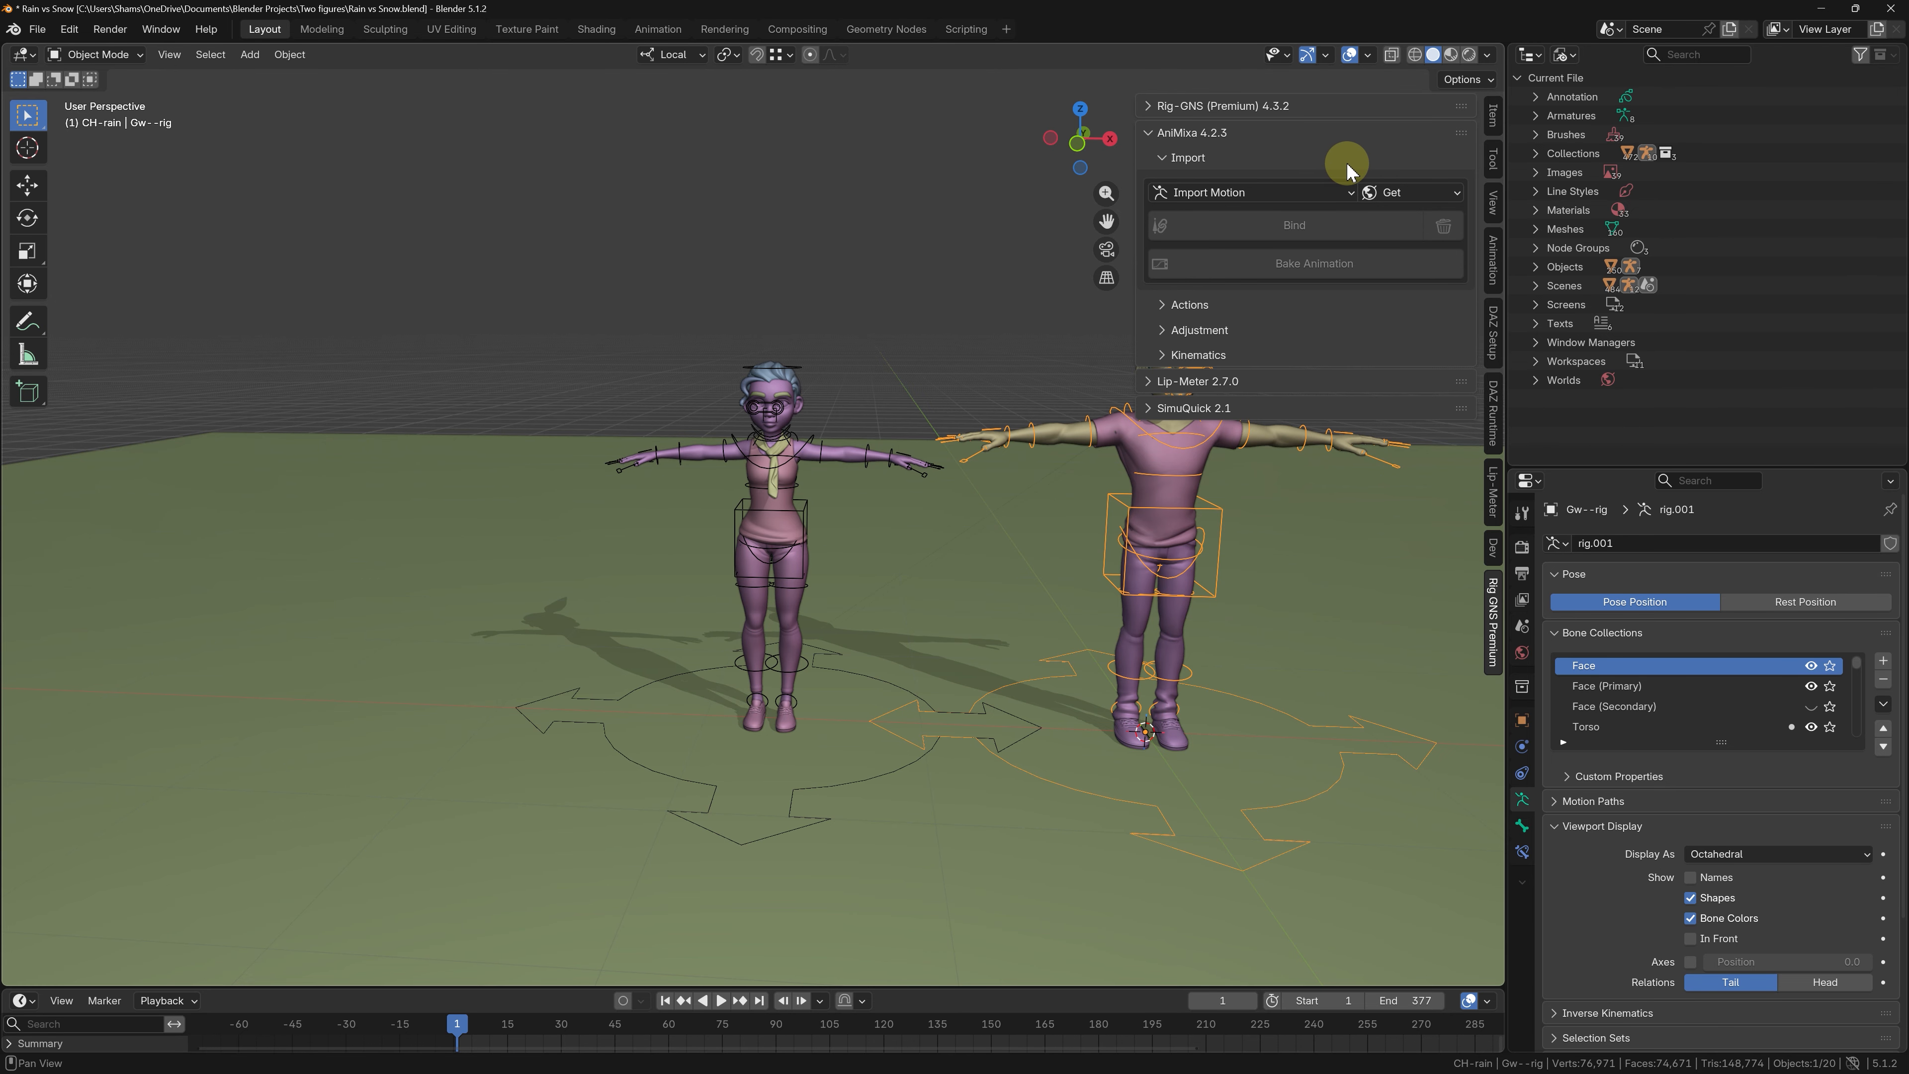
pyautogui.click(1377, 192)
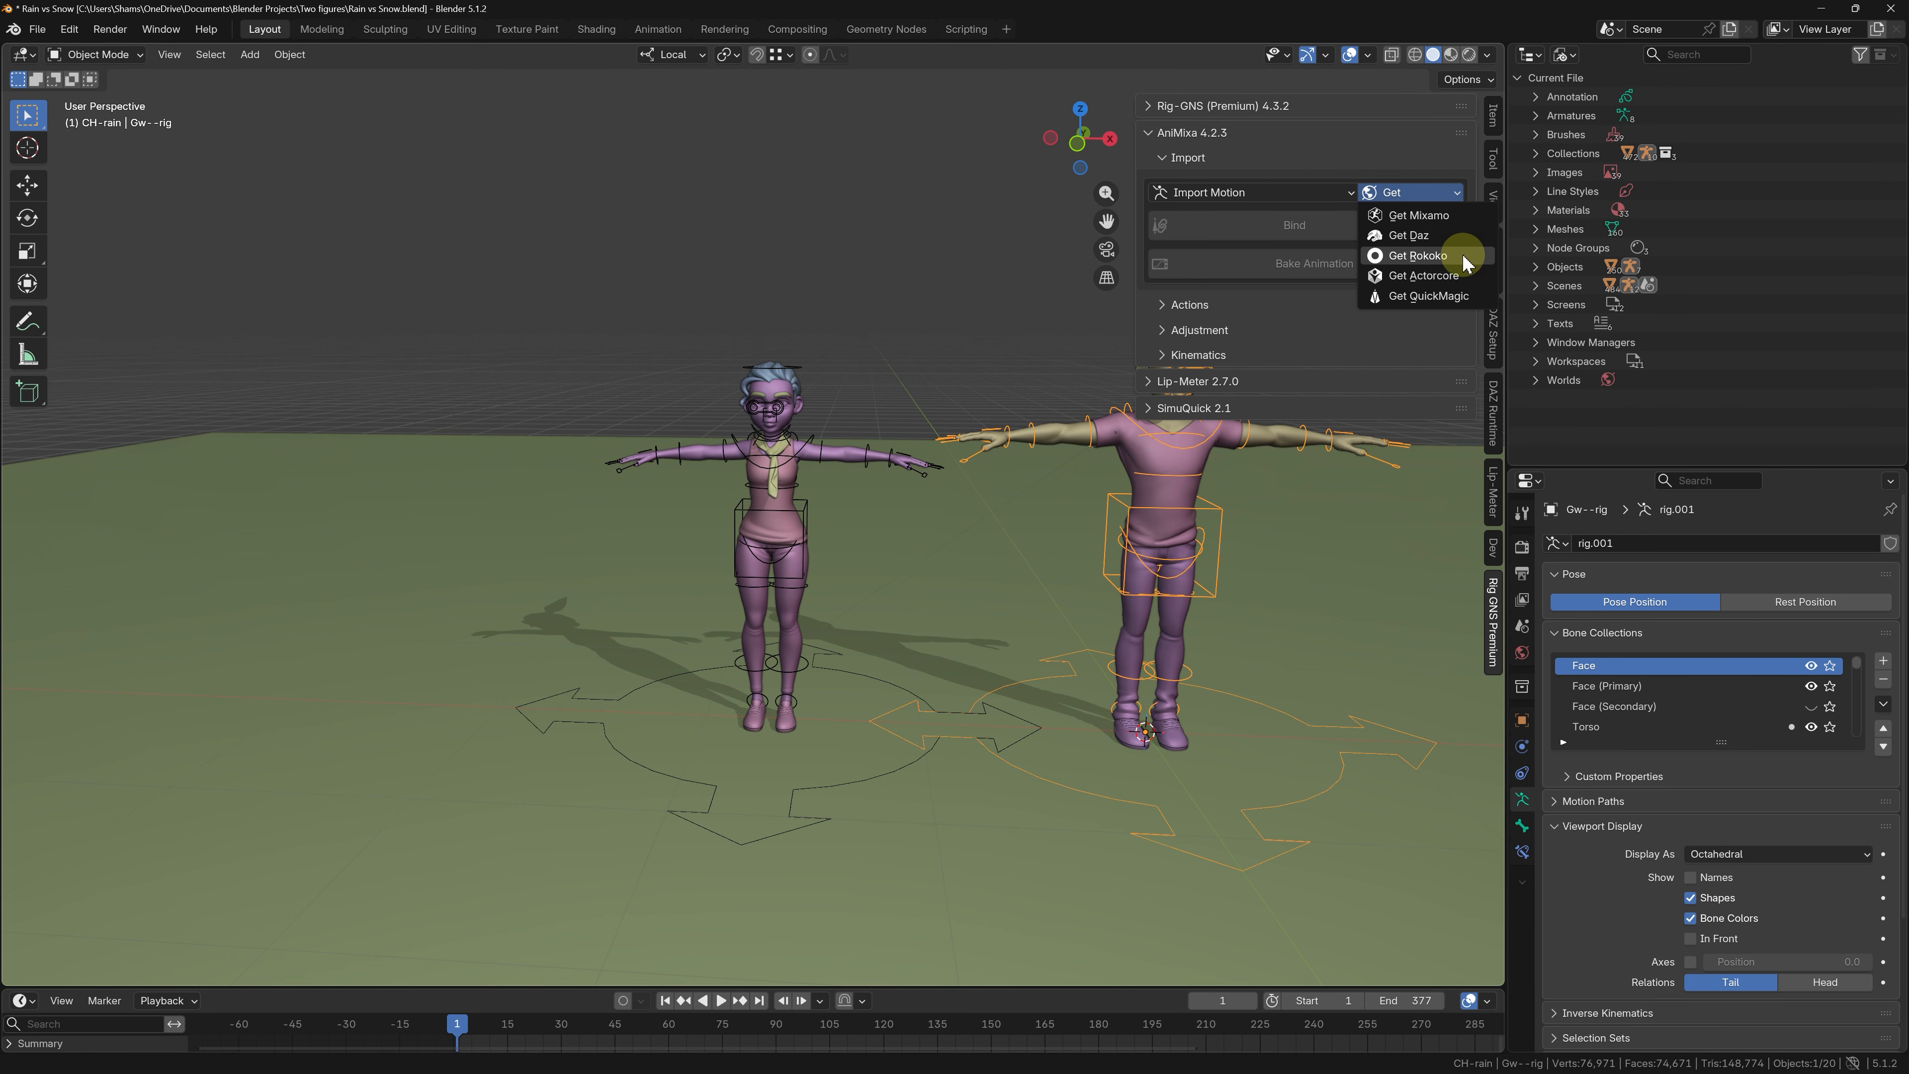
pyautogui.click(1453, 279)
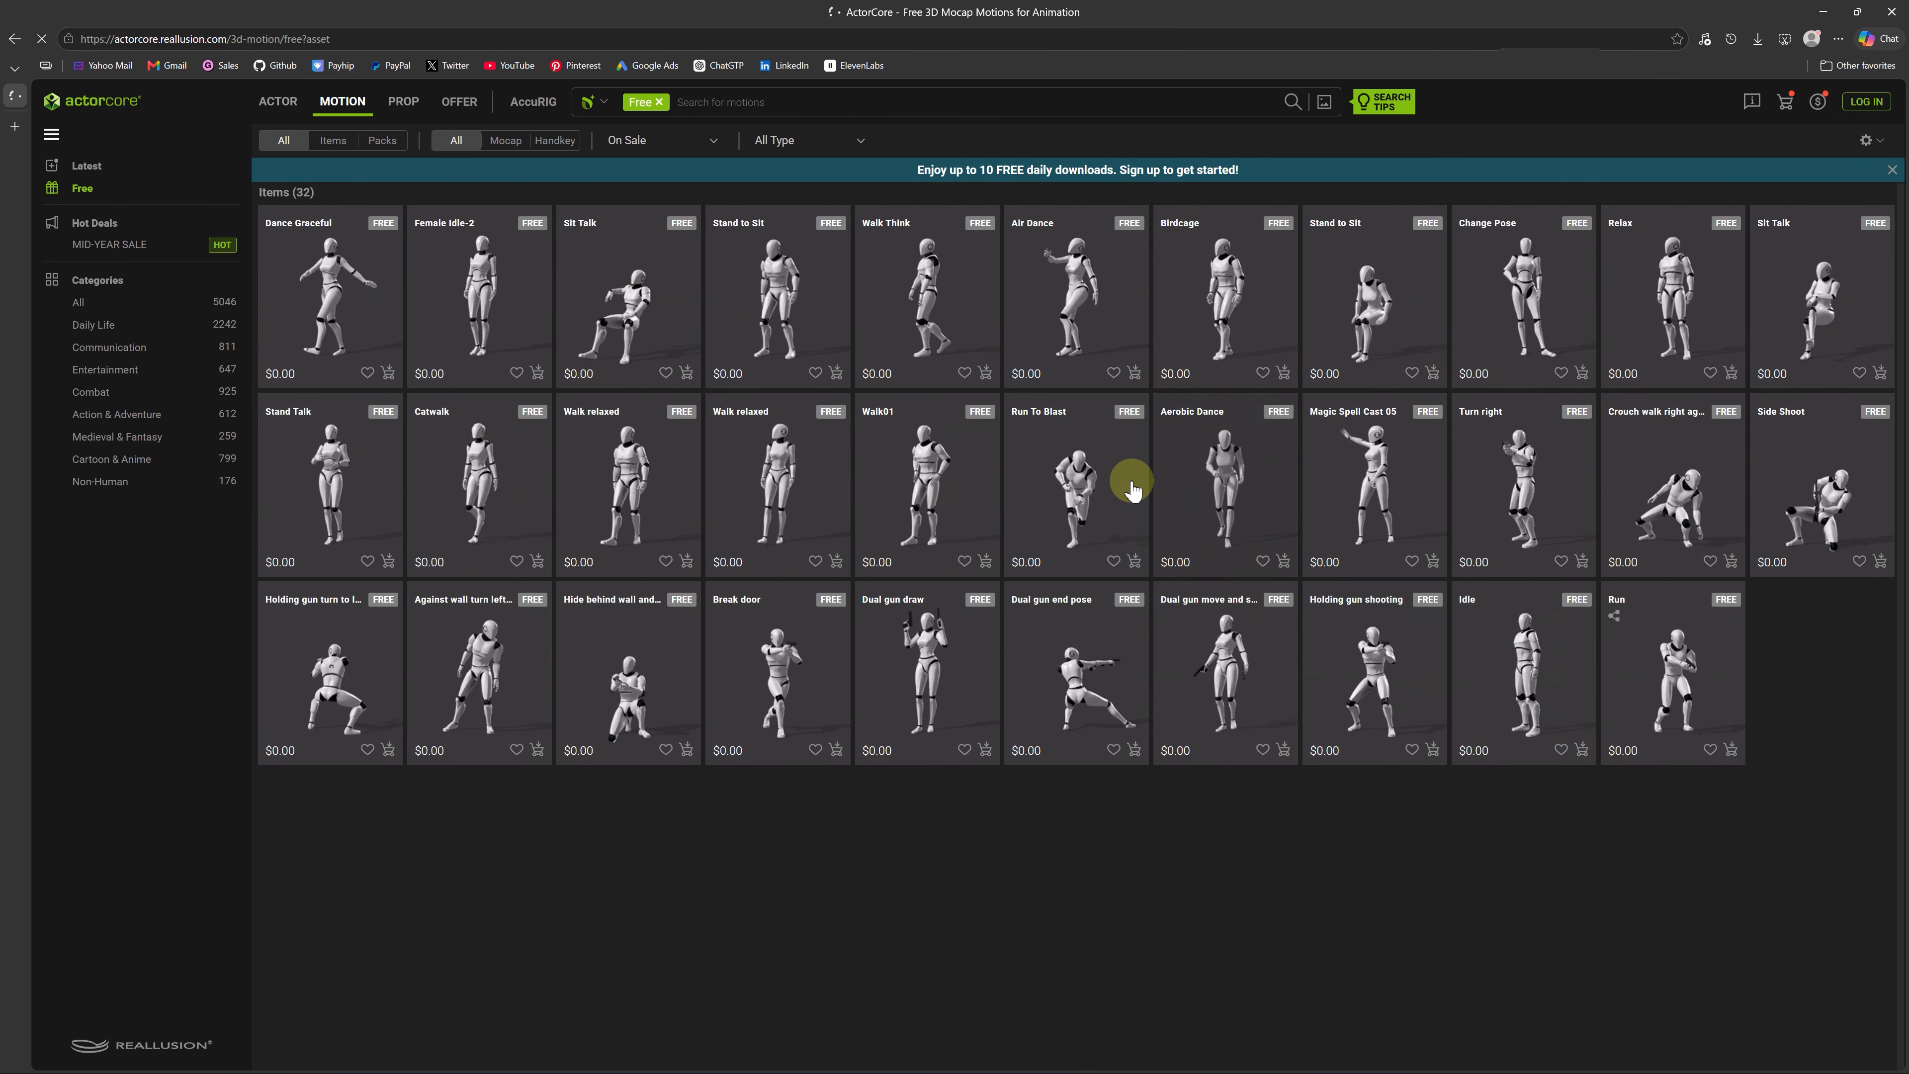
# - Browse the Hit & Dodge motions in the Combat category of the ActorCore library
pyautogui.click(89, 392)
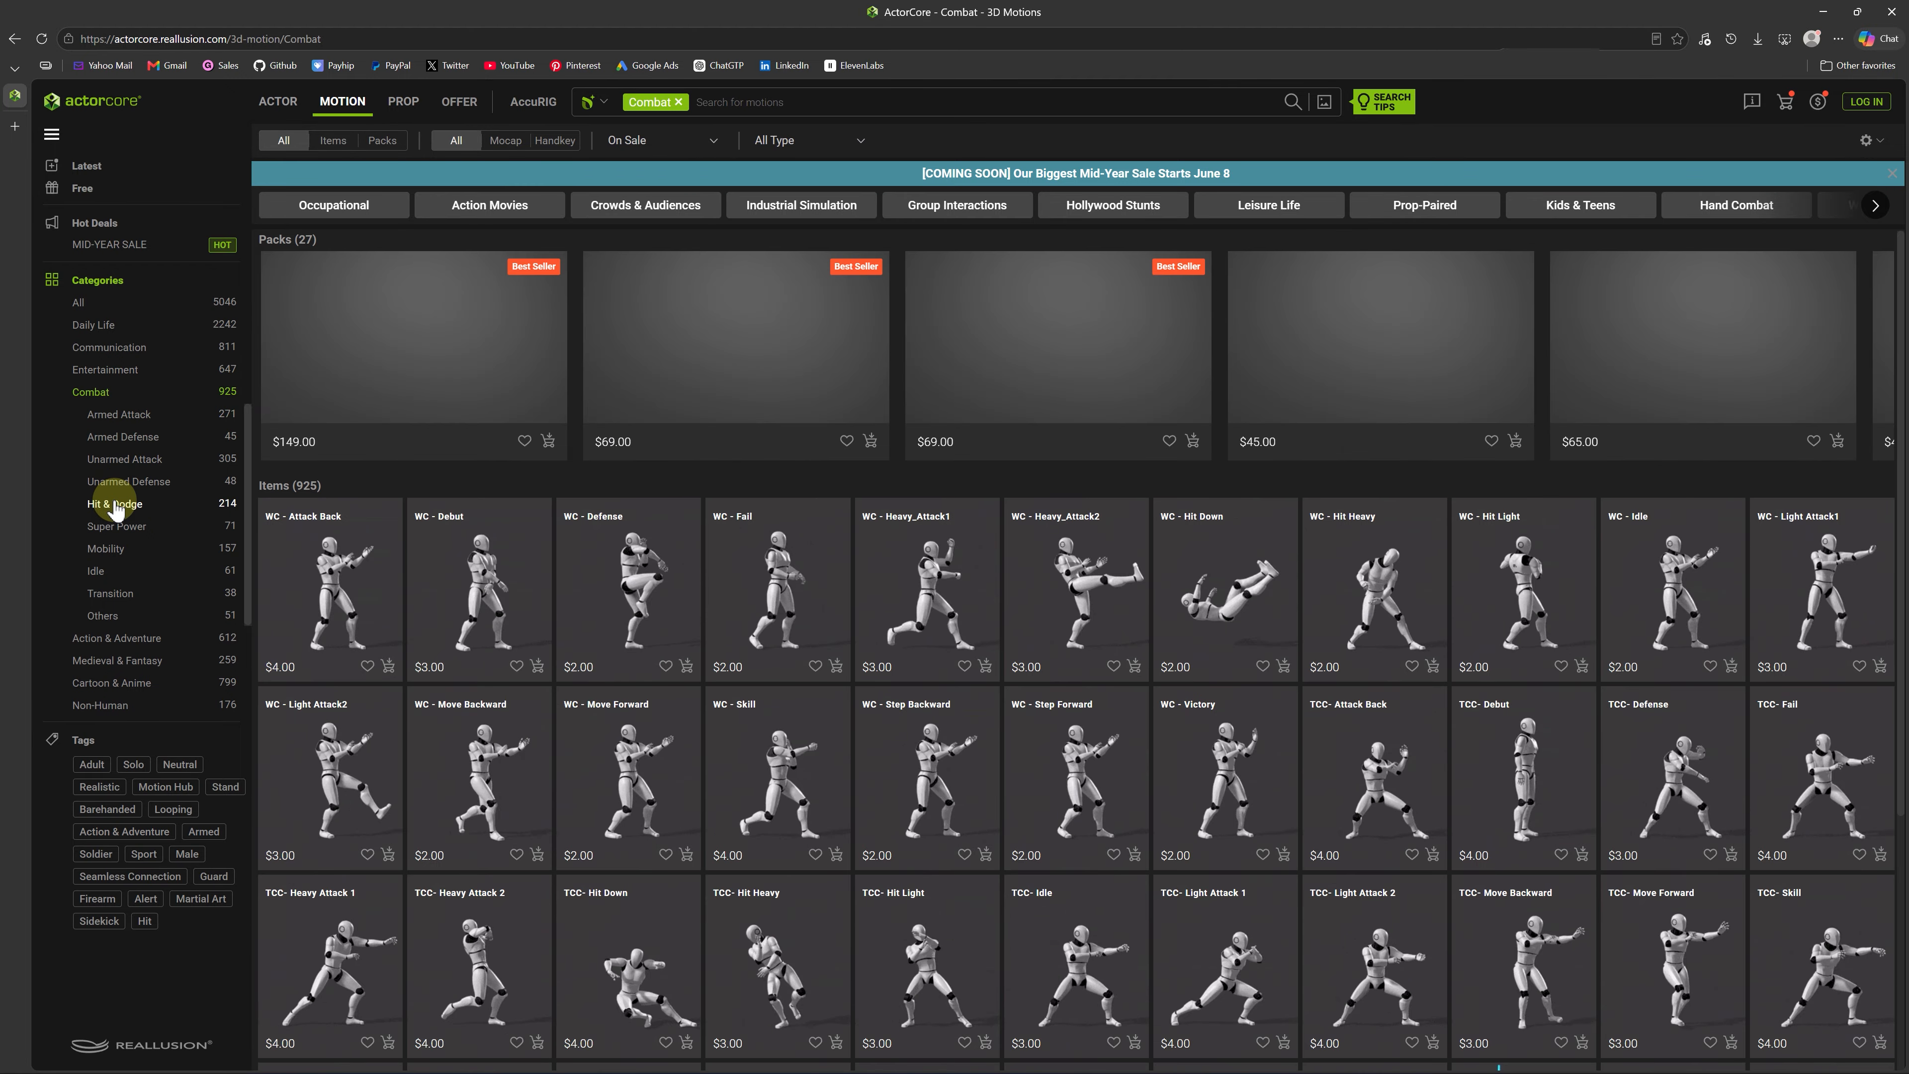
pyautogui.click(114, 503)
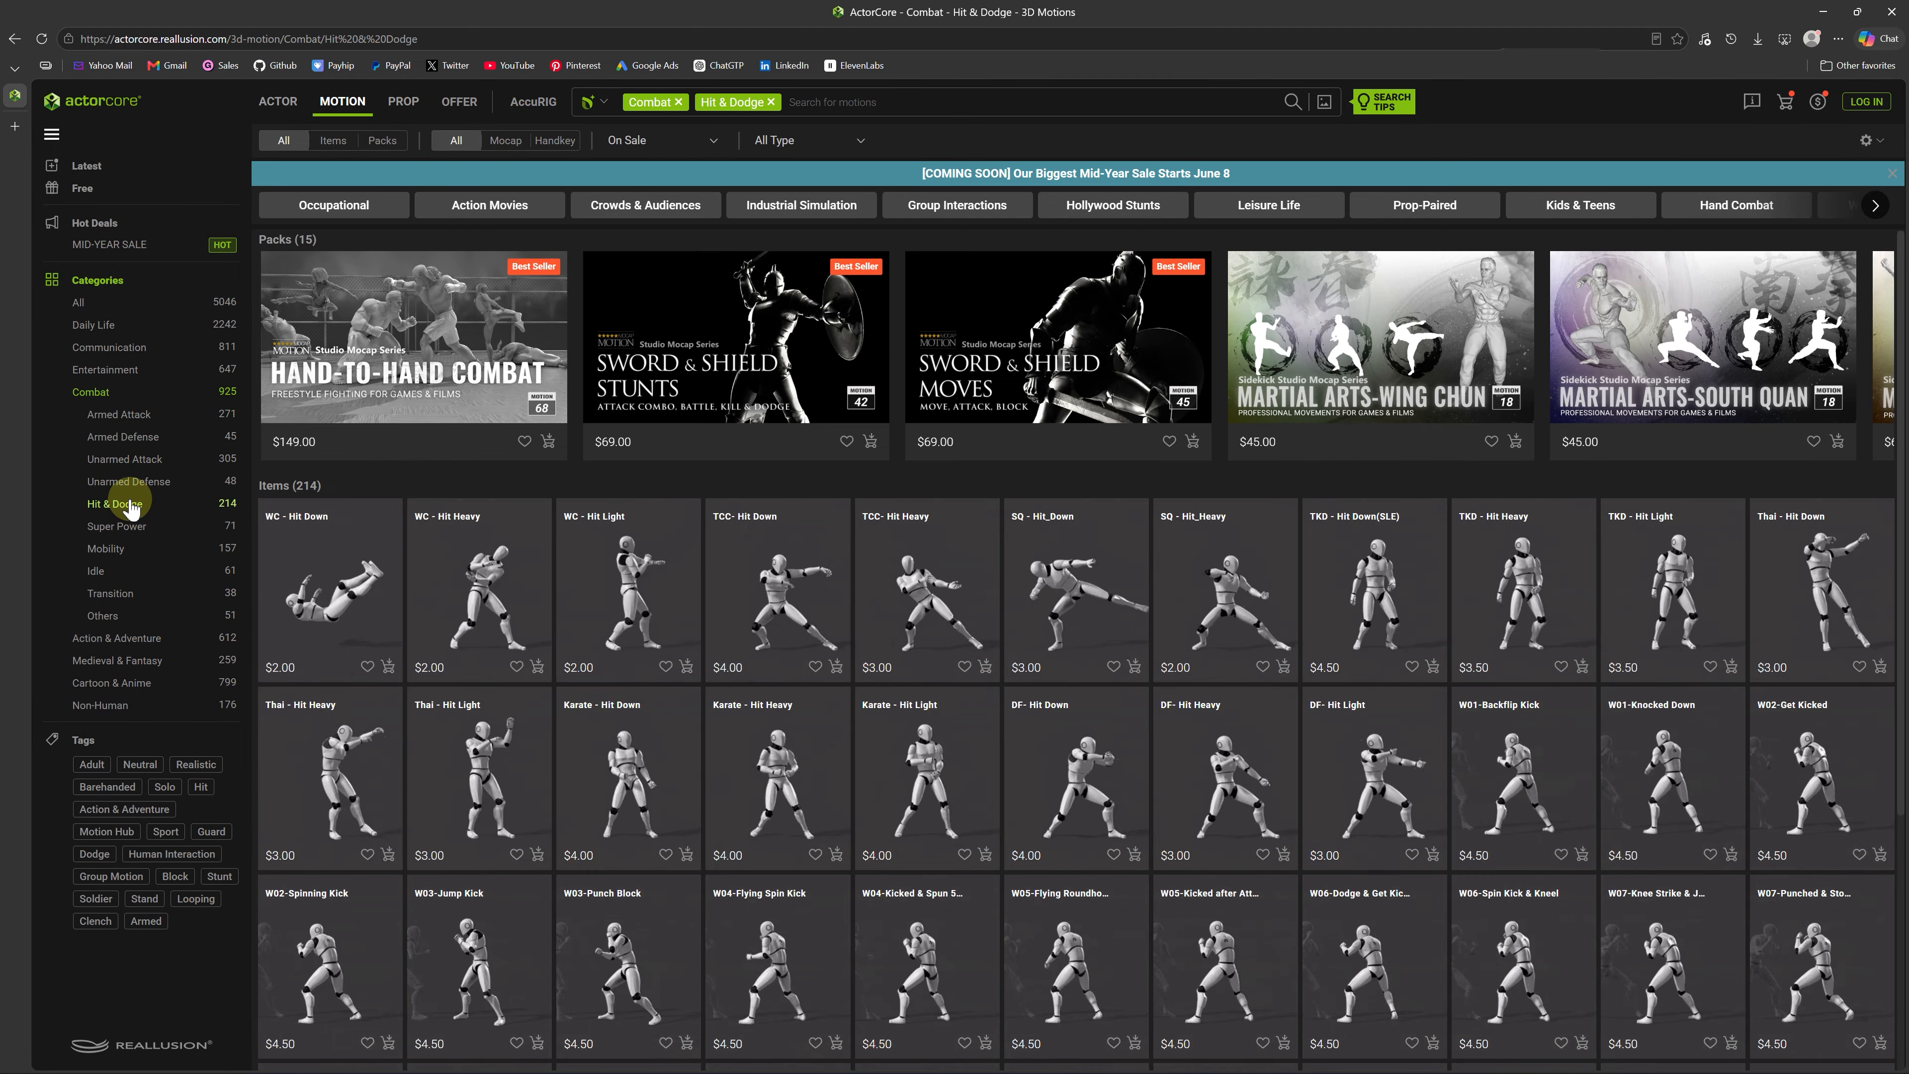
pyautogui.scroll(-5, 936, 605)
pyautogui.scroll(-1, 936, 615)
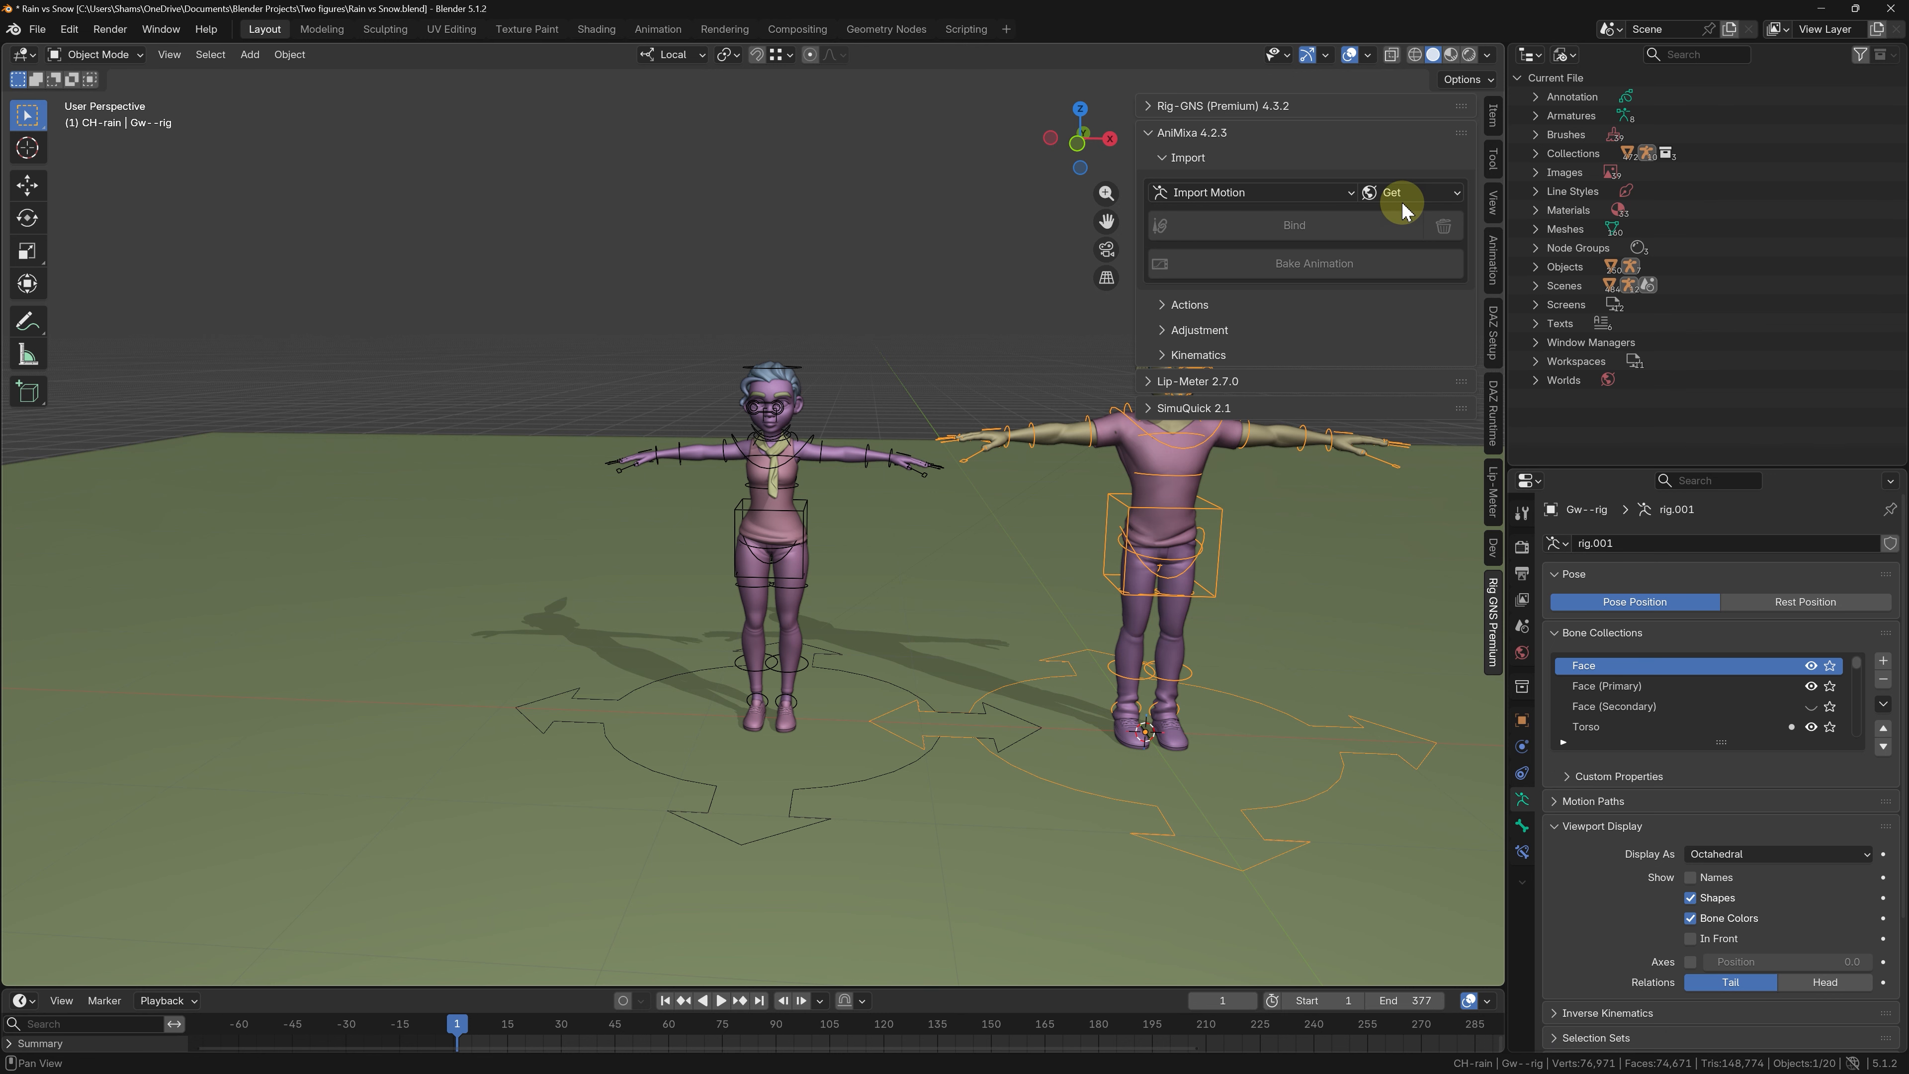
# - Import the motion file w09-knee-strike.fbx through AniMixa as an FBX motion
pyautogui.click(1289, 197)
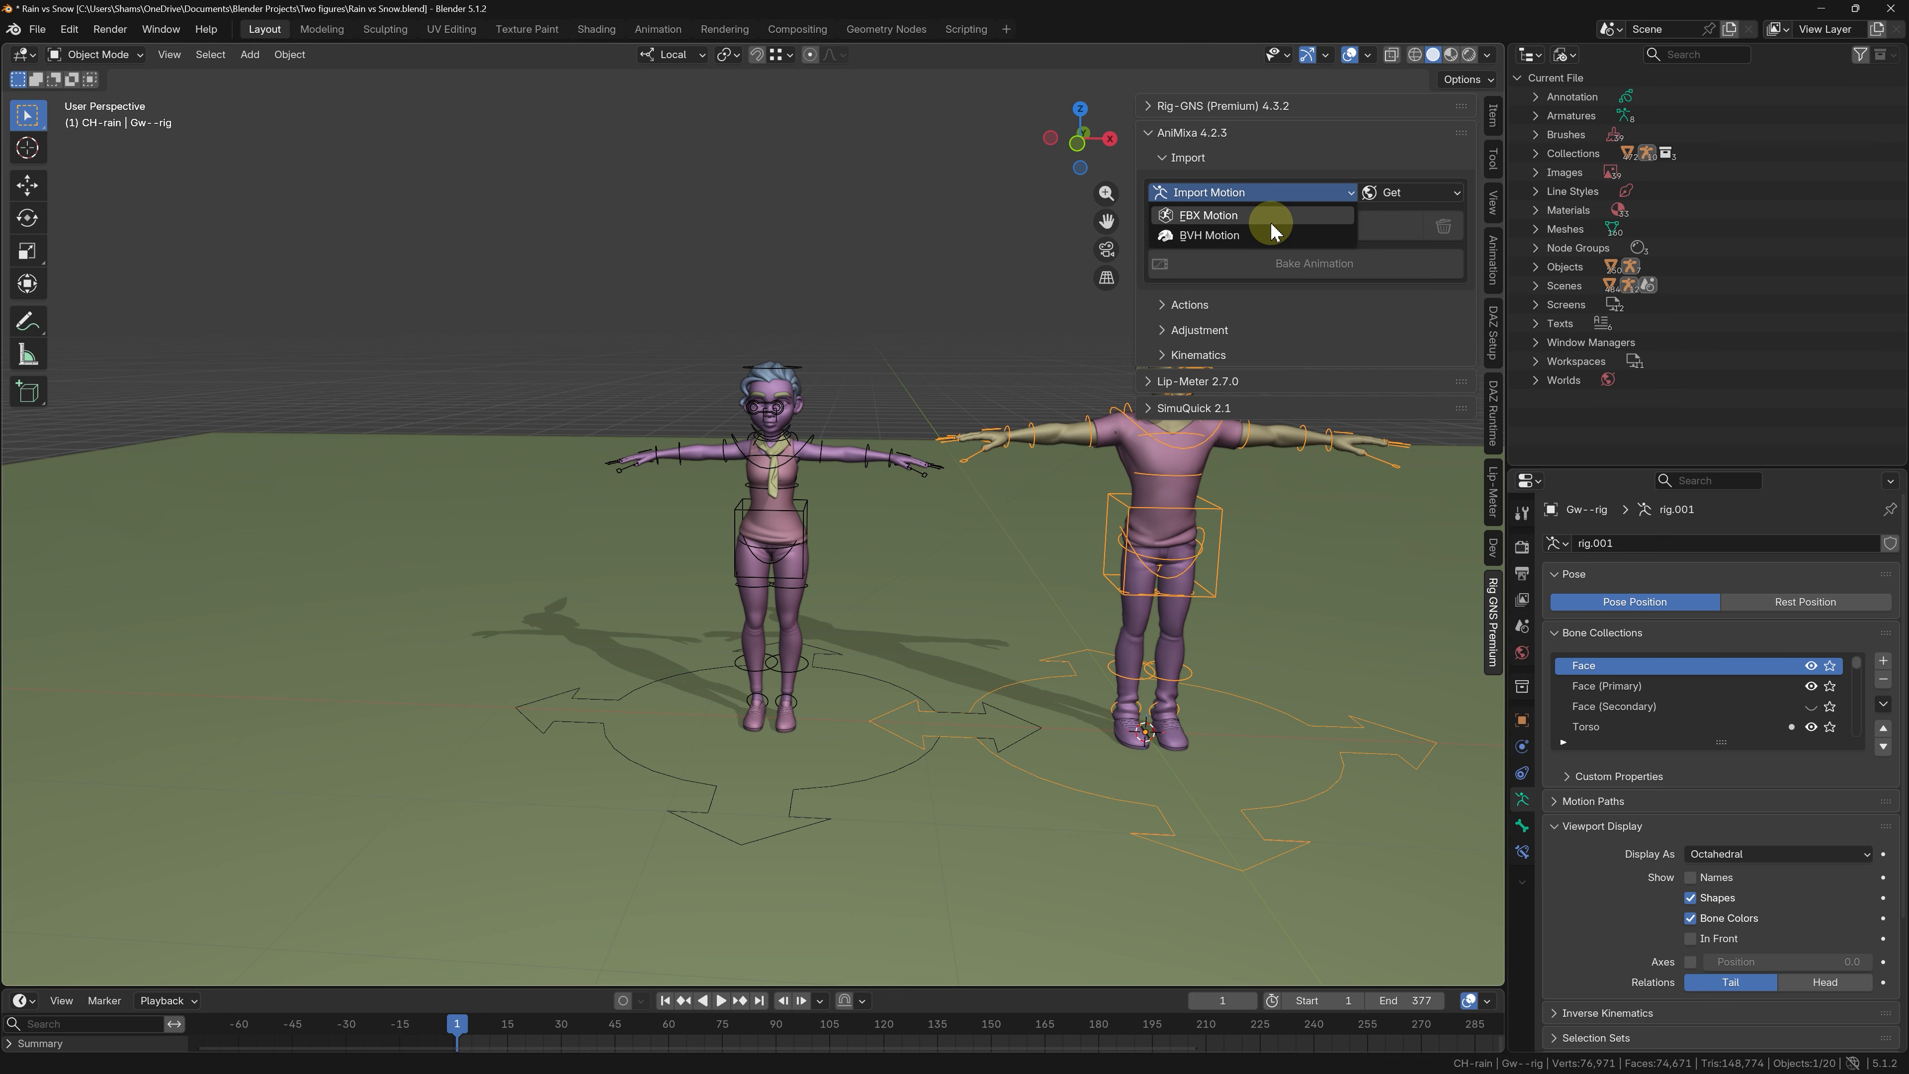
pyautogui.click(1270, 220)
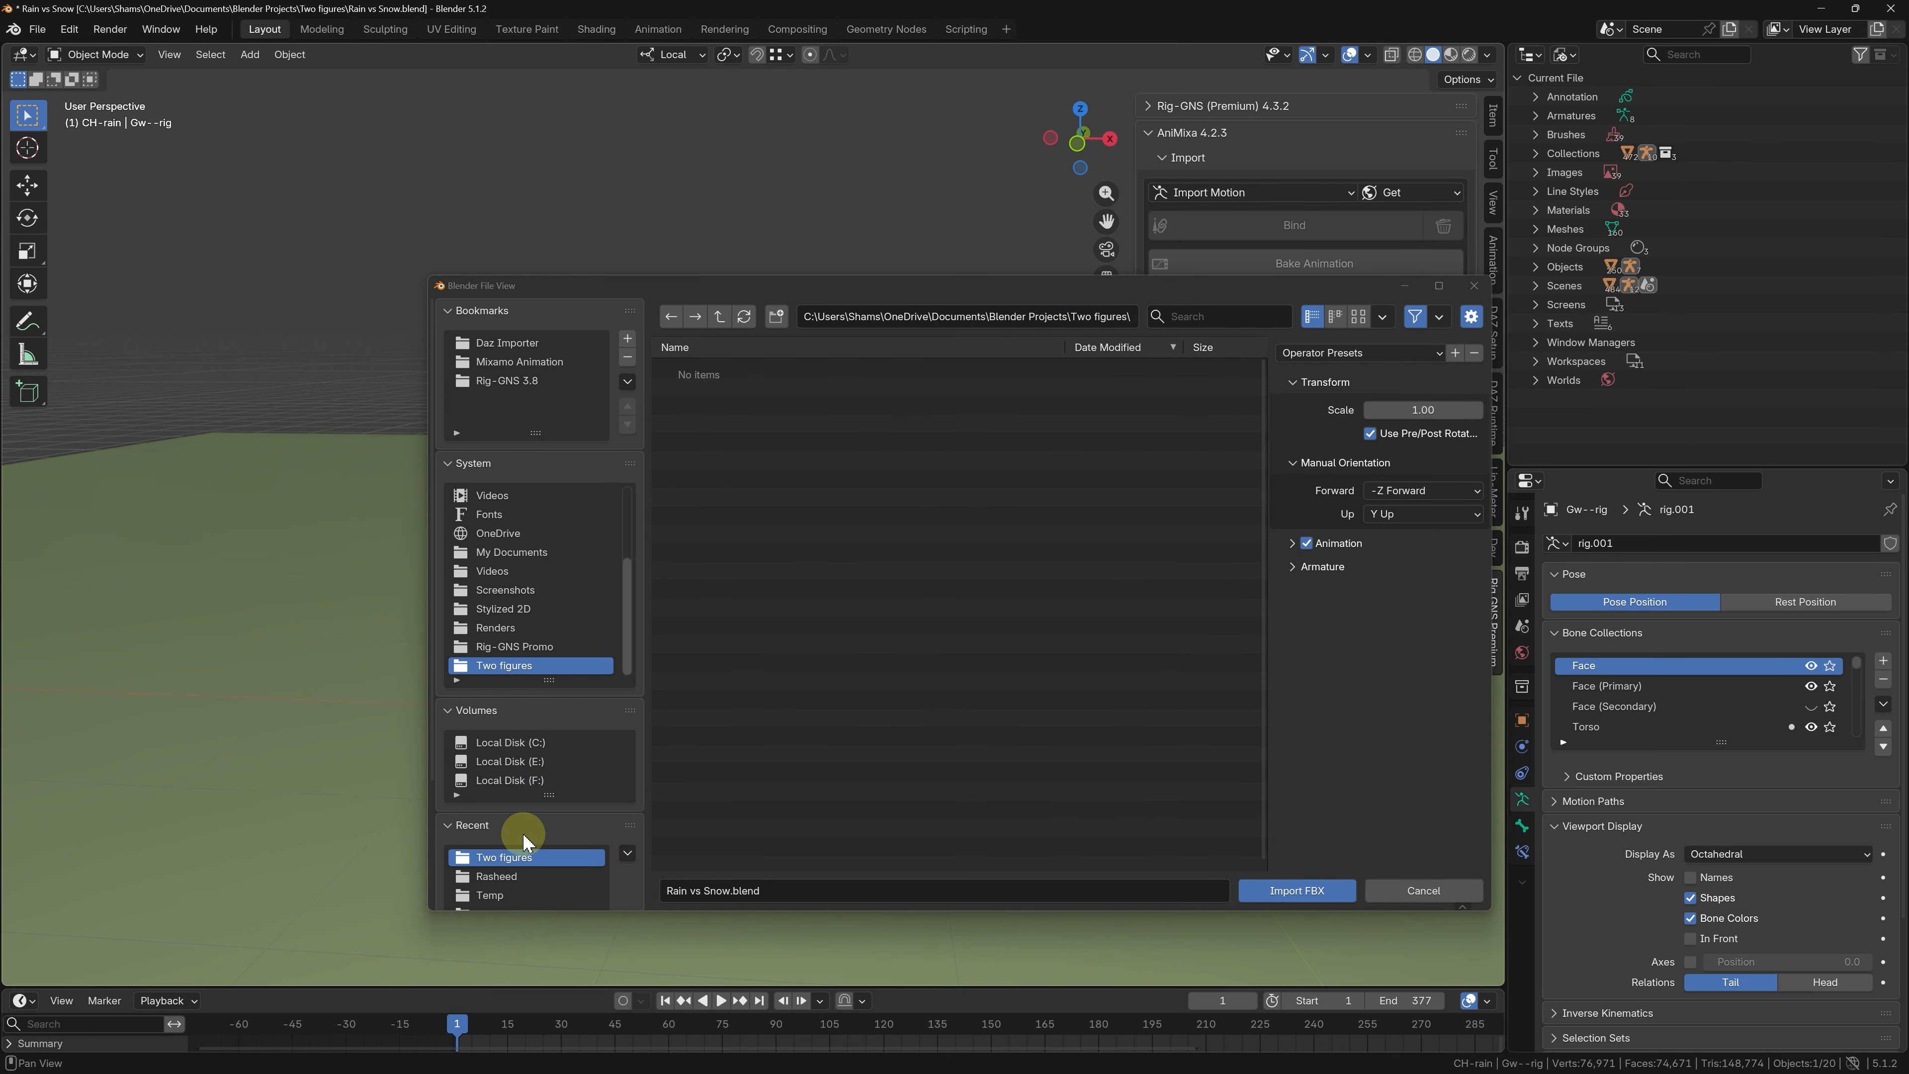
pyautogui.click(505, 876)
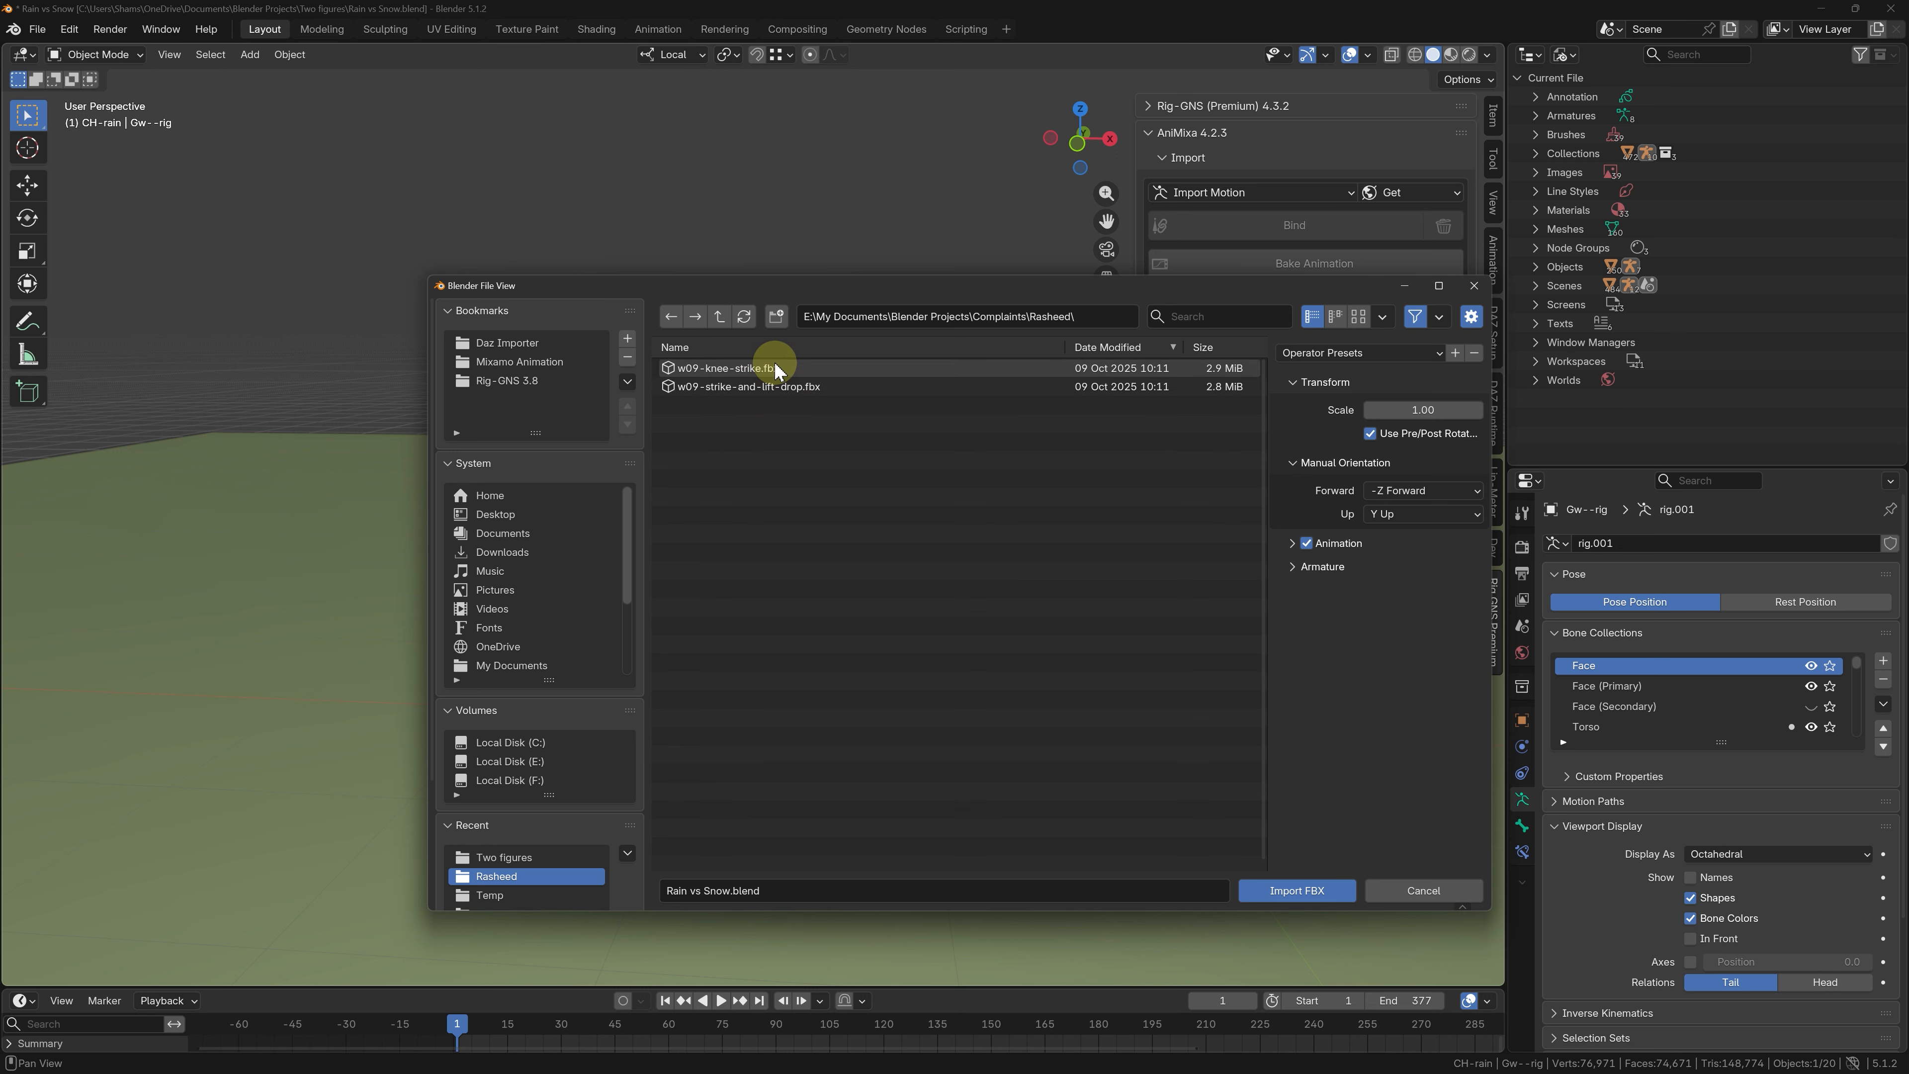
pyautogui.click(802, 367)
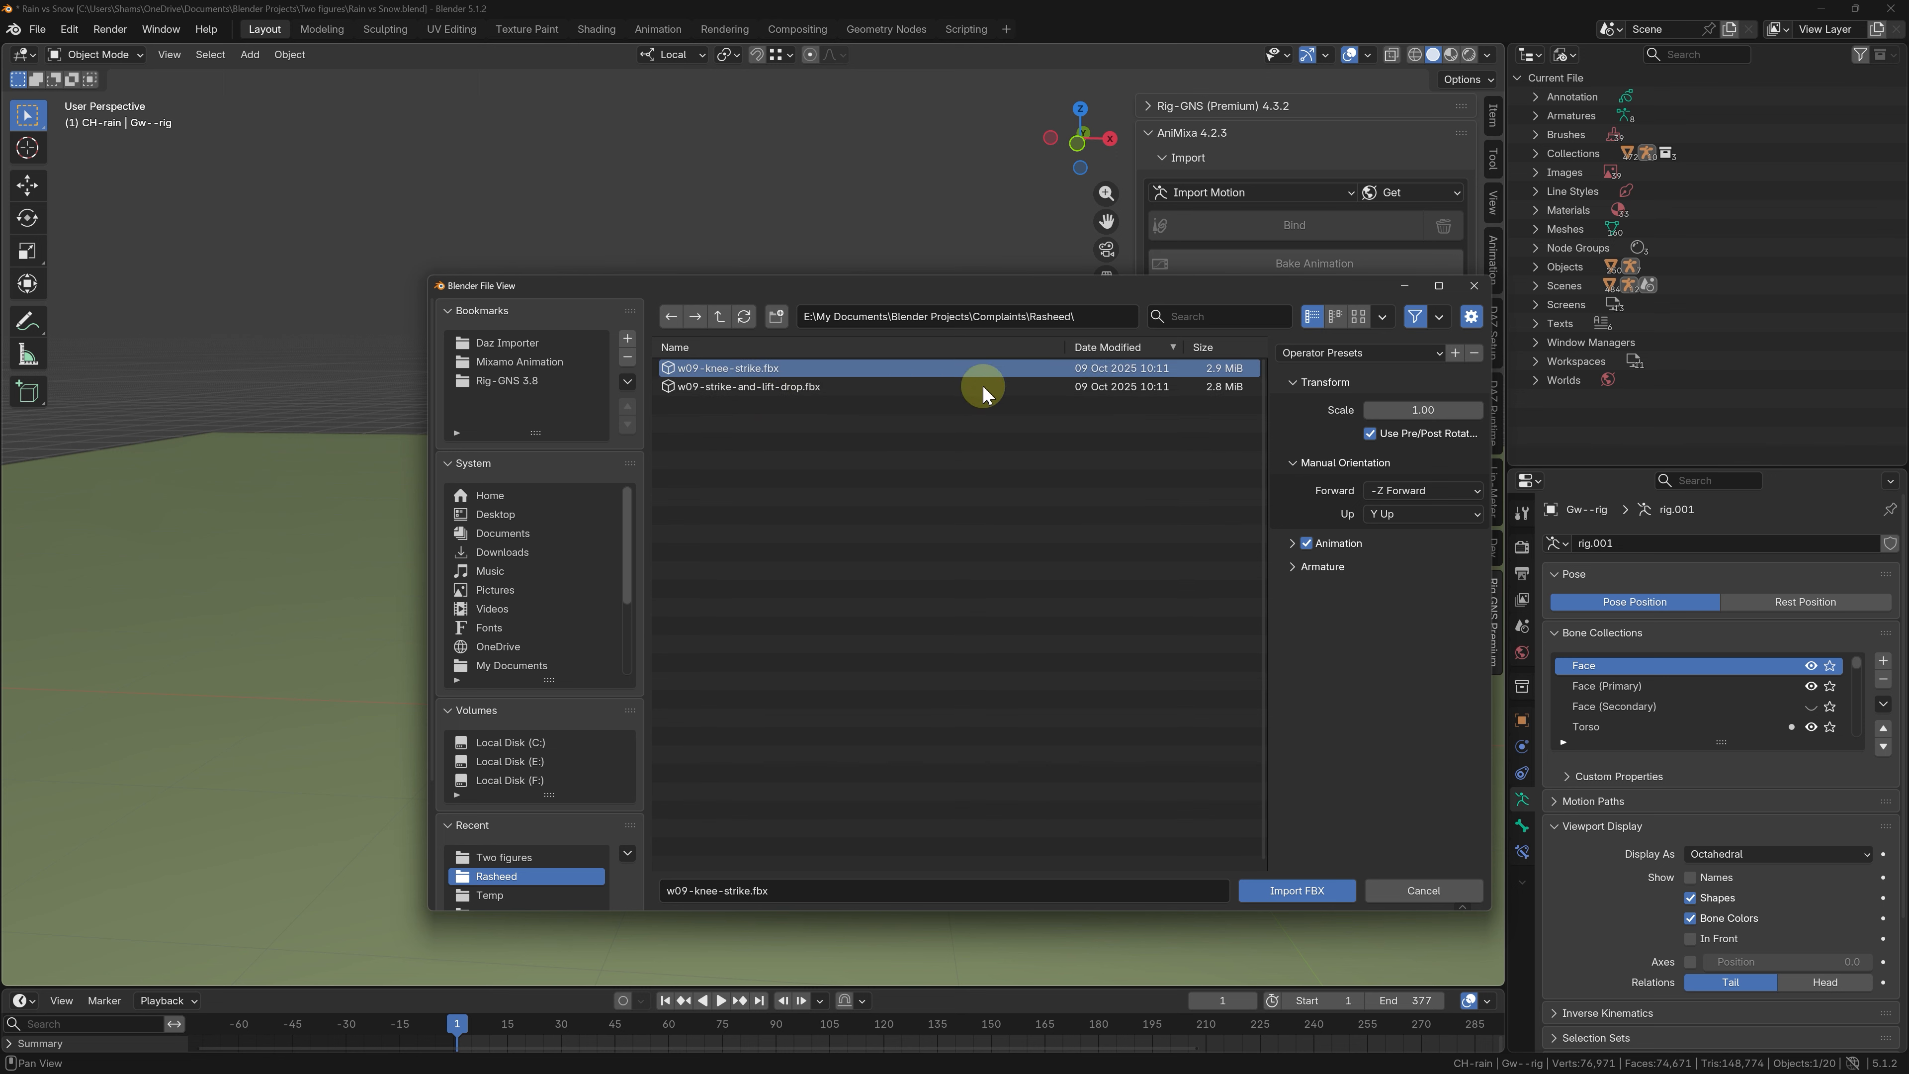
pyautogui.click(1282, 891)
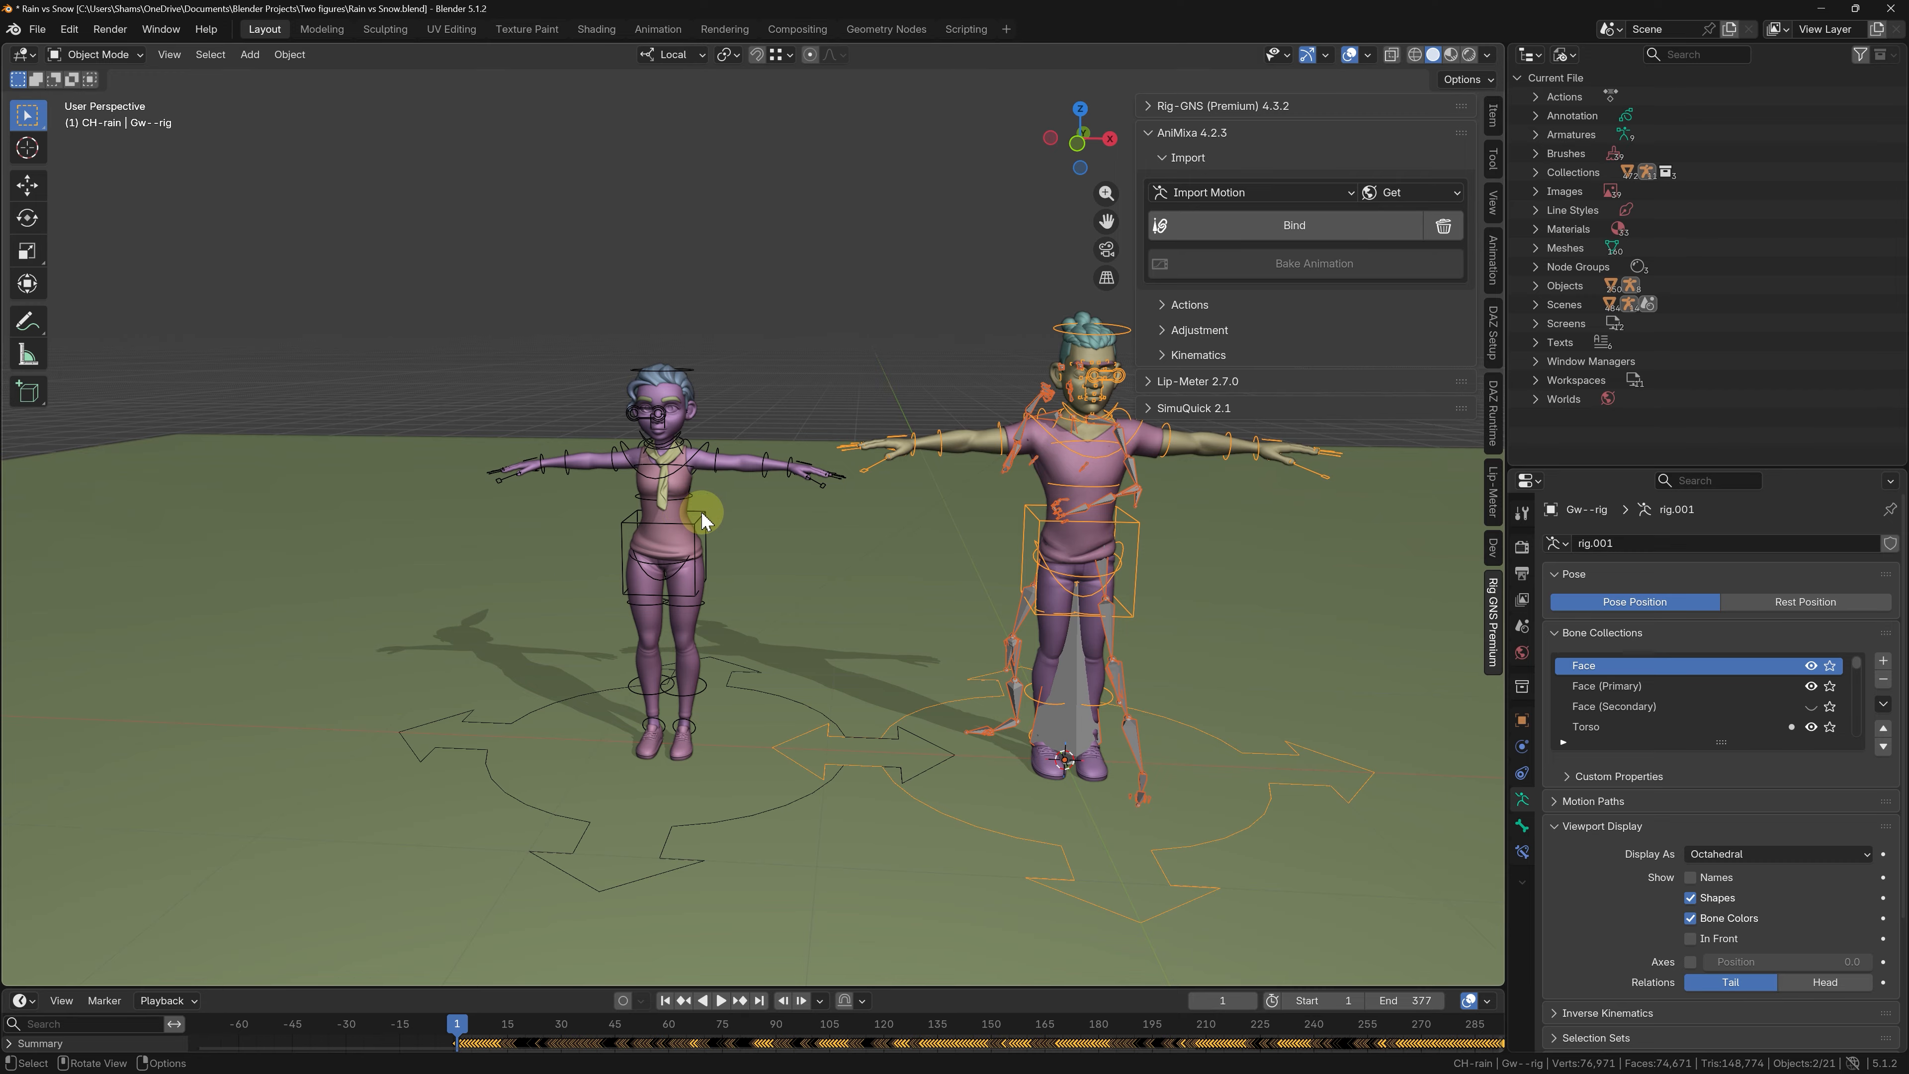
# - Bind the imported knee-strike motion to the female character's rig and play it back
pyautogui.click(702, 512)
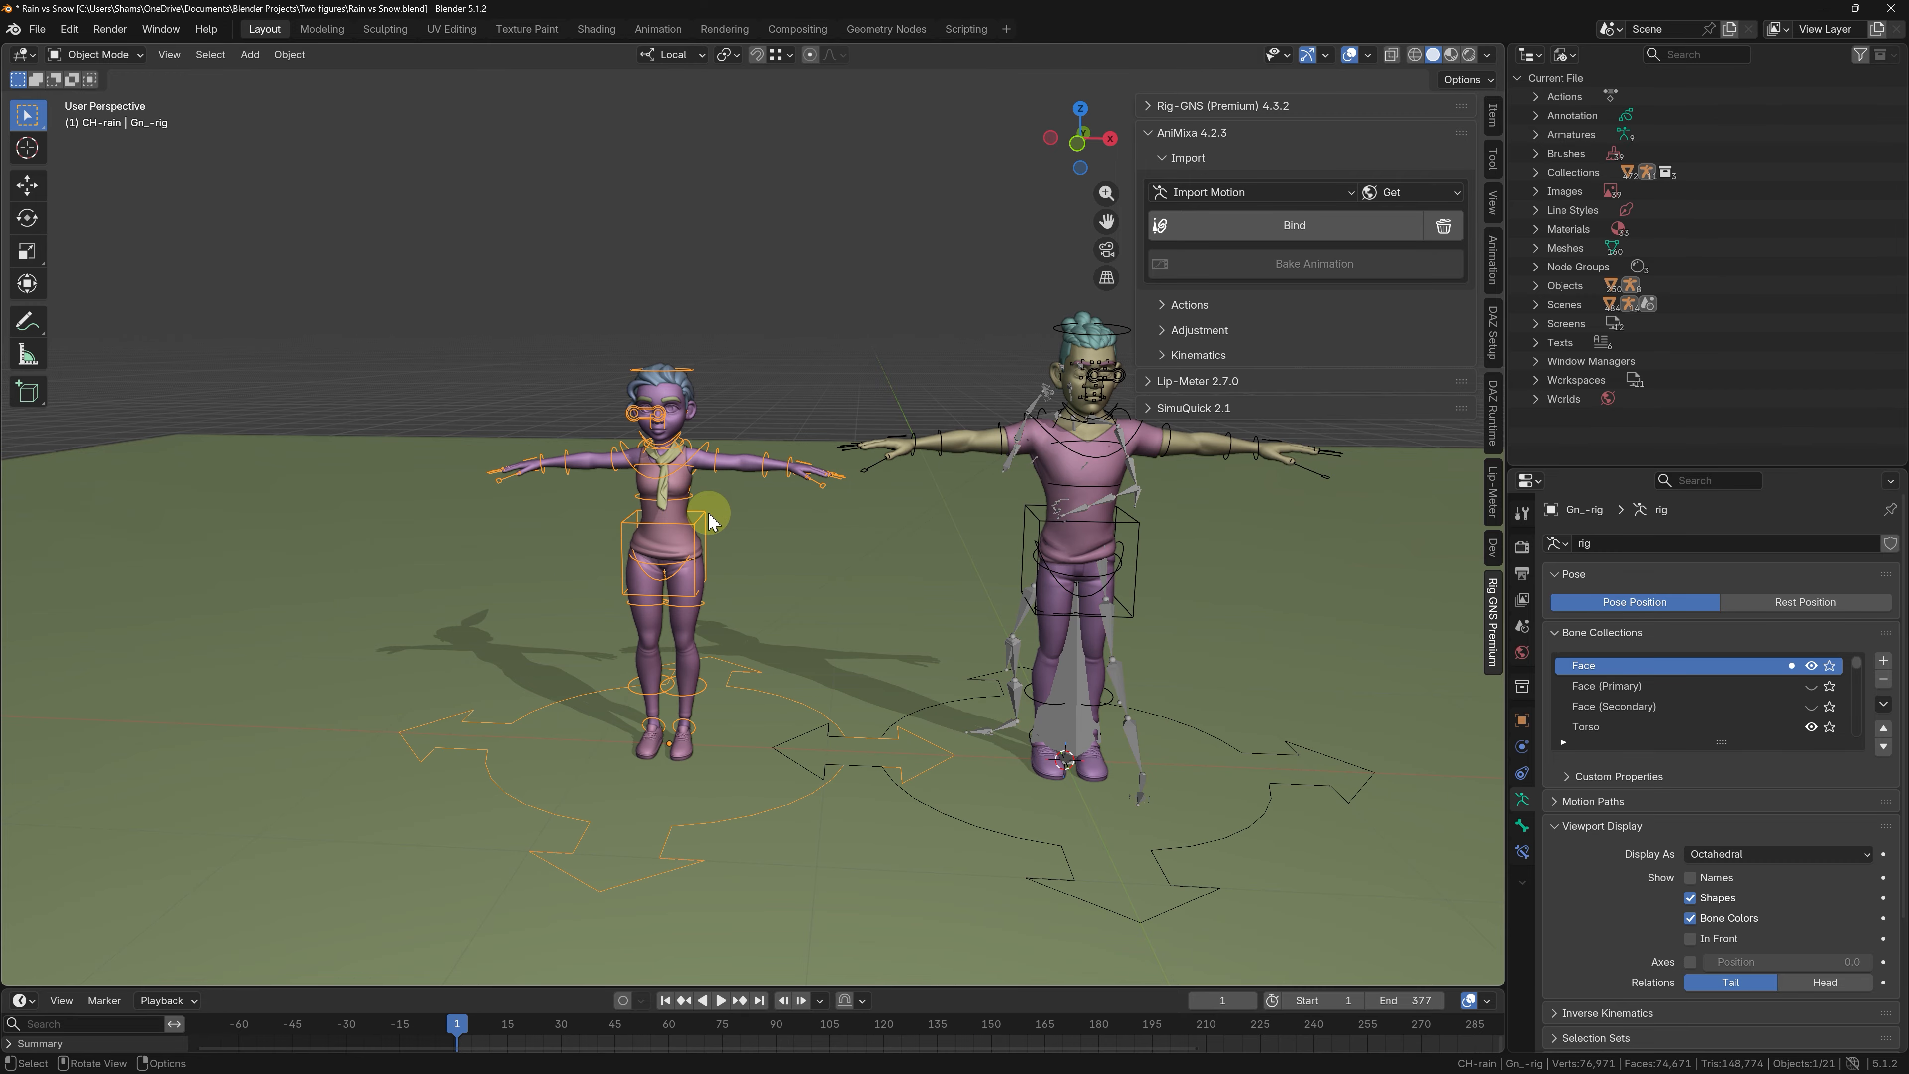
pyautogui.click(1281, 237)
pyautogui.press('space')
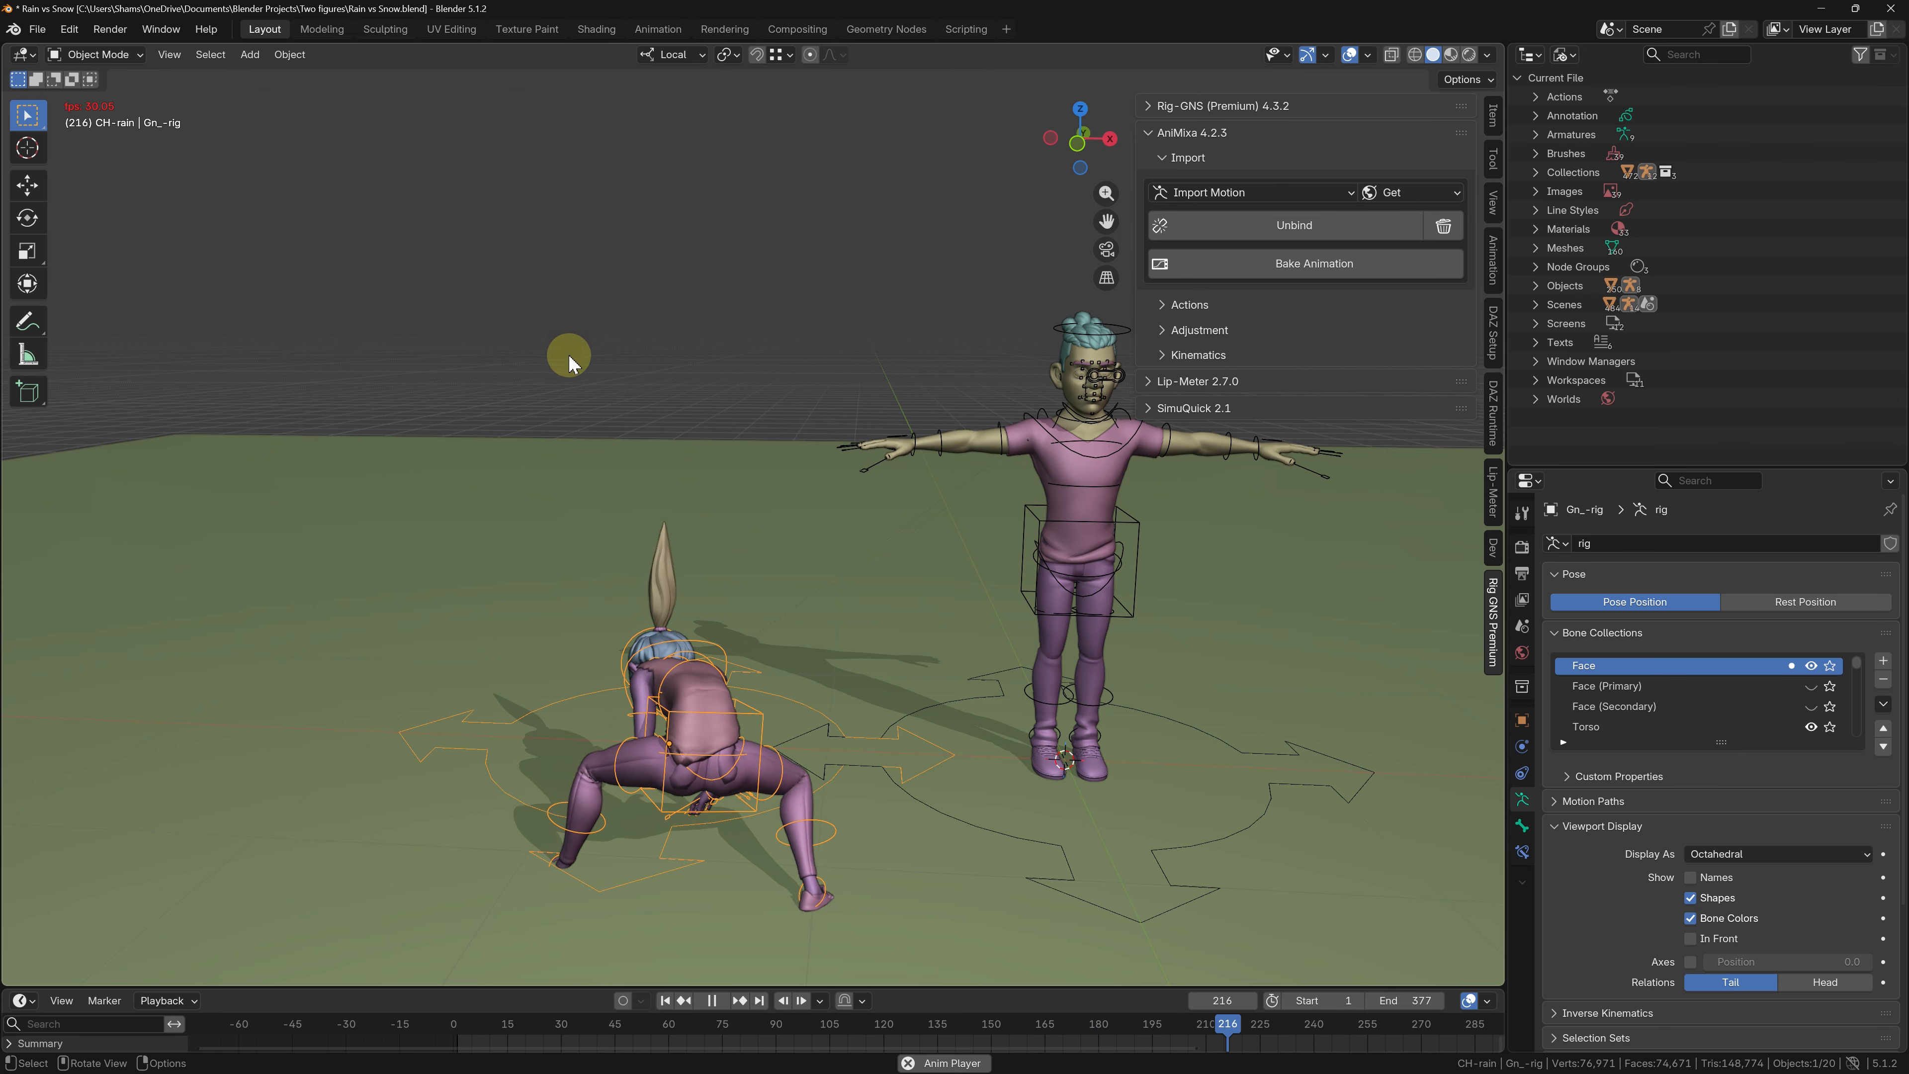
pyautogui.scroll(-3, 619, 444)
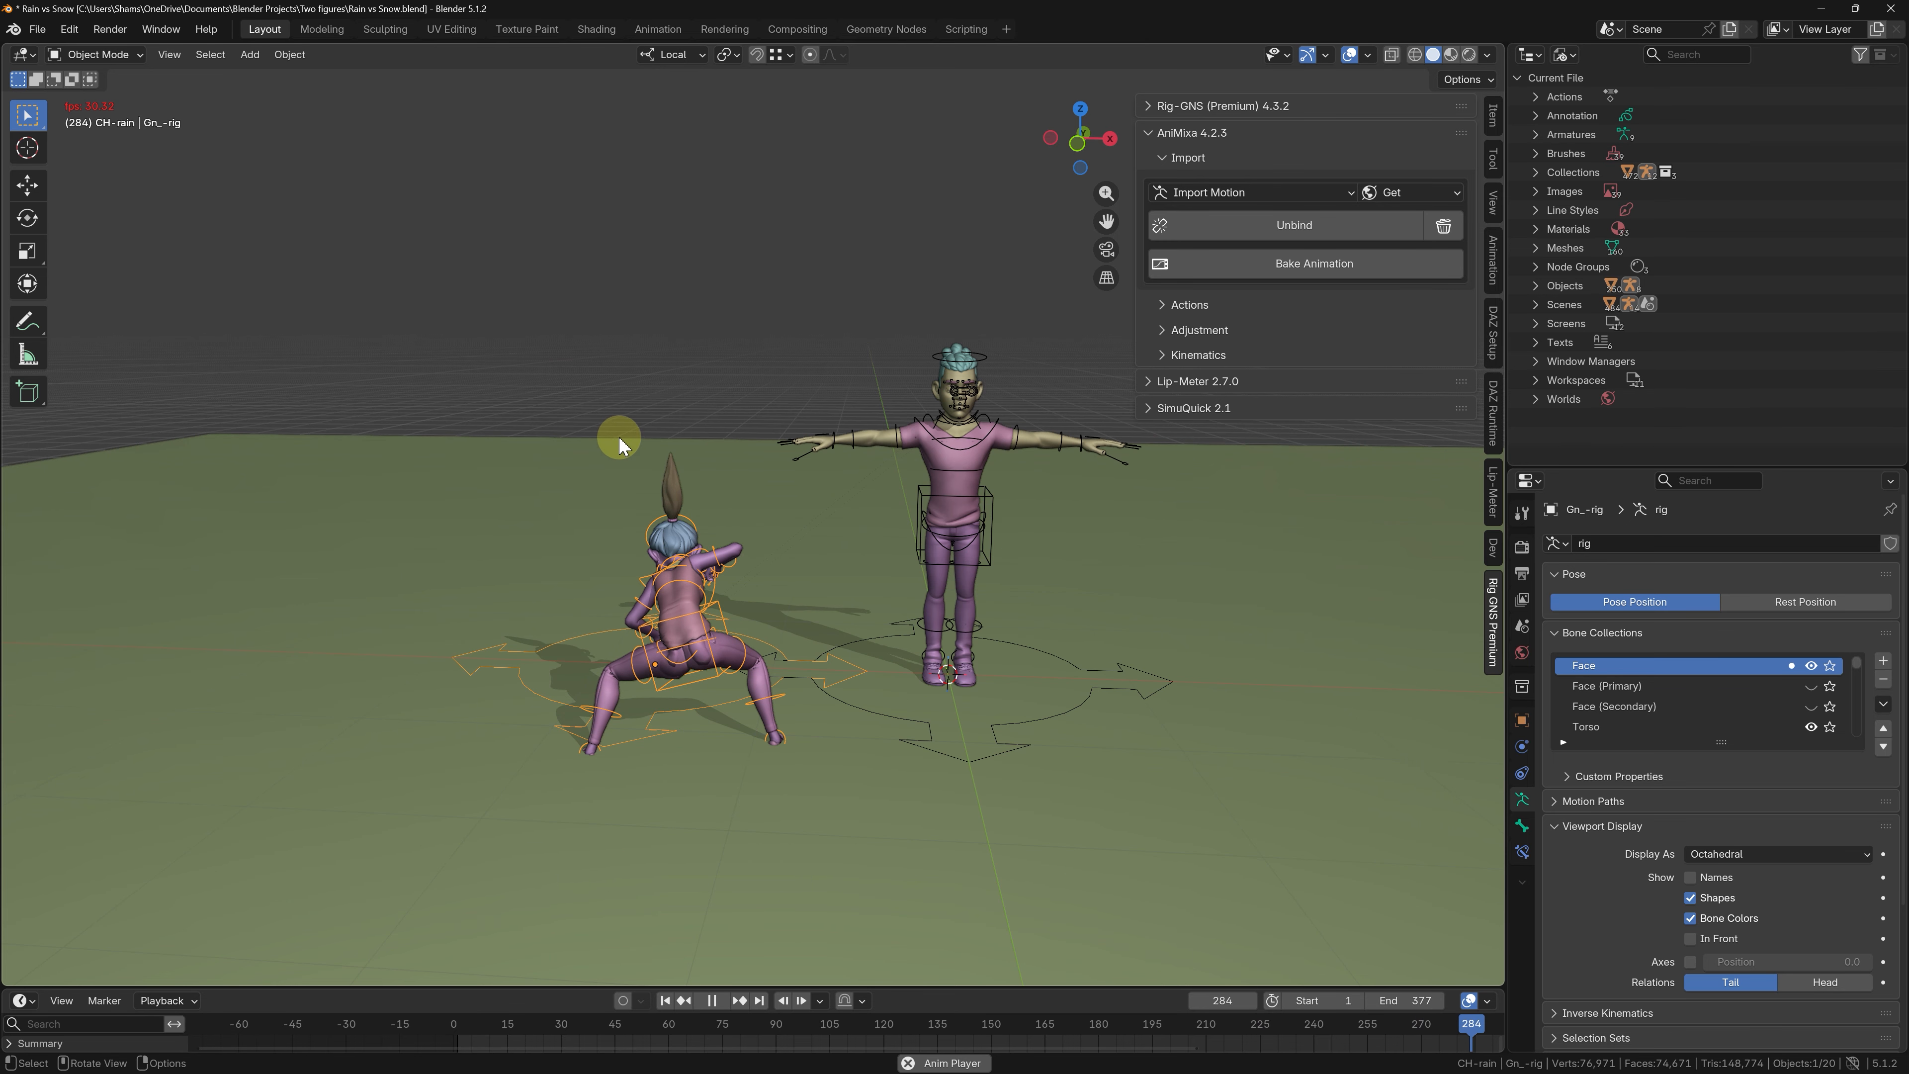
# - Bake the female rig's bound motion over frames 1 to 377 with a frame step of 1
pyautogui.click(1277, 267)
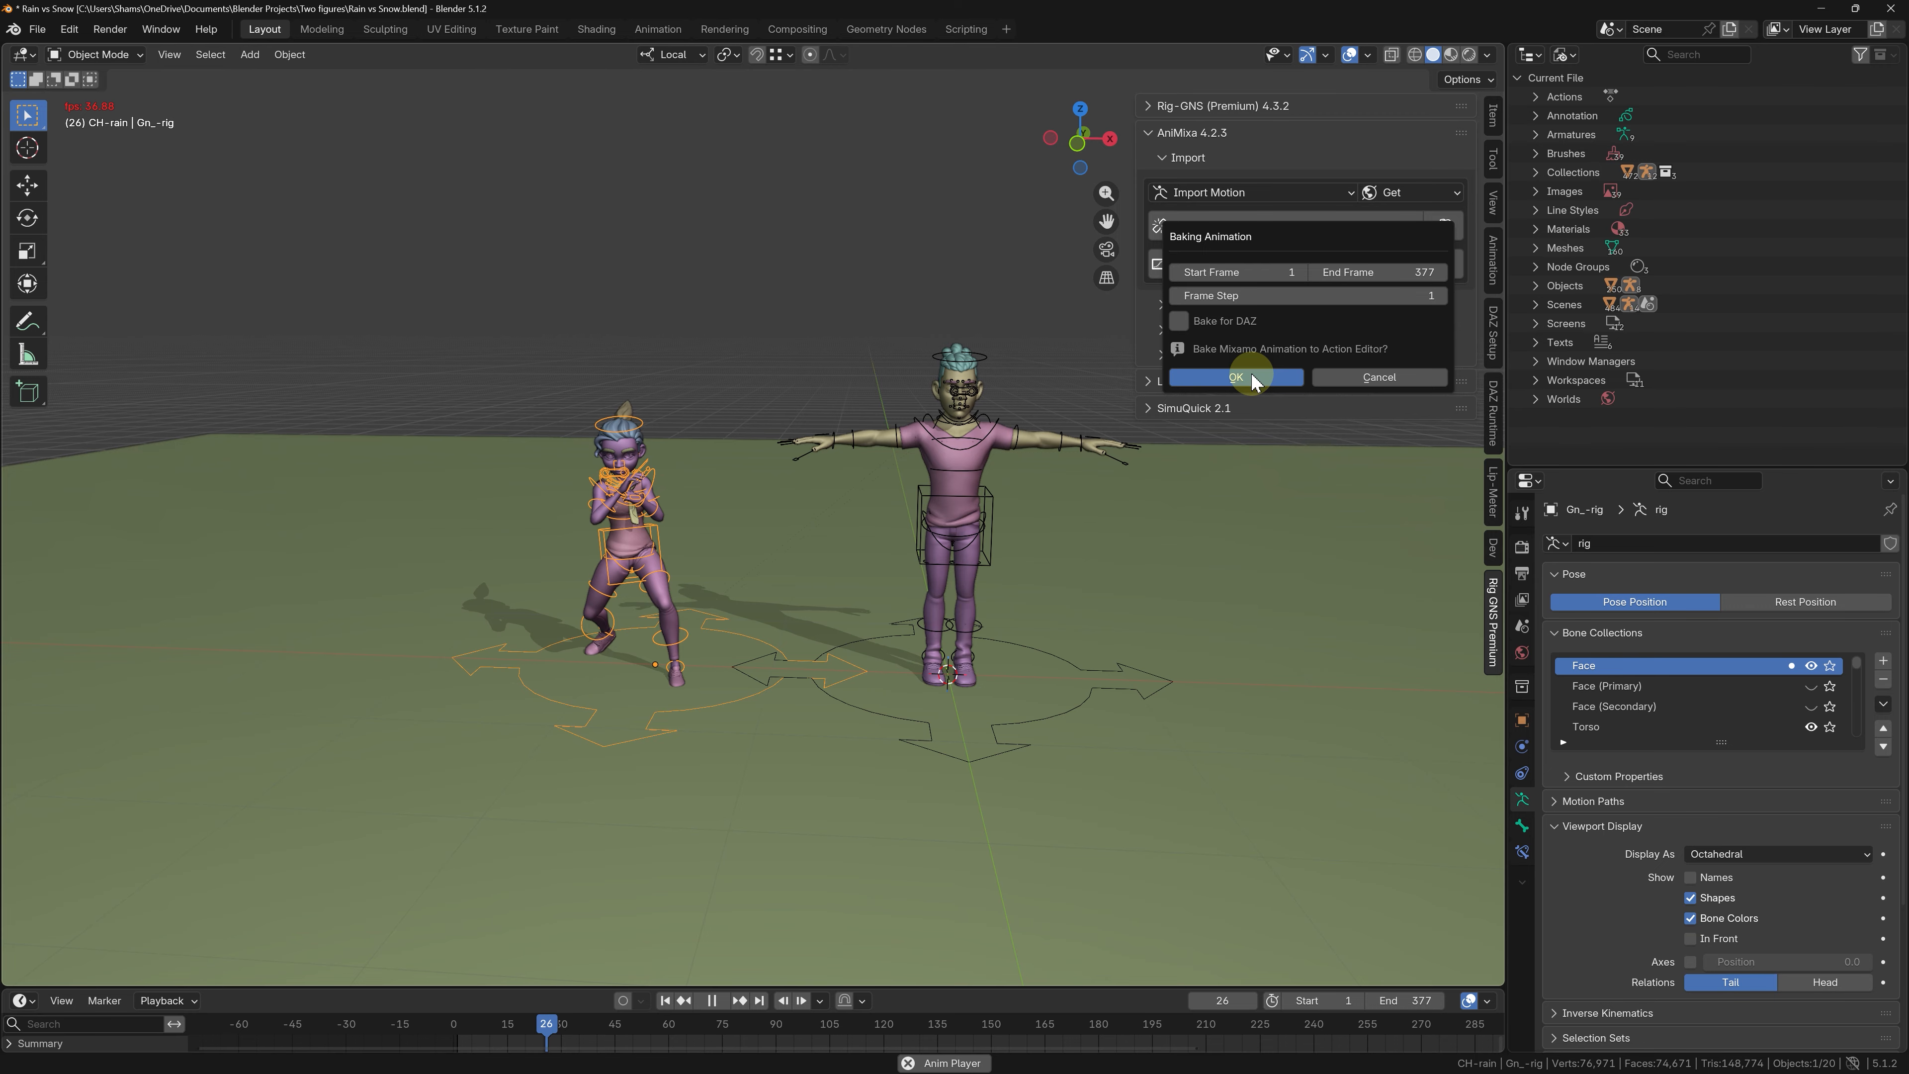
pyautogui.click(1251, 376)
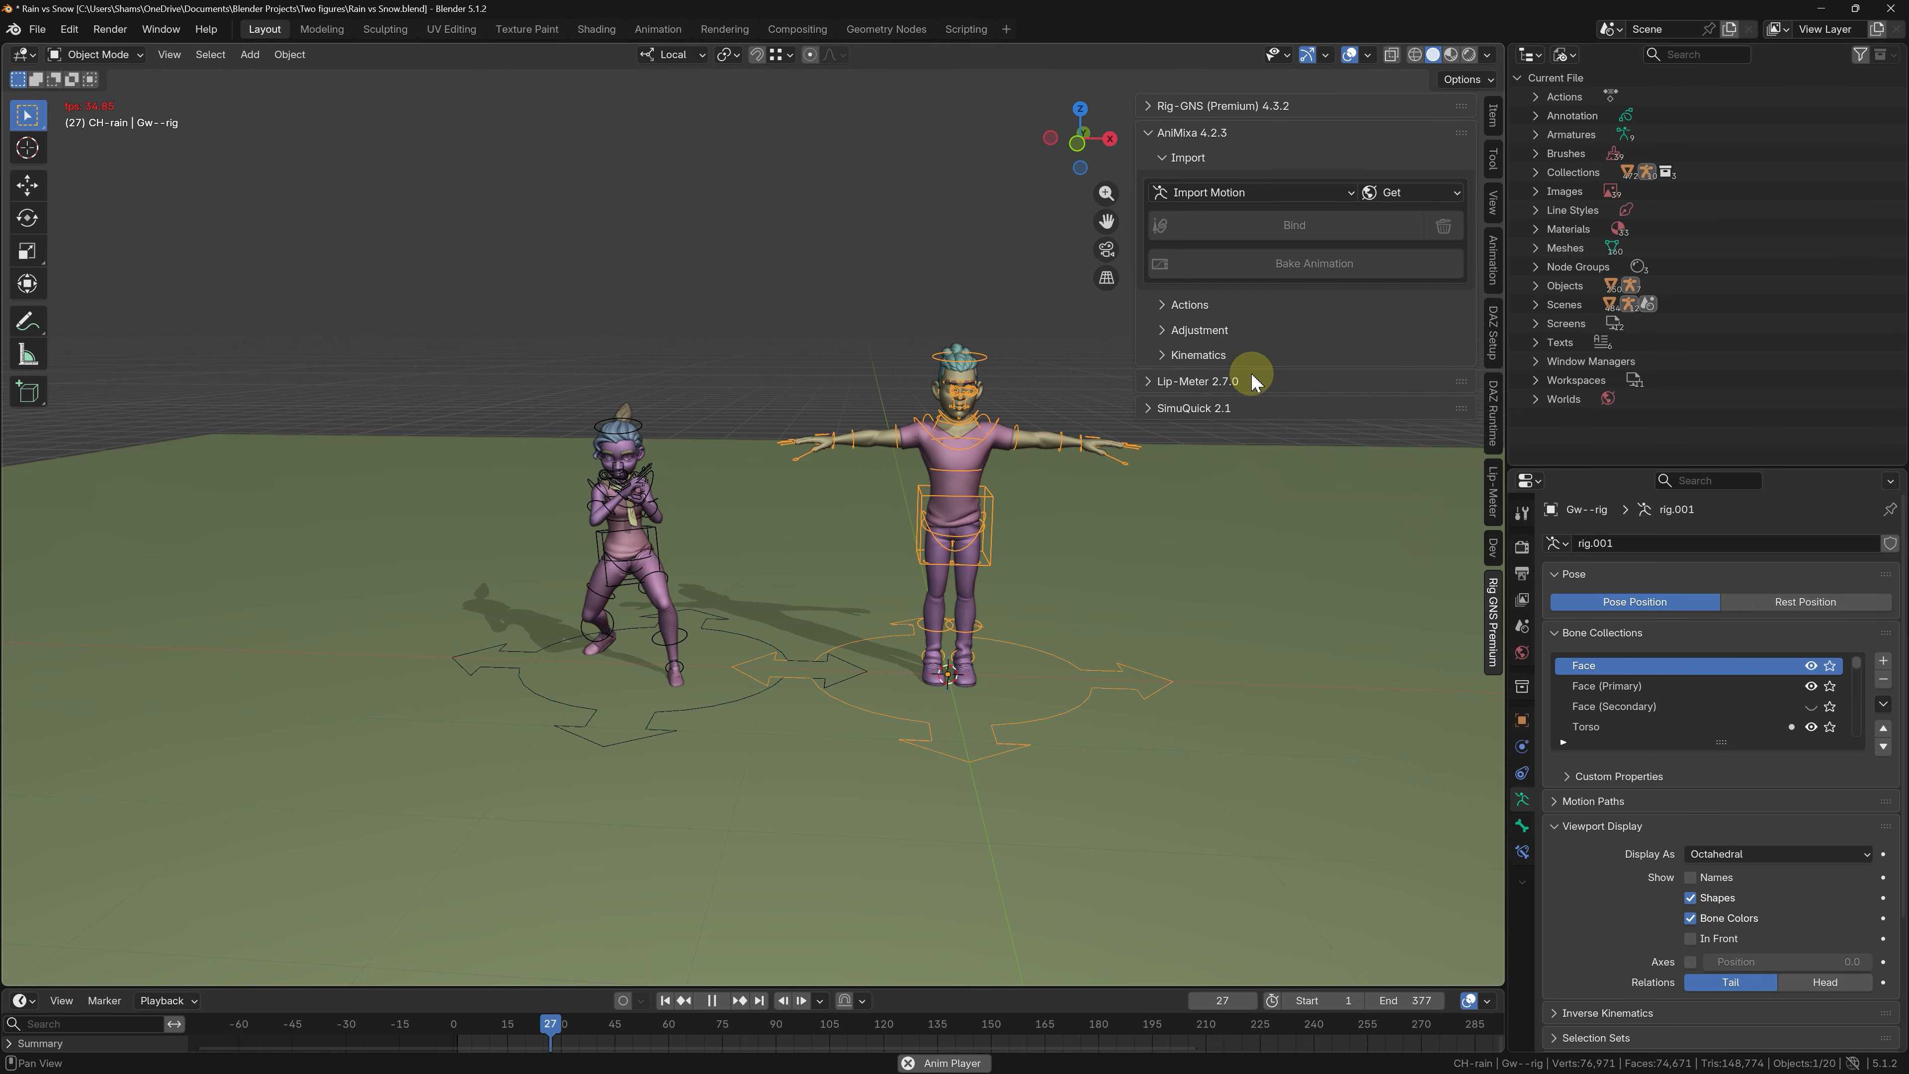
# - Import w09-strike-and-lift-drop.fbx as an FBX motion for the male character's rig
pyautogui.click(1256, 194)
pyautogui.click(1218, 242)
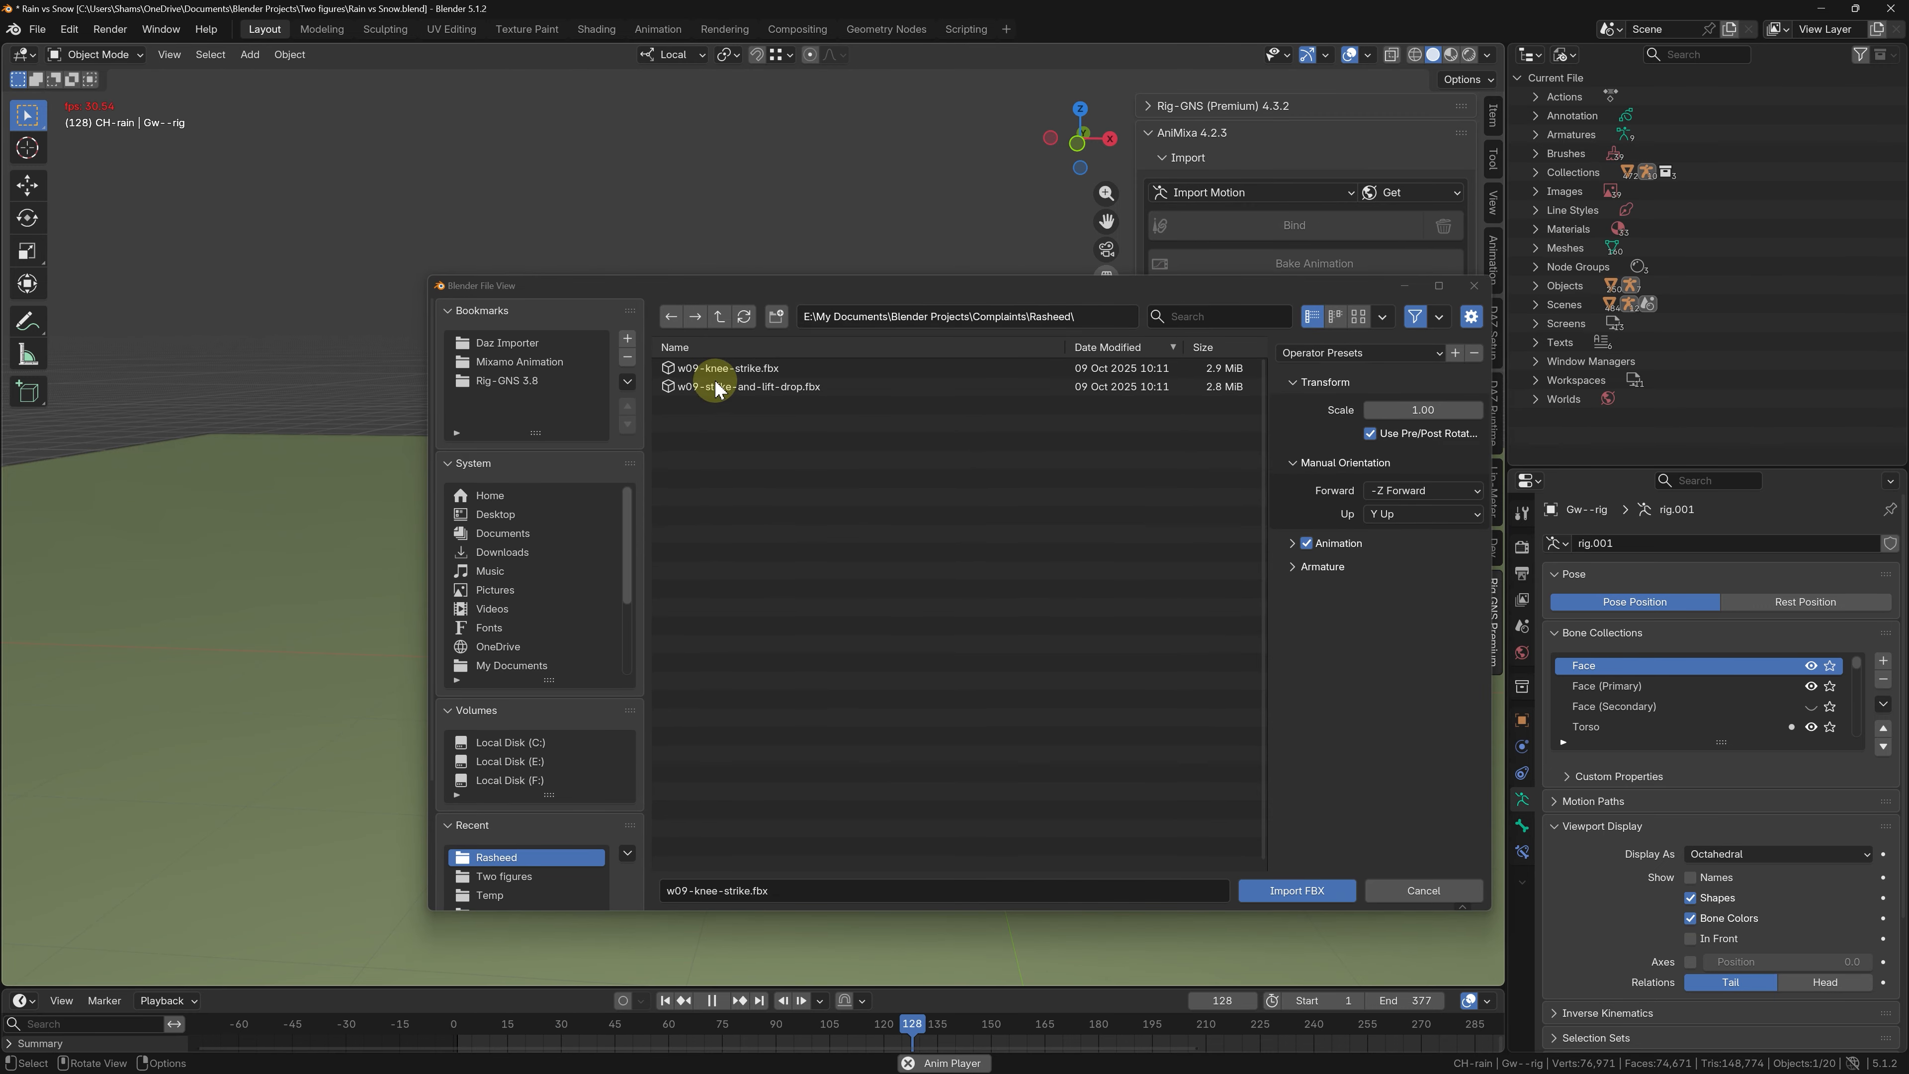
pyautogui.click(733, 386)
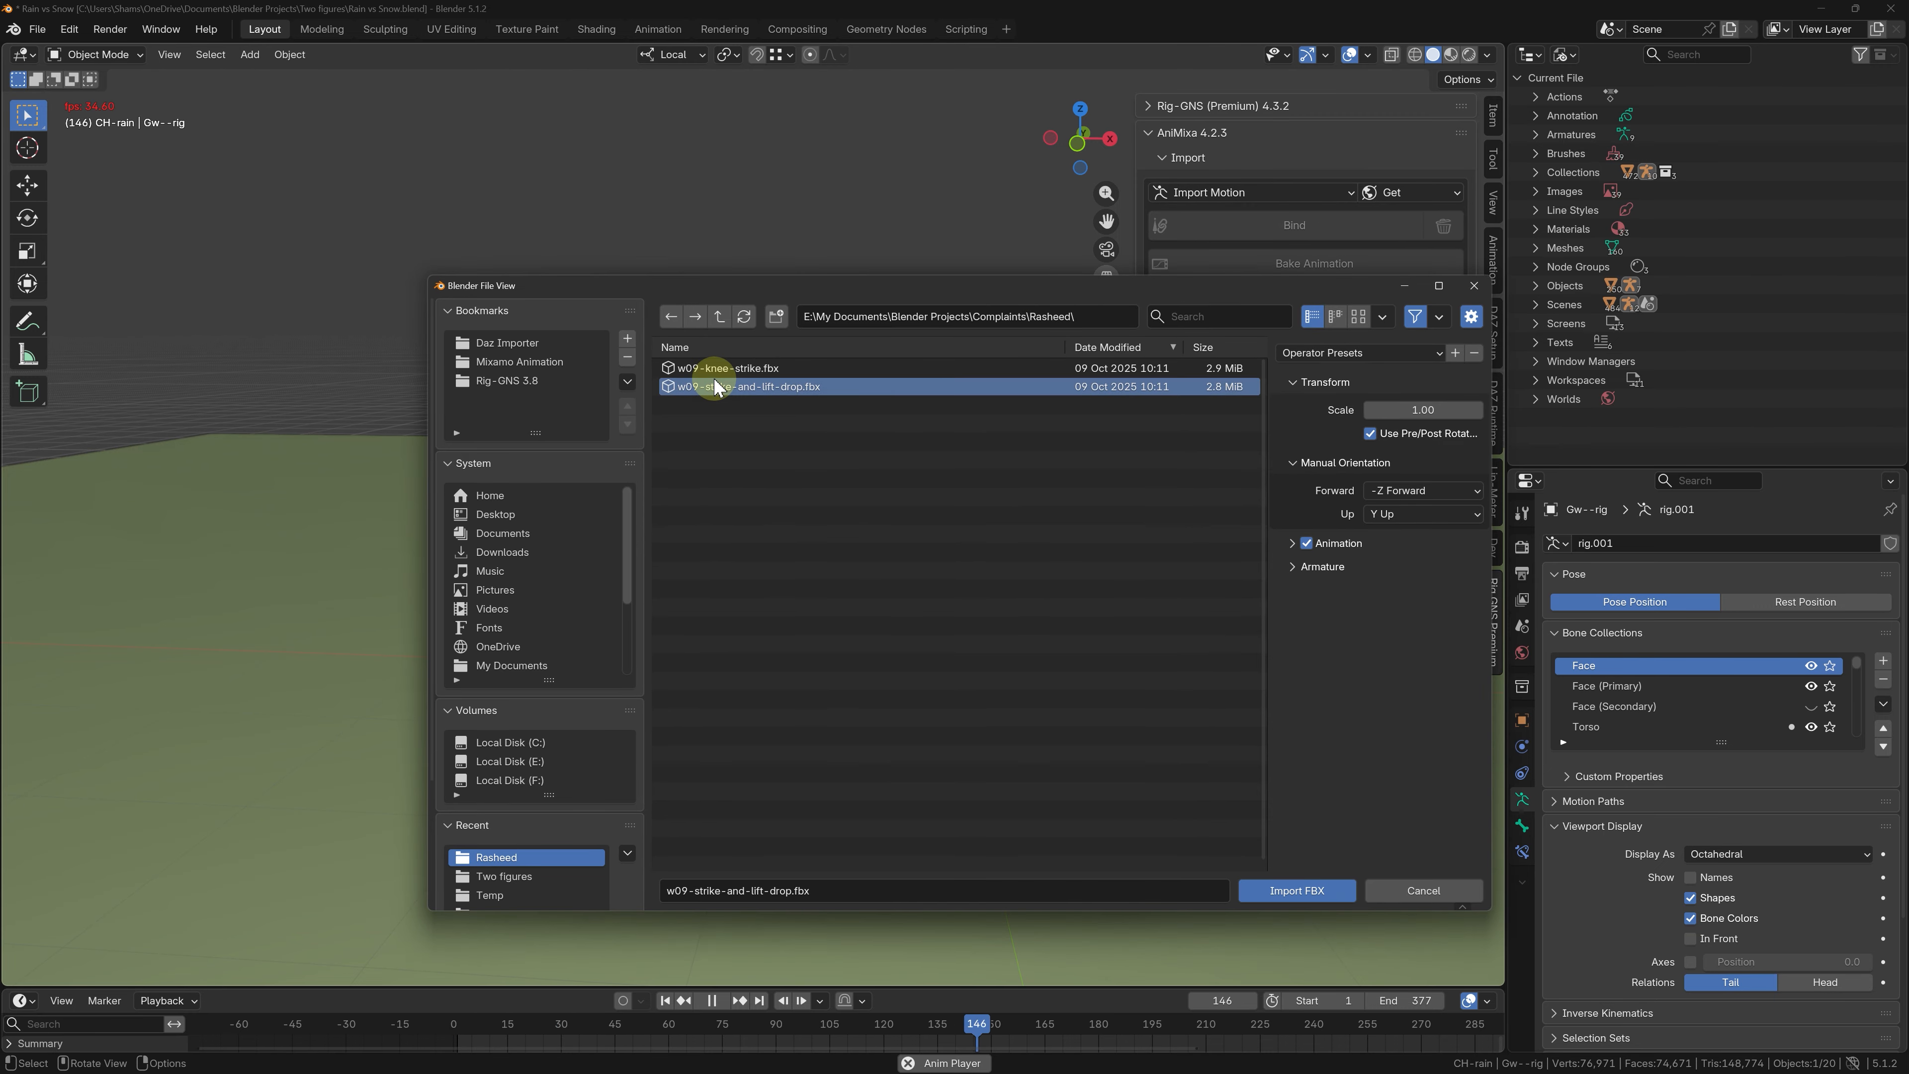
pyautogui.click(1296, 891)
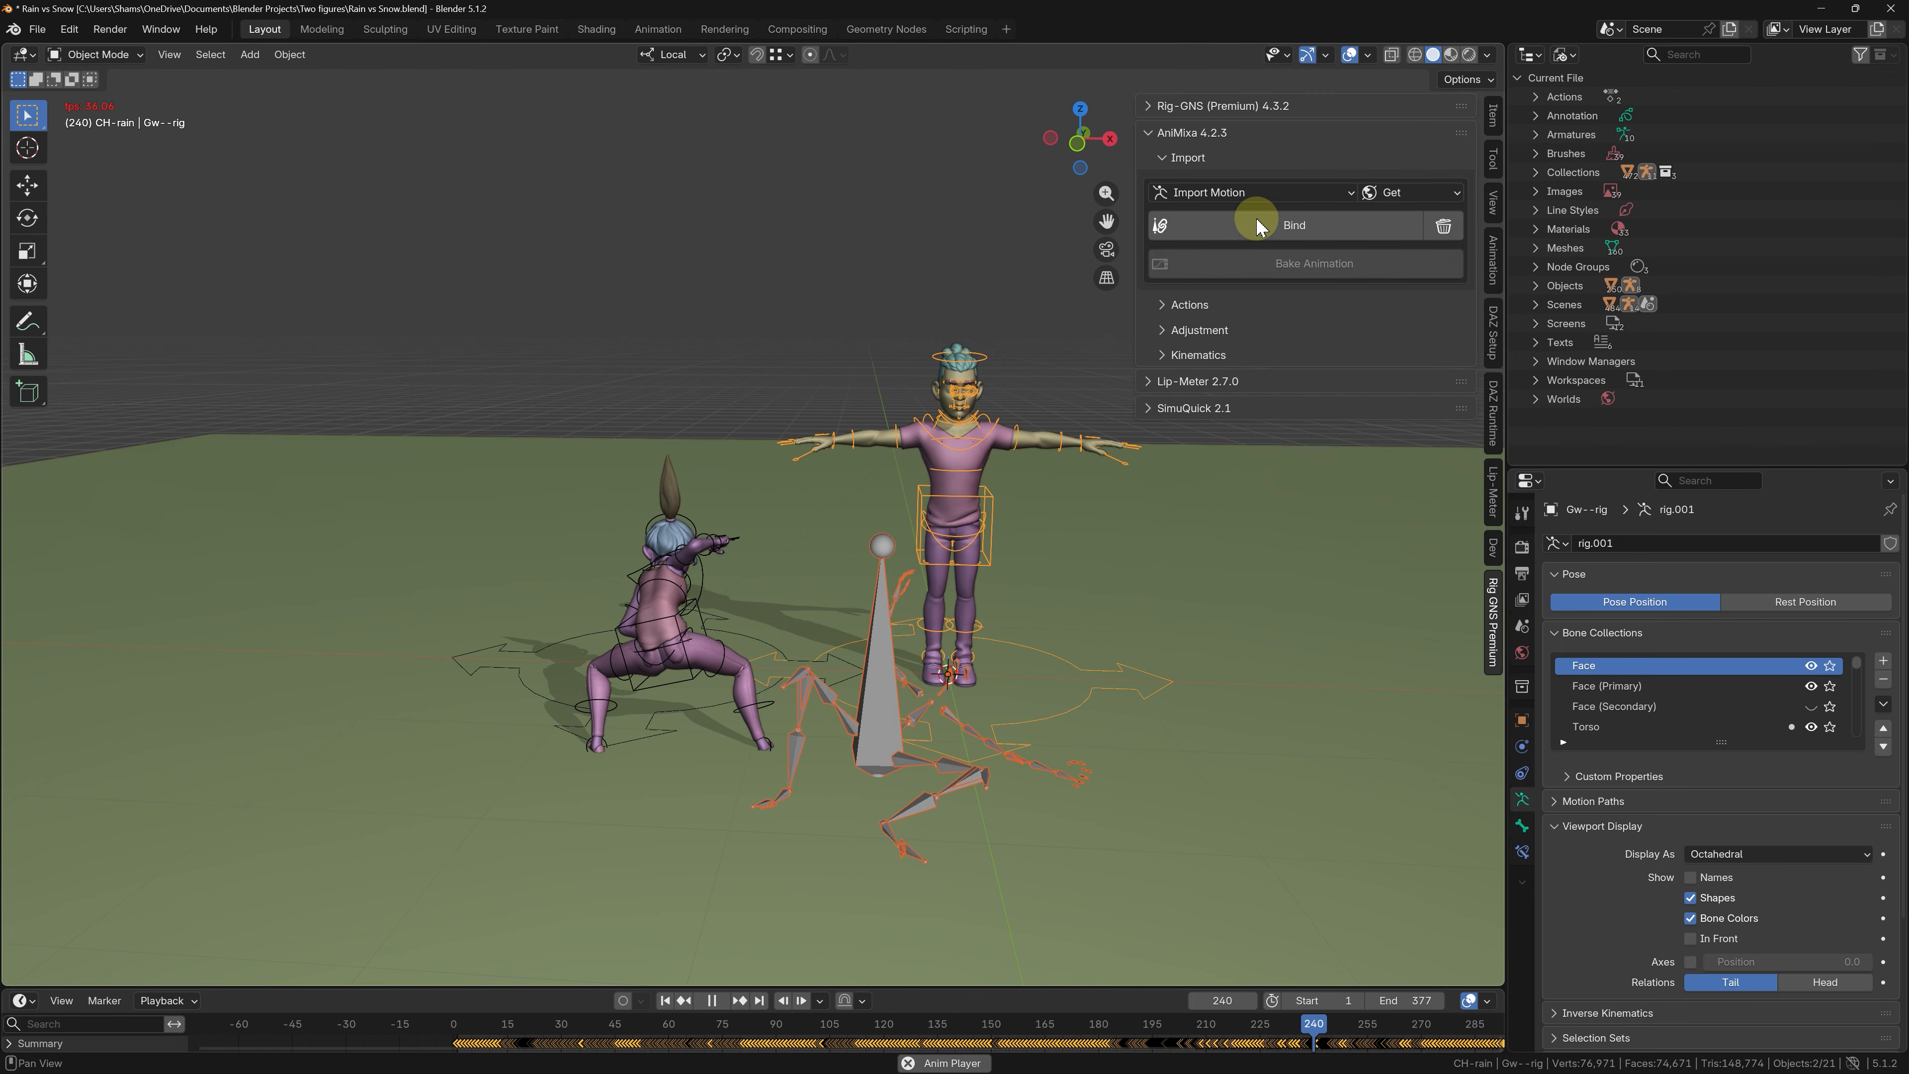
# - Bind the strike-and-lift-drop motion to the male character's rig and bake it over frames 1 to 377
pyautogui.click(1242, 224)
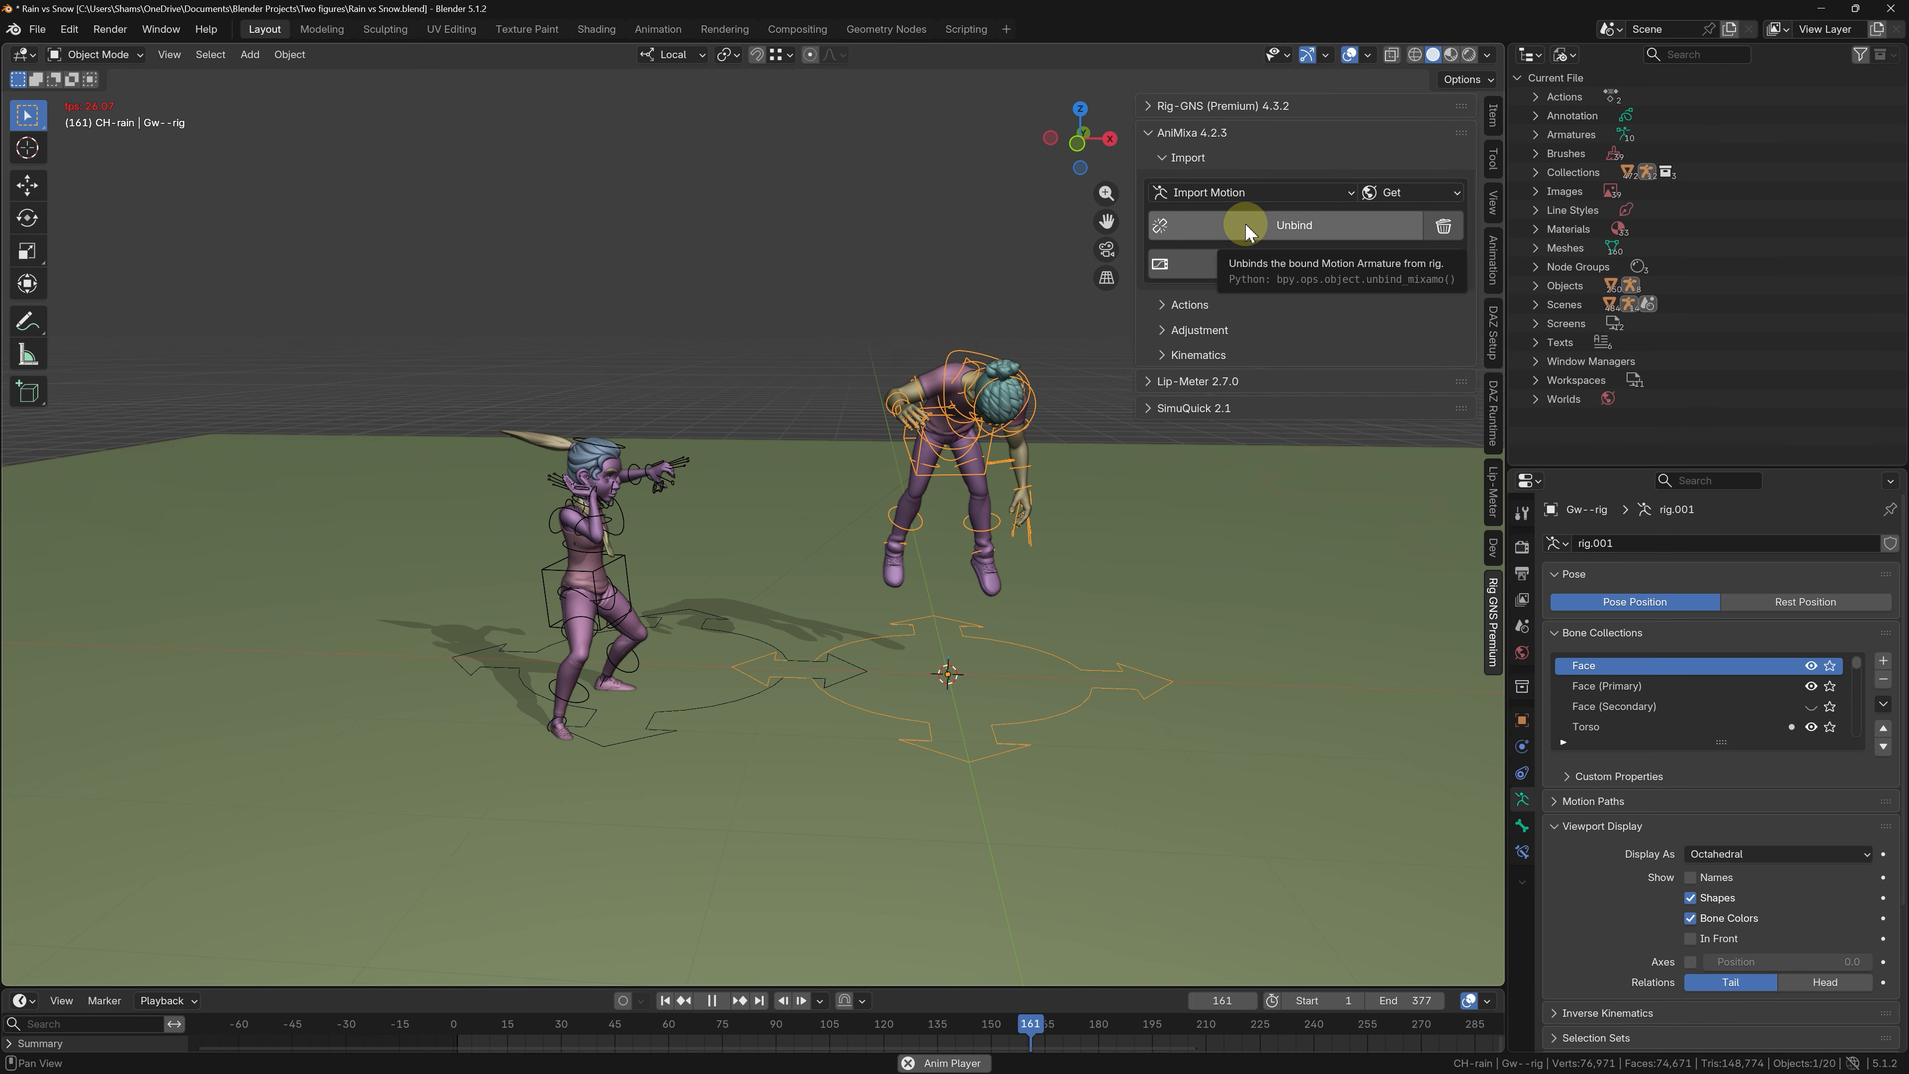
pyautogui.click(1265, 269)
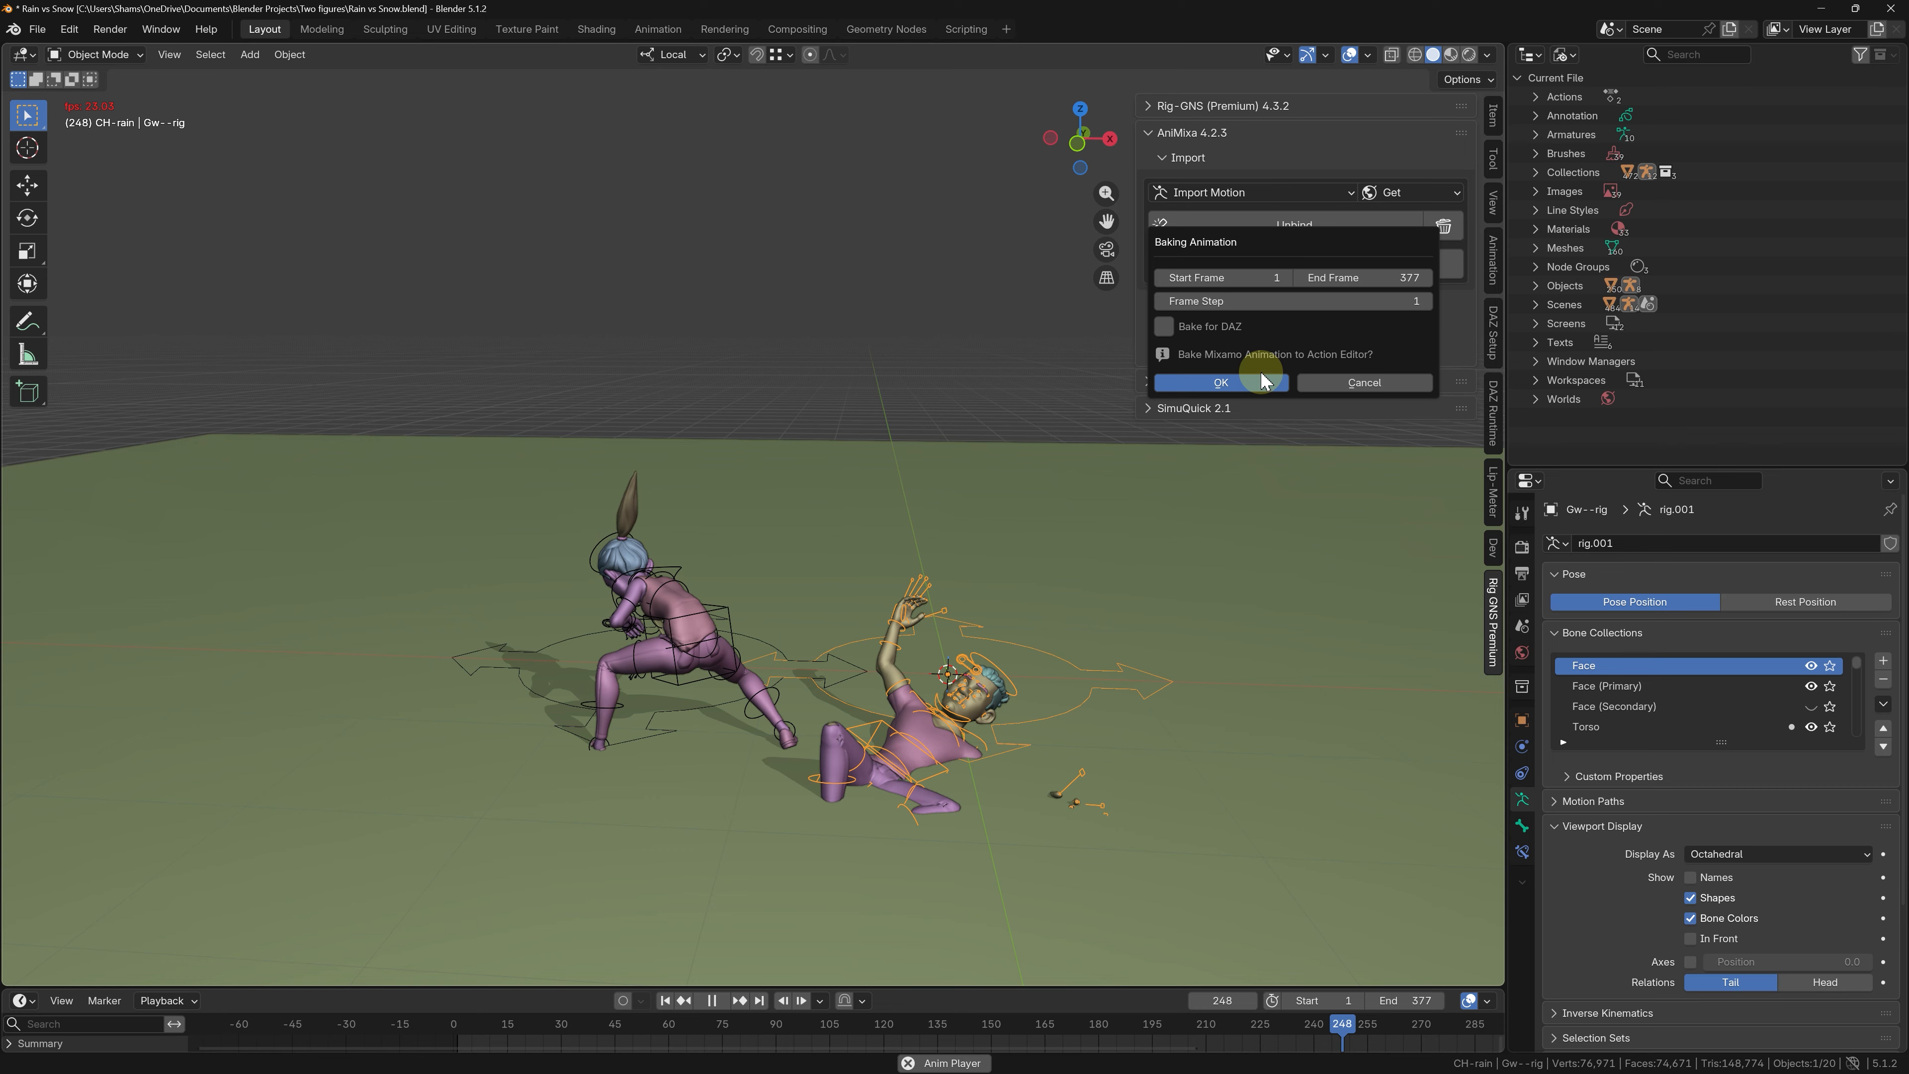
pyautogui.click(1260, 380)
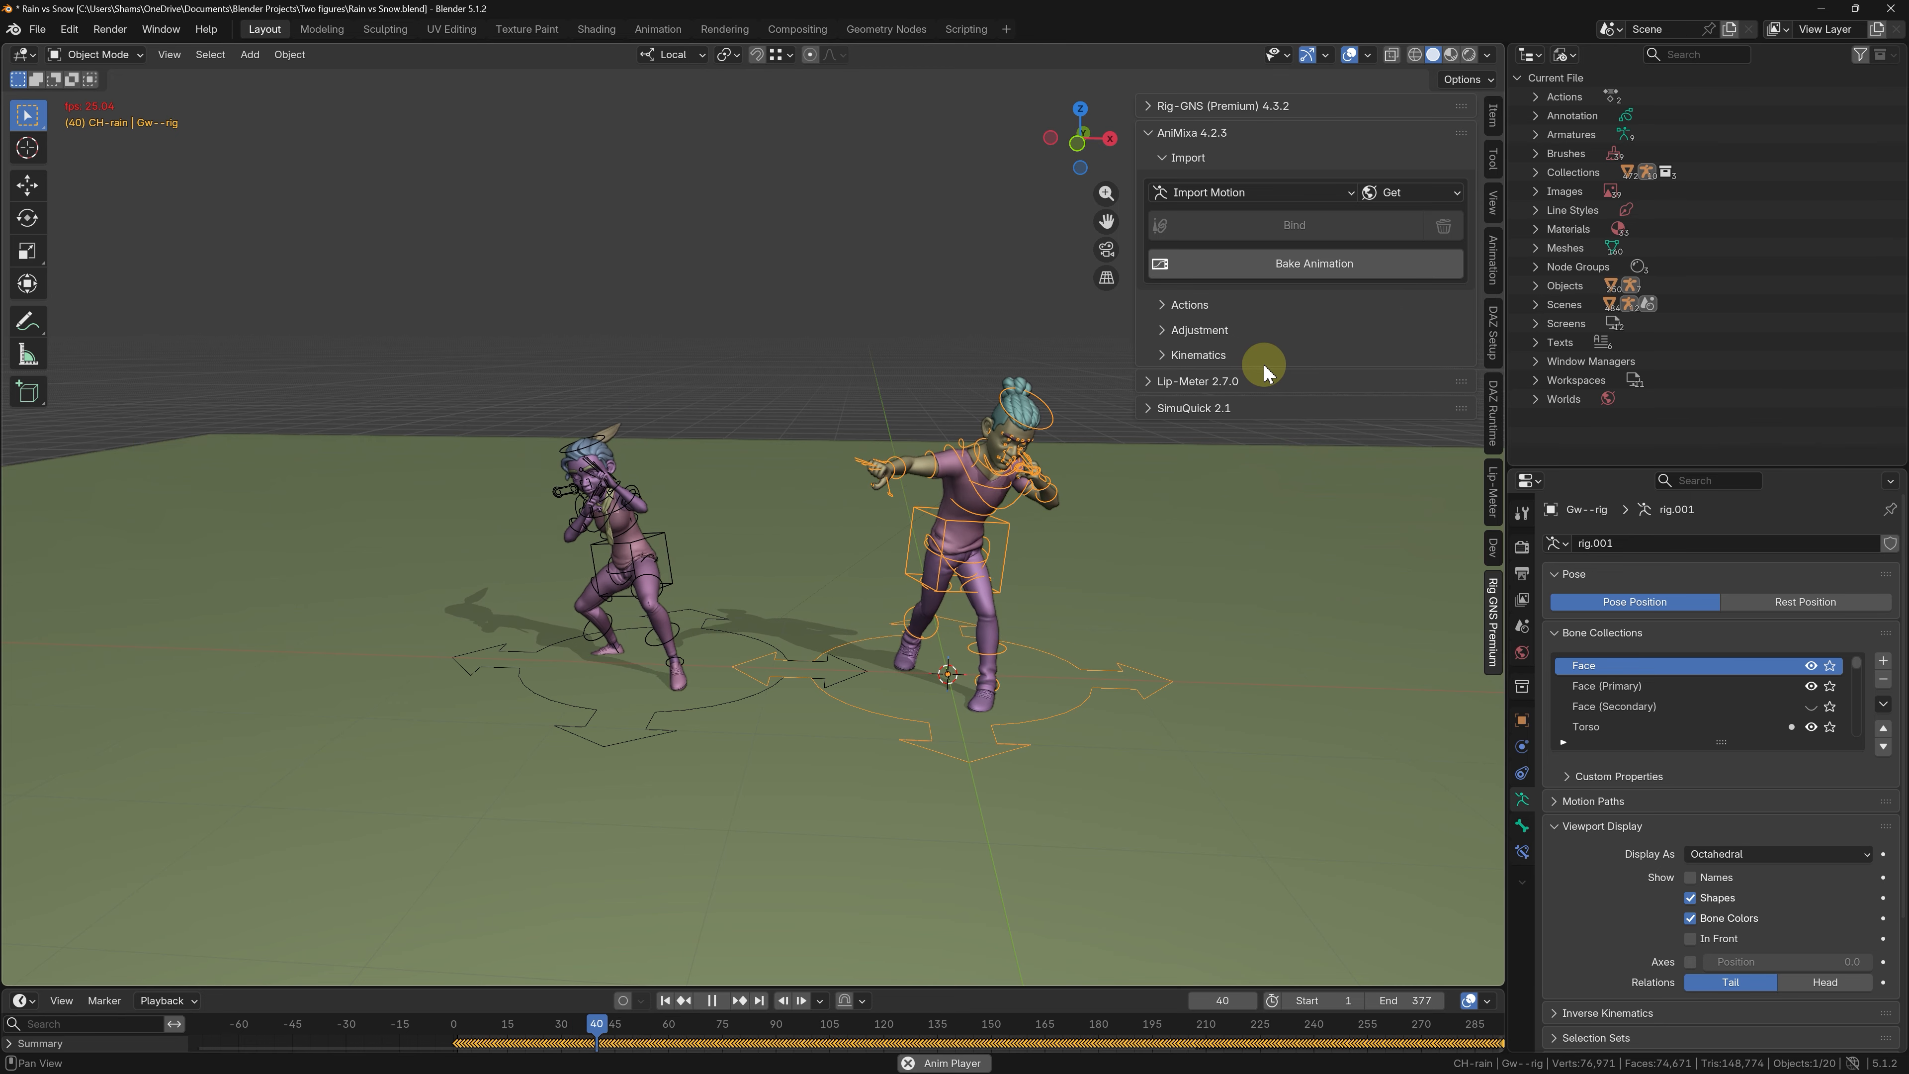
# - Play both characters' baked animations from the first frame and return to frame 1
pyautogui.press('space')
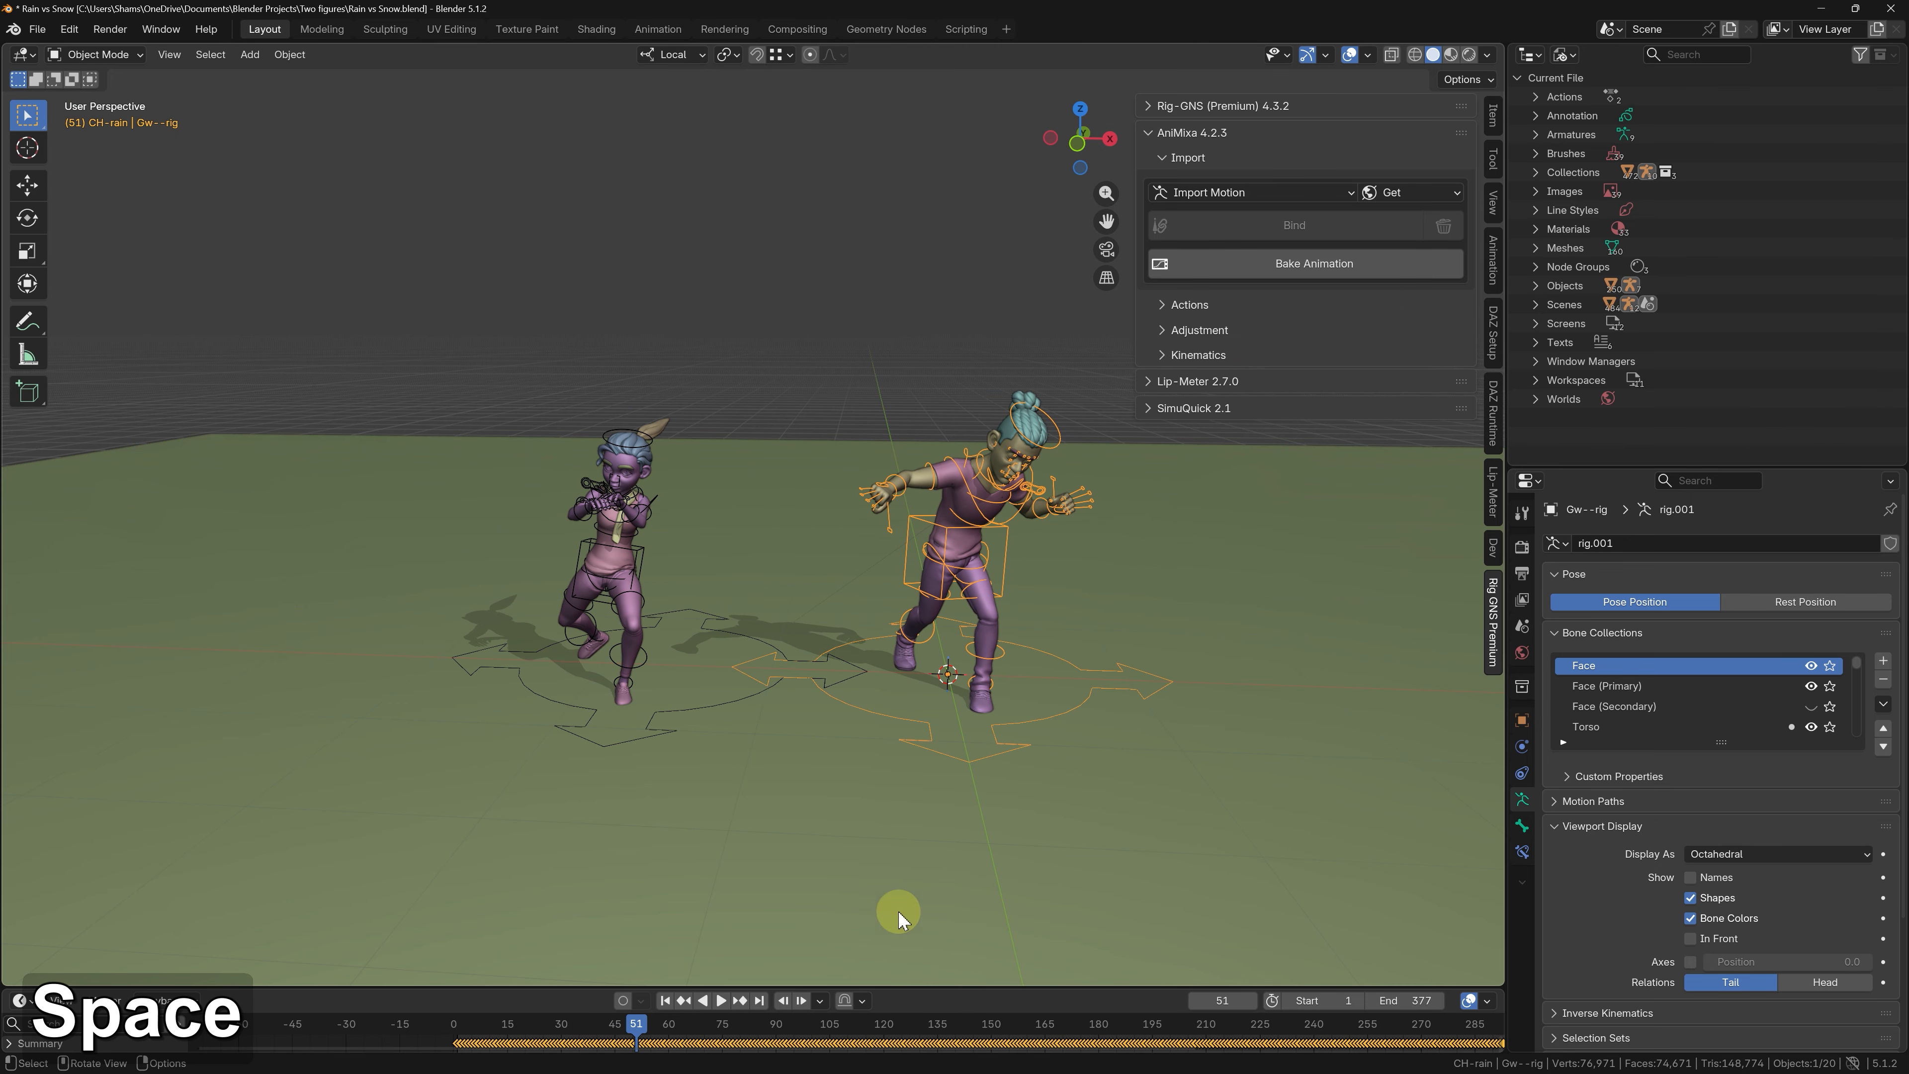
pyautogui.click(665, 1000)
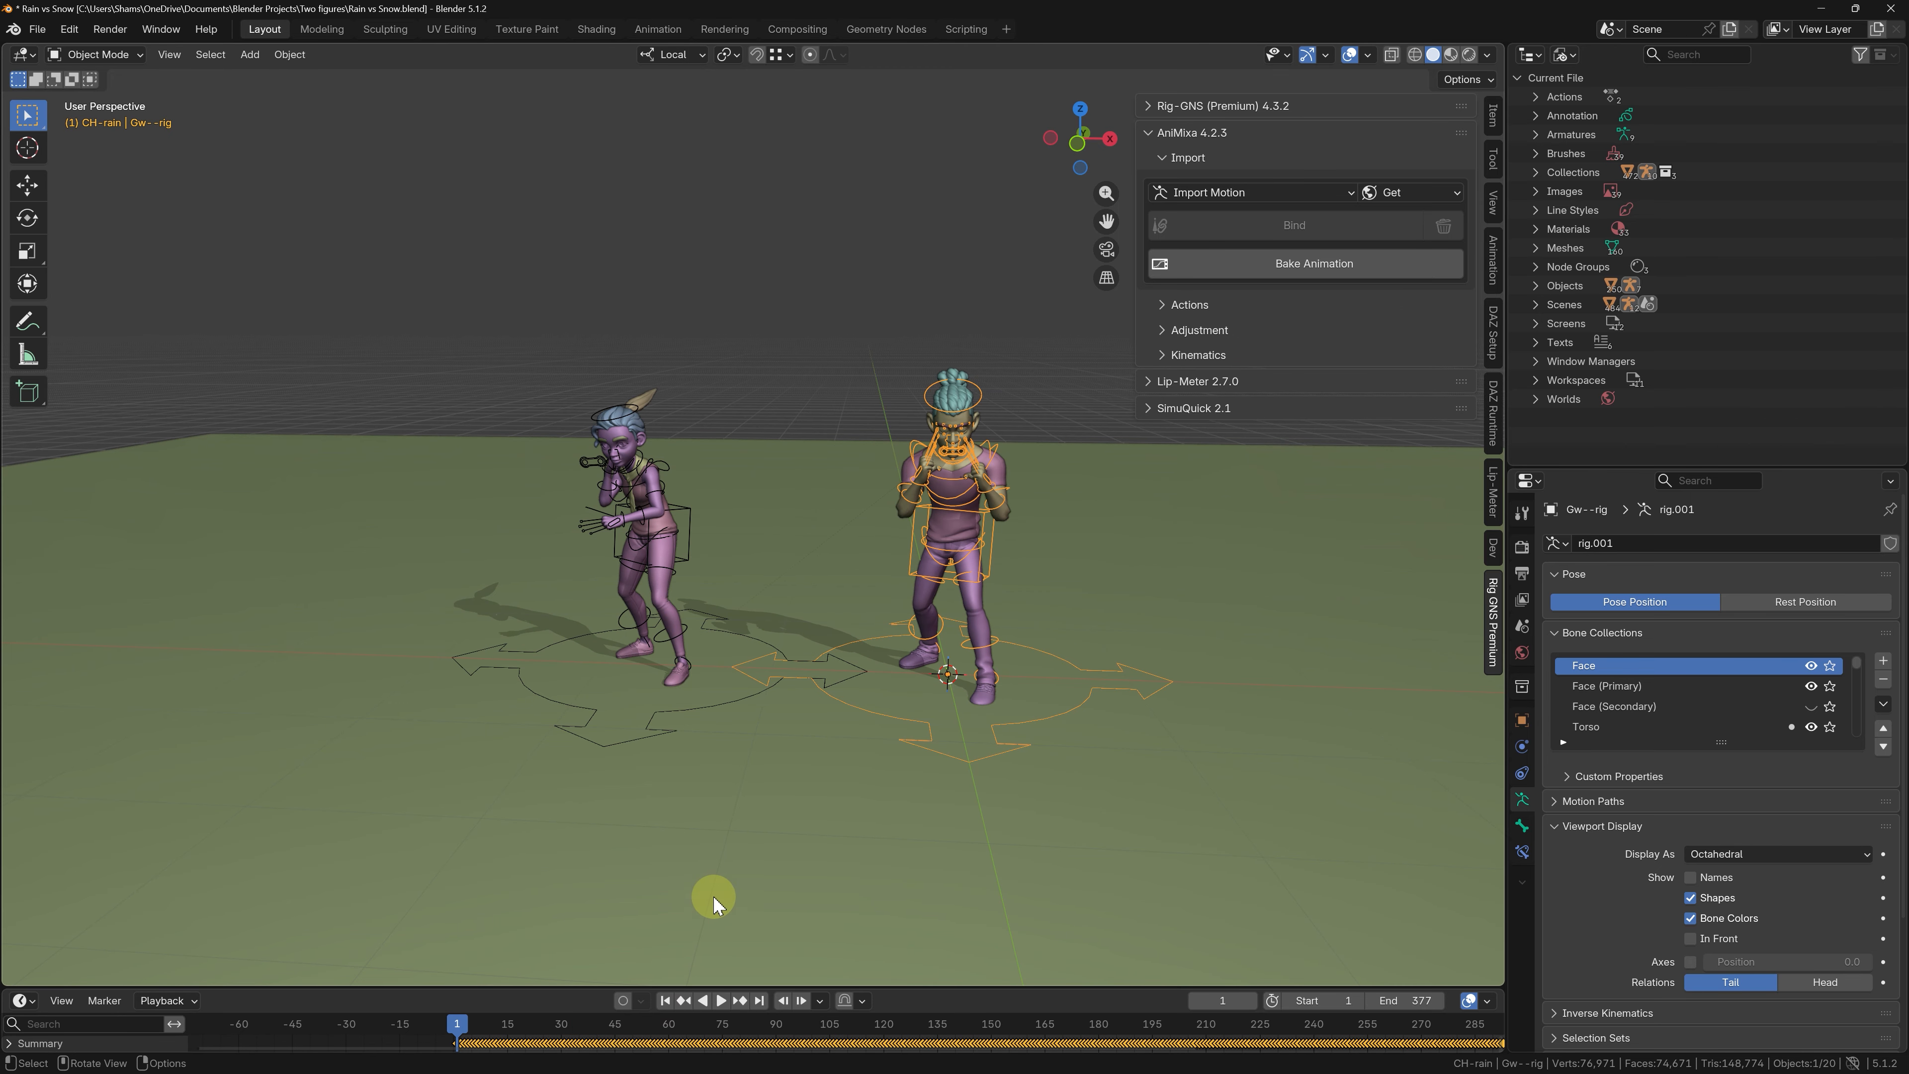
pyautogui.press('space')
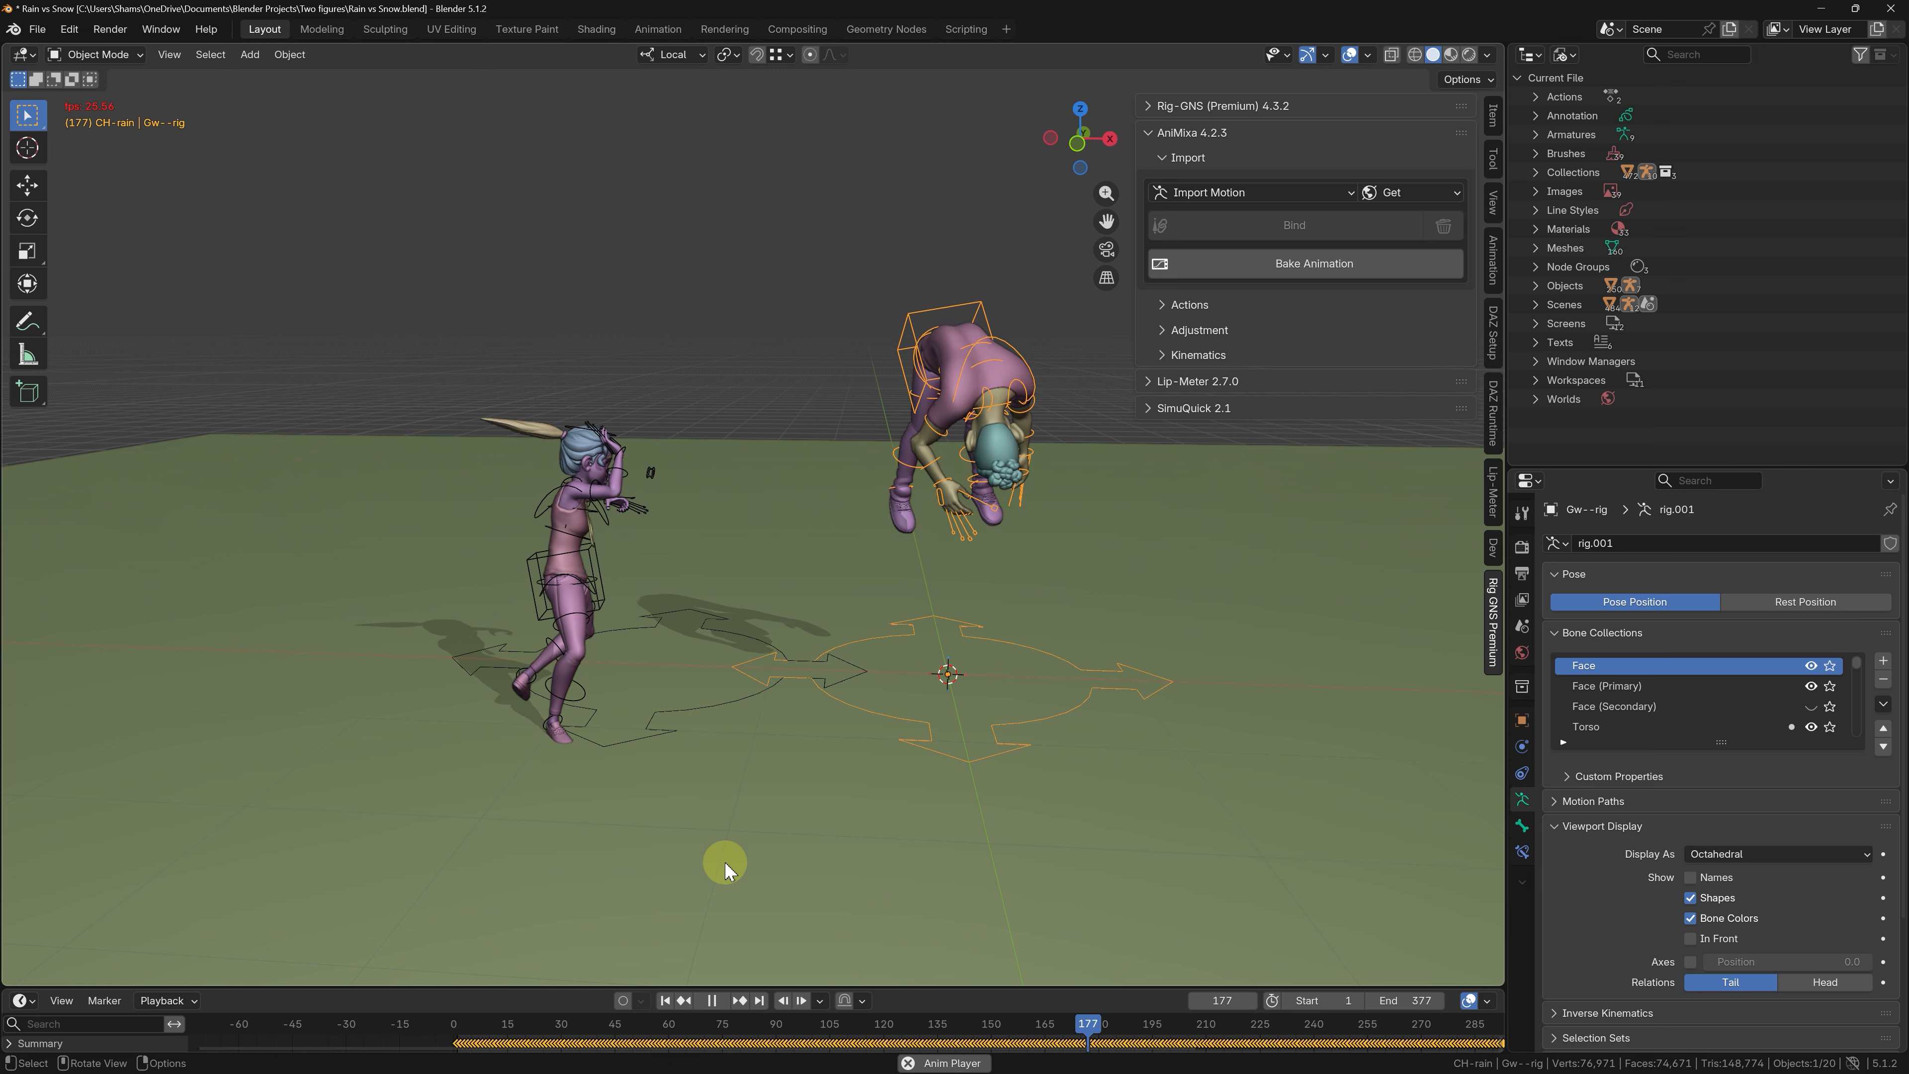
pyautogui.press('space')
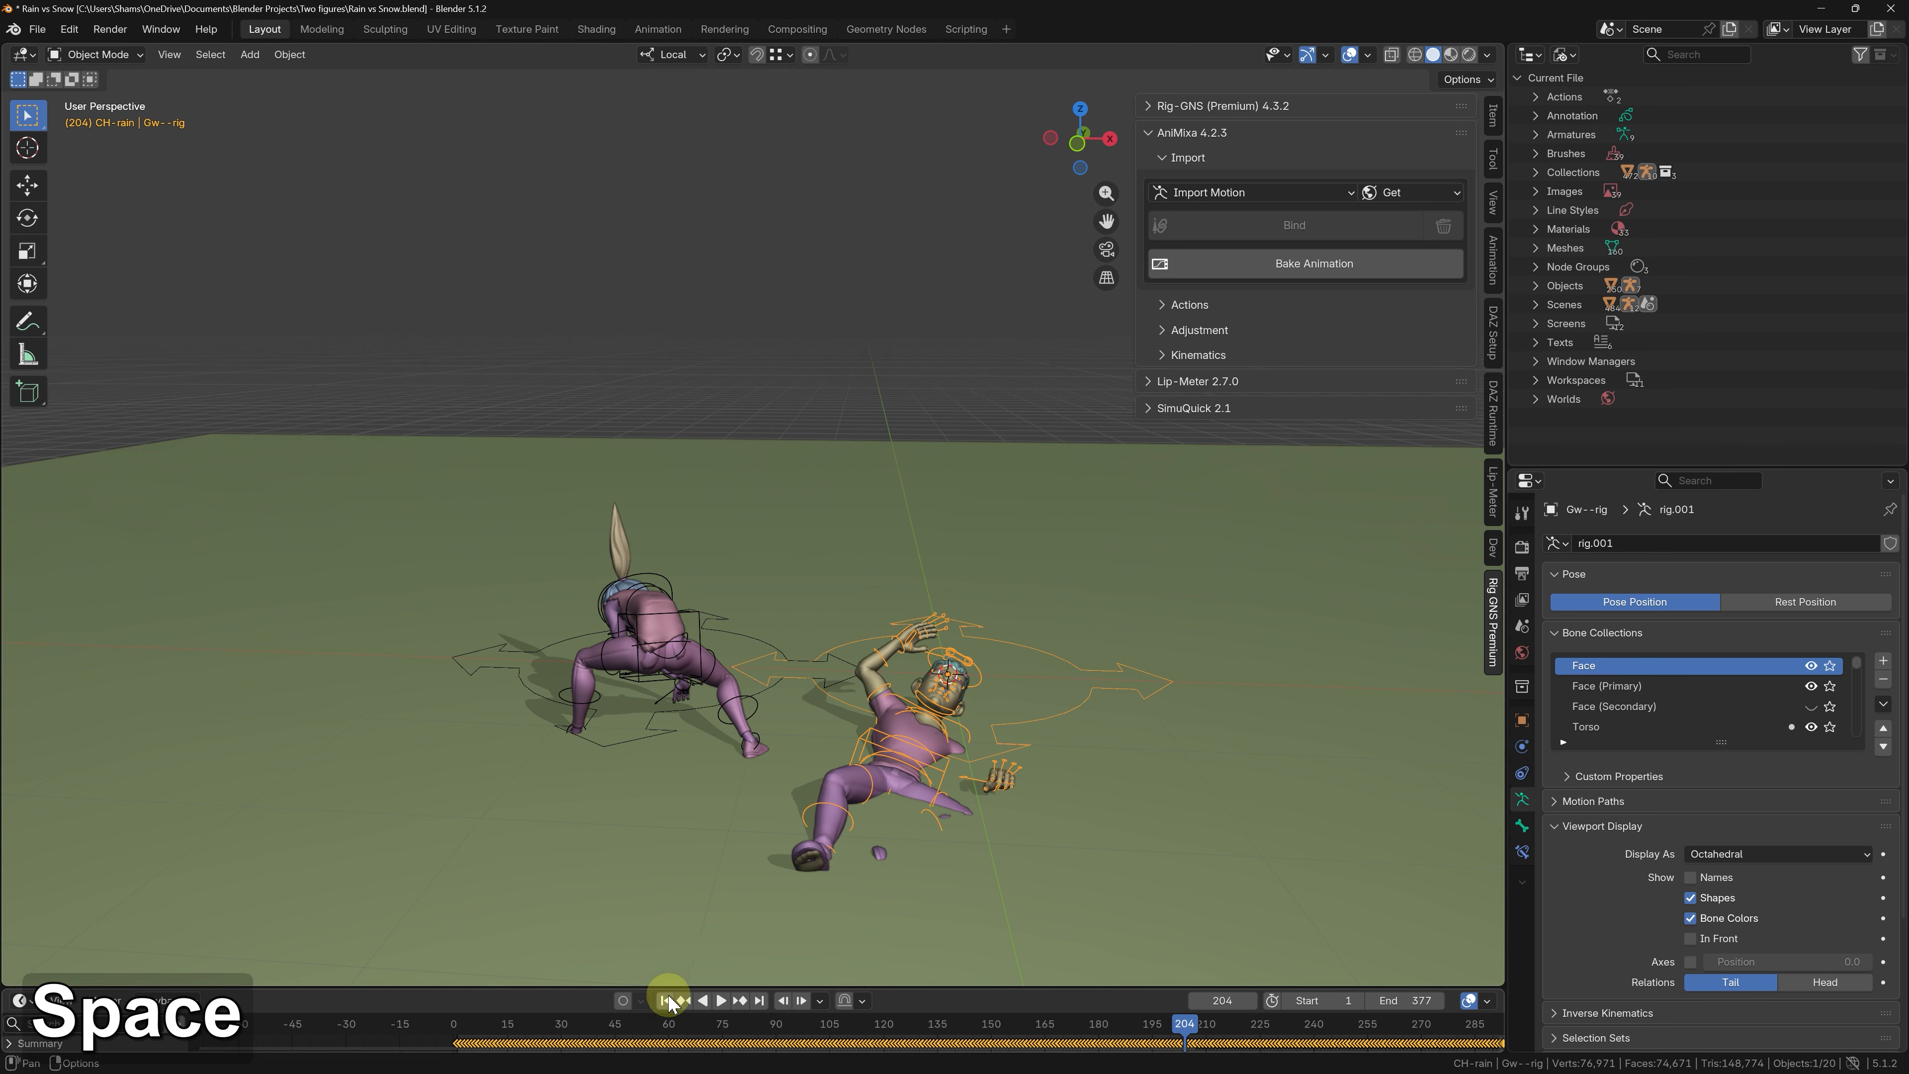
pyautogui.click(667, 1000)
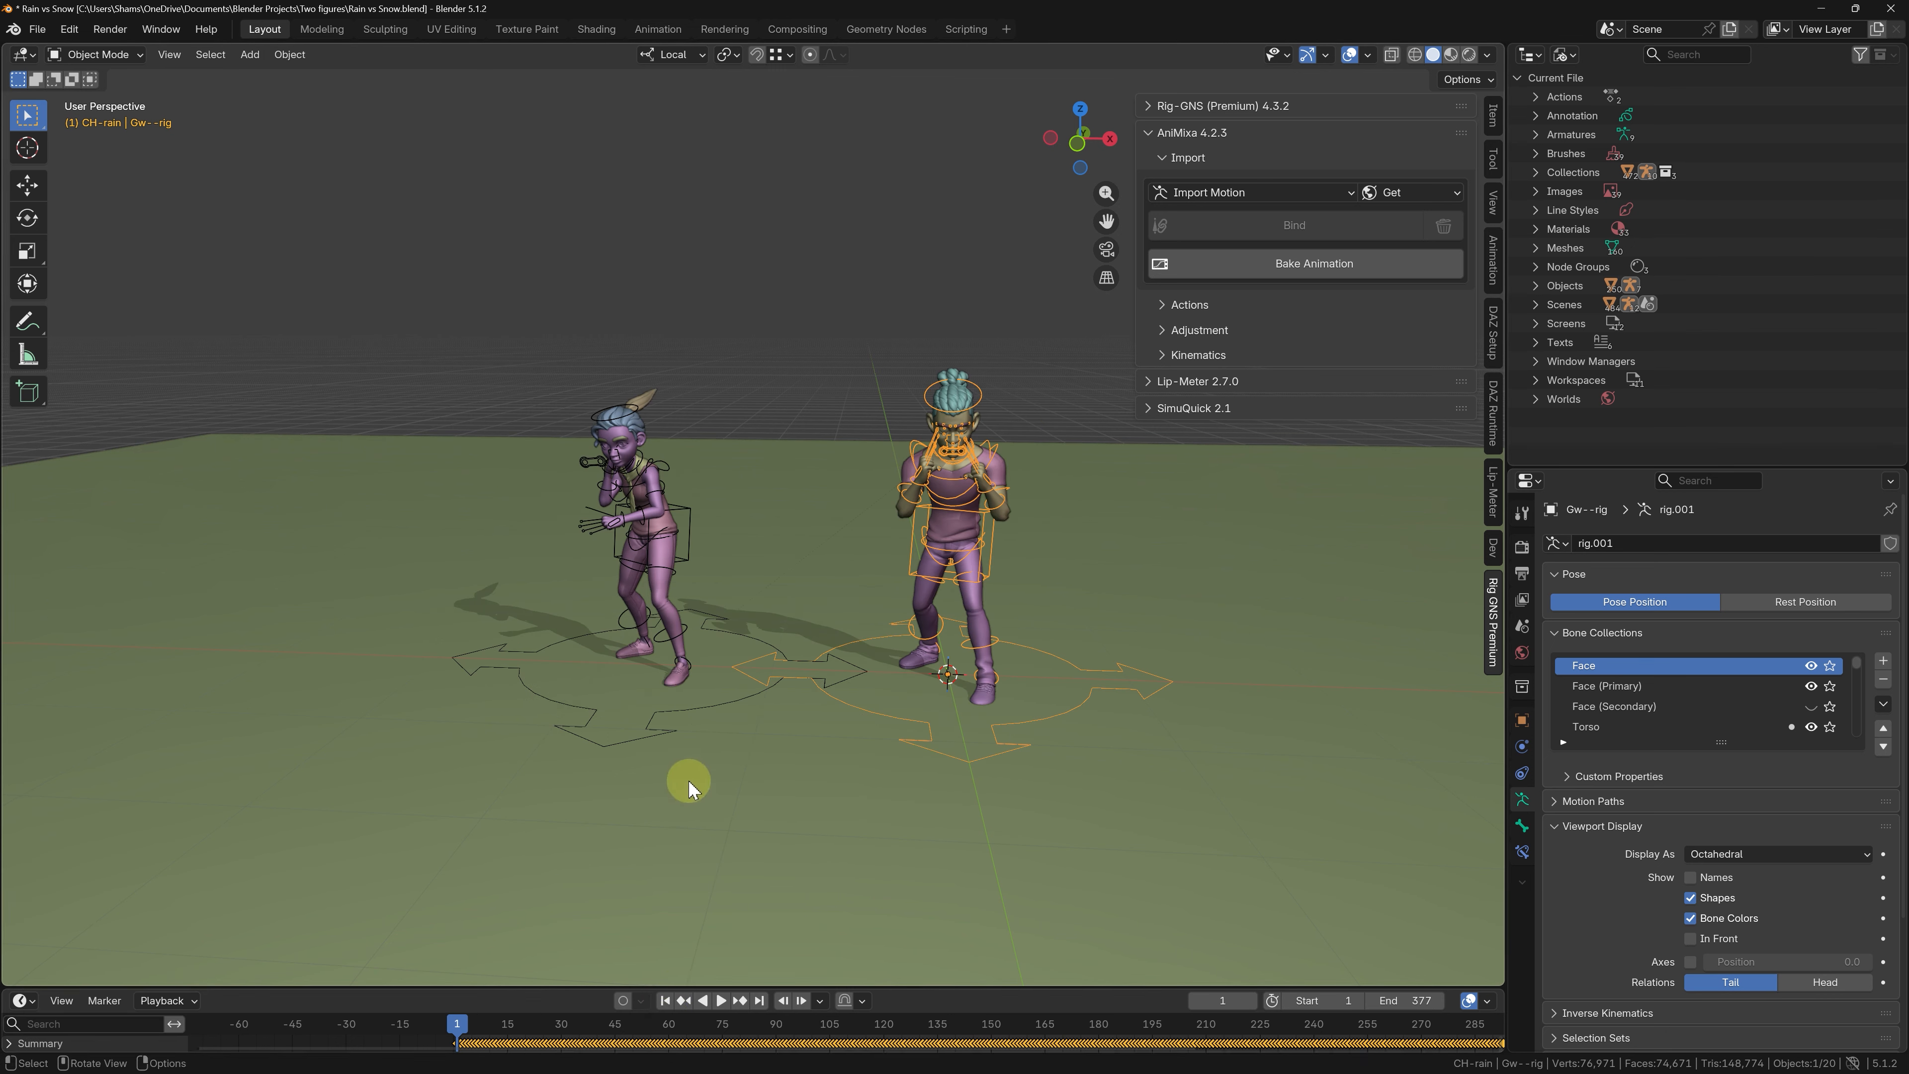
# - Try to rotate the male character's animated rig about its local Z axis in Object Mode
pyautogui.press('r')
pyautogui.press('z')
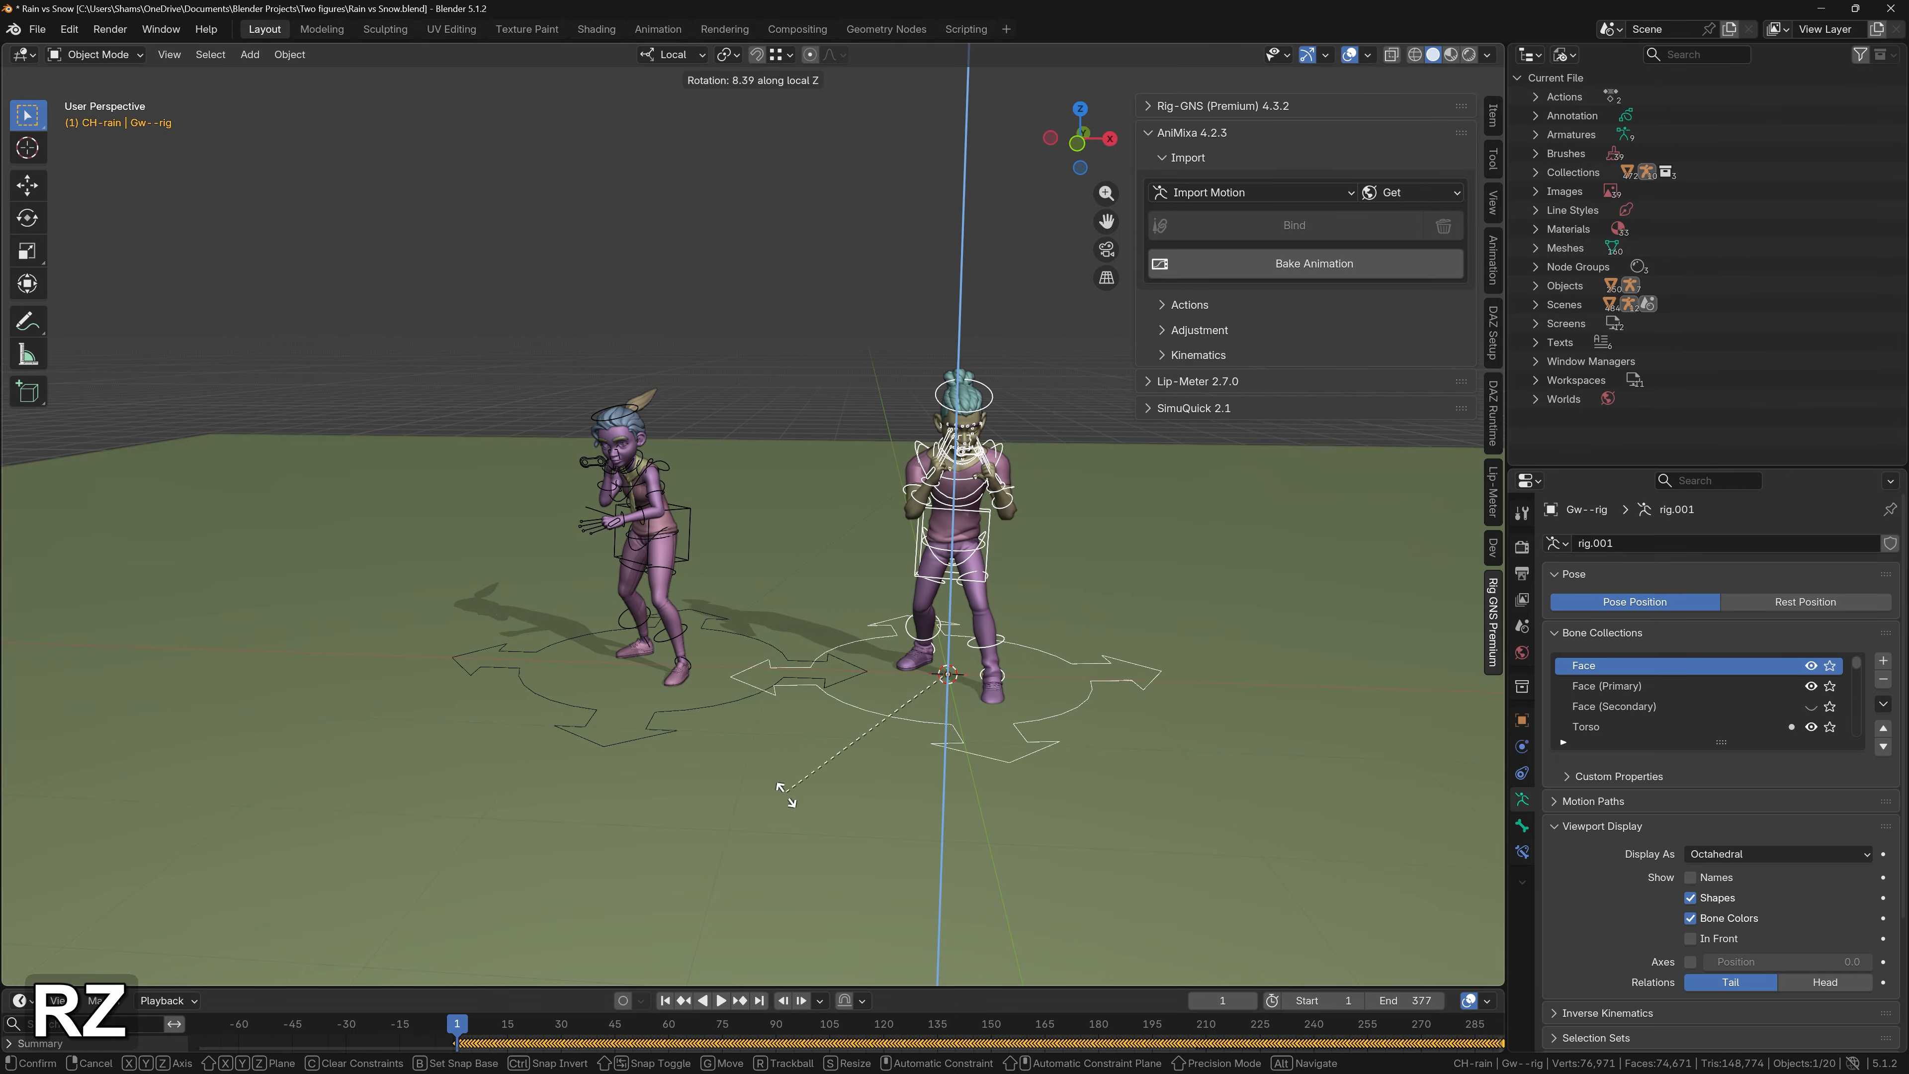
pyautogui.click(760, 485)
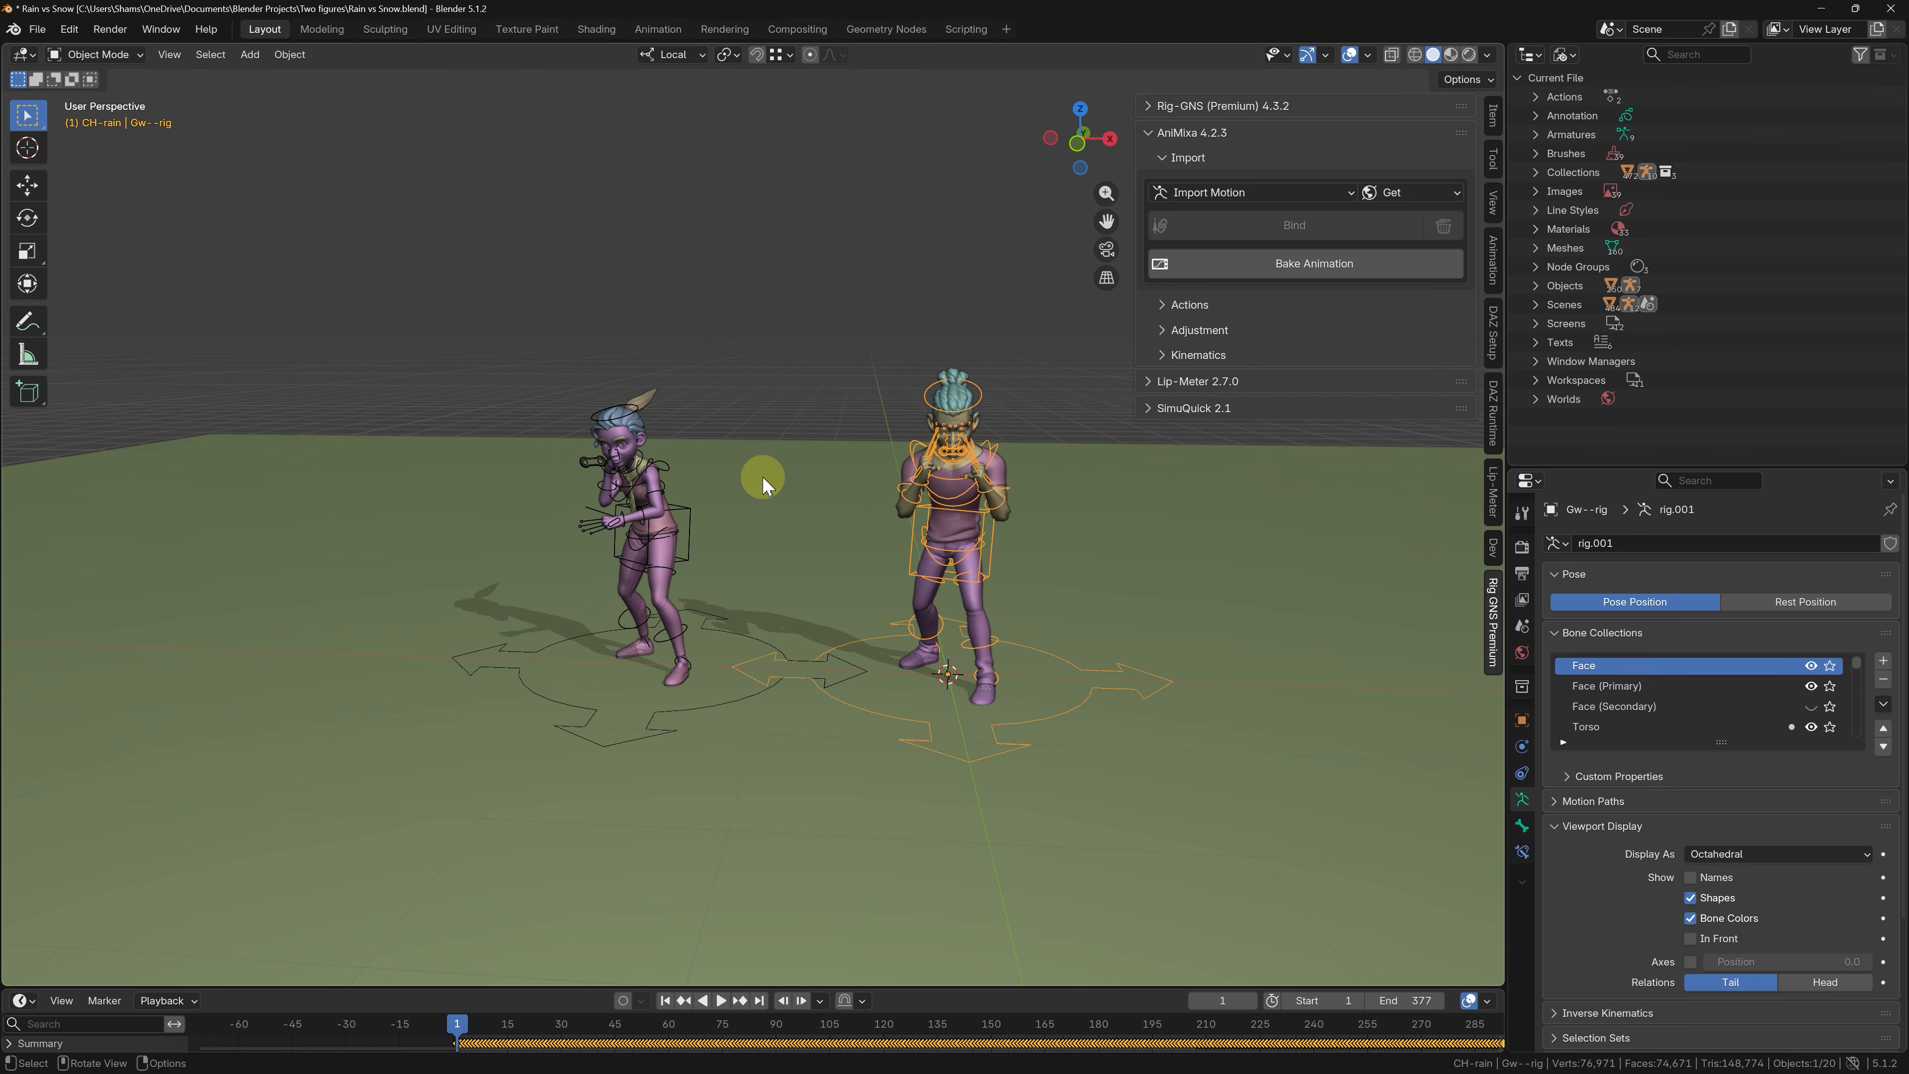
# - Rotate the female character's baked animation by 90° with AniMixa's Rotate adjustment
pyautogui.click(690, 519)
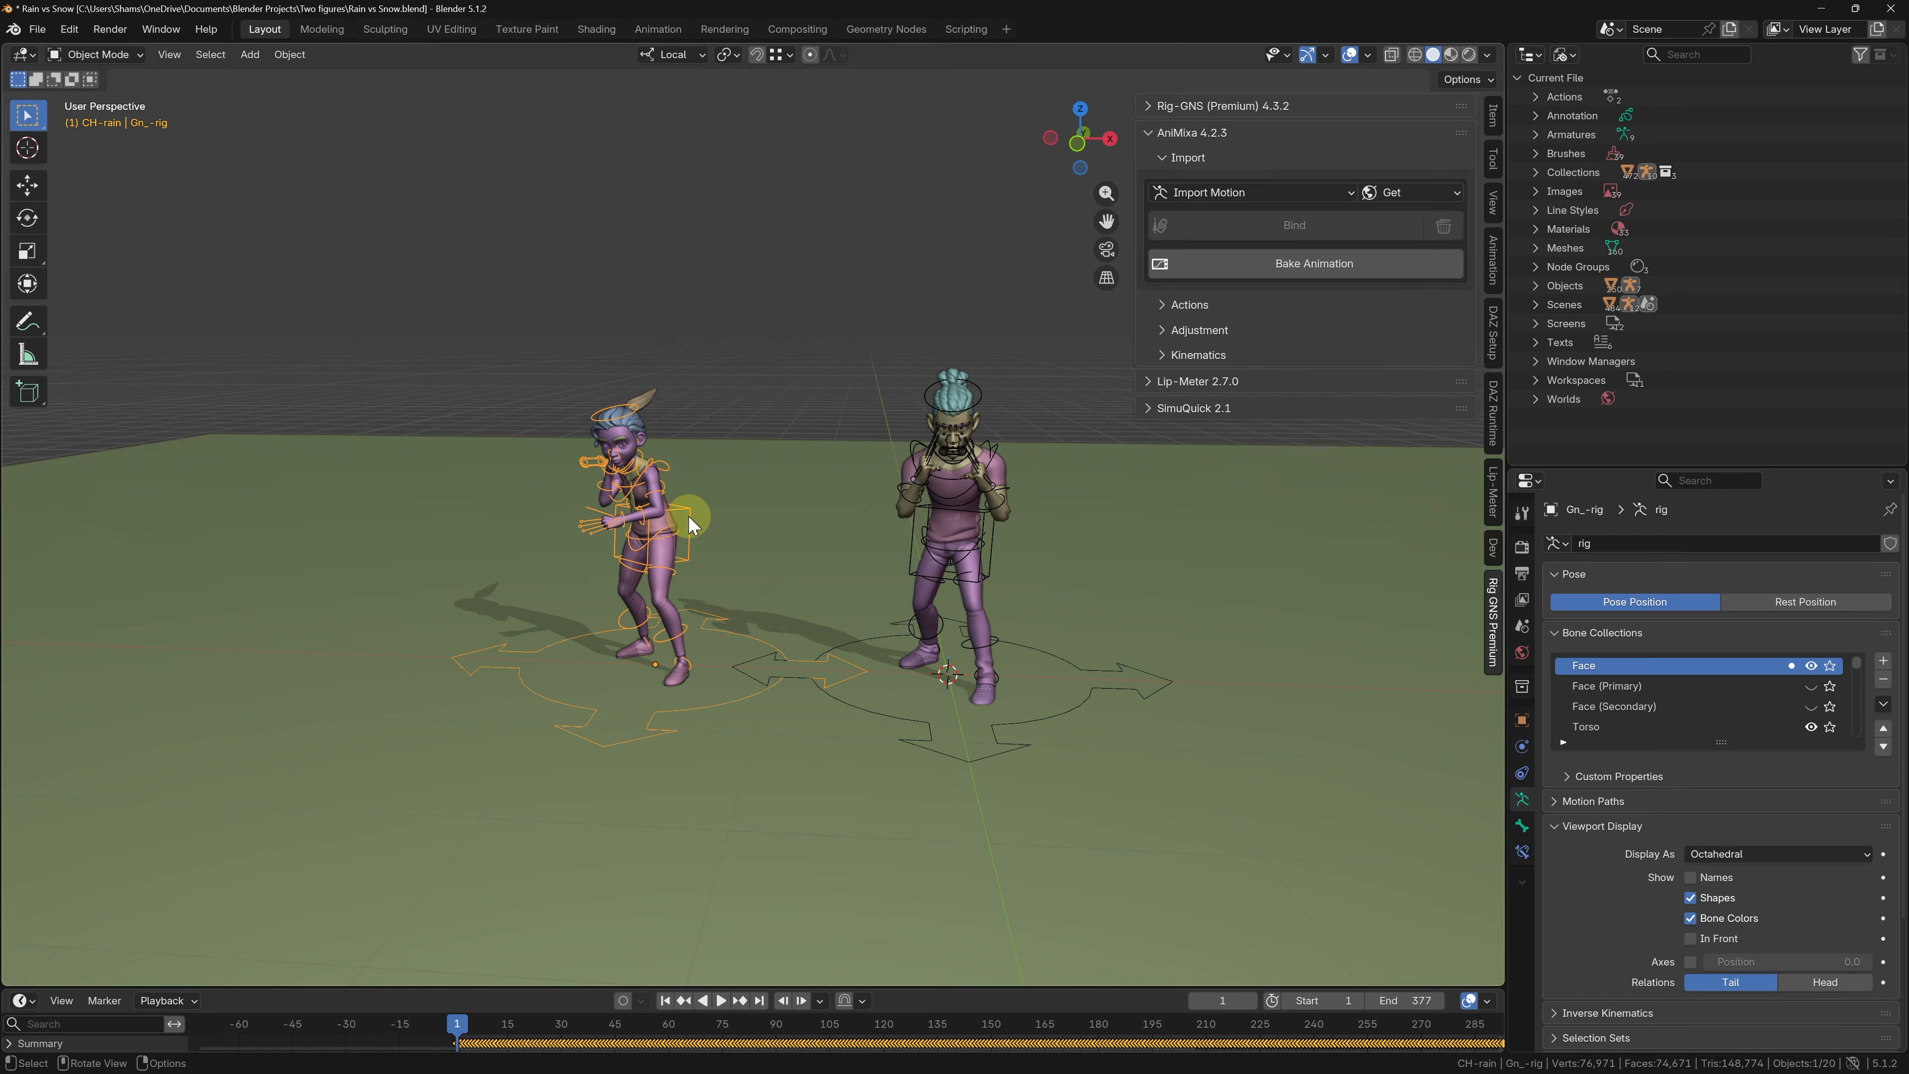
pyautogui.click(1244, 331)
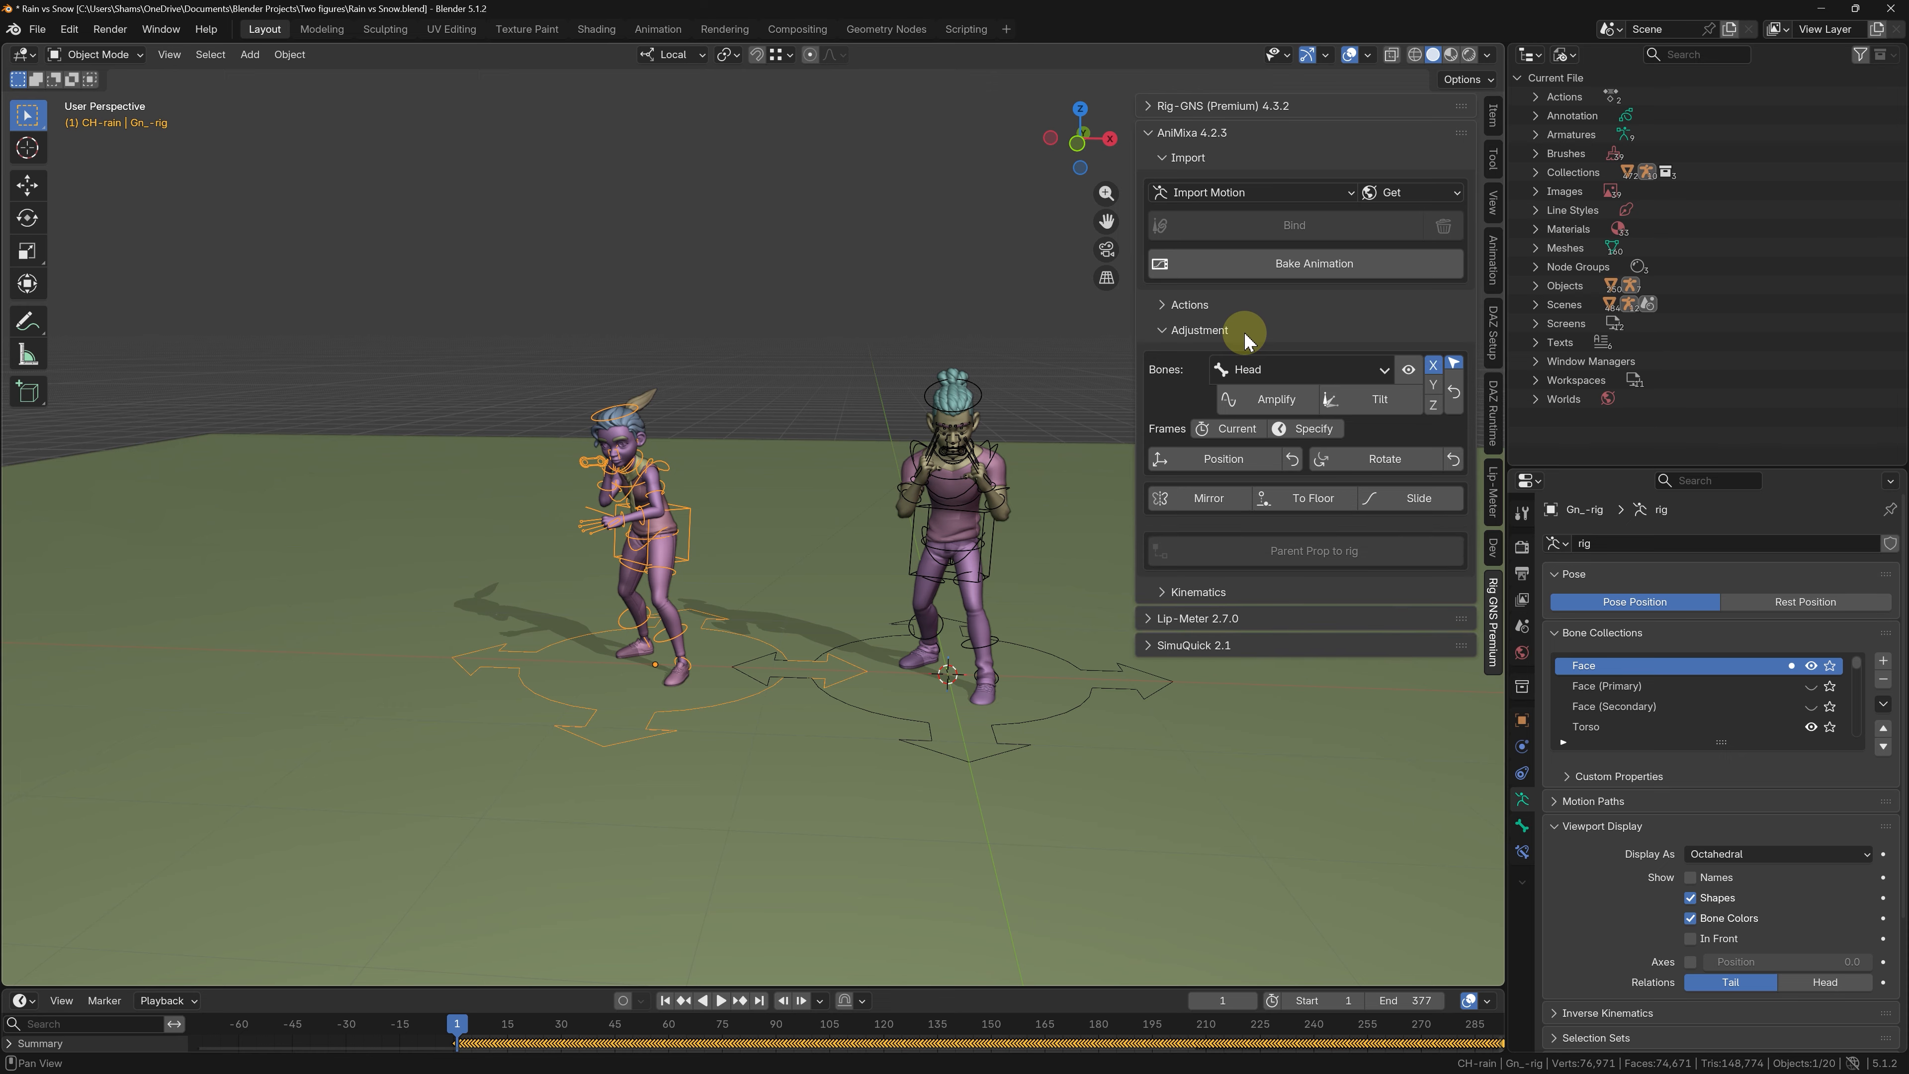
pyautogui.click(1377, 464)
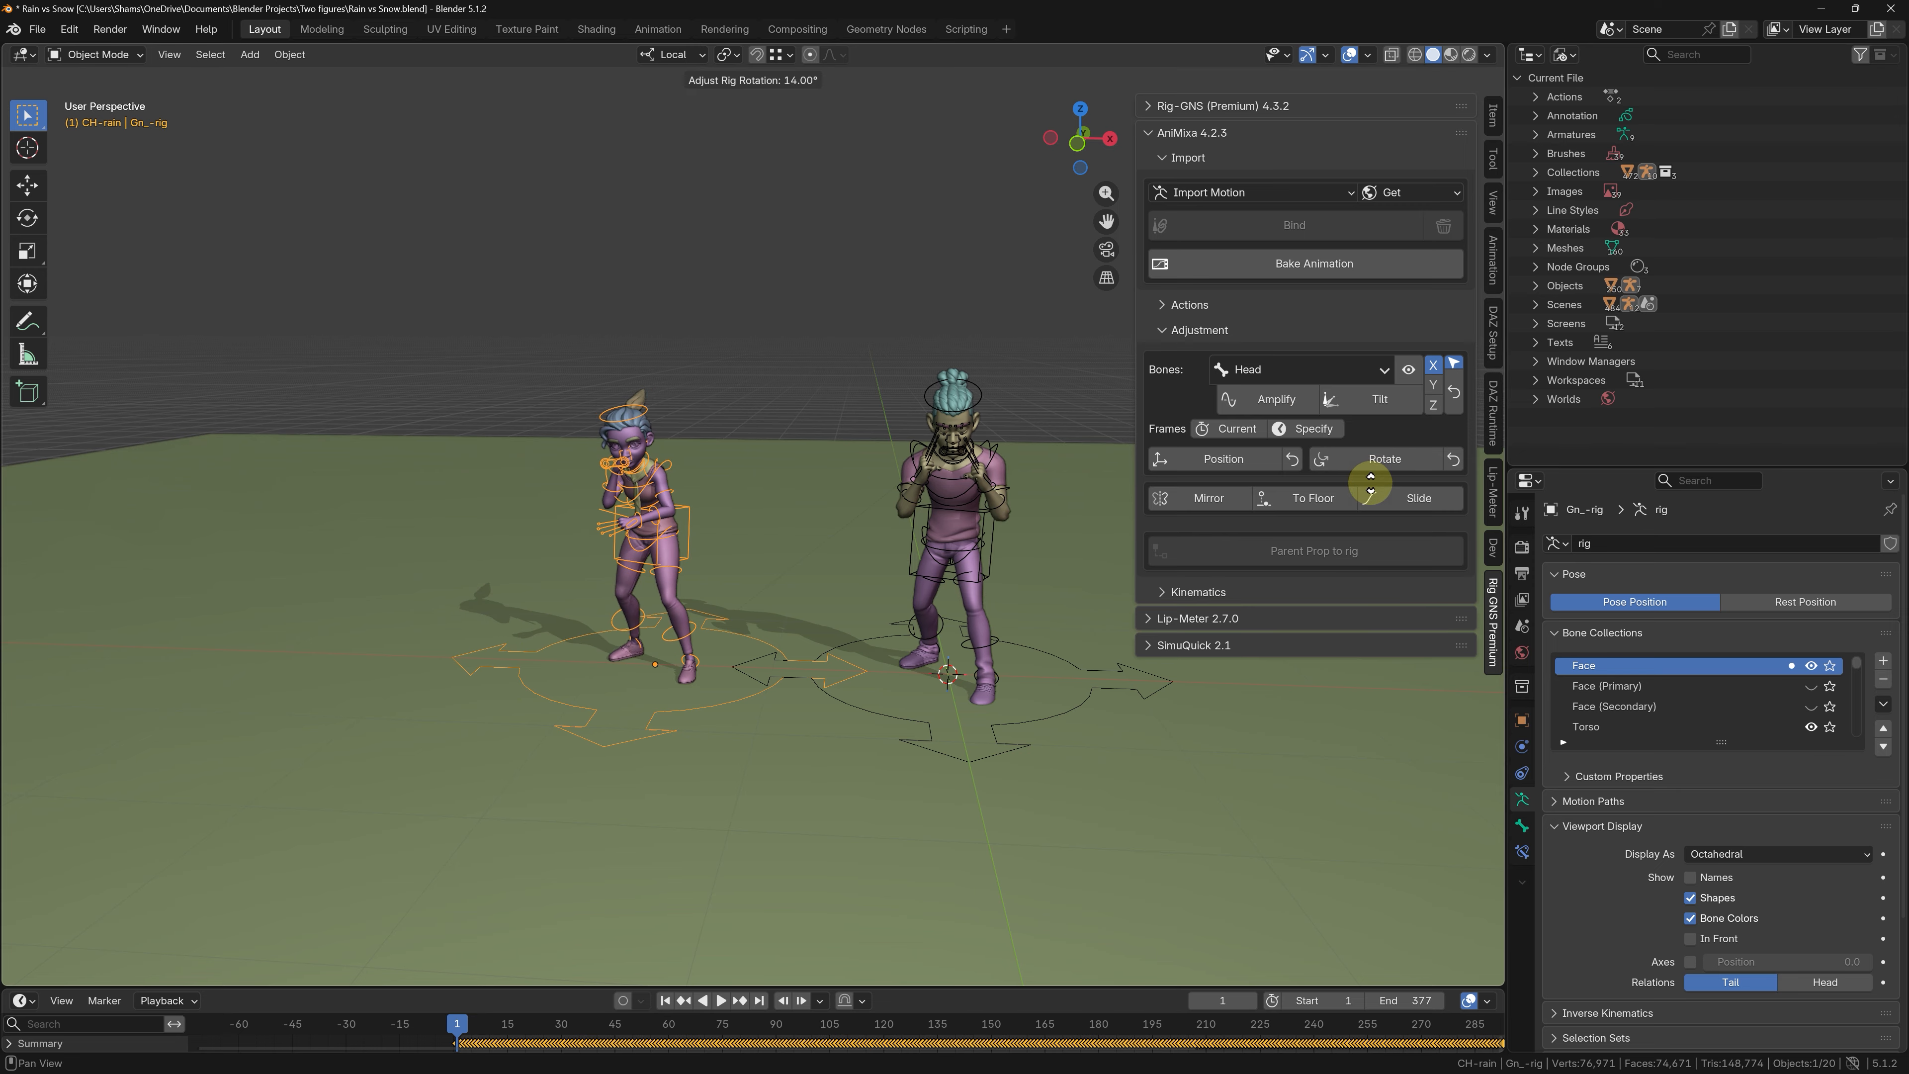
pyautogui.moveTo(1376, 446); pyautogui.dragTo(932, 543)
pyautogui.write('90')
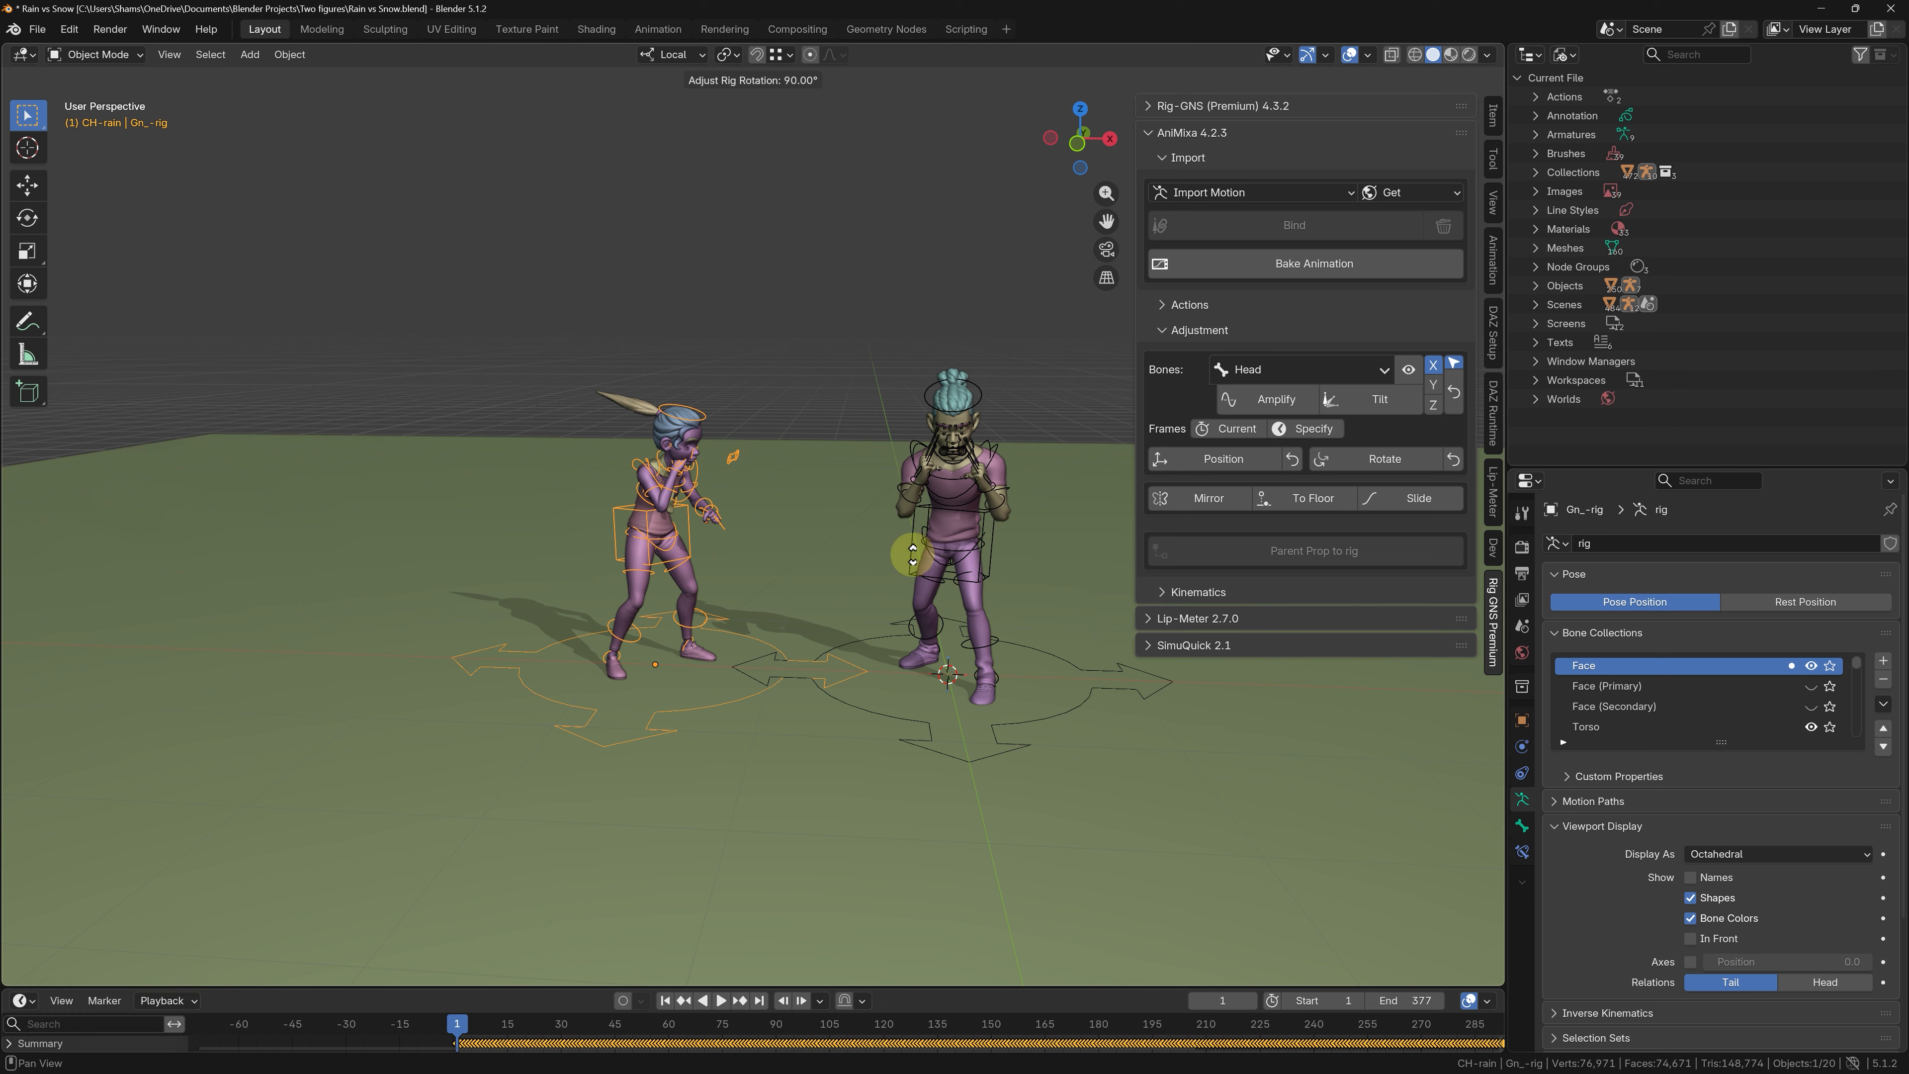
pyautogui.click(910, 553)
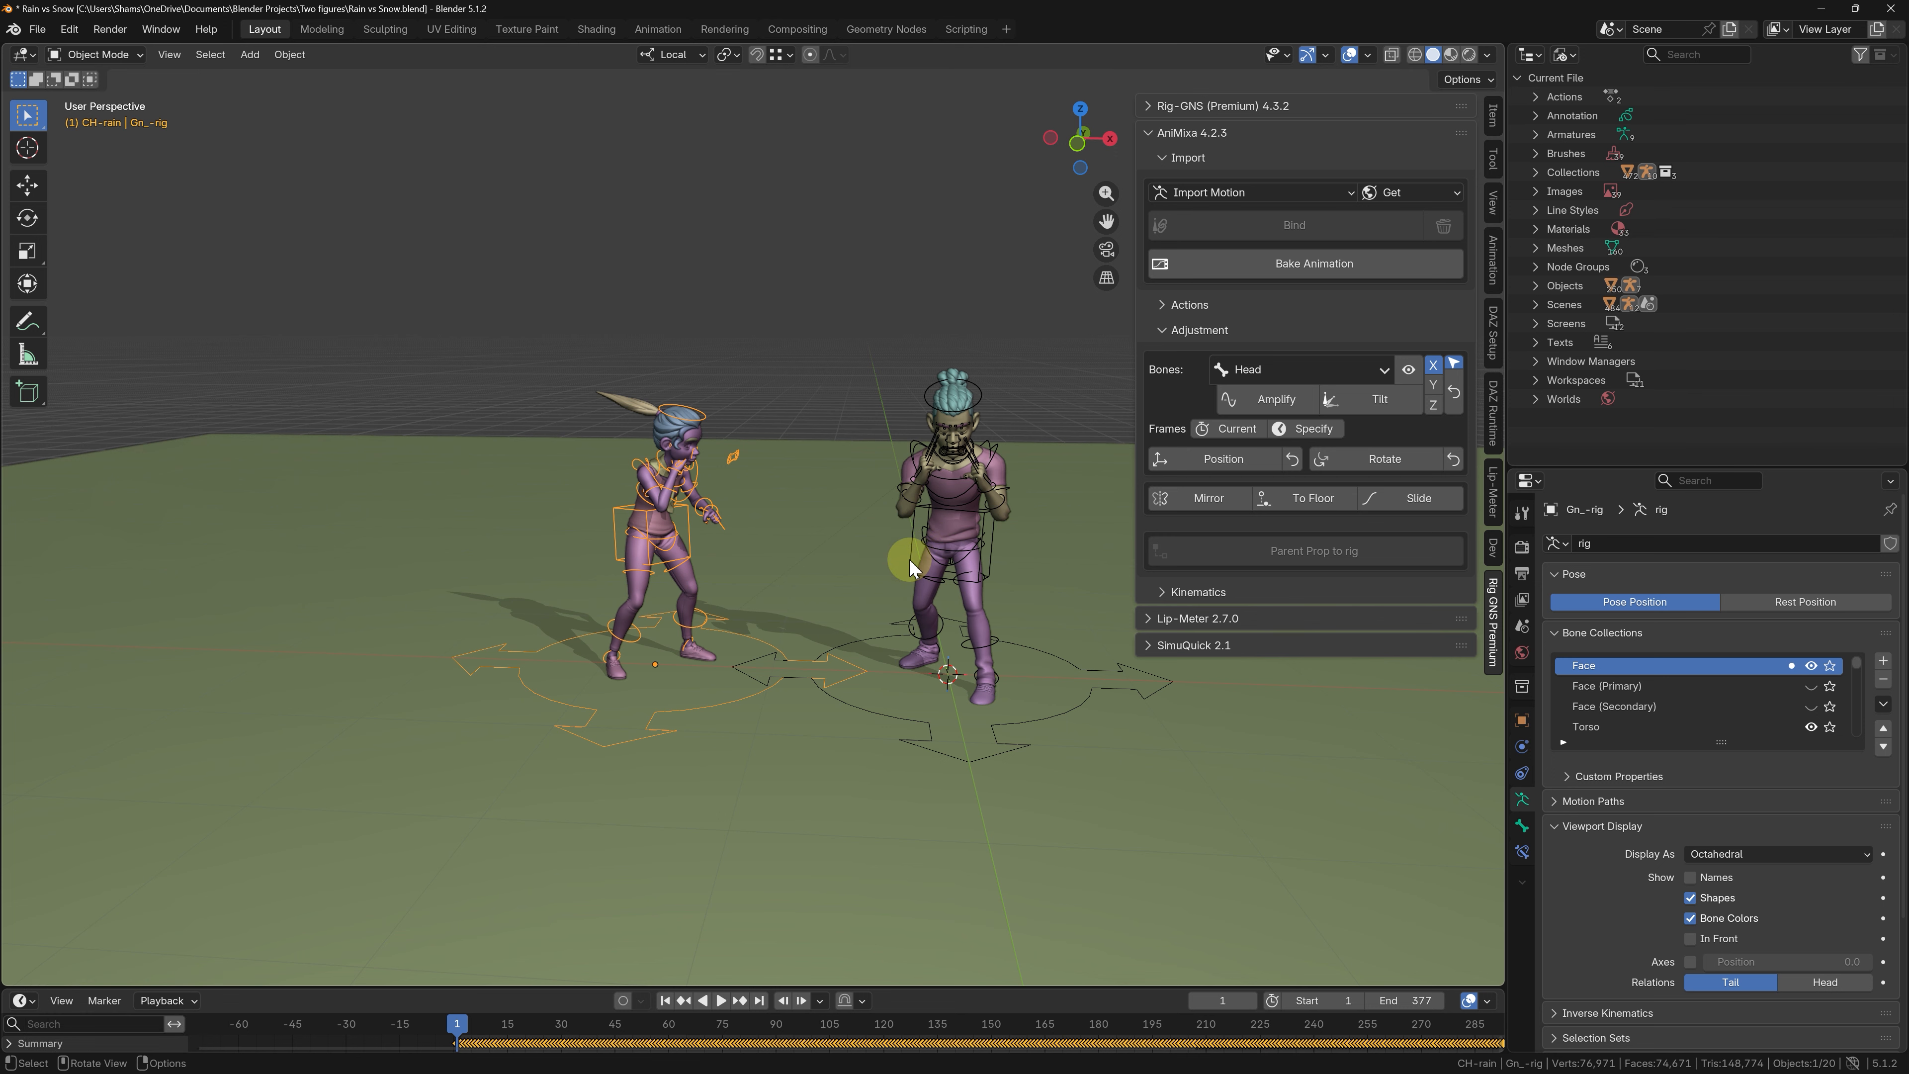
# - Rotate the male character's baked animation by -90° with AniMixa's Rotate adjustment so he faces the female character
pyautogui.click(908, 558)
pyautogui.click(1397, 459)
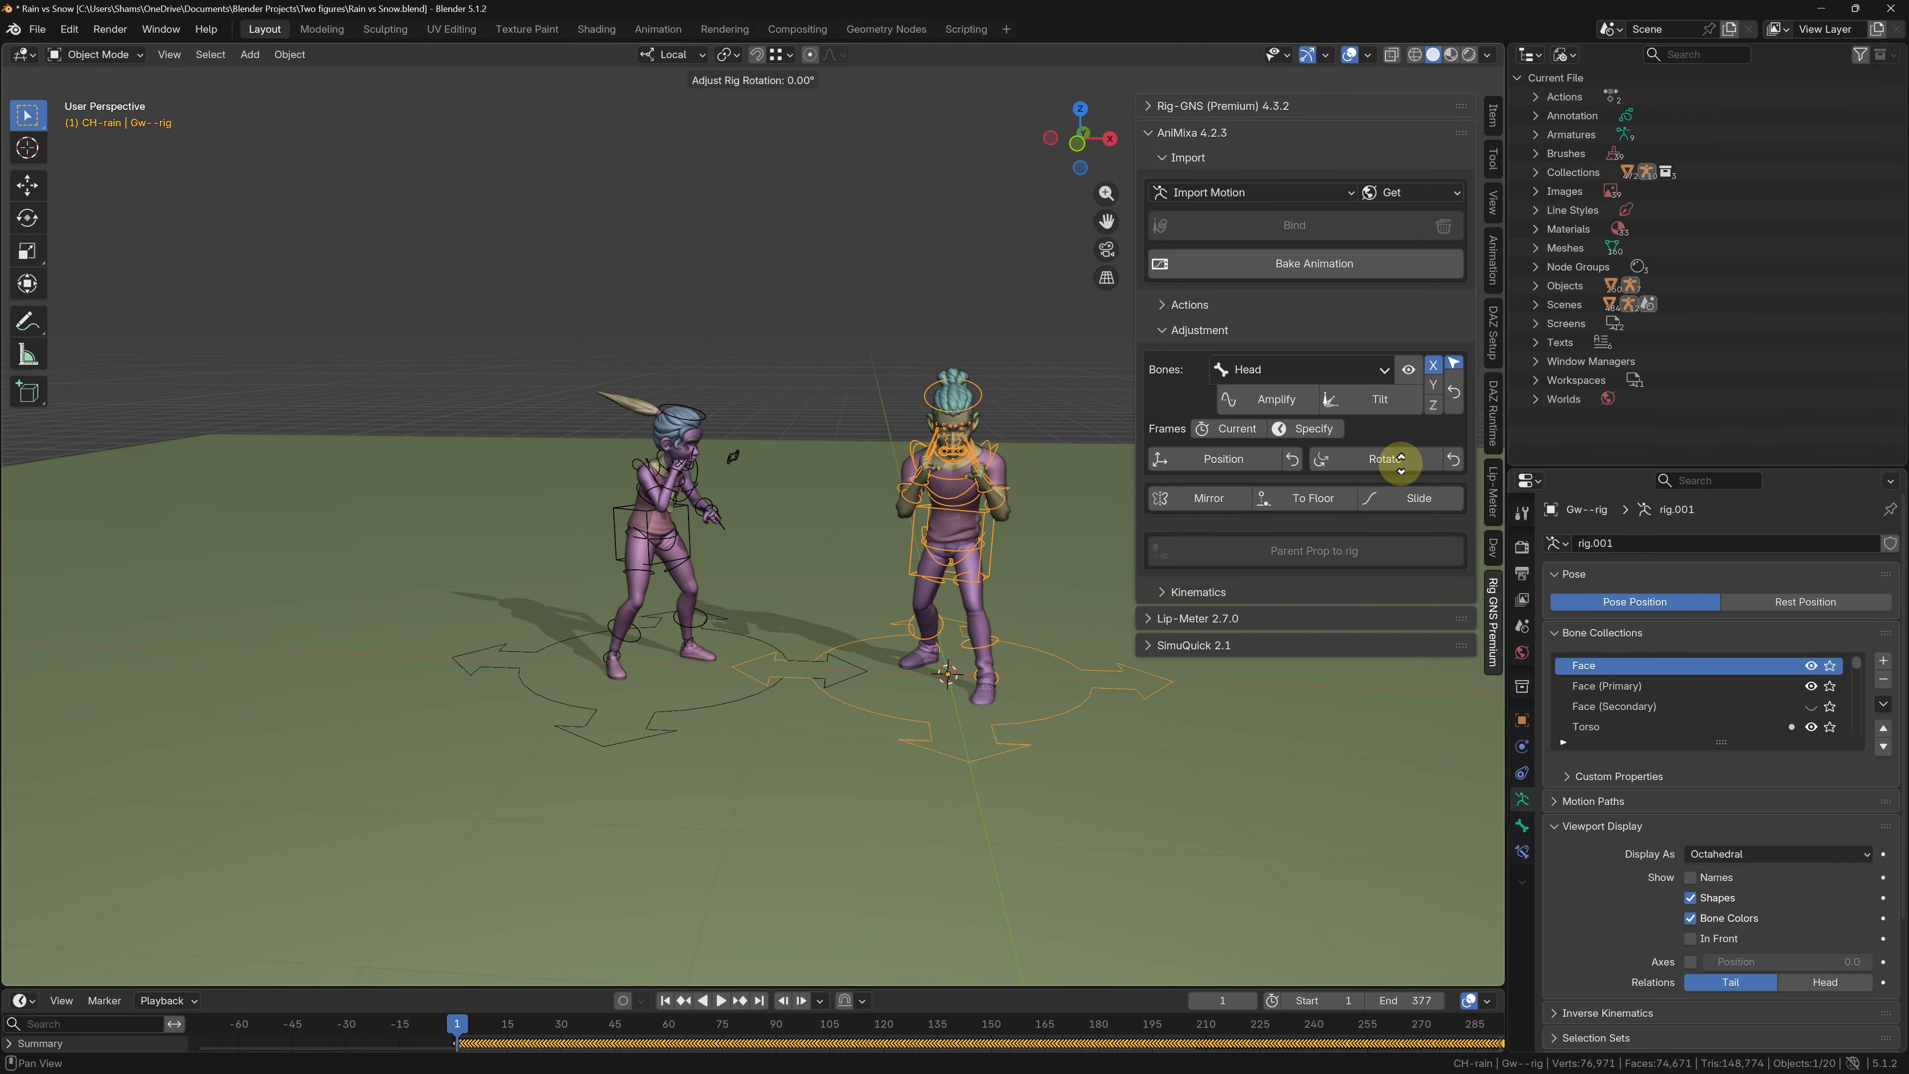
pyautogui.press('KP_9')
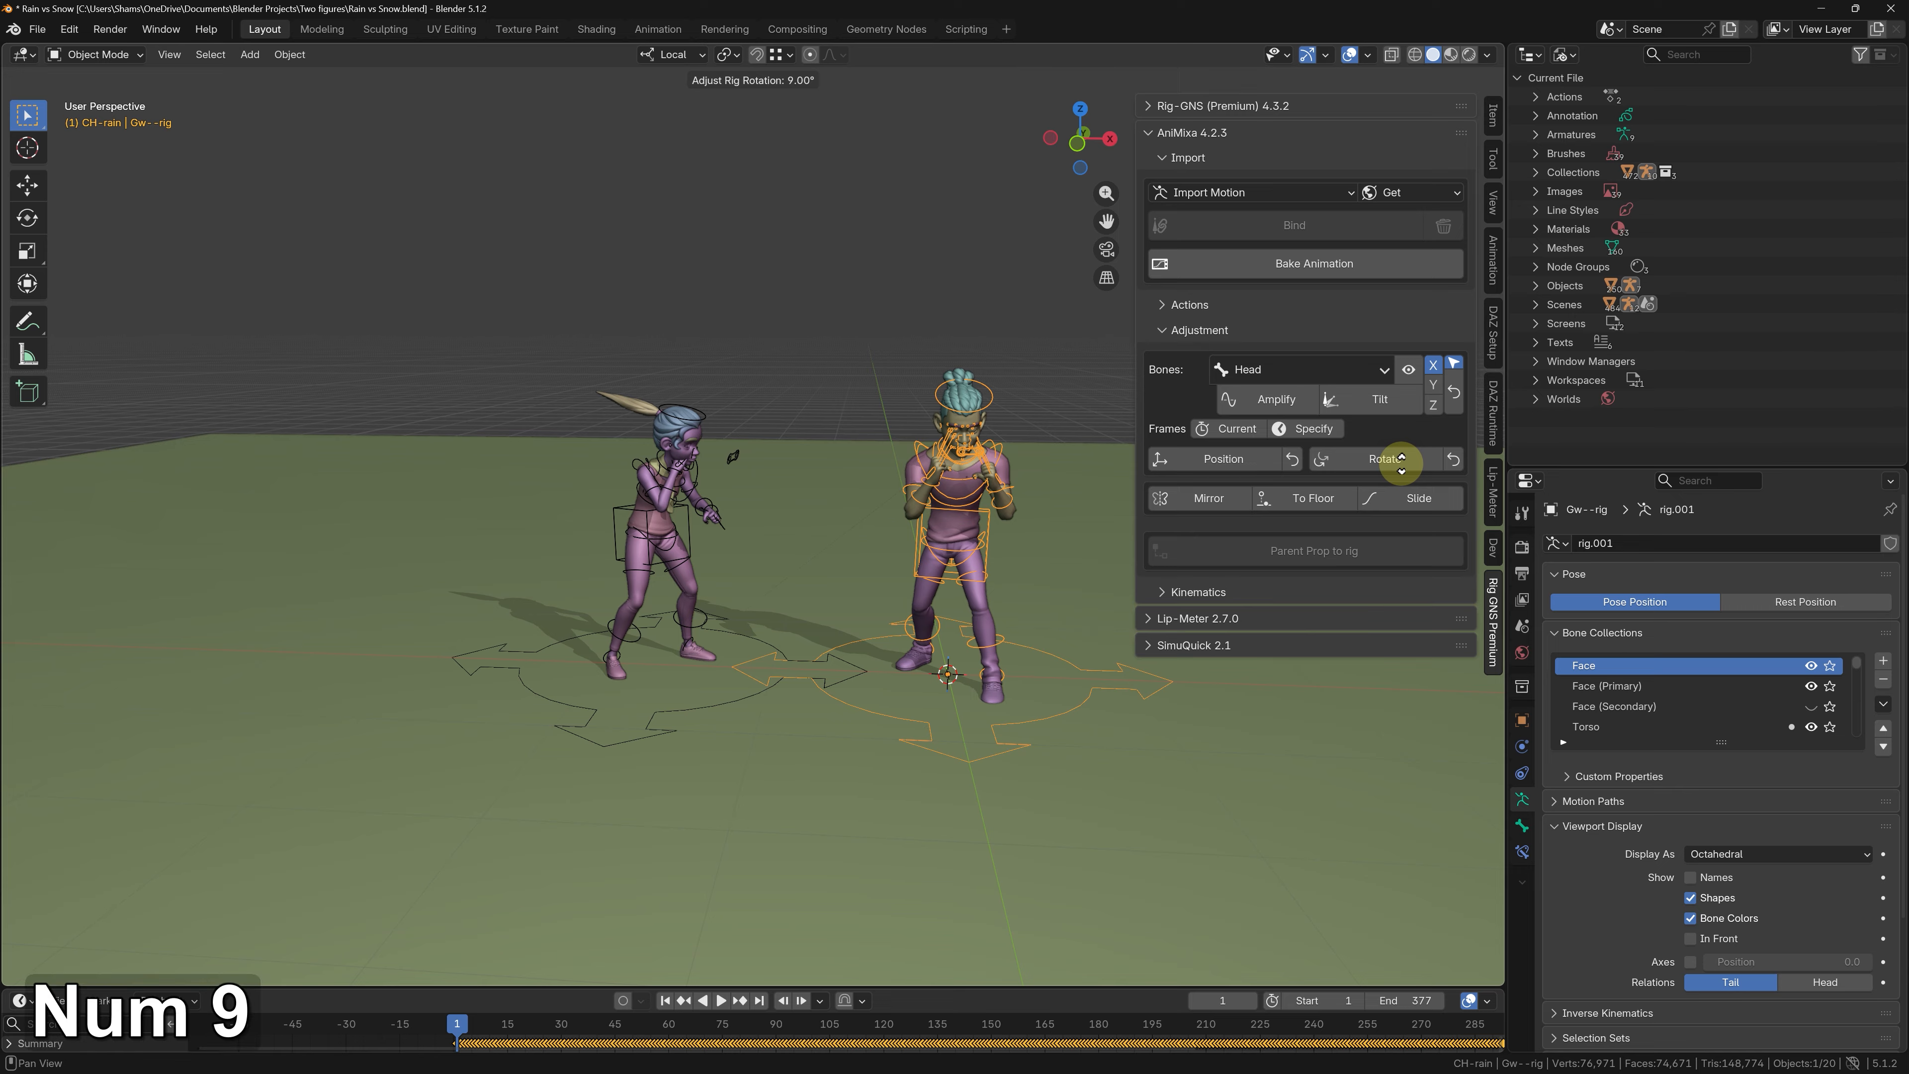
pyautogui.press('KP_0')
pyautogui.press('KP_9')
pyautogui.press('KP_0')
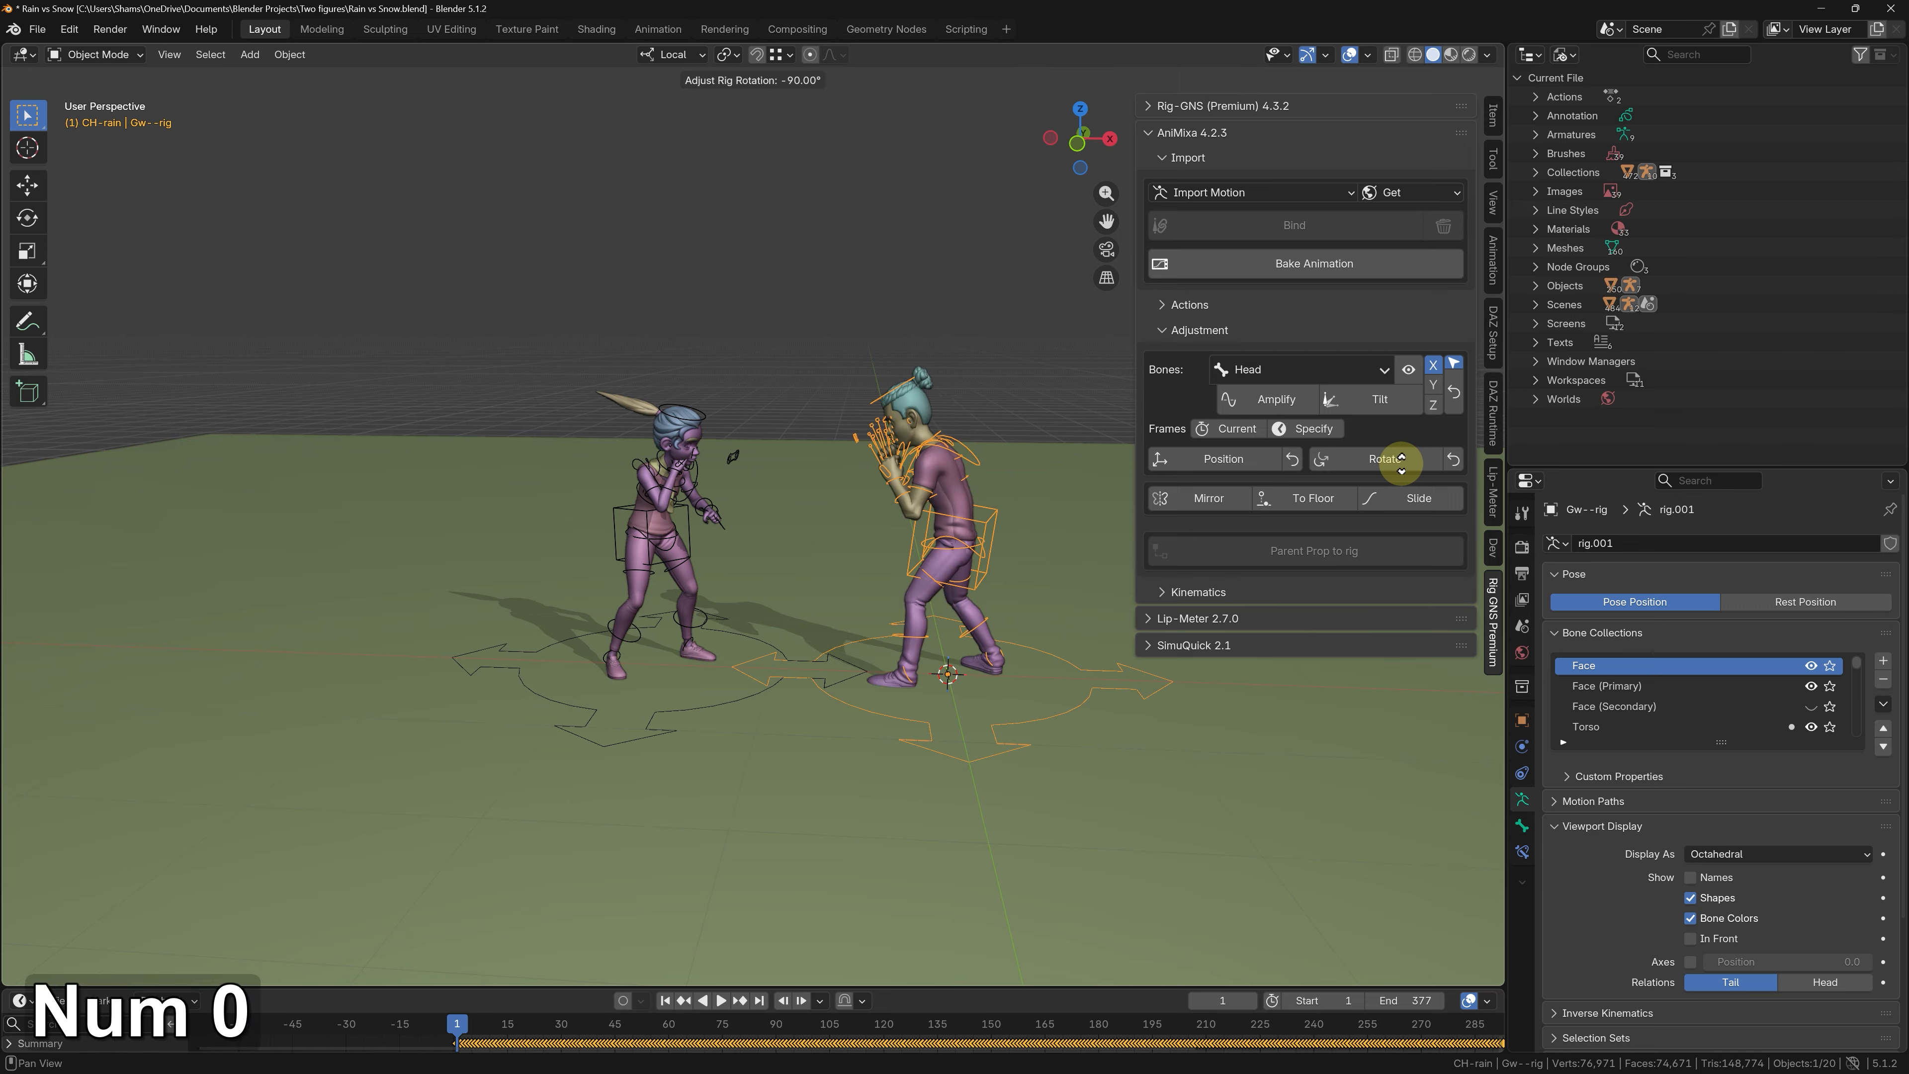
pyautogui.press('Return')
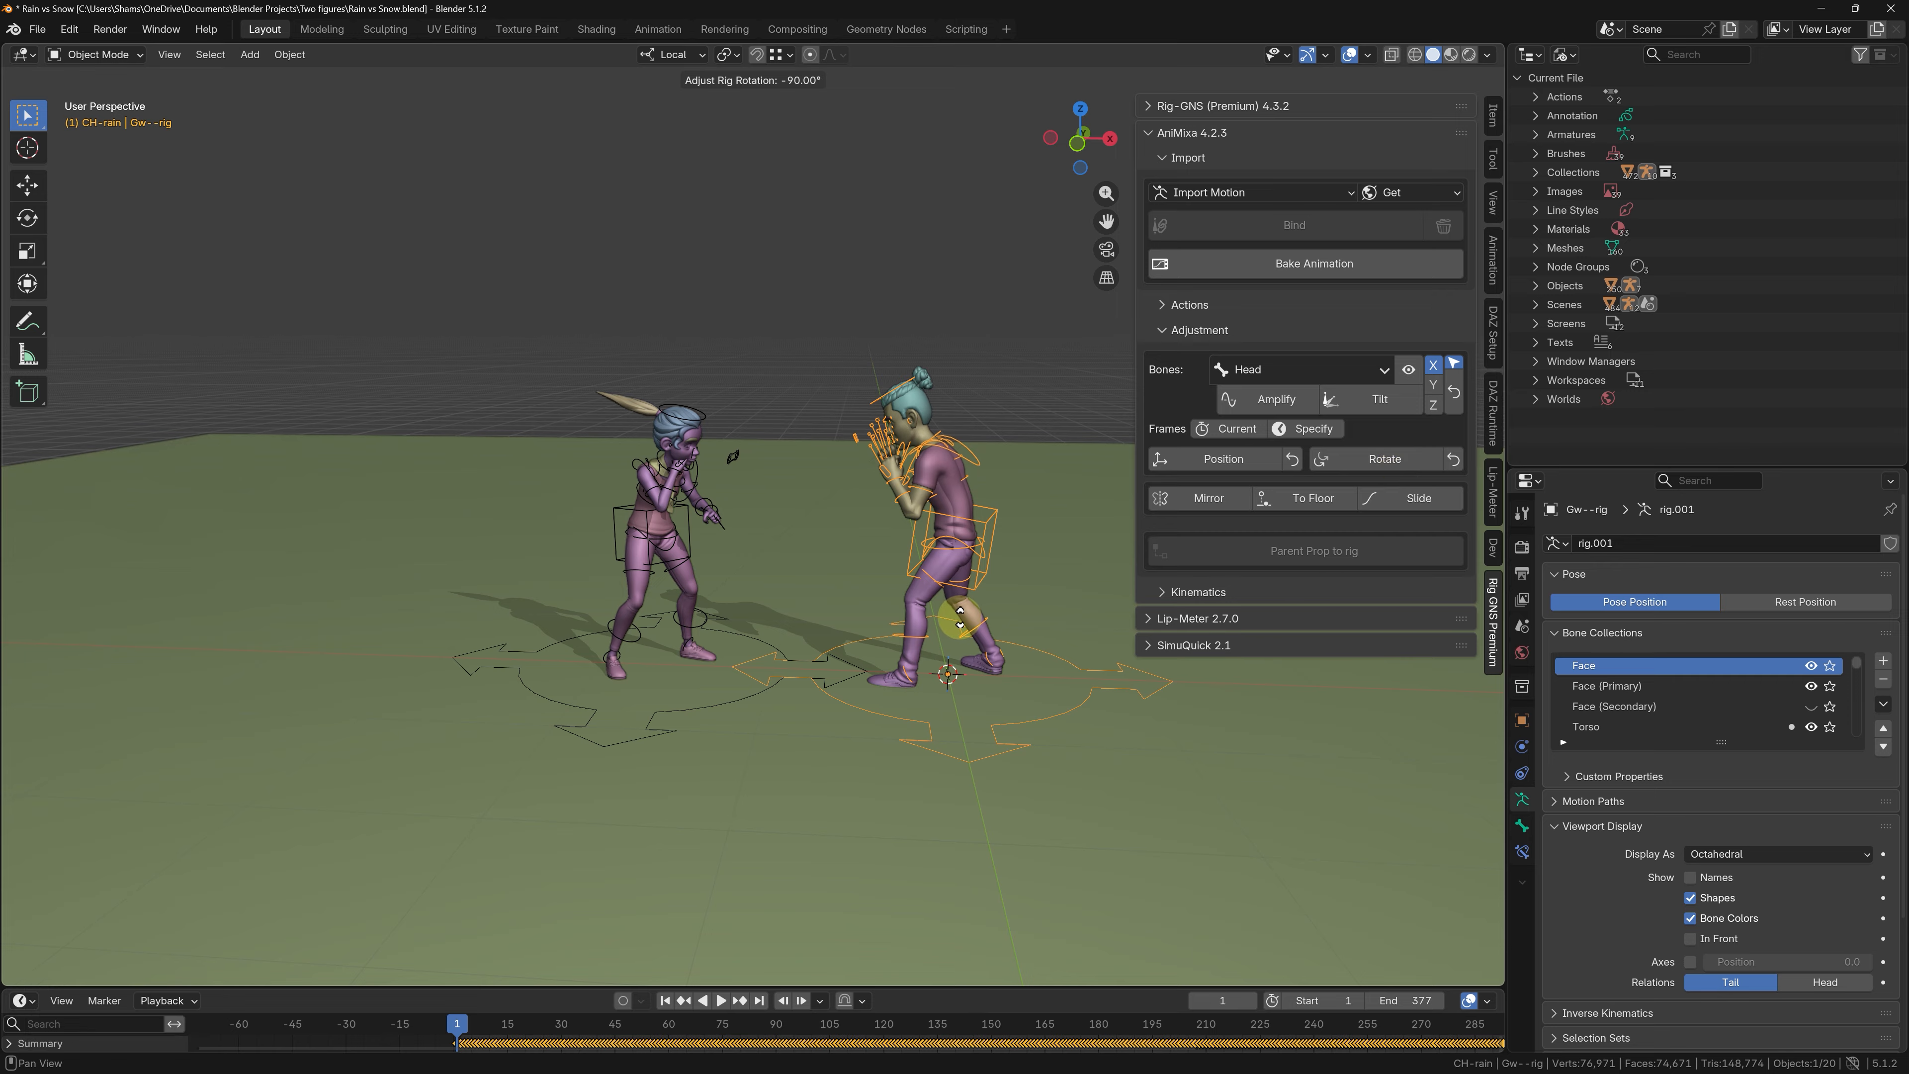
pyautogui.click(937, 594)
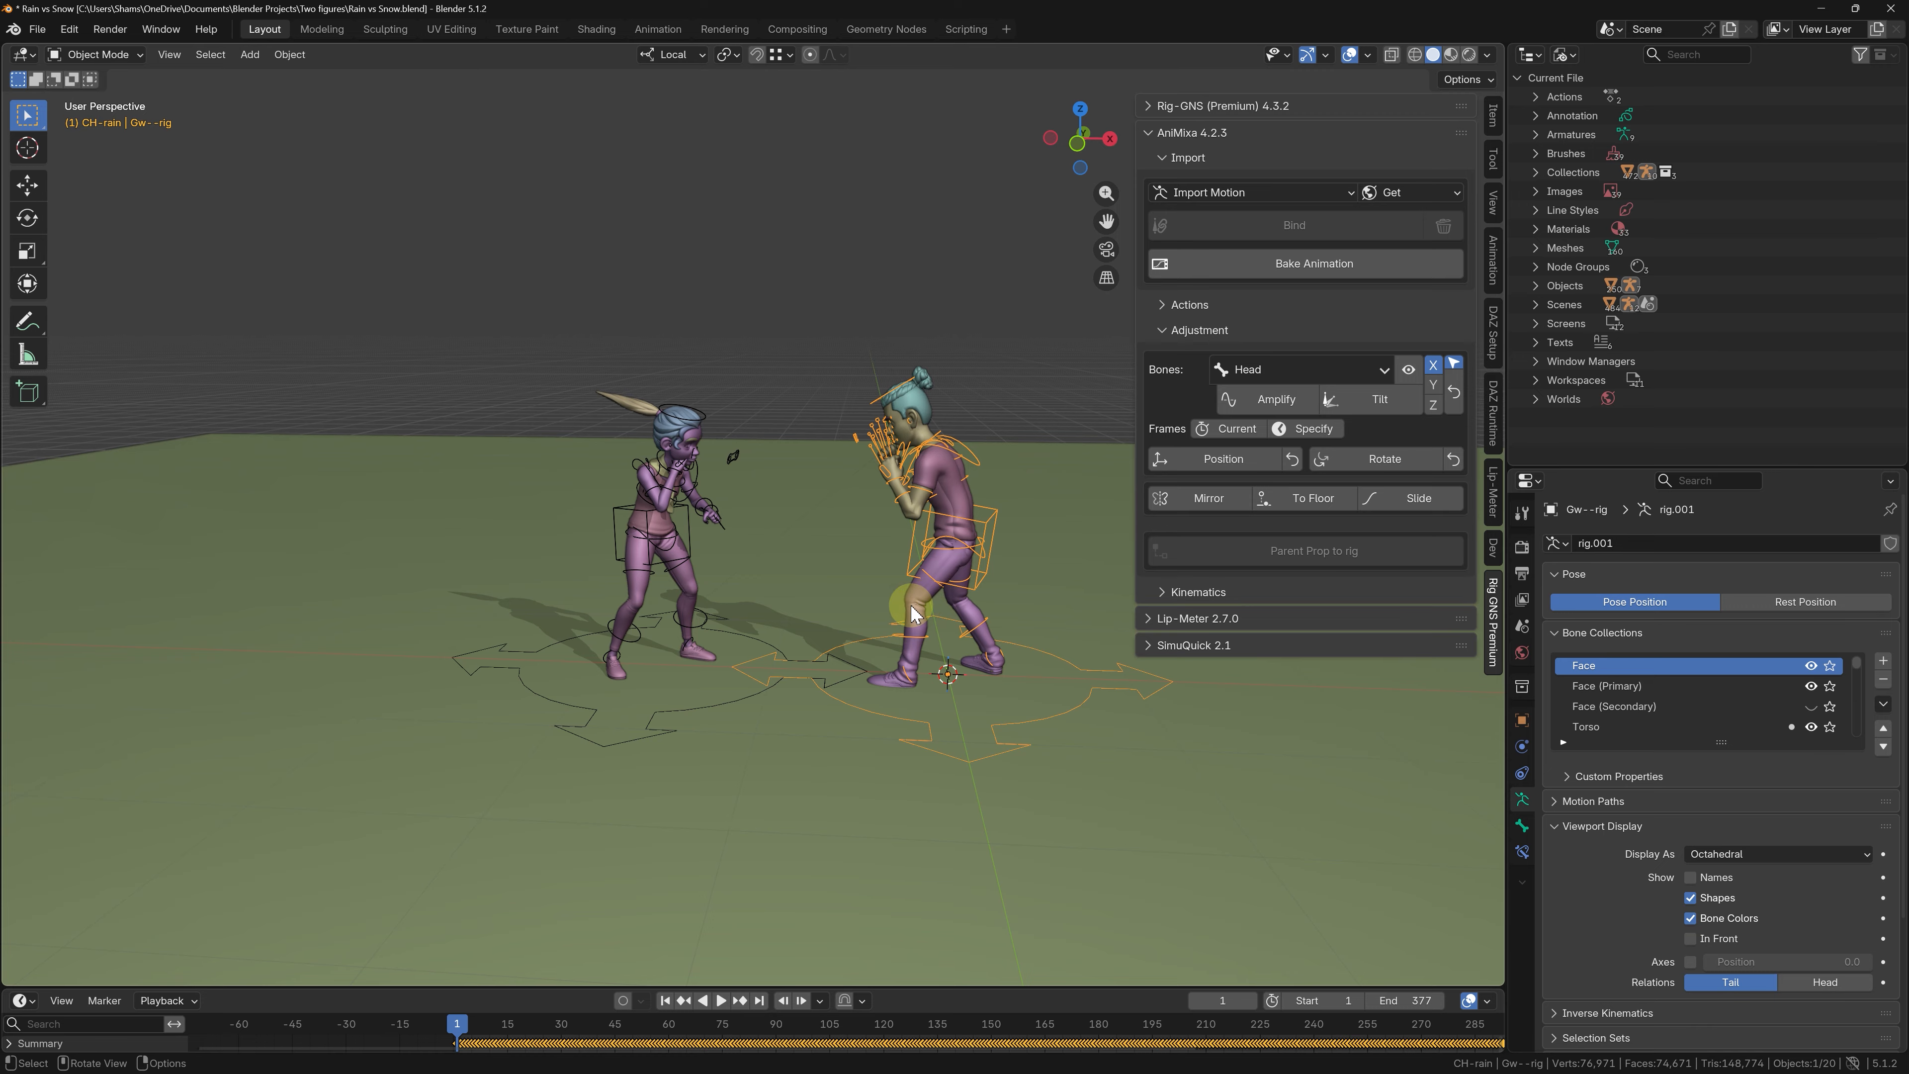
# - Play the facing characters, then scrub to frame 61 and check the knee strike in front view
pyautogui.press('space')
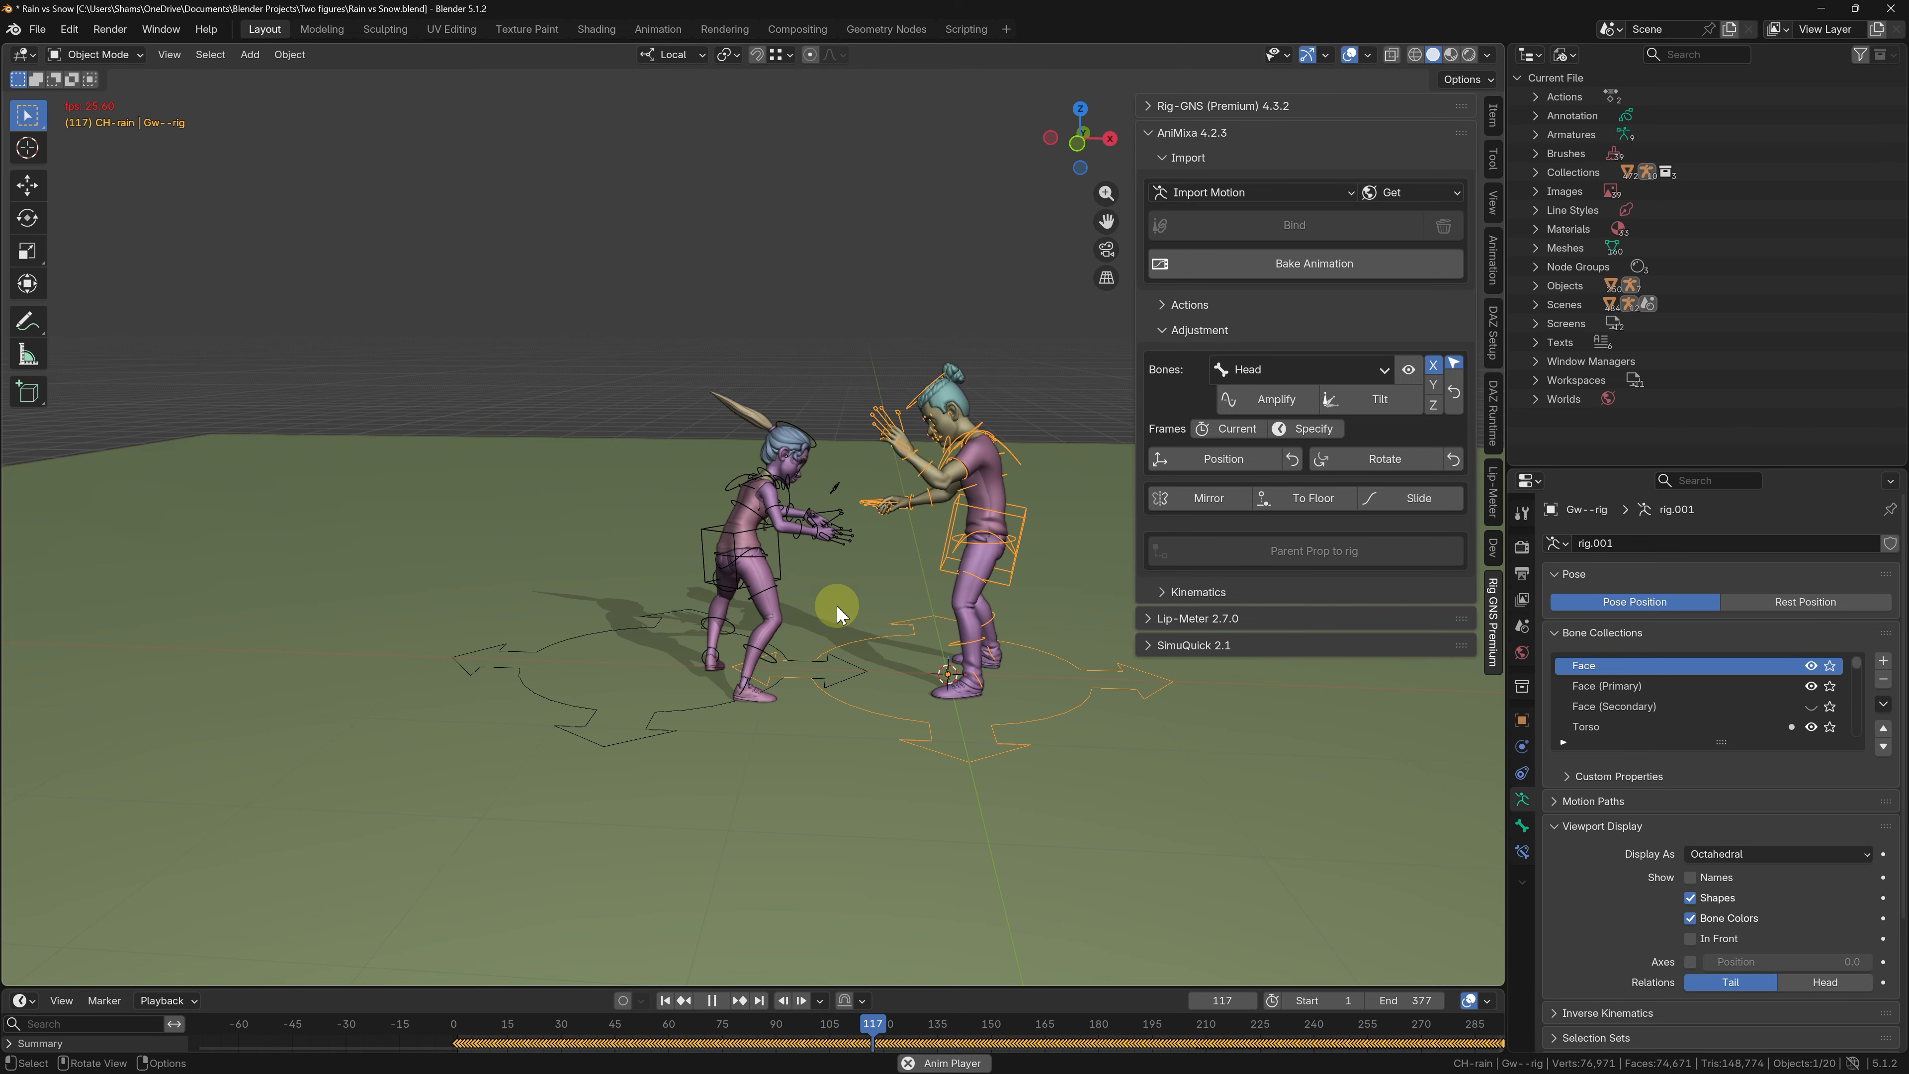
pyautogui.press('space')
pyautogui.press('KP_7')
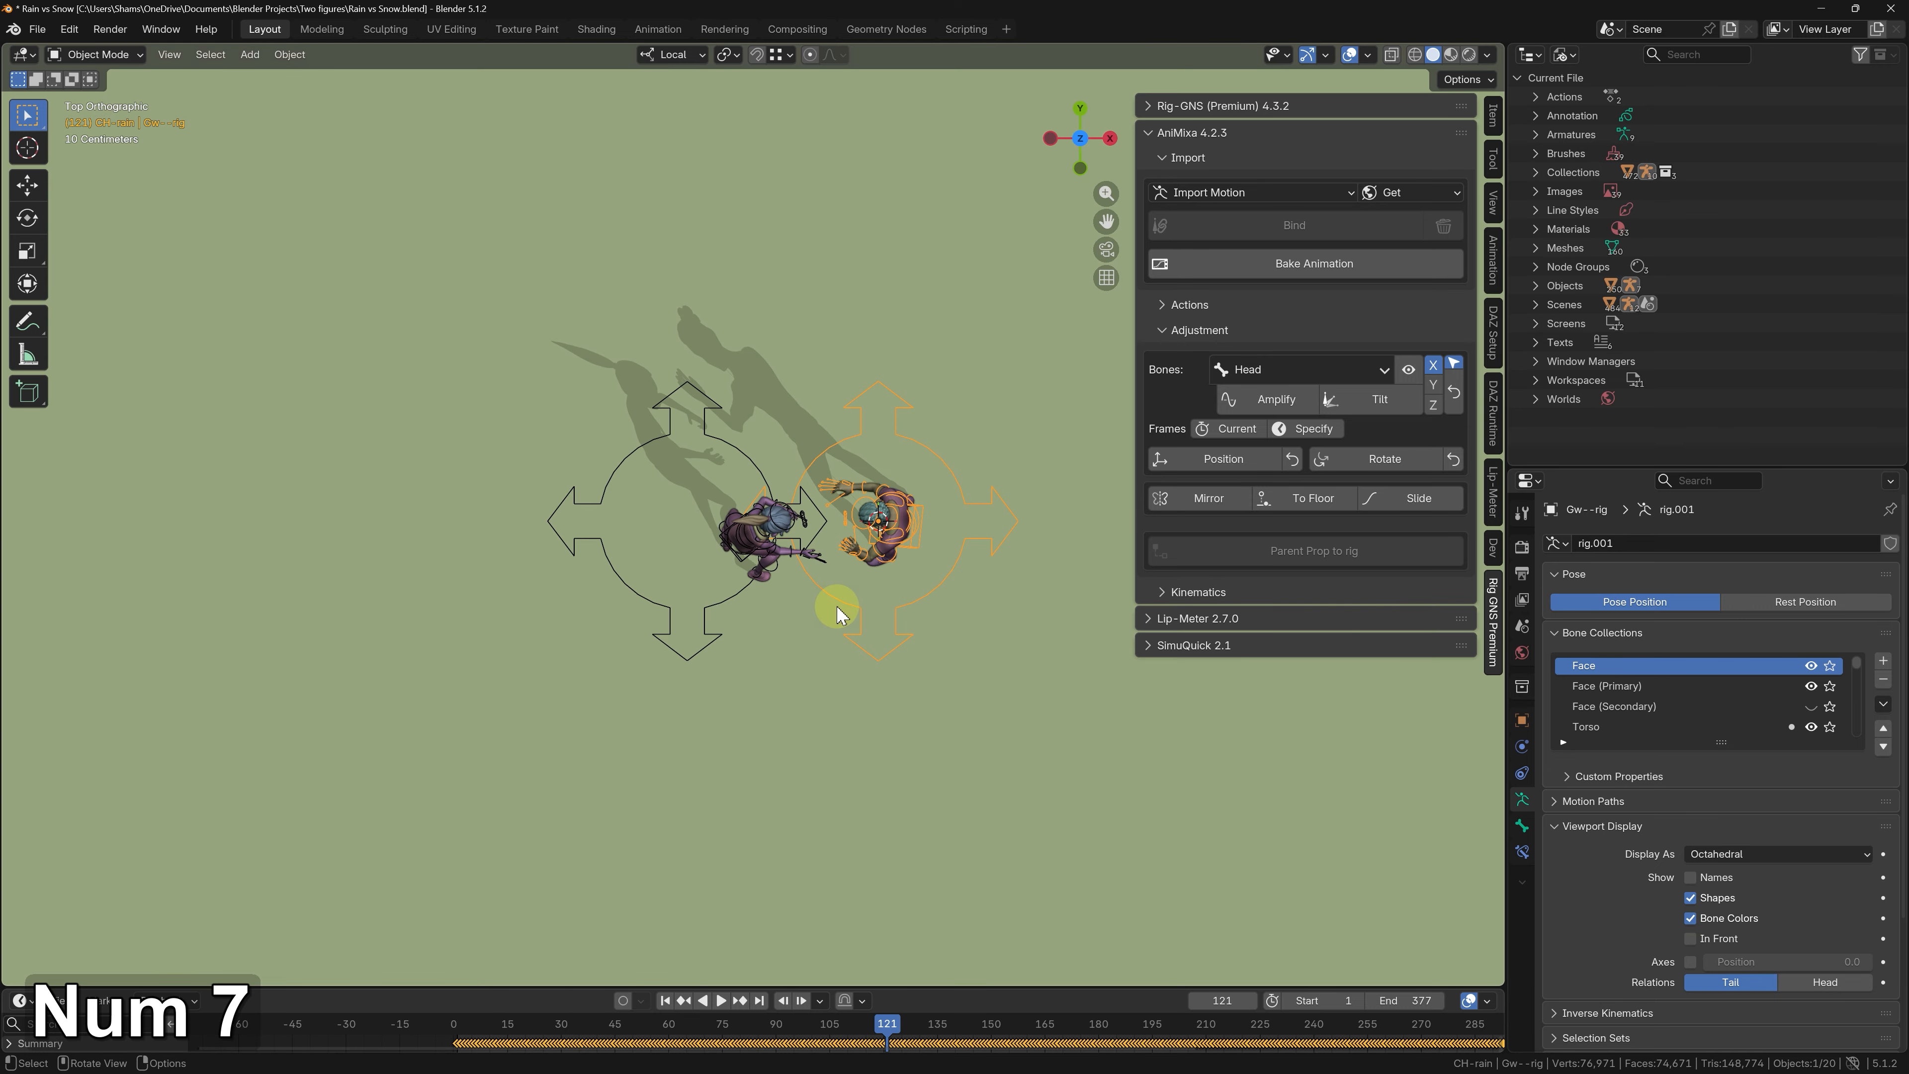
pyautogui.moveTo(885, 1024); pyautogui.dragTo(665, 1038)
pyautogui.press('KP_1')
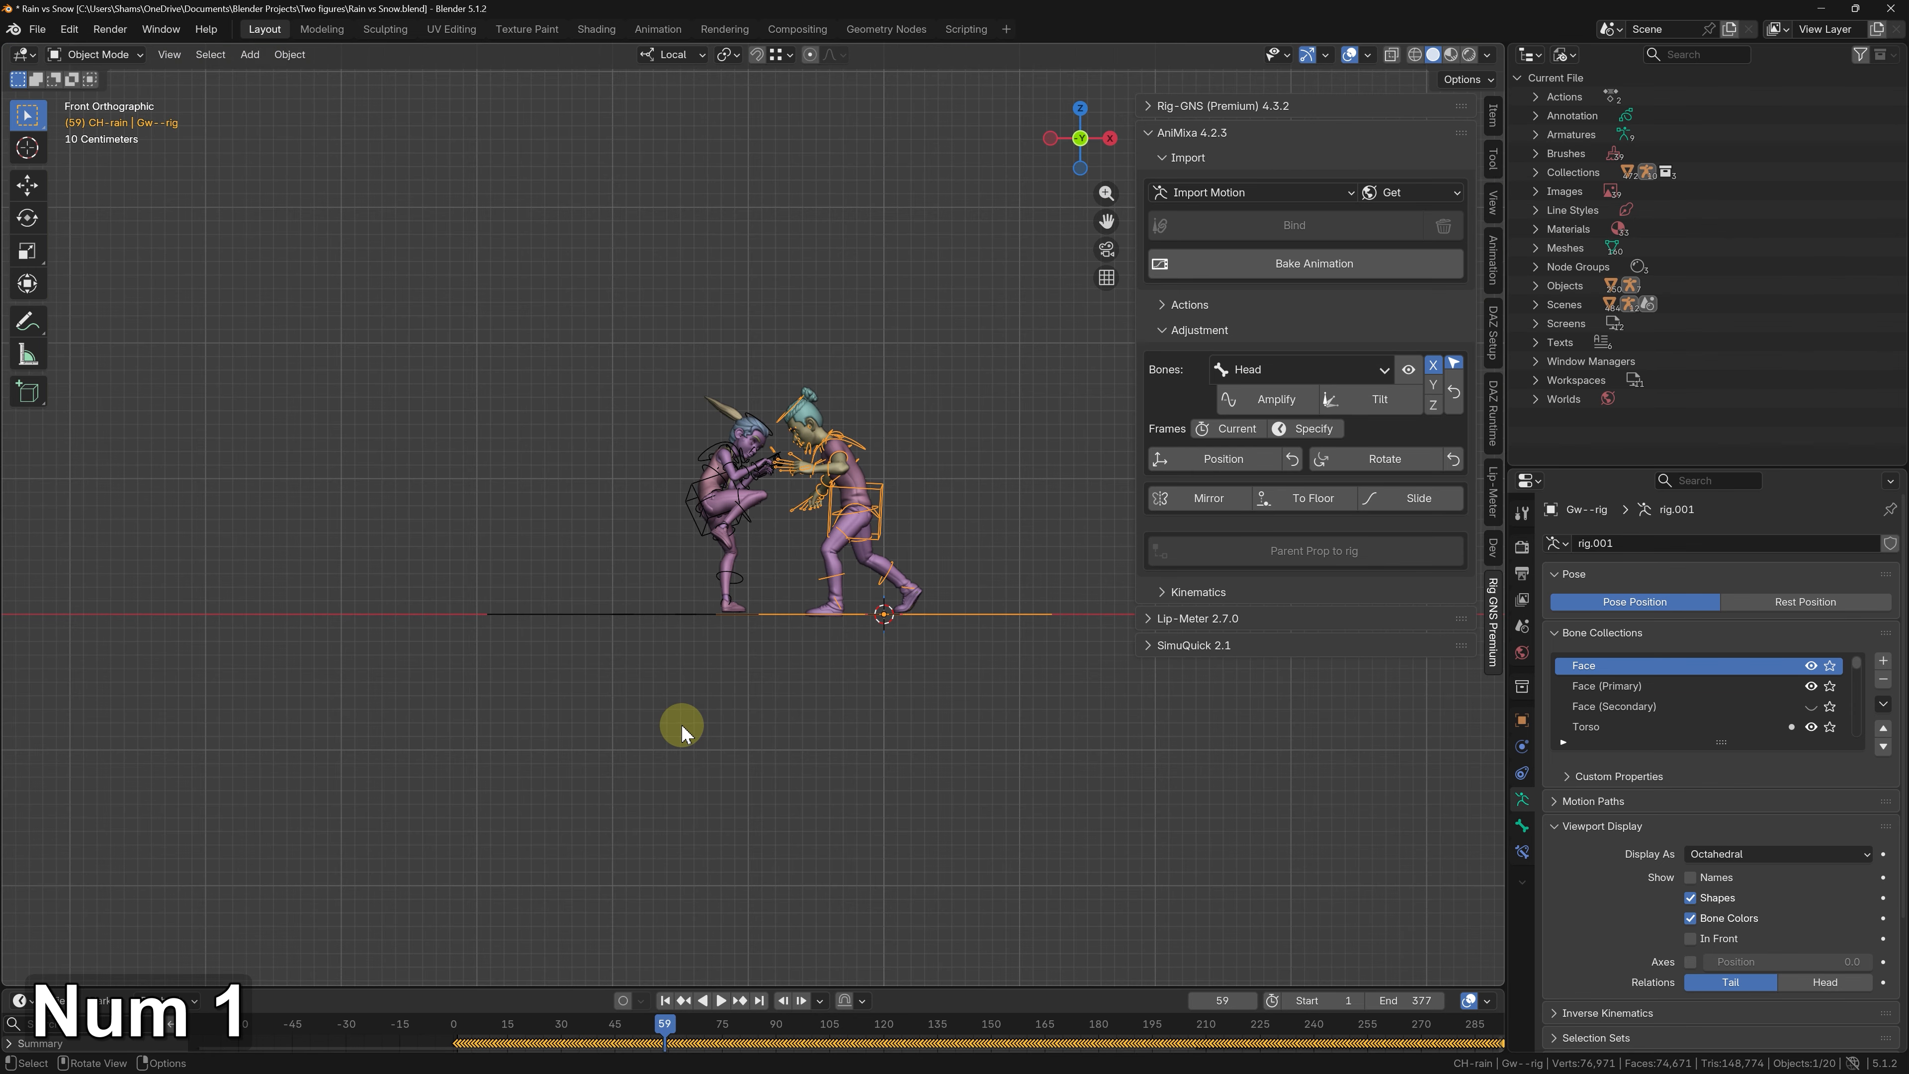
pyautogui.scroll(5, 751, 486)
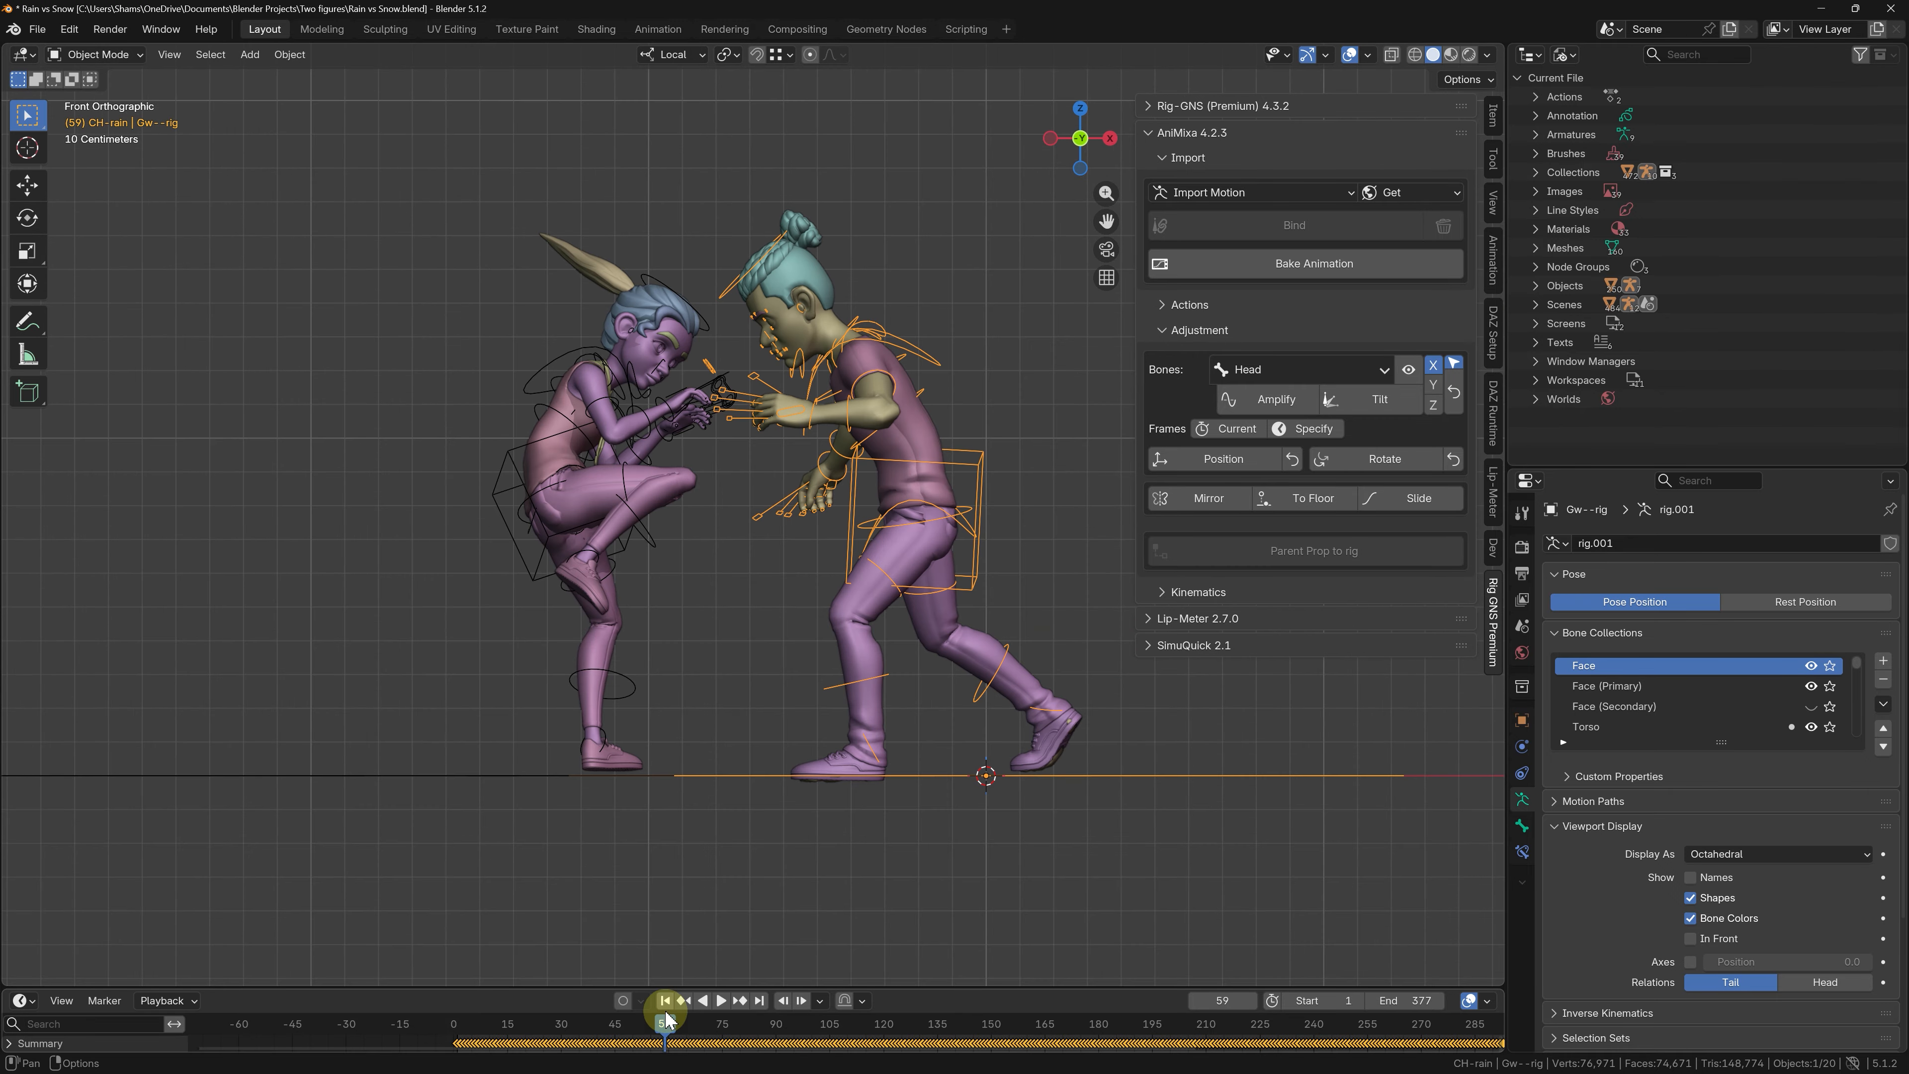
pyautogui.moveTo(661, 1024)
pyautogui.mouseDown()
pyautogui.moveTo(630, 1020)
pyautogui.moveTo(671, 1007)
pyautogui.mouseUp()
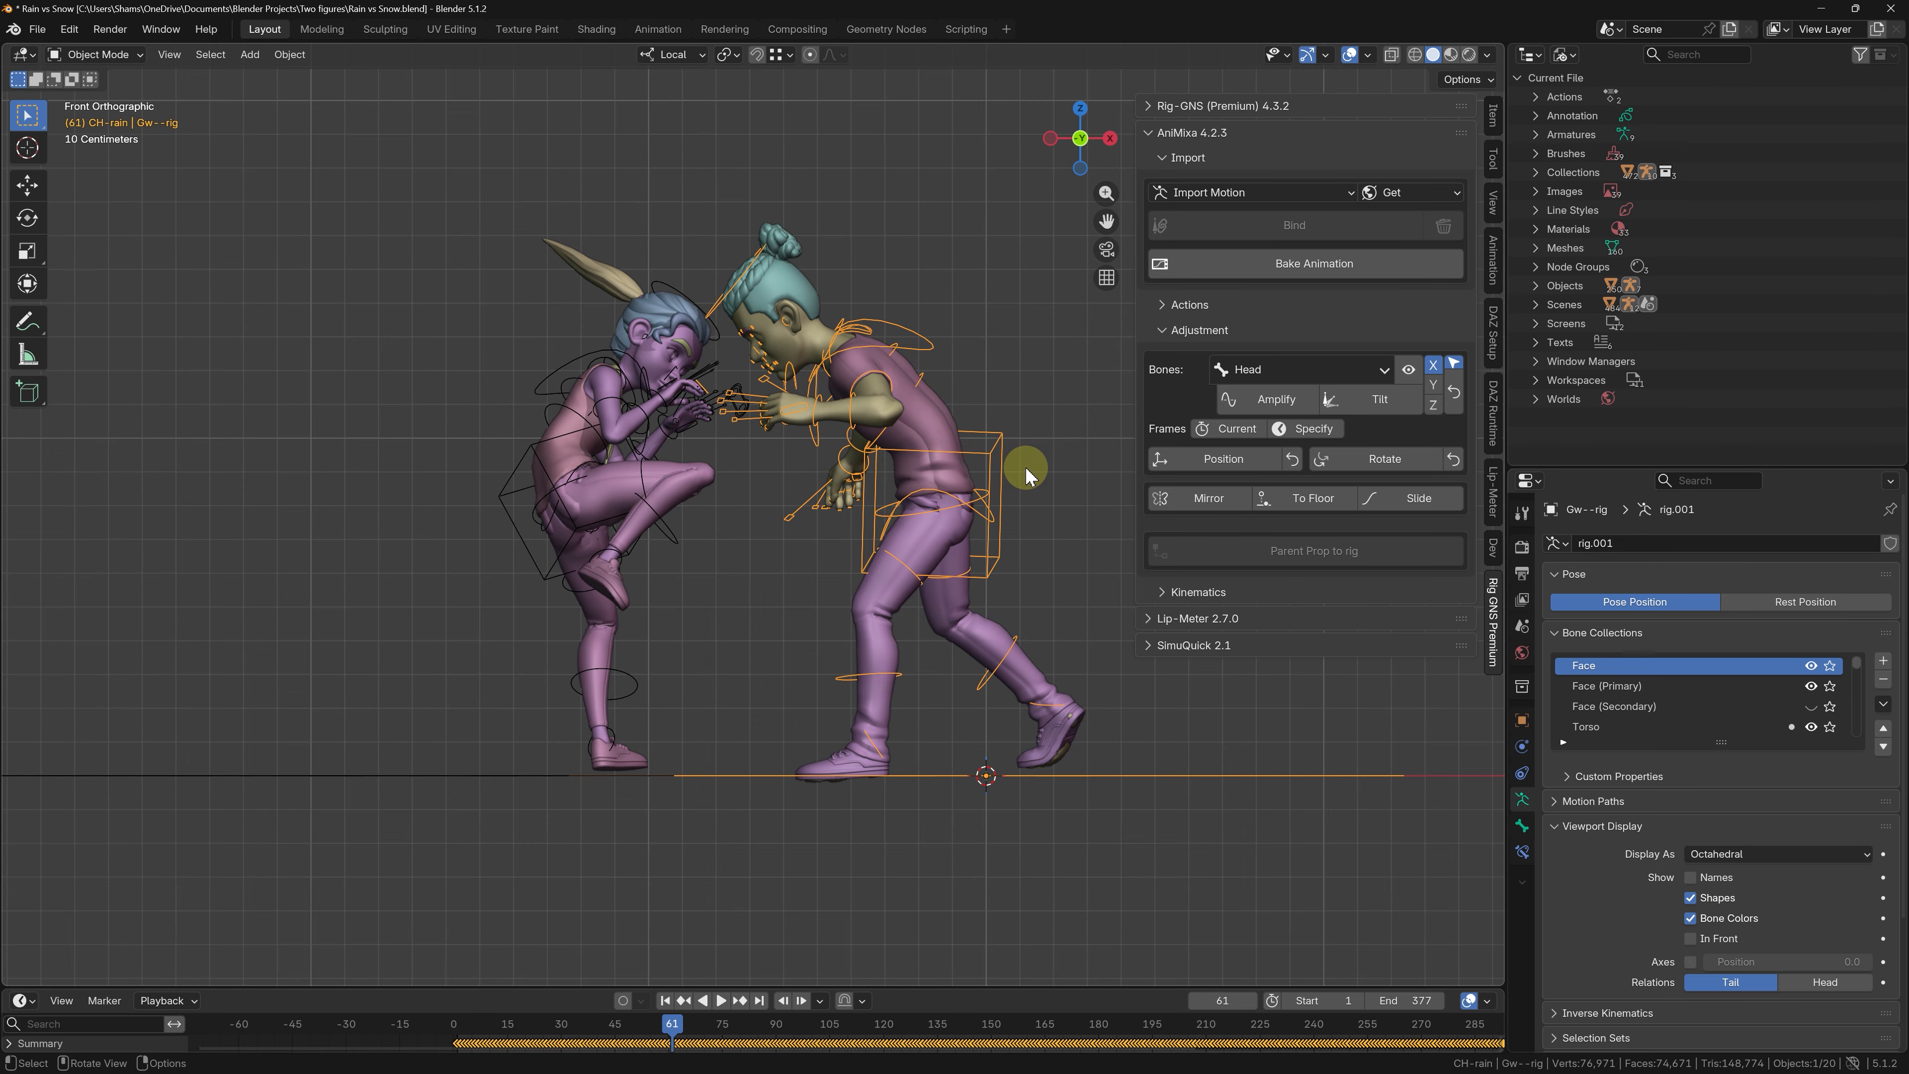
# - Move the female character's animation towards the male in top view with AniMixa's Position adjustment
pyautogui.press('KP_7')
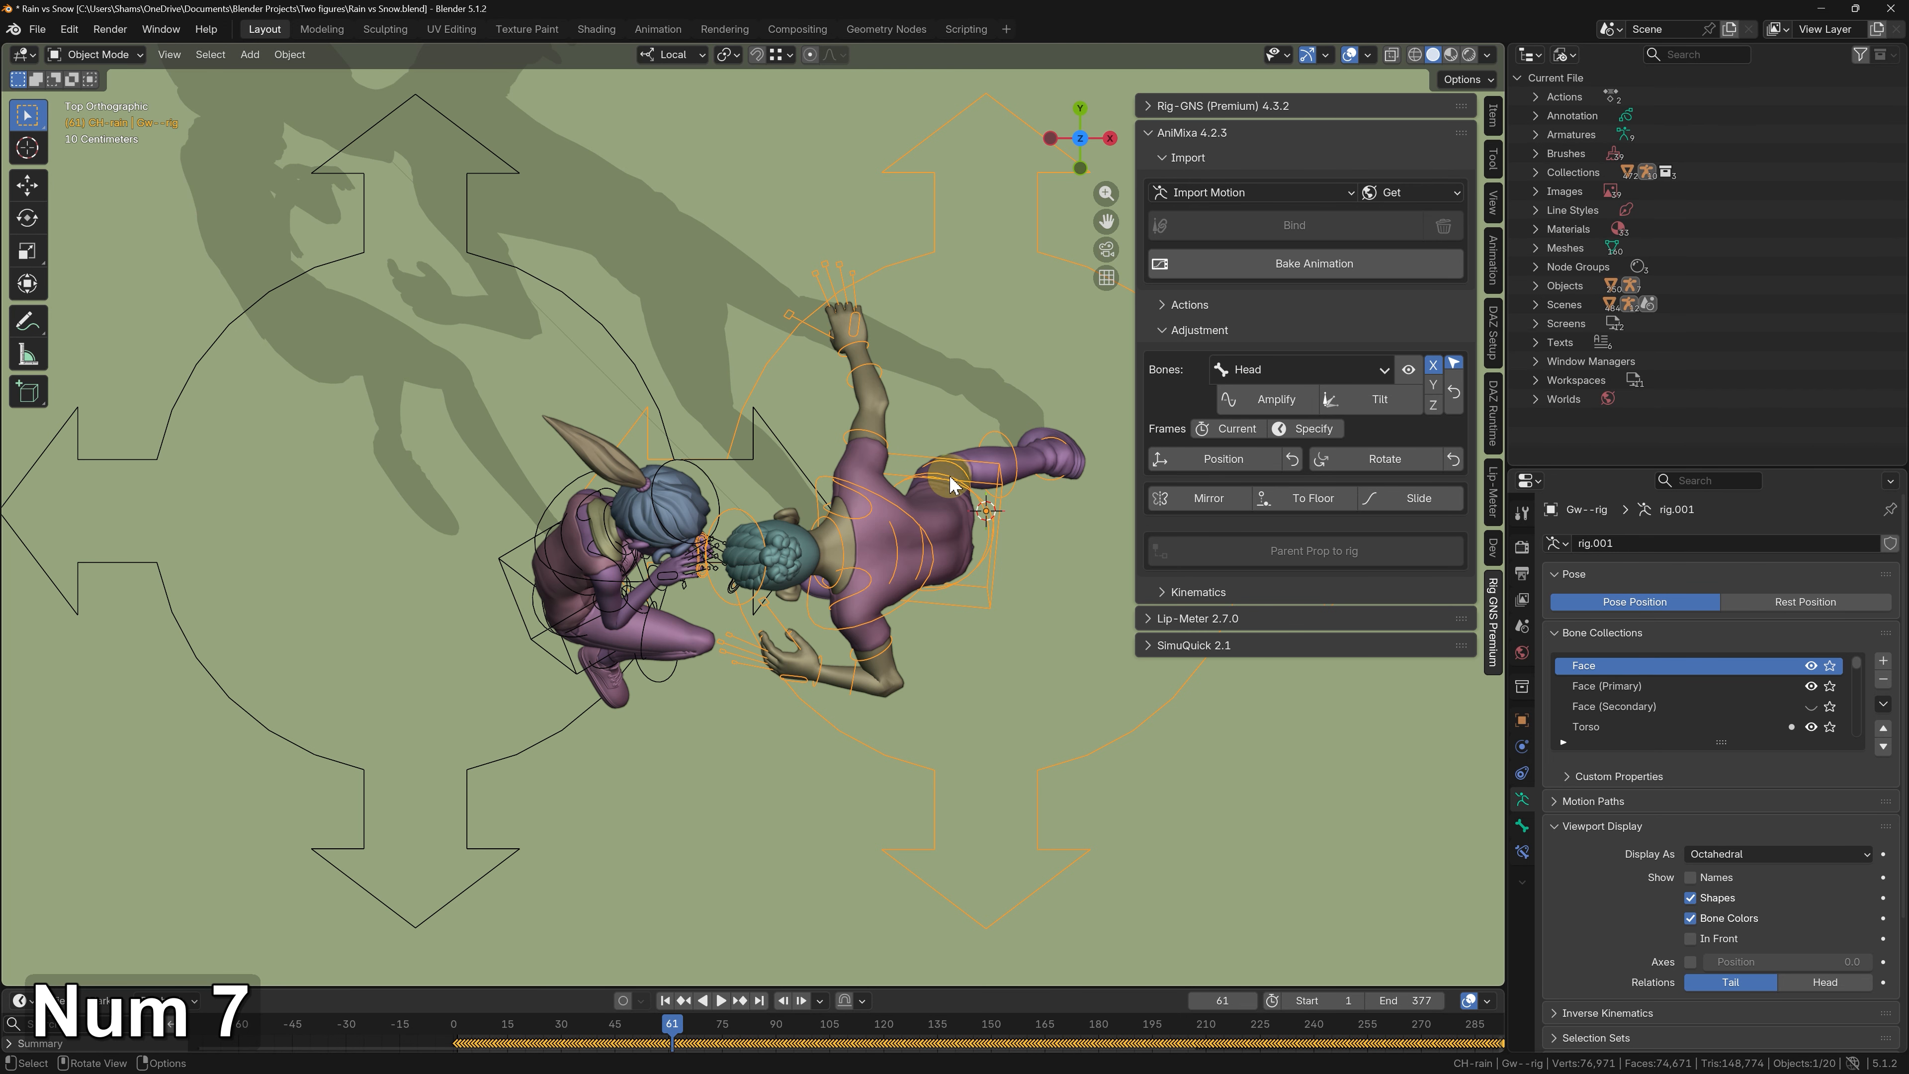
pyautogui.click(519, 618)
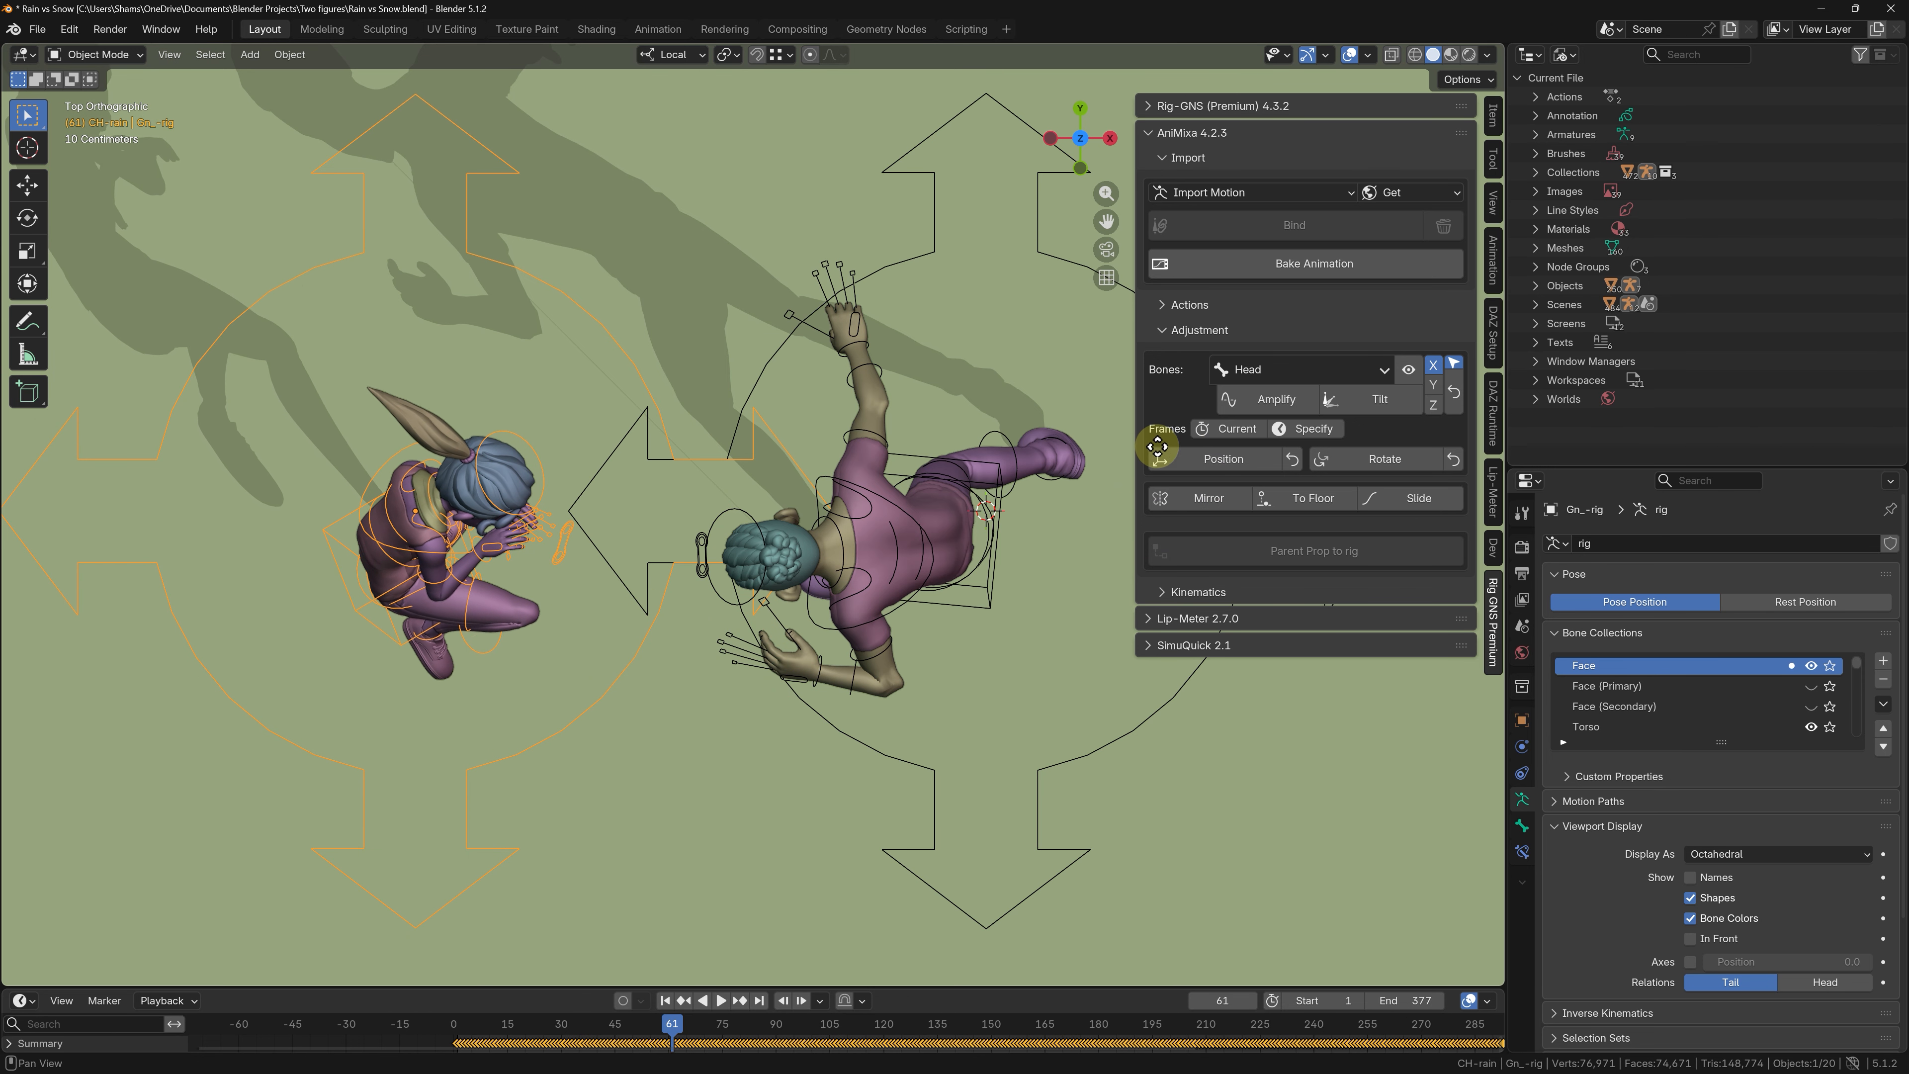
pyautogui.click(1185, 470)
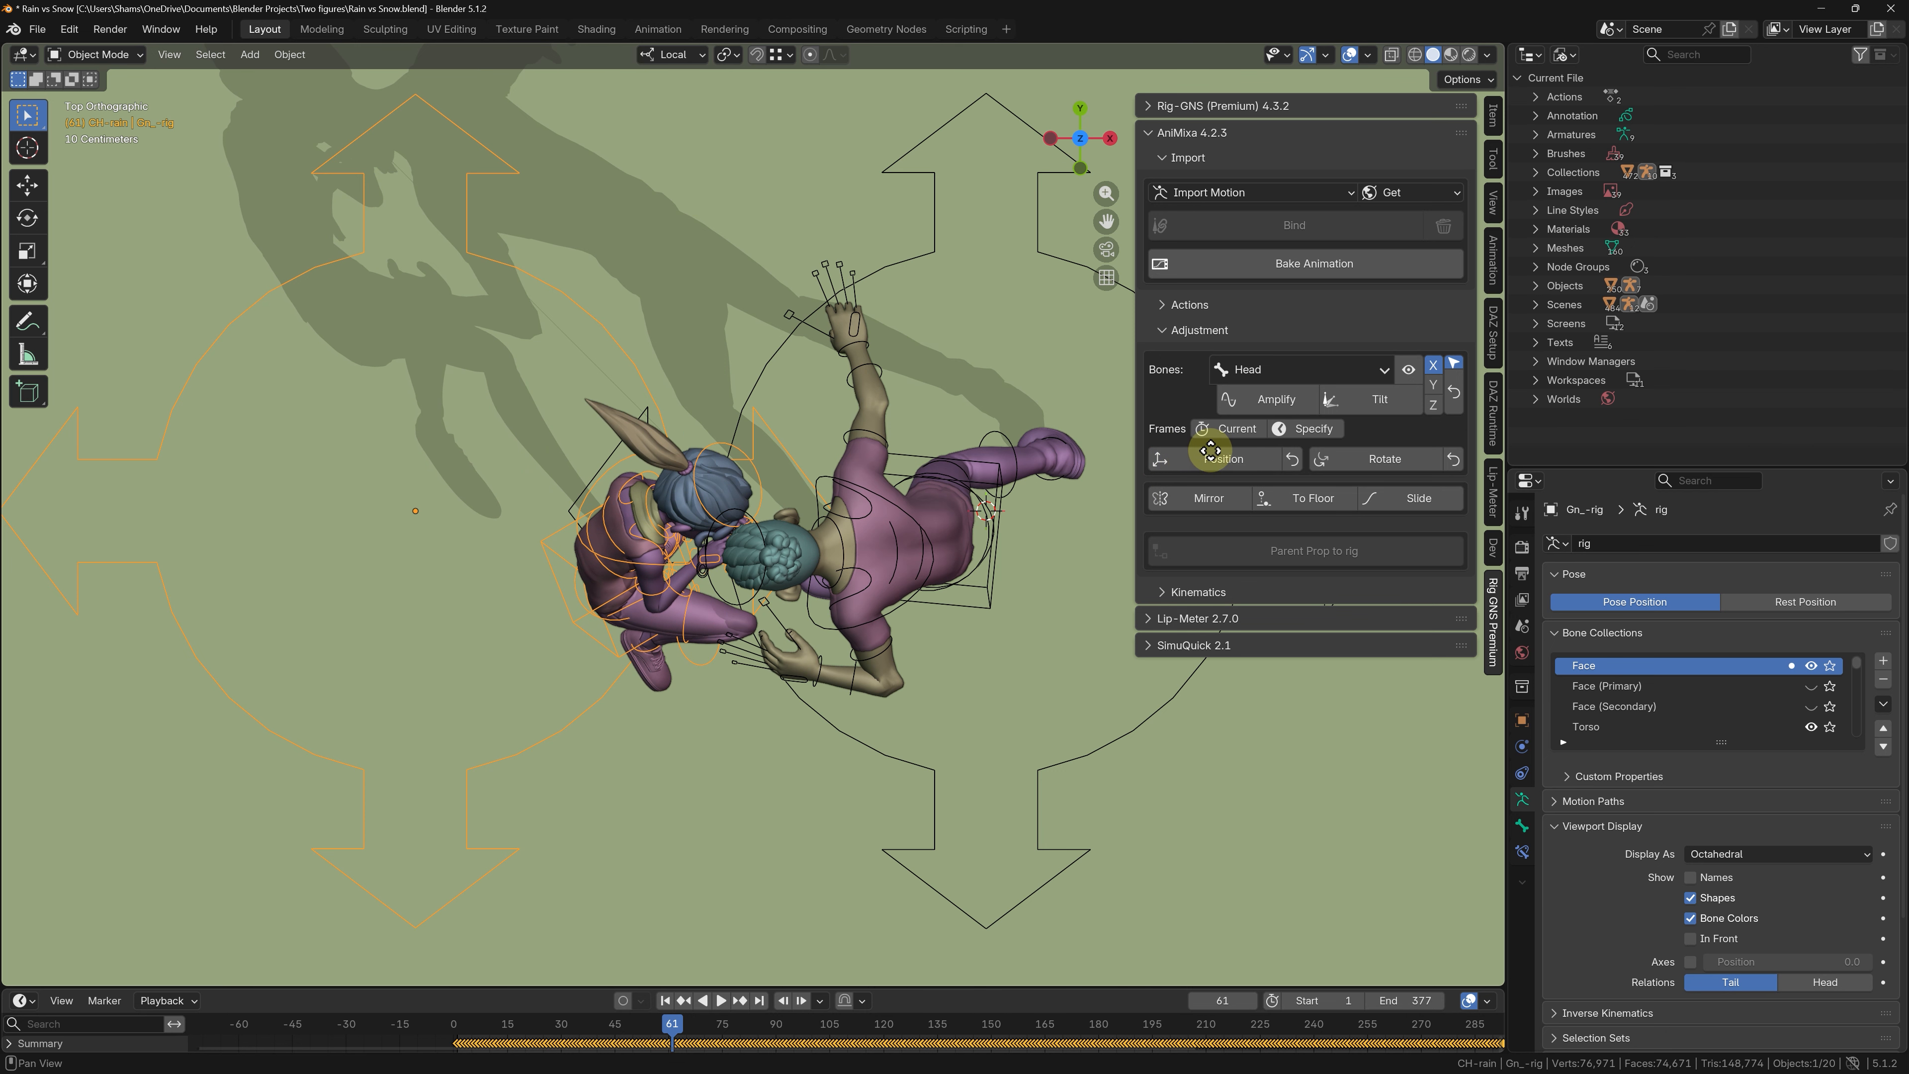
pyautogui.click(1227, 451)
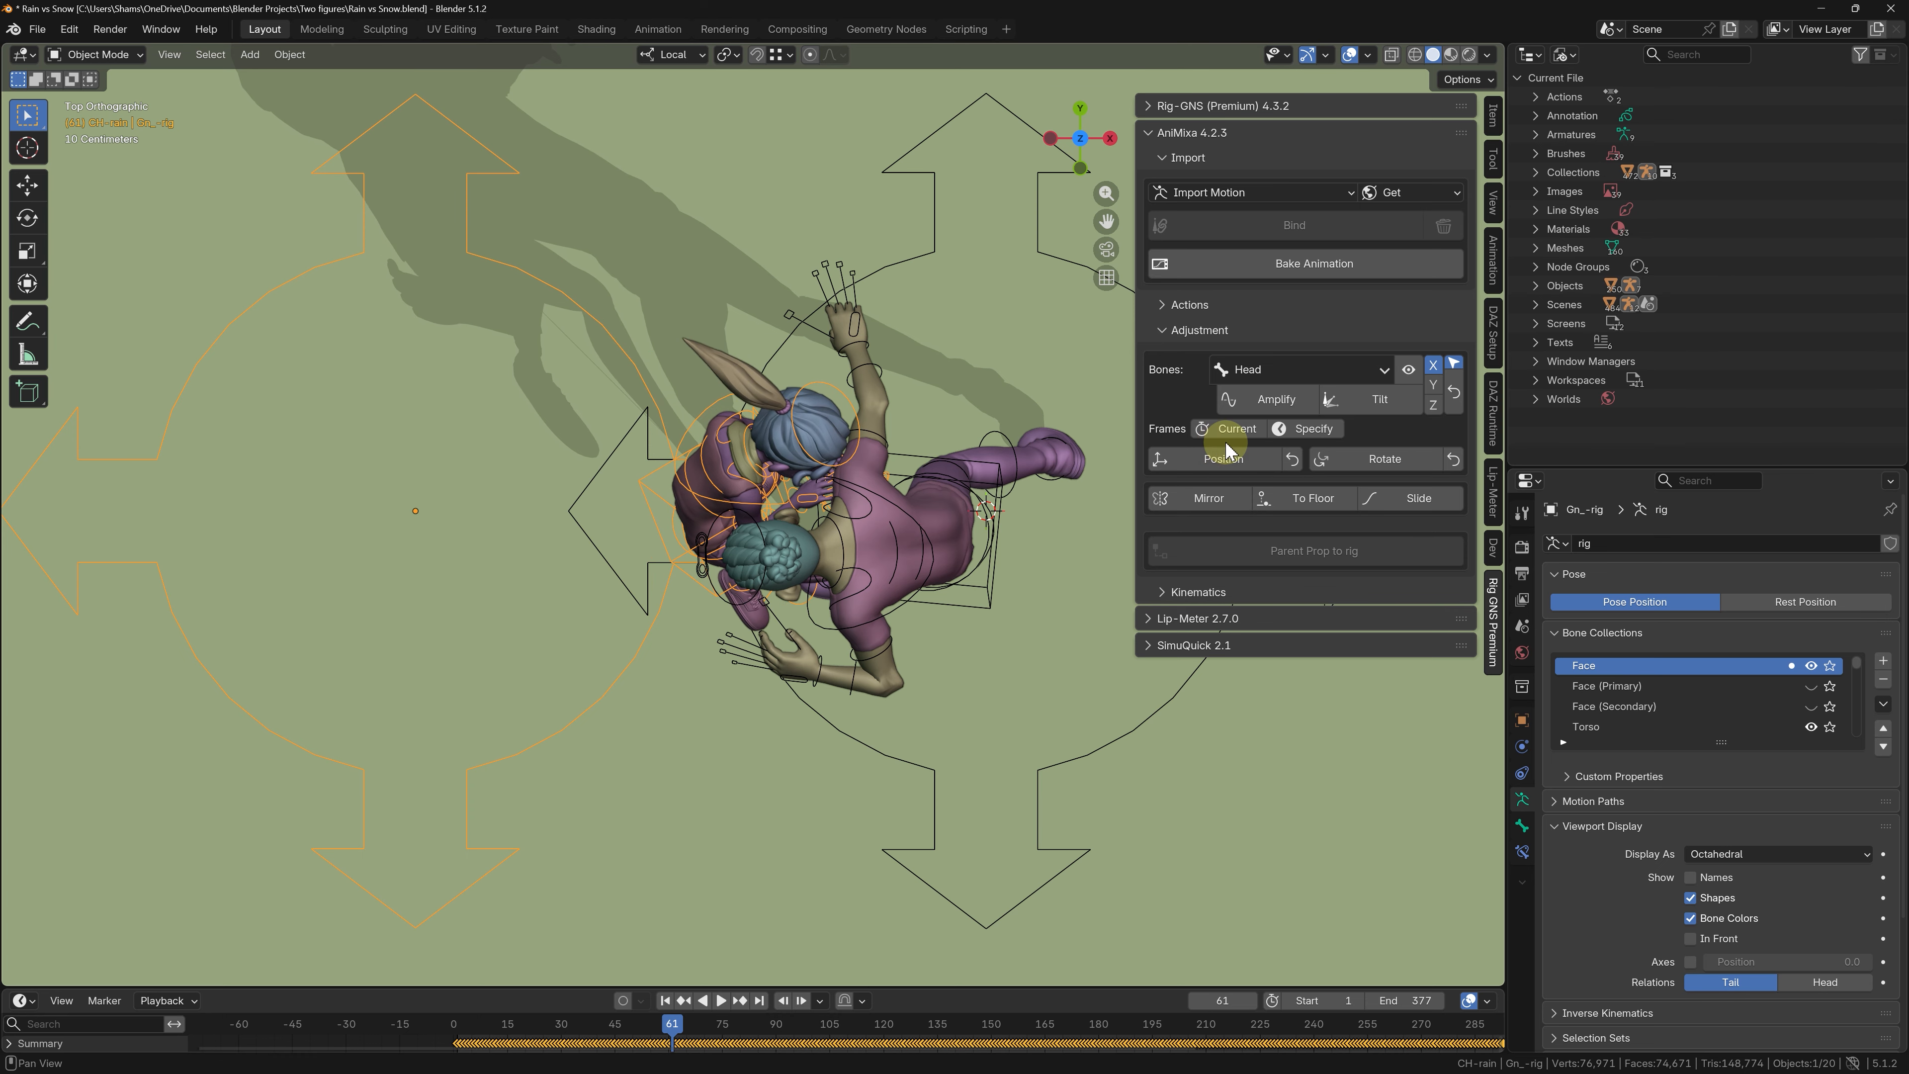
# - Fine-tune the female character's animation position against the male's body in wireframe display, and return to solid shading
pyautogui.press('z')
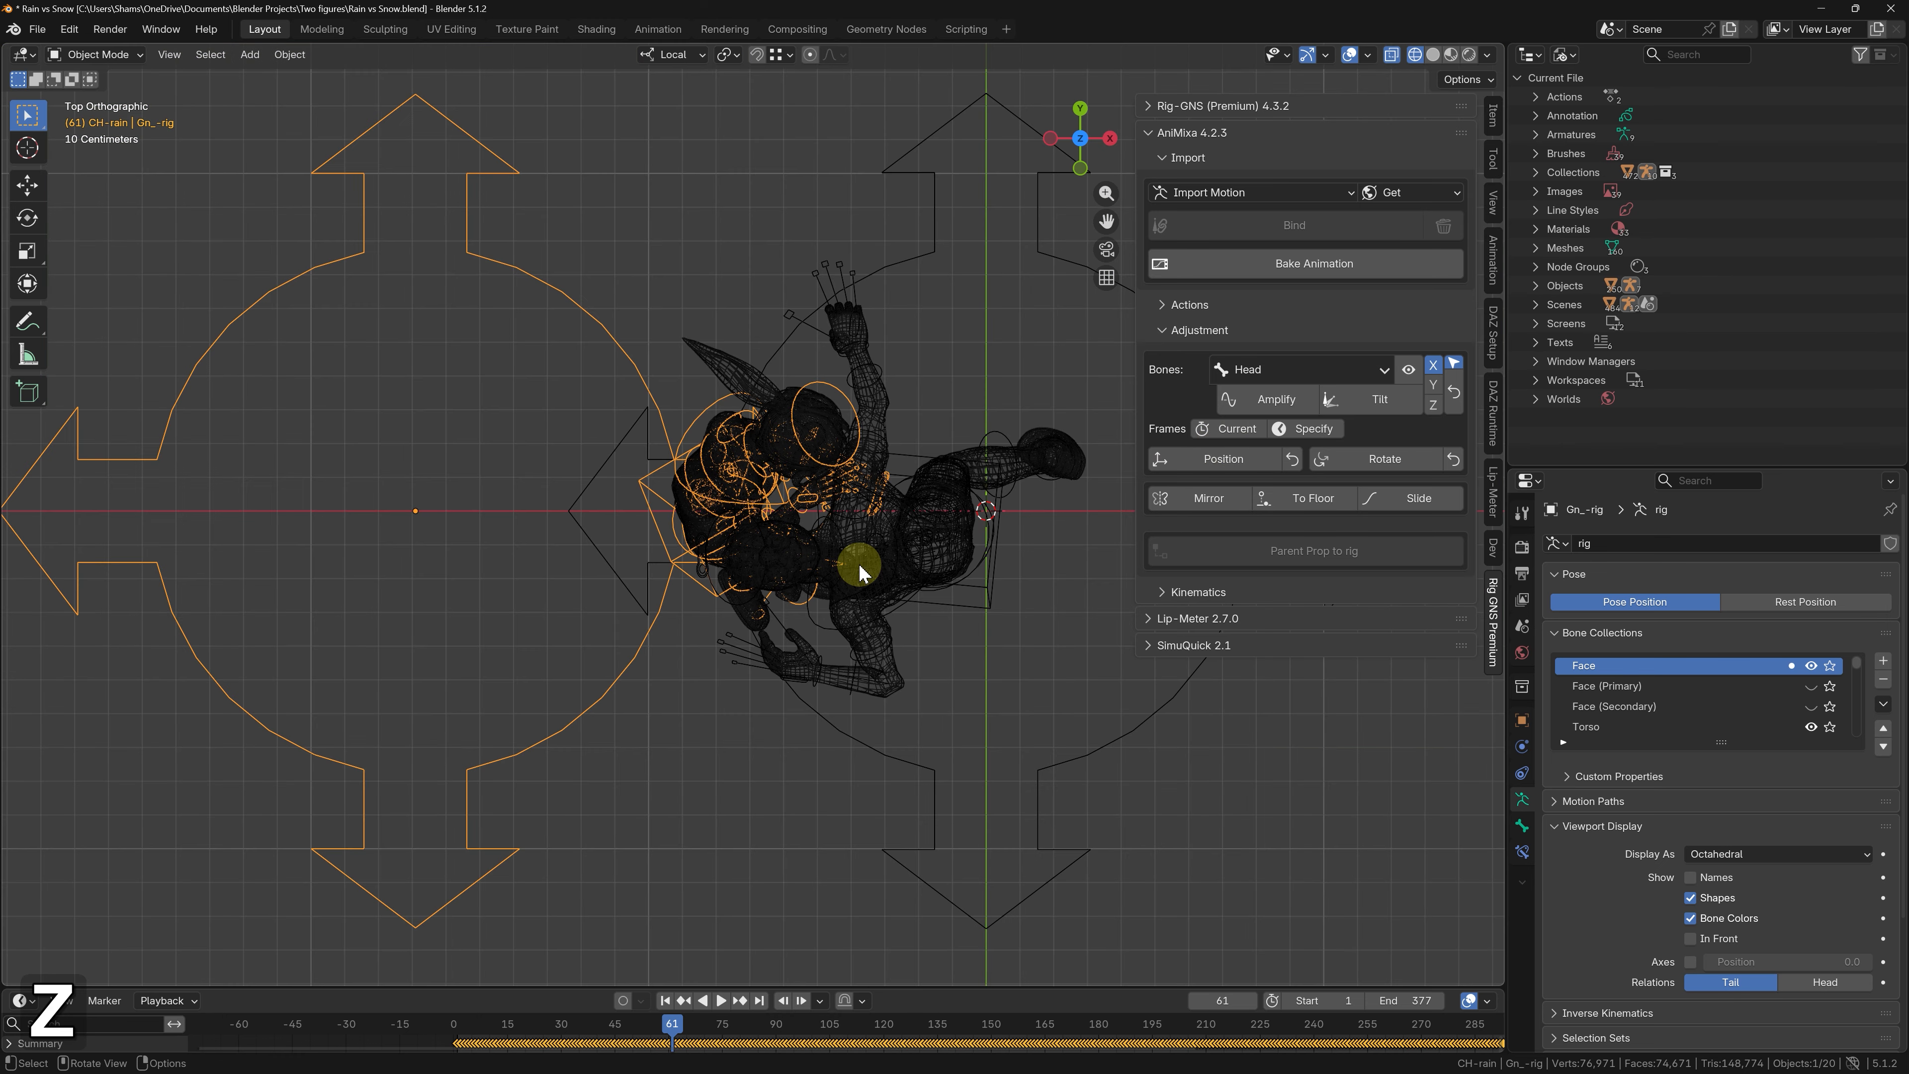
pyautogui.scroll(2, 859, 564)
pyautogui.scroll(2, 859, 563)
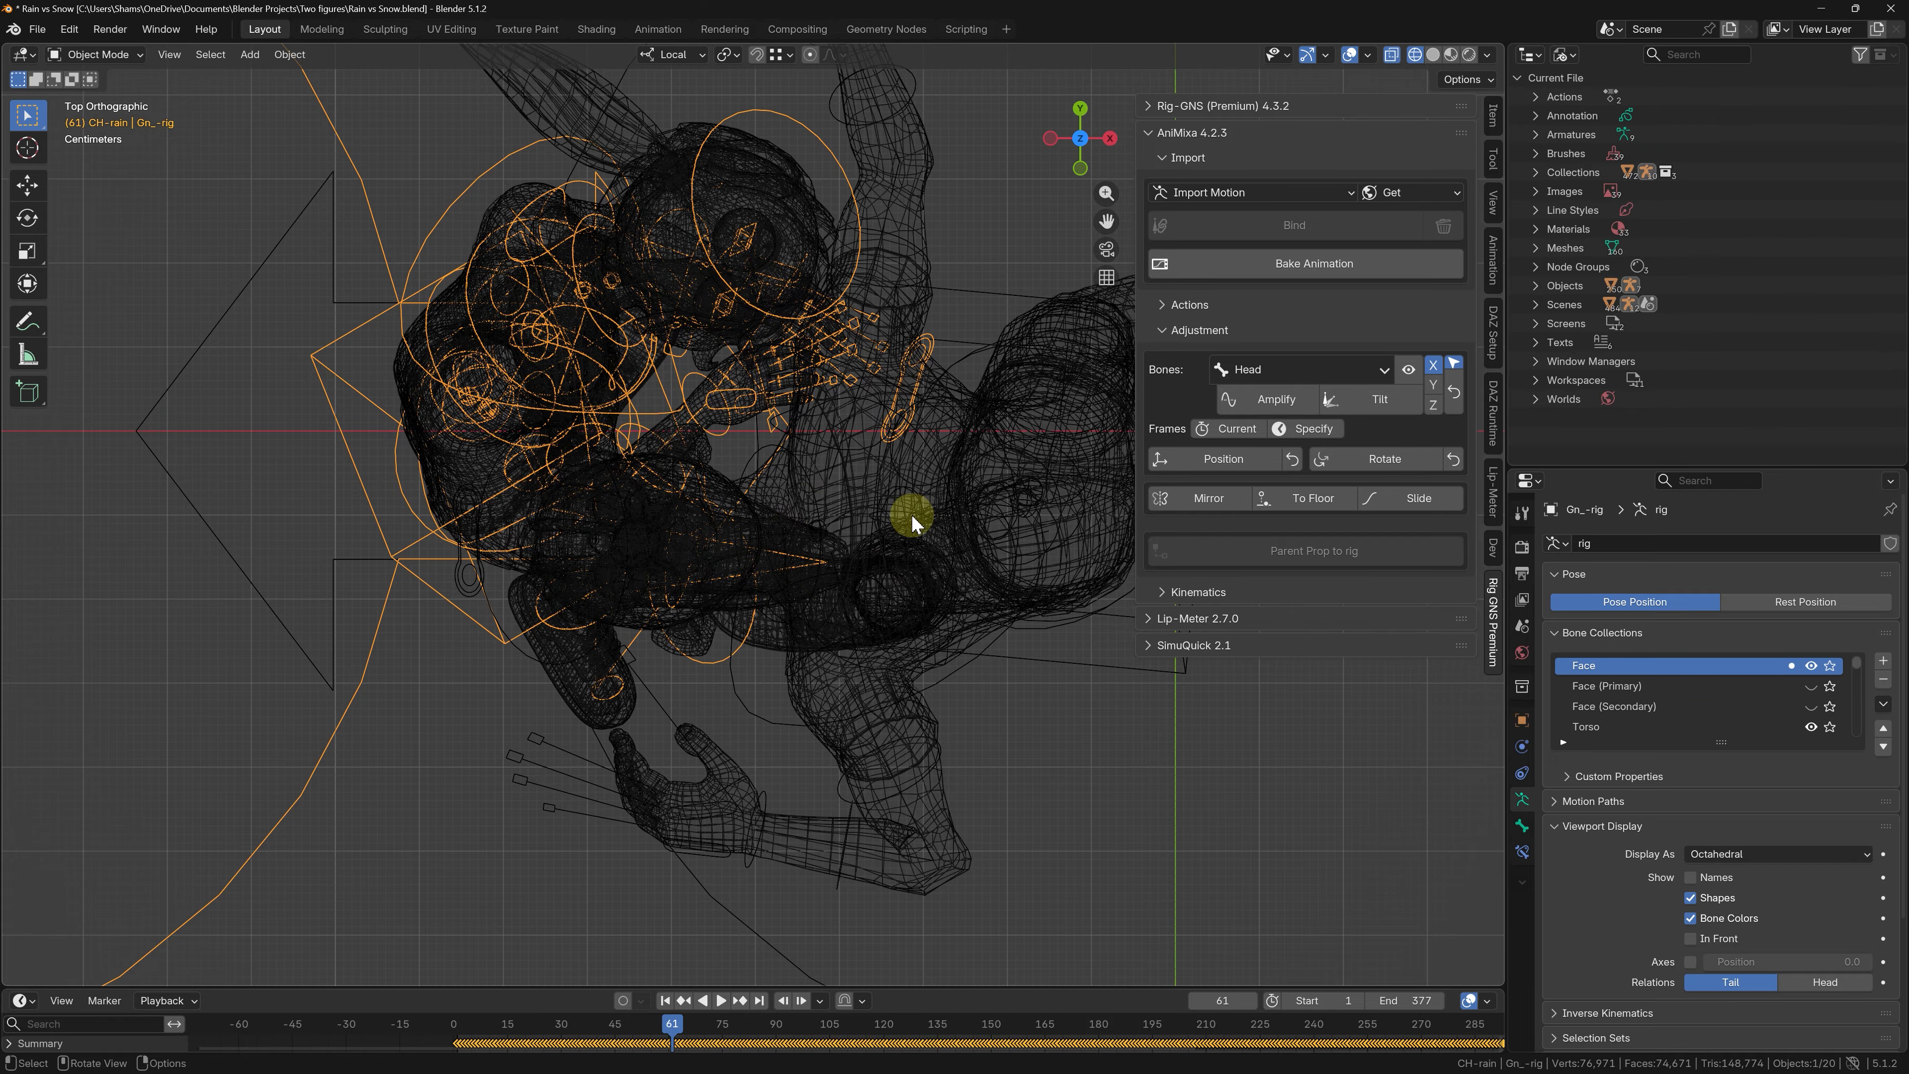
pyautogui.click(1220, 458)
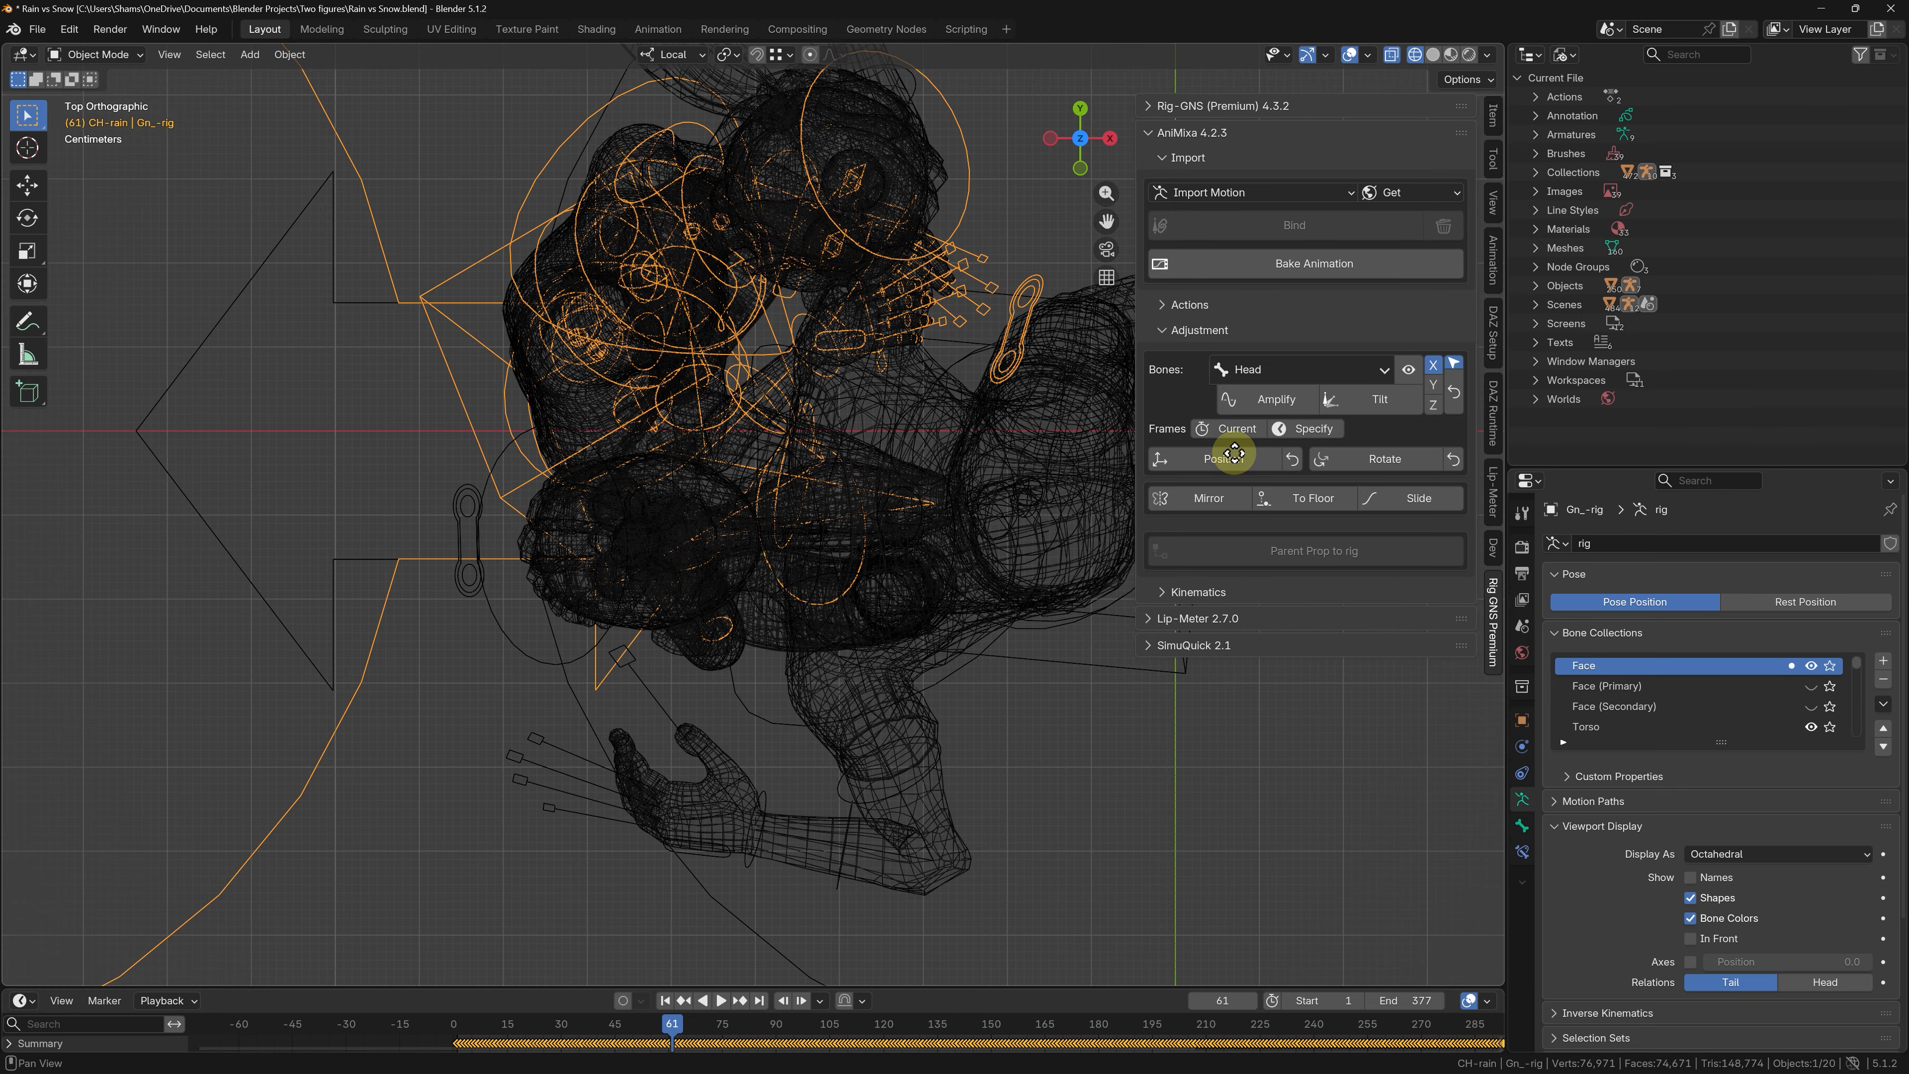
pyautogui.press('z')
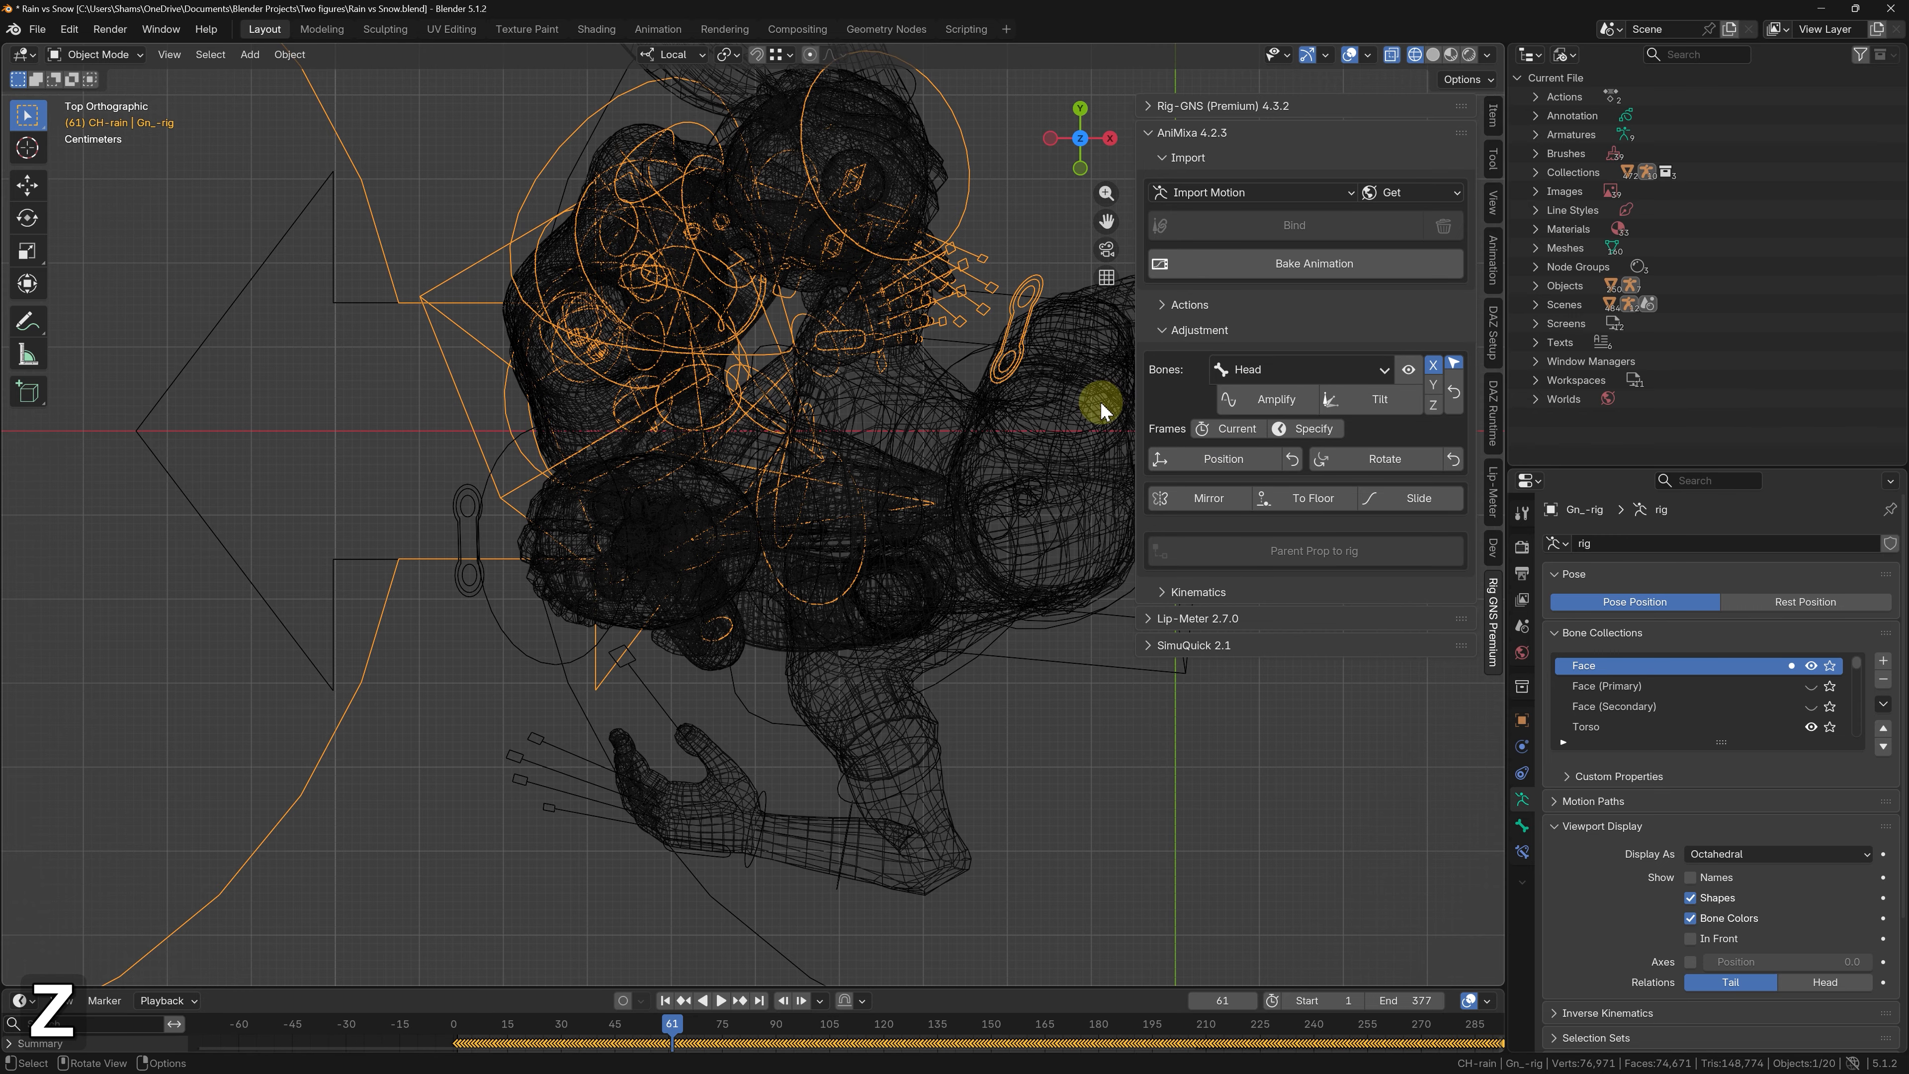
# - Try to shift the female character's animation with the Position adjustment constrained to Y at frame 61
pyautogui.press('KP_3')
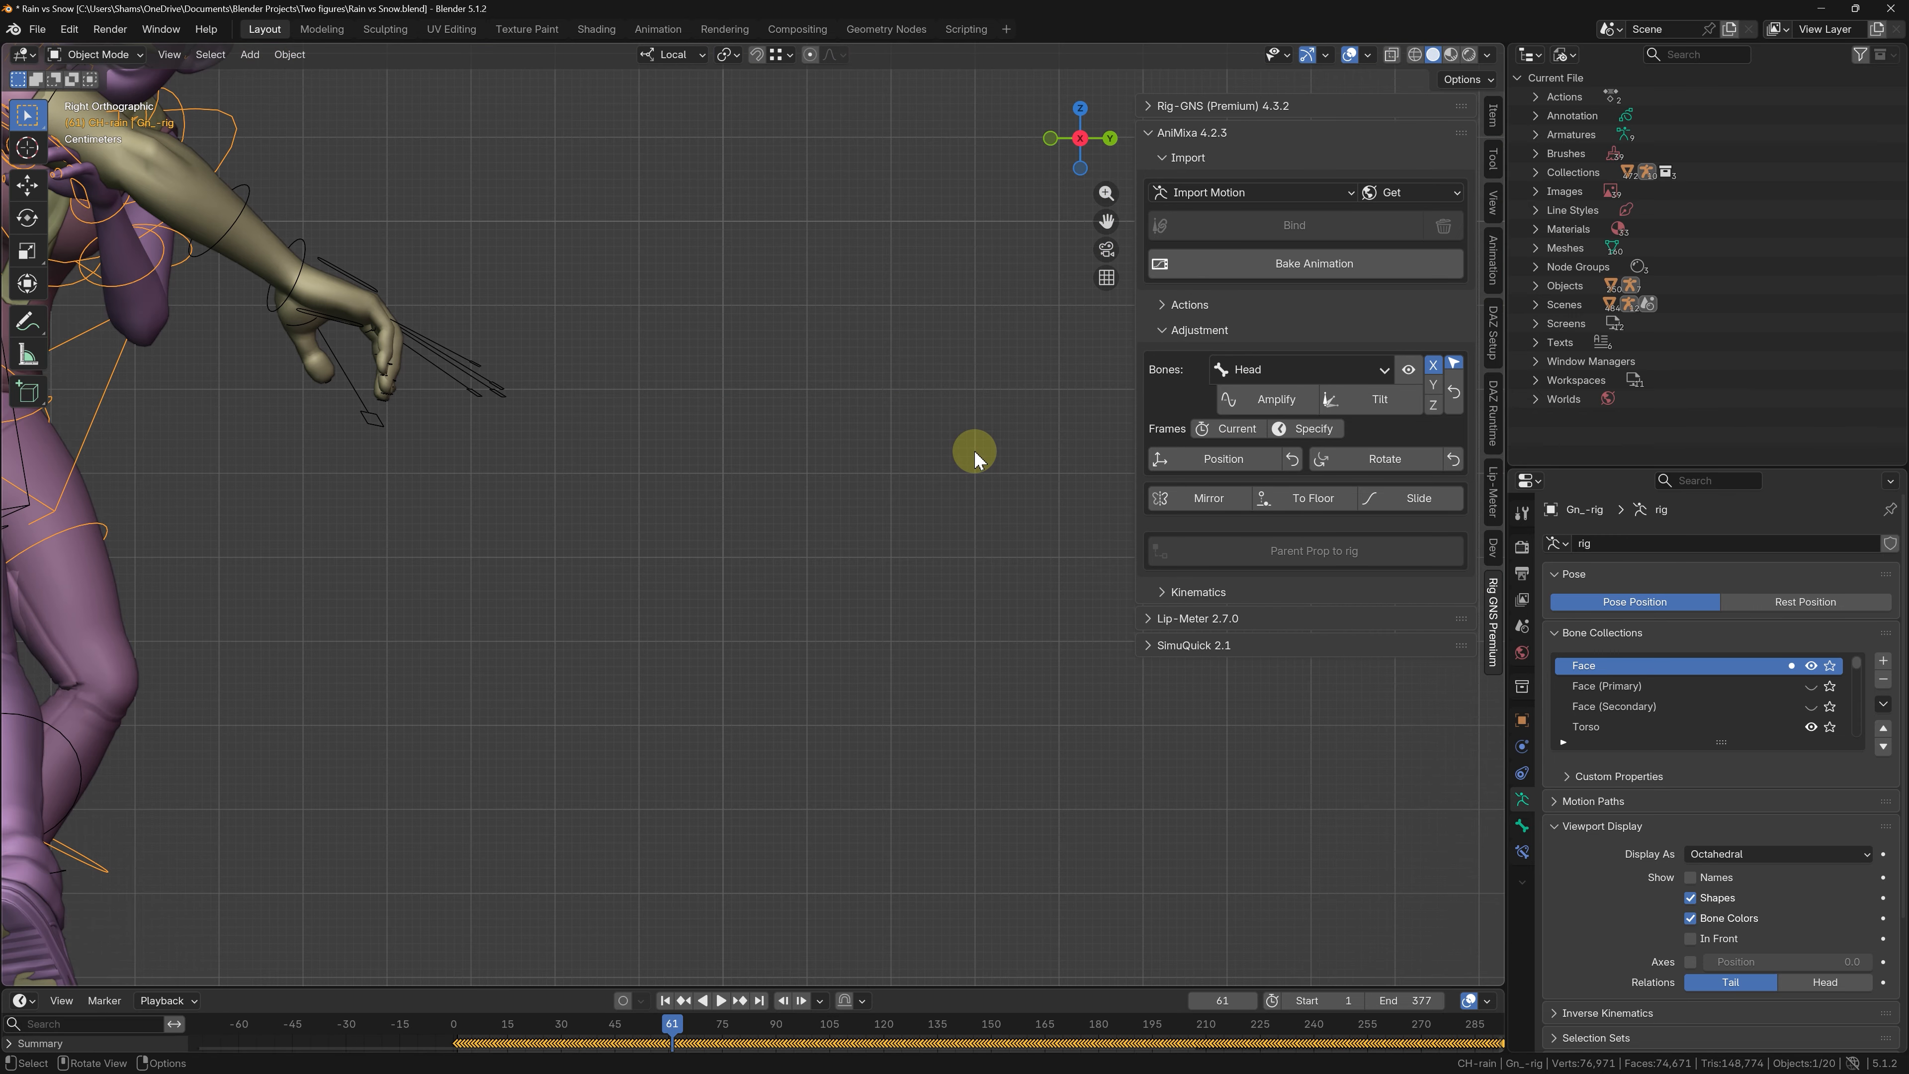
pyautogui.press('KP_1')
pyautogui.scroll(-6, 899, 476)
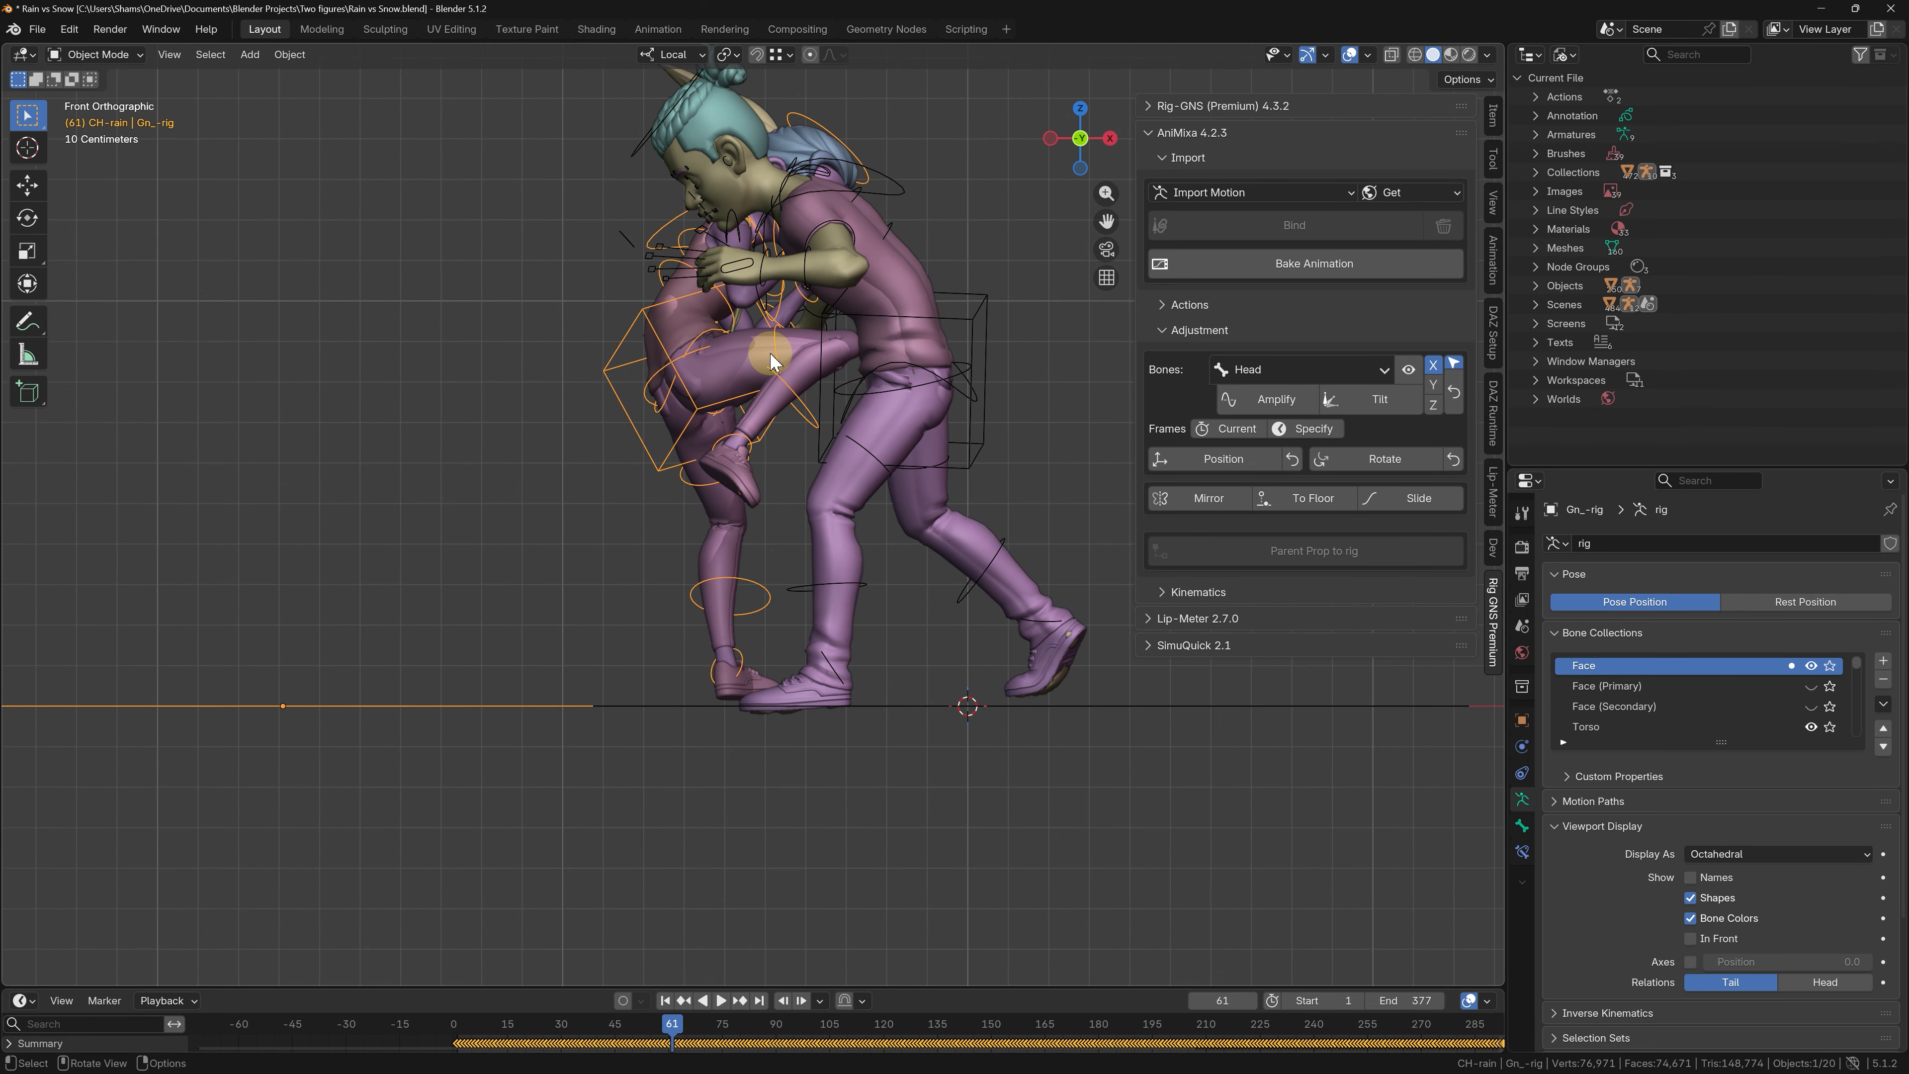
pyautogui.moveTo(929, 345); pyautogui.dragTo(708, 342, button='middle')
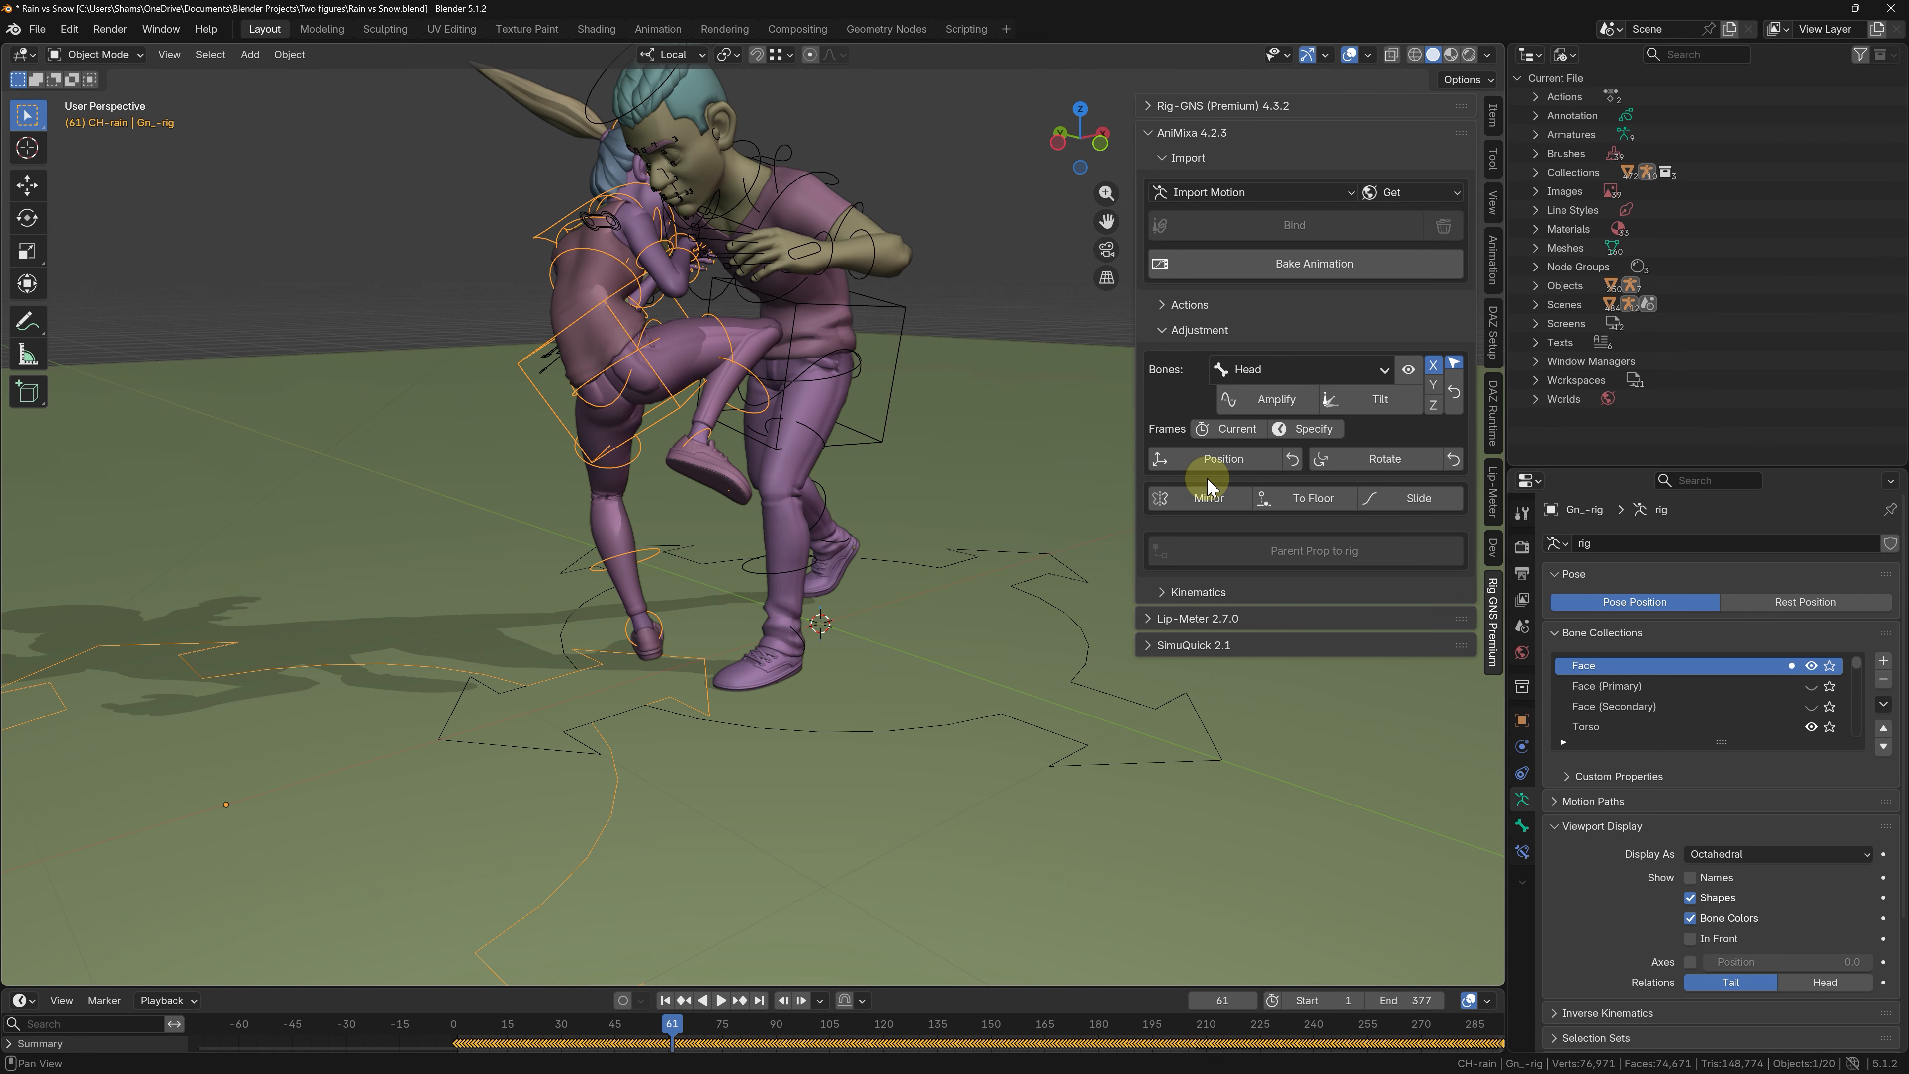
pyautogui.click(1212, 462)
pyautogui.press('y')
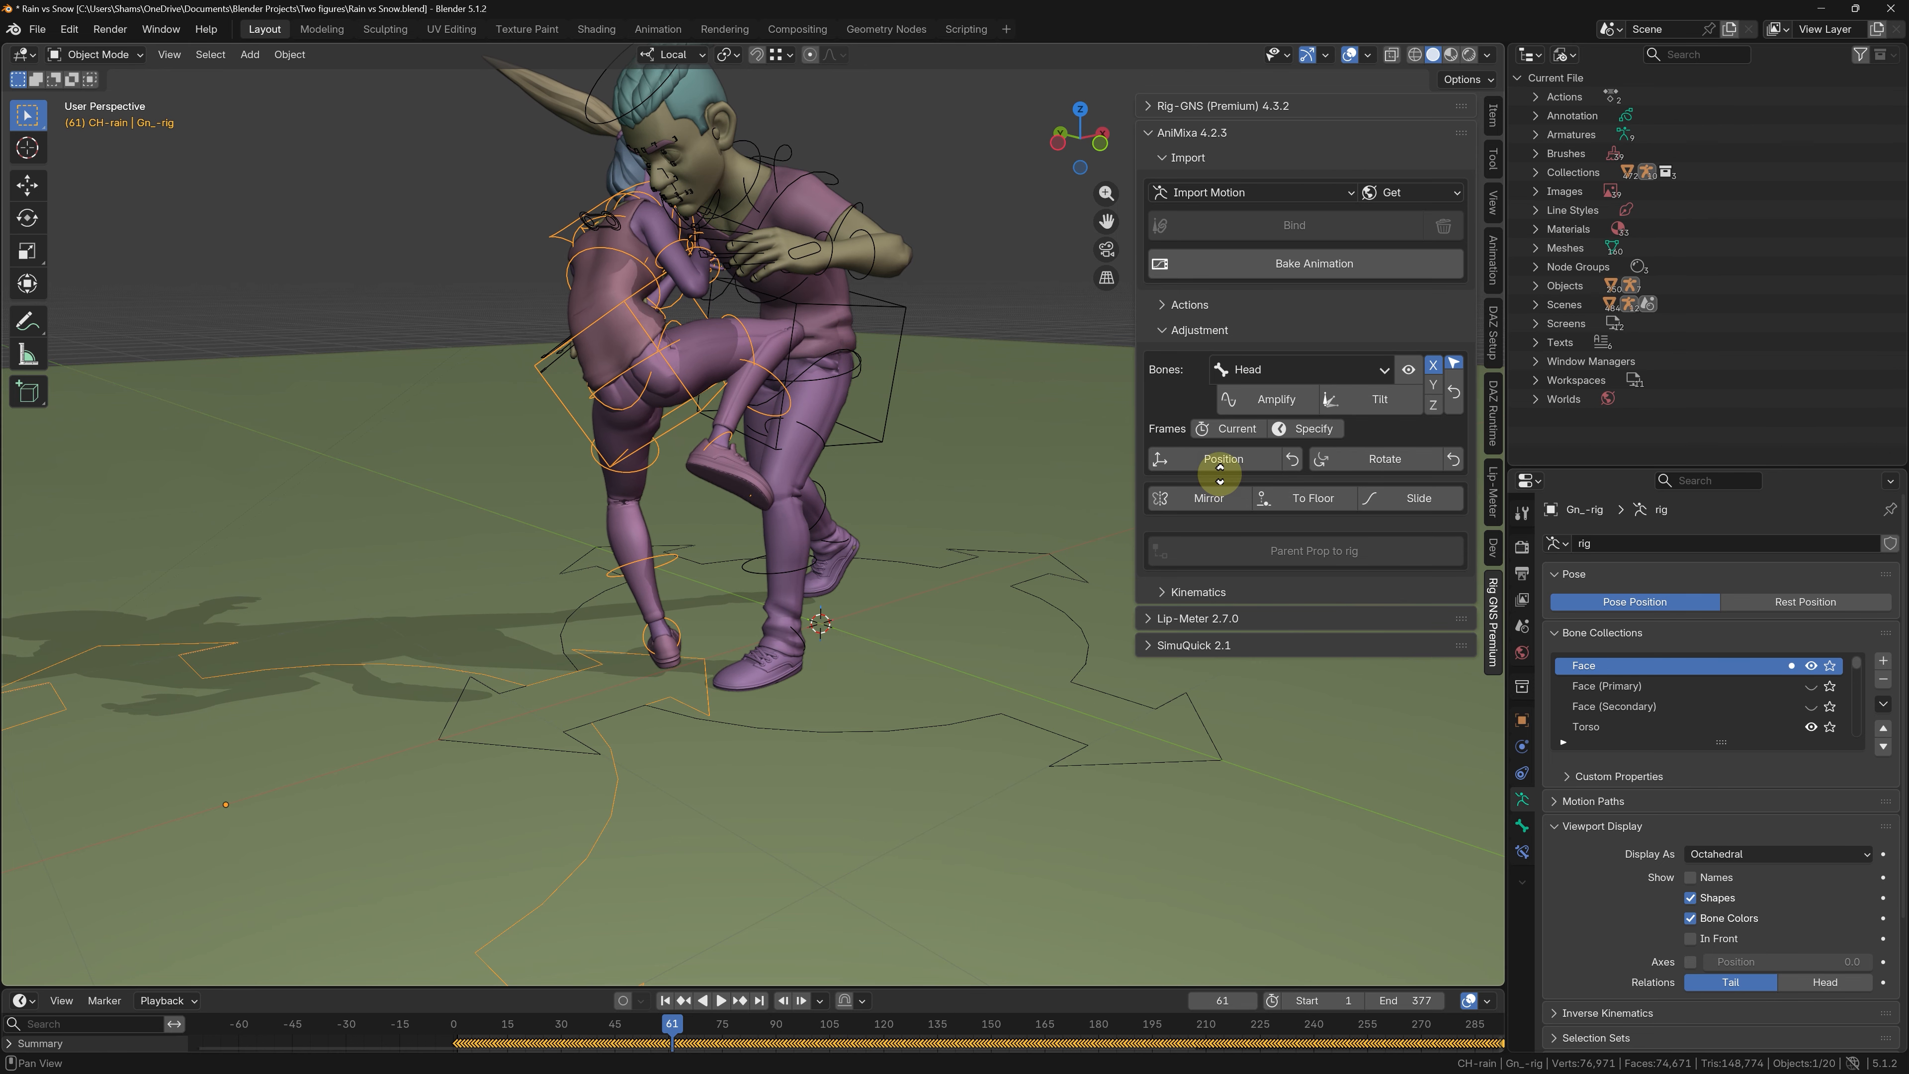
pyautogui.click(1222, 471)
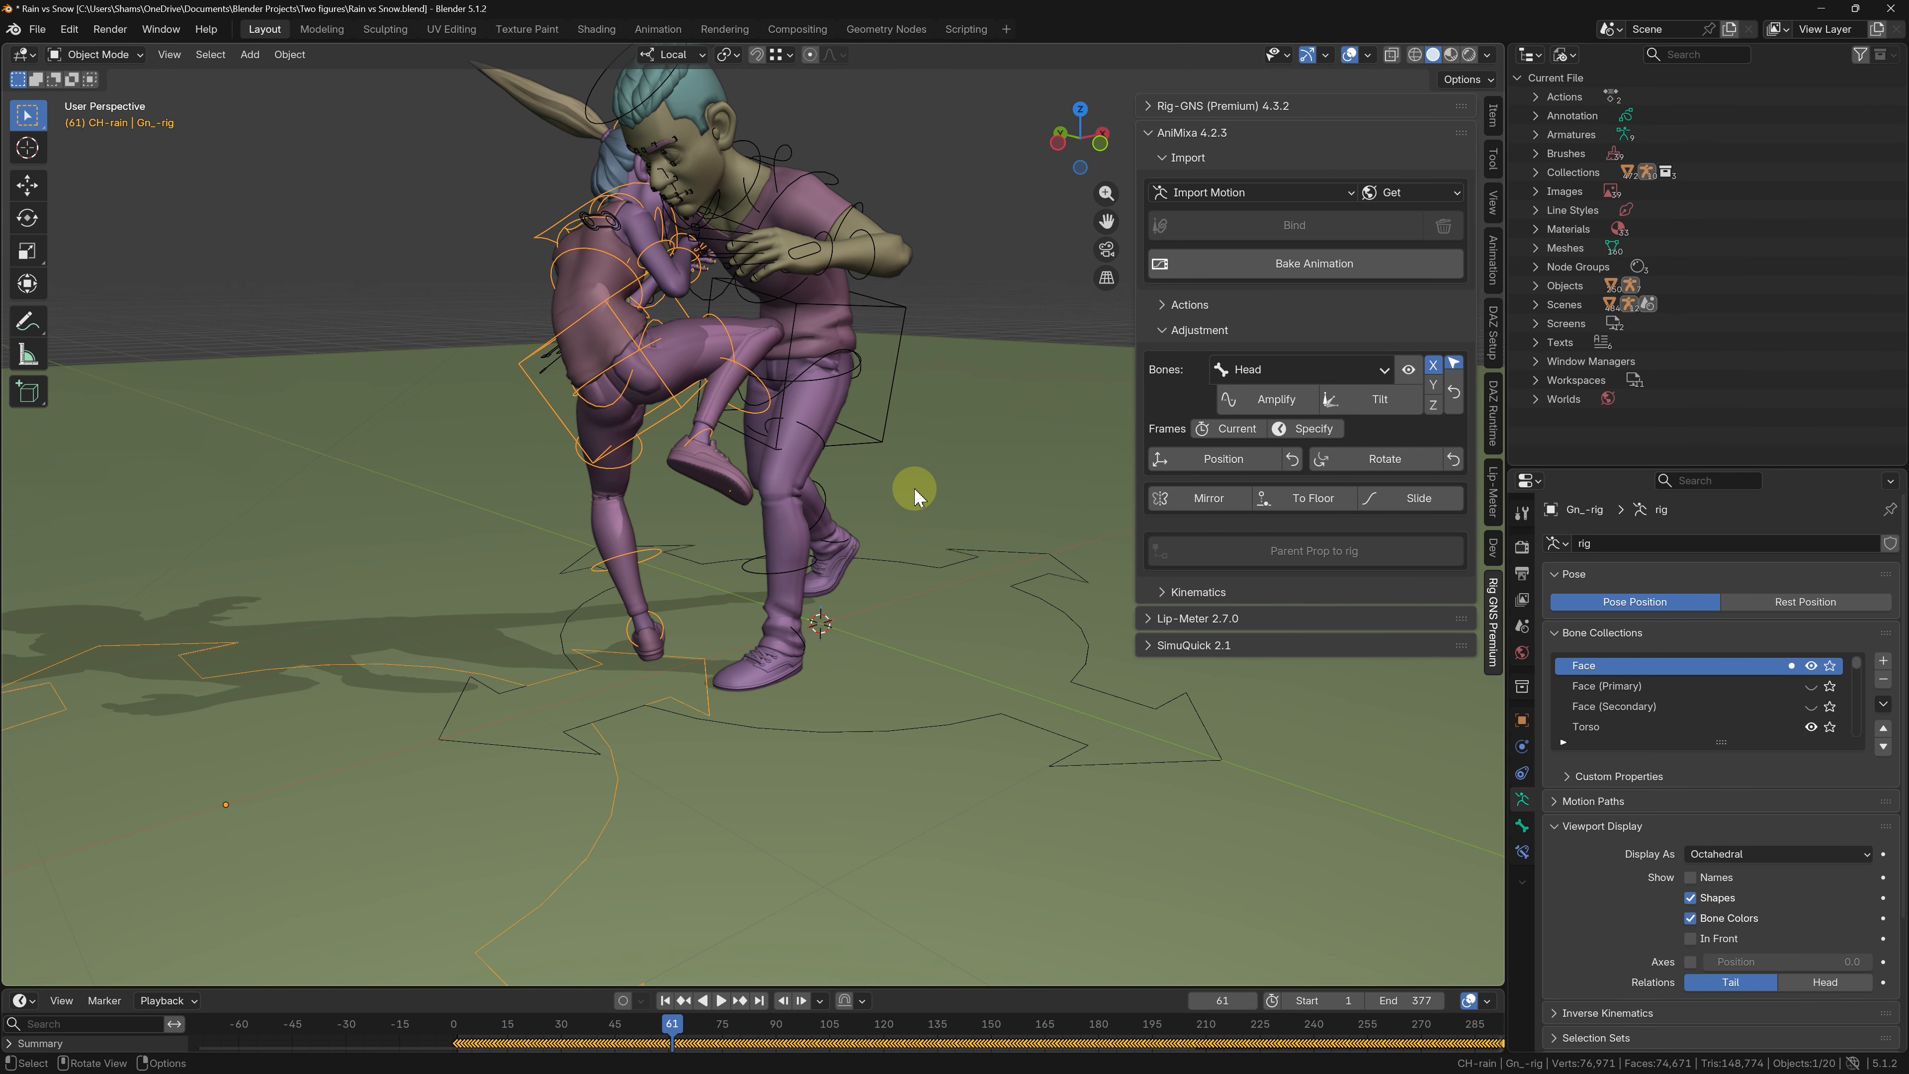
# - Play the repositioned fight from the first frame in perspective view and return to frame 1
pyautogui.moveTo(1003, 492); pyautogui.dragTo(689, 473, button='middle')
pyautogui.scroll(-7, 601, 485)
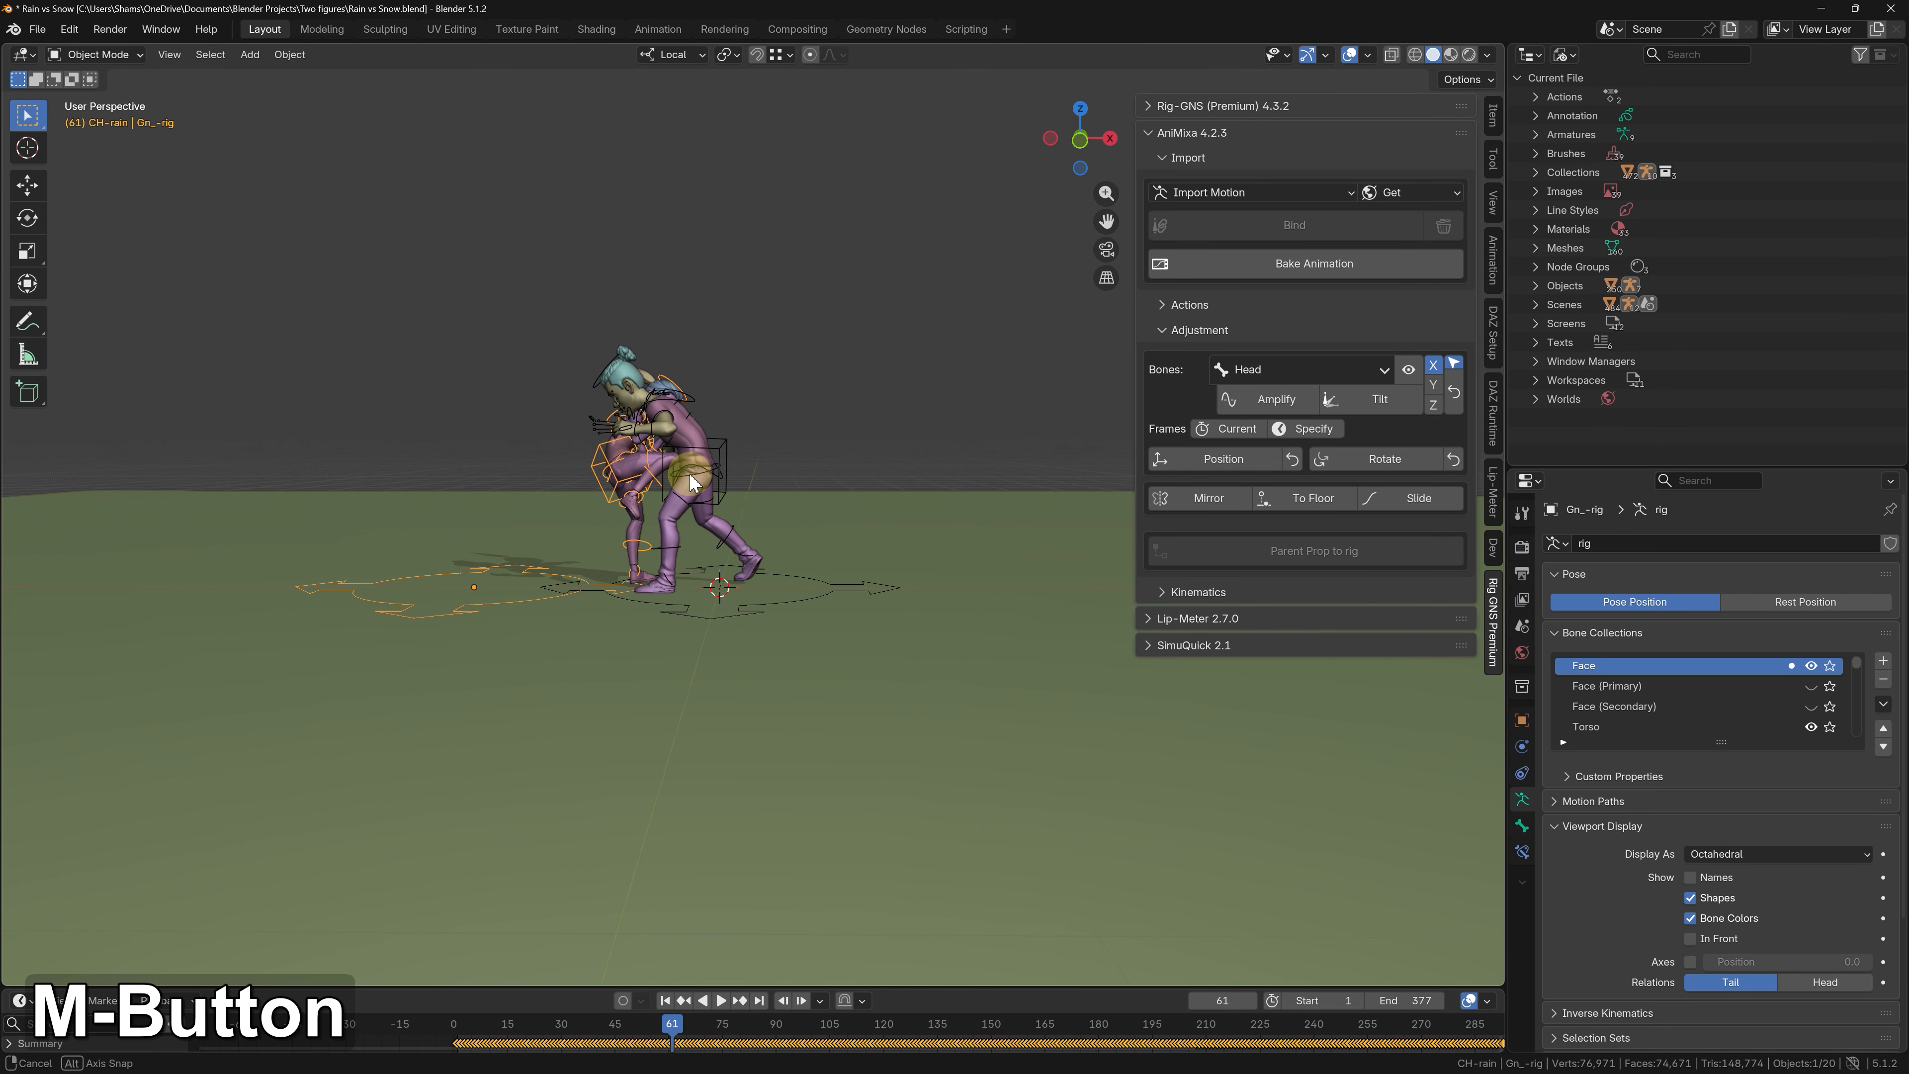
pyautogui.press('space')
pyautogui.click(665, 1001)
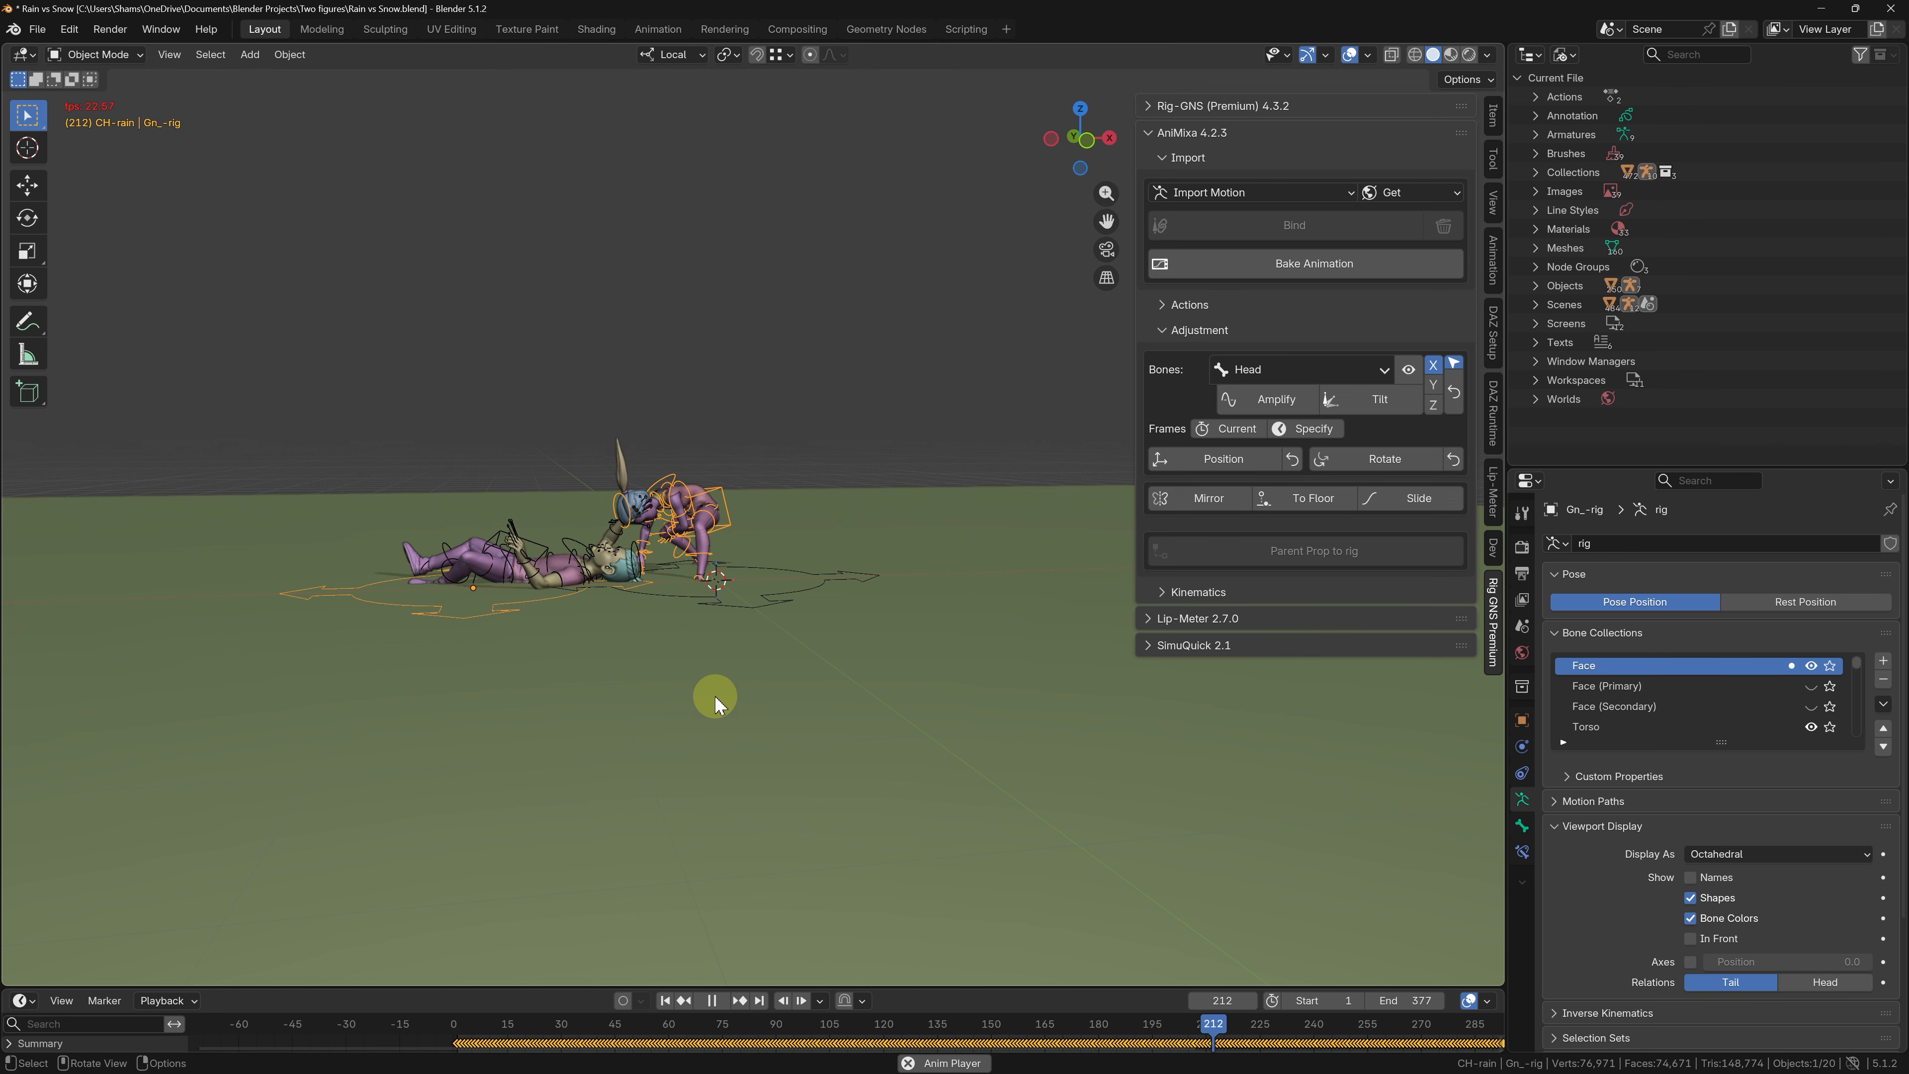
pyautogui.press('space')
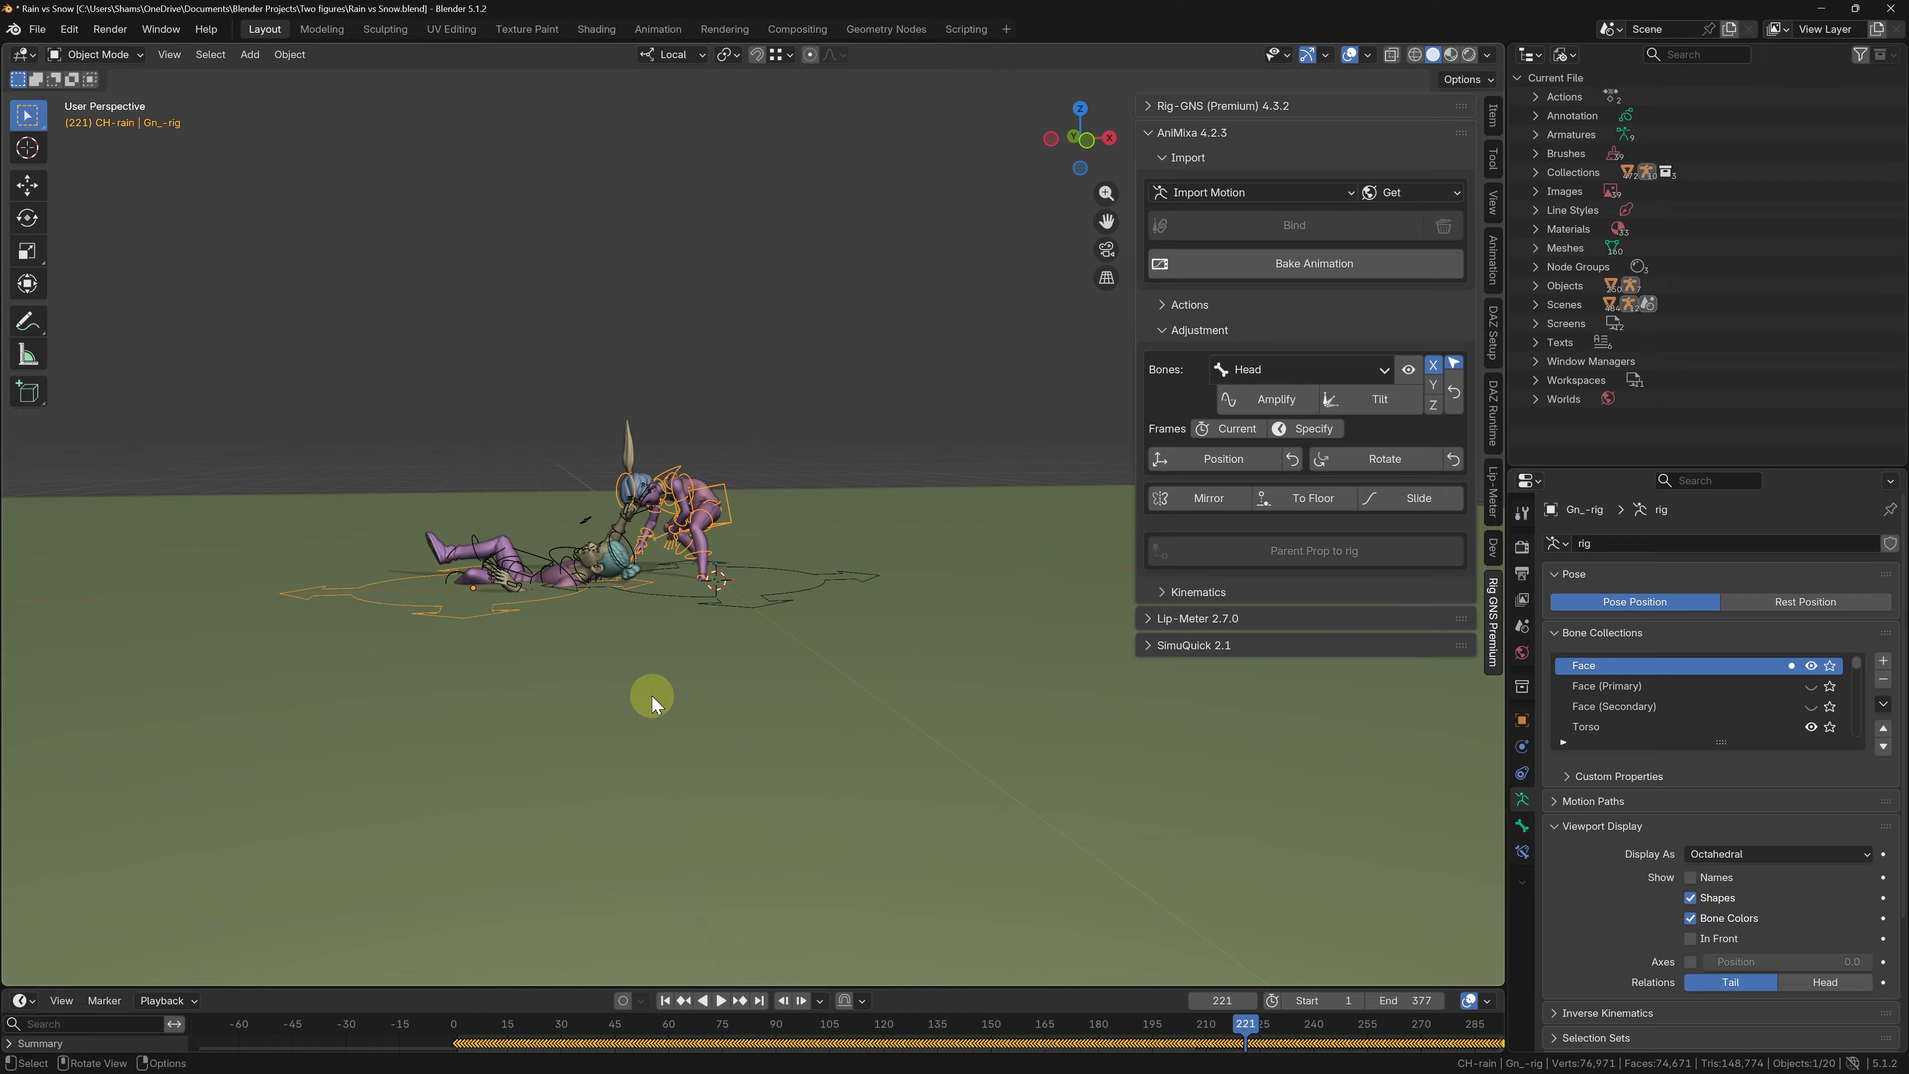
pyautogui.click(665, 1001)
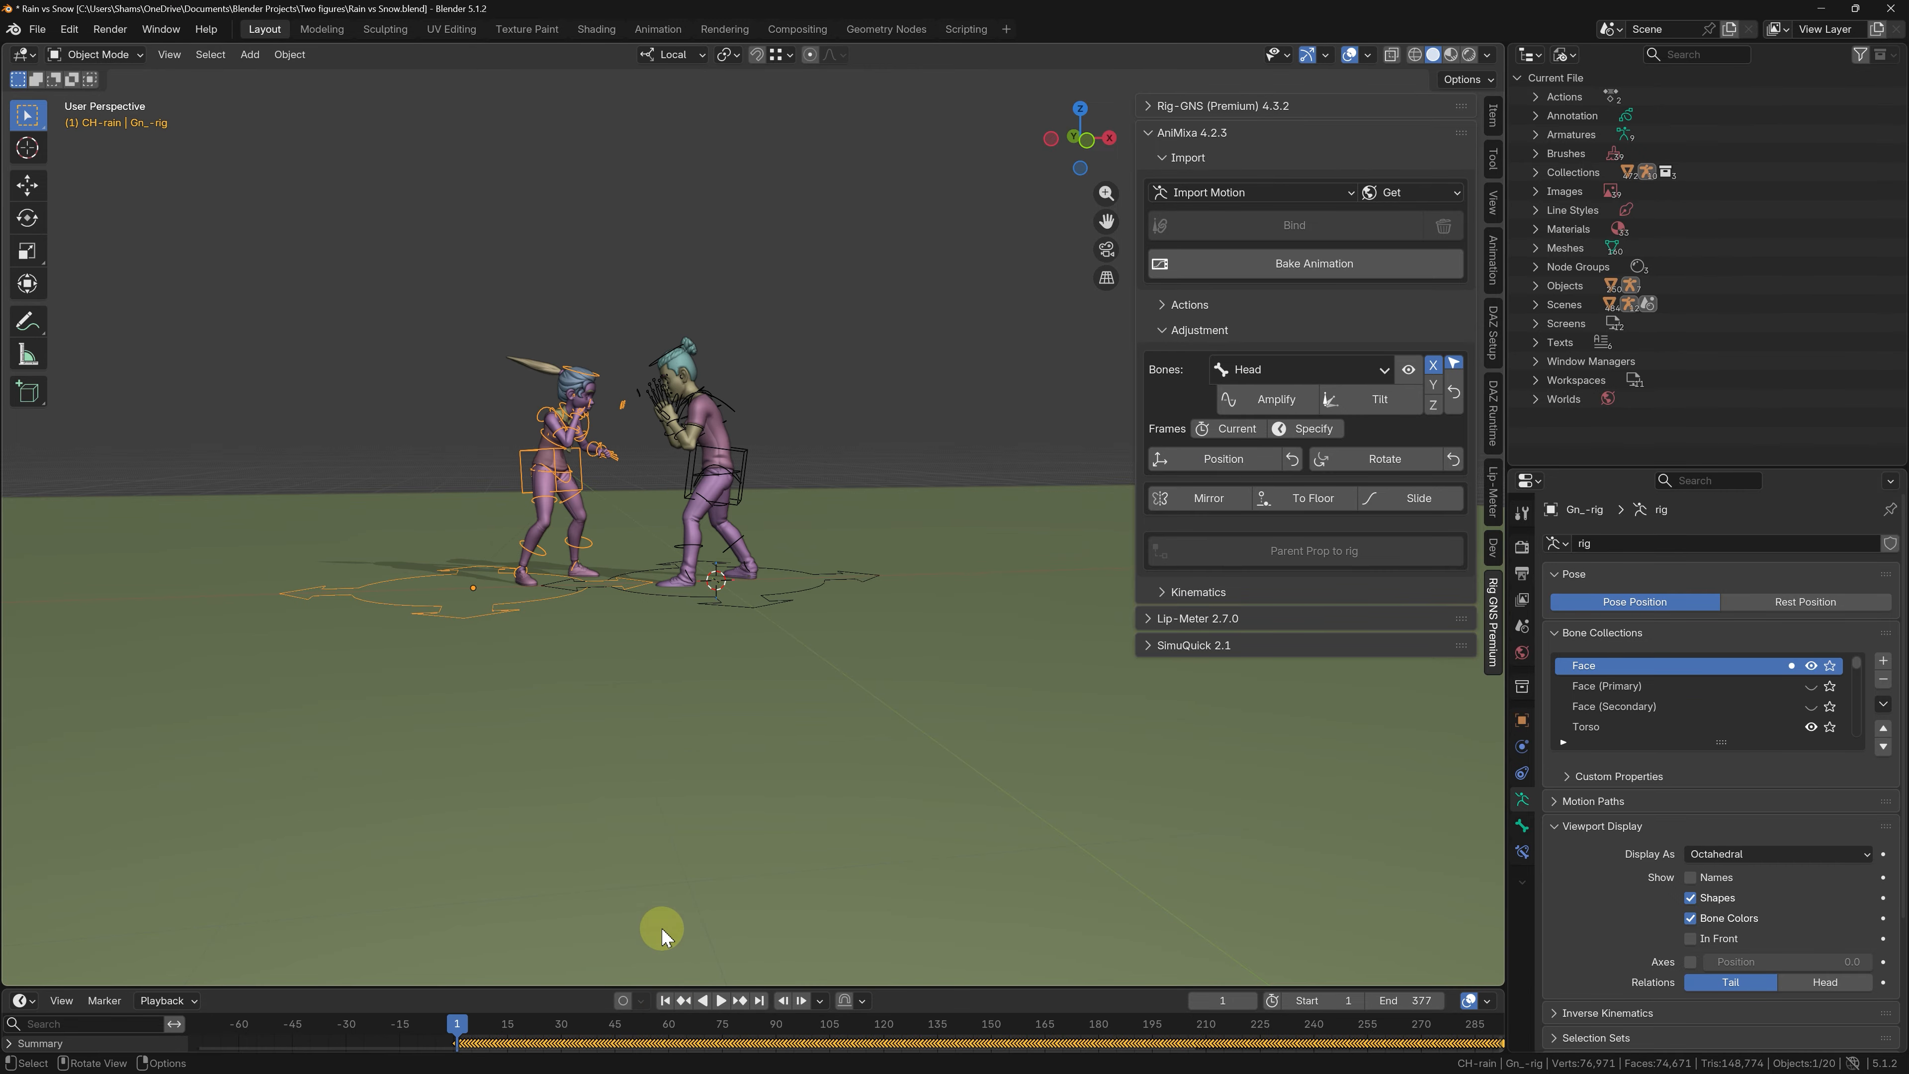
# - Play the fight in front view to check the bodies against the floor, stopping at frame 272
pyautogui.press('KP_1')
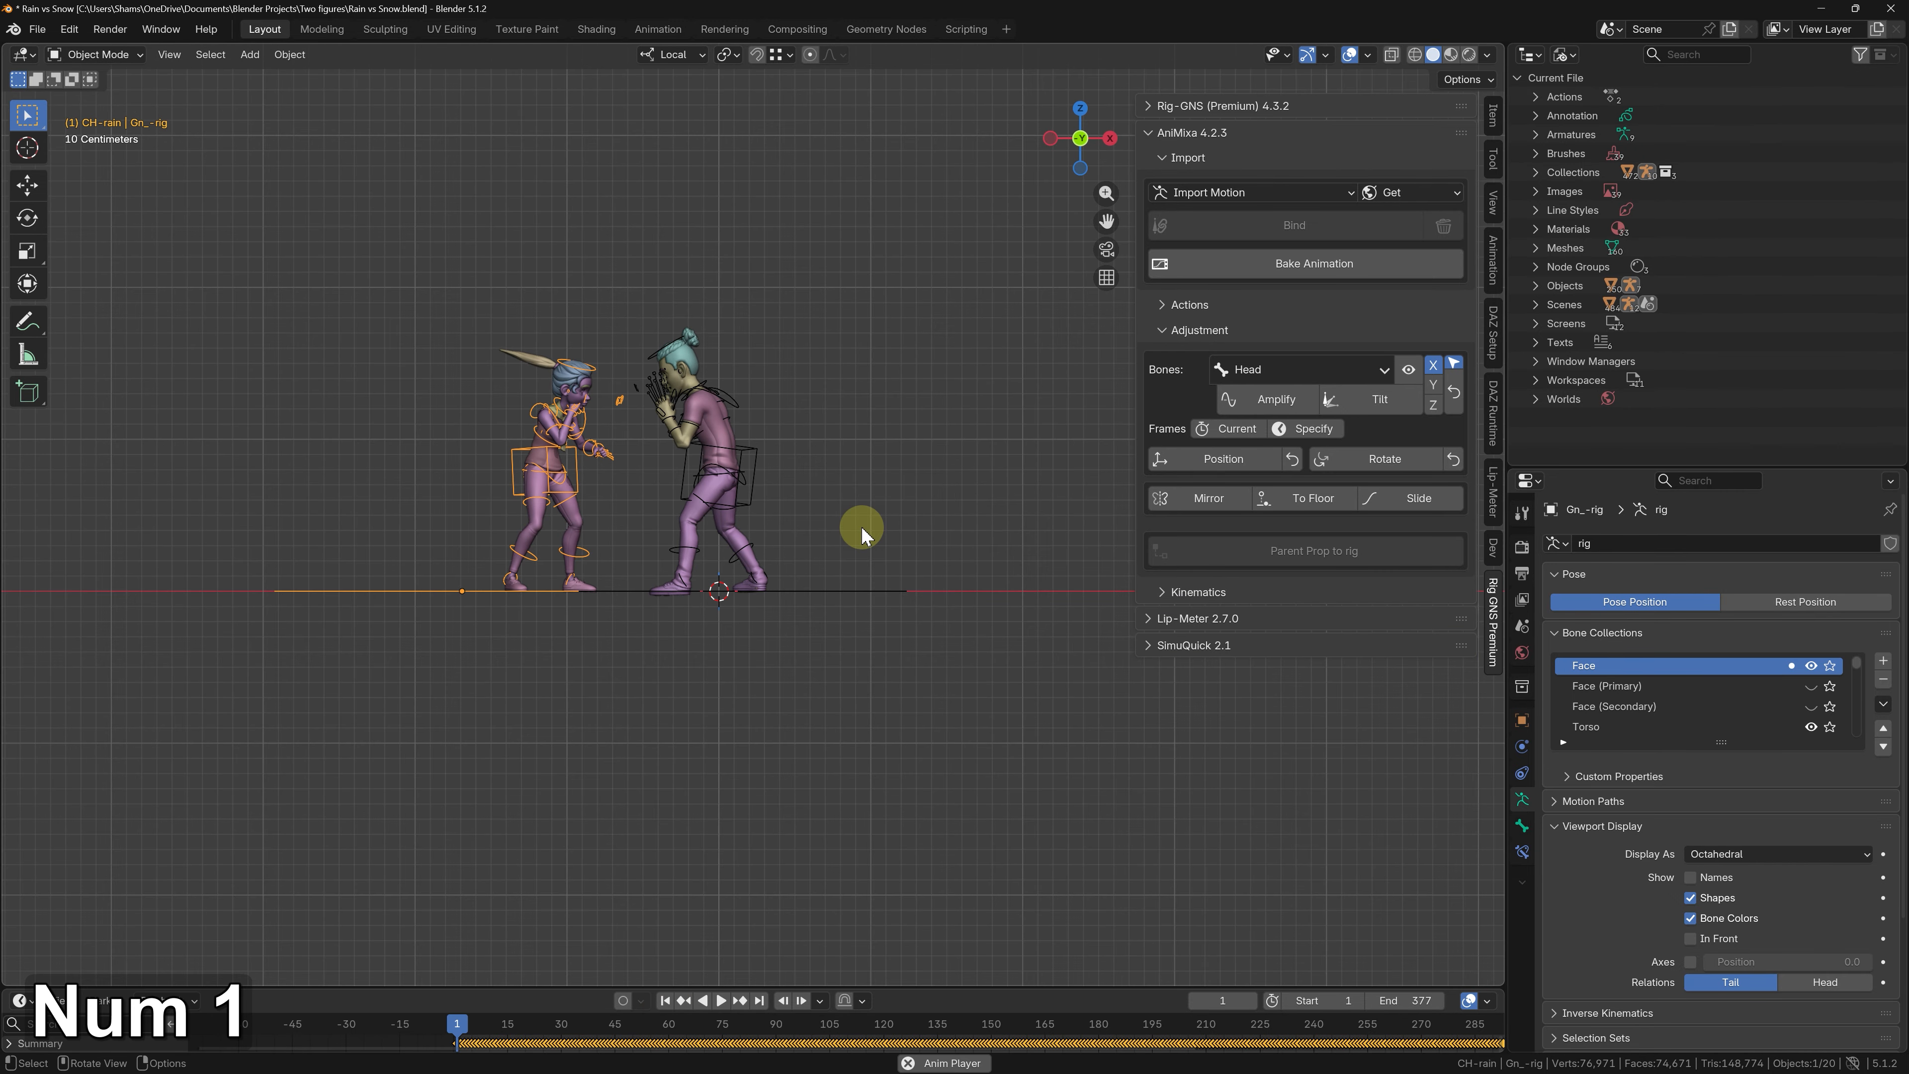
pyautogui.press('space')
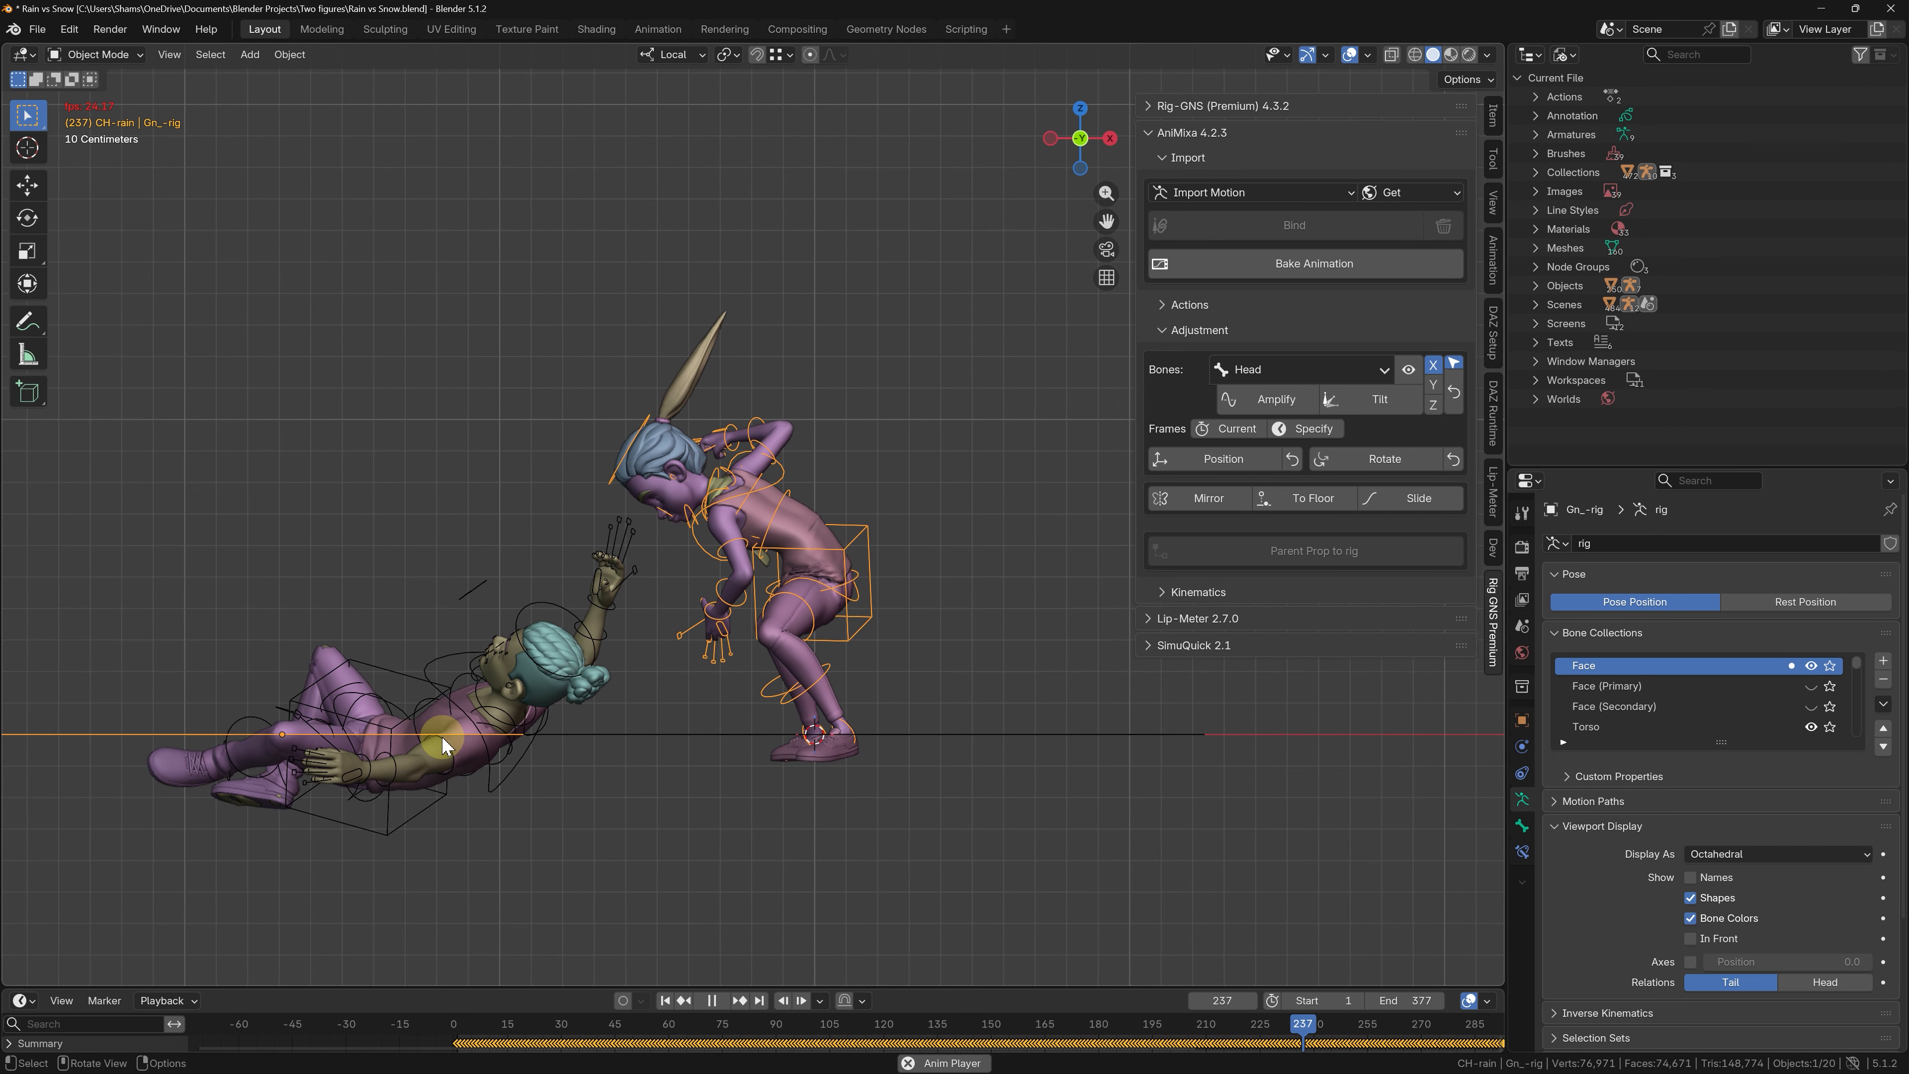
pyautogui.press('space')
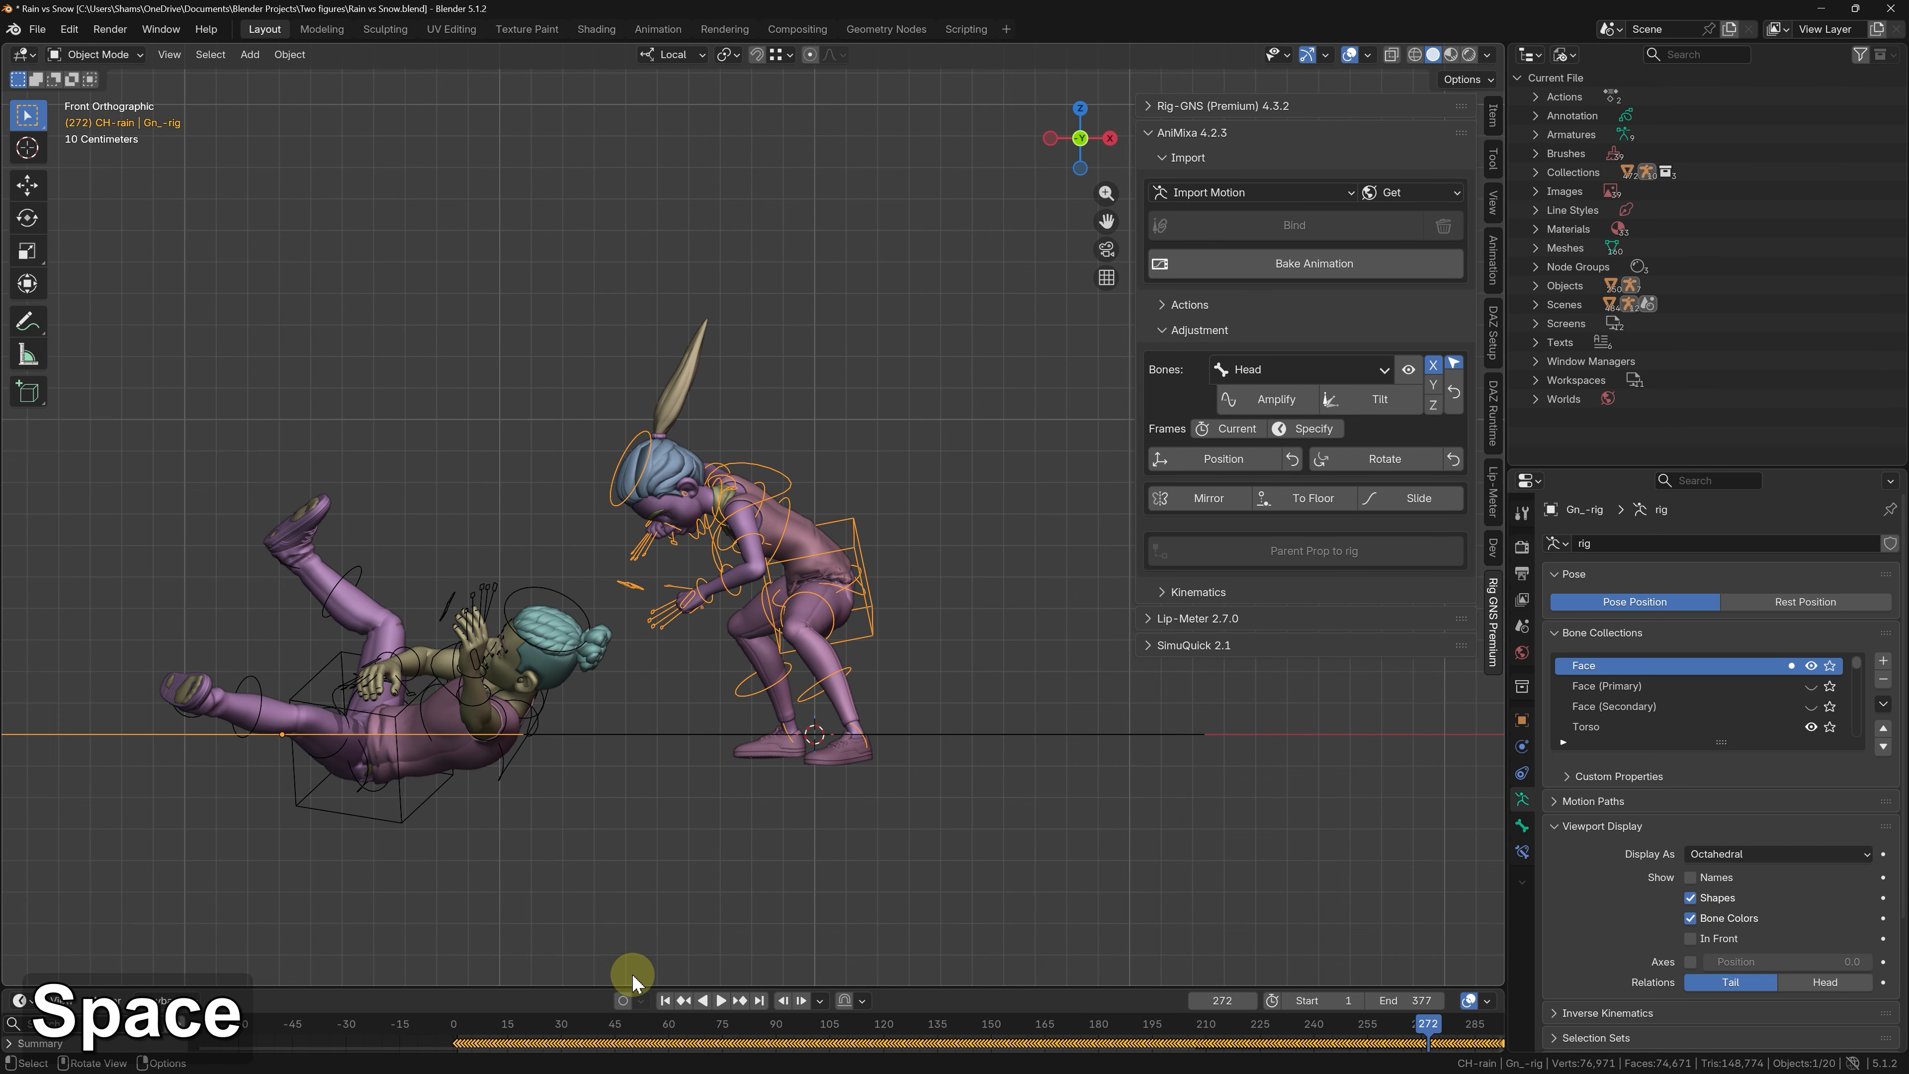
# - Place the female character on the floor with To Floor over frames 1 to 377, using the rig's floor level and the toes
pyautogui.click(664, 1000)
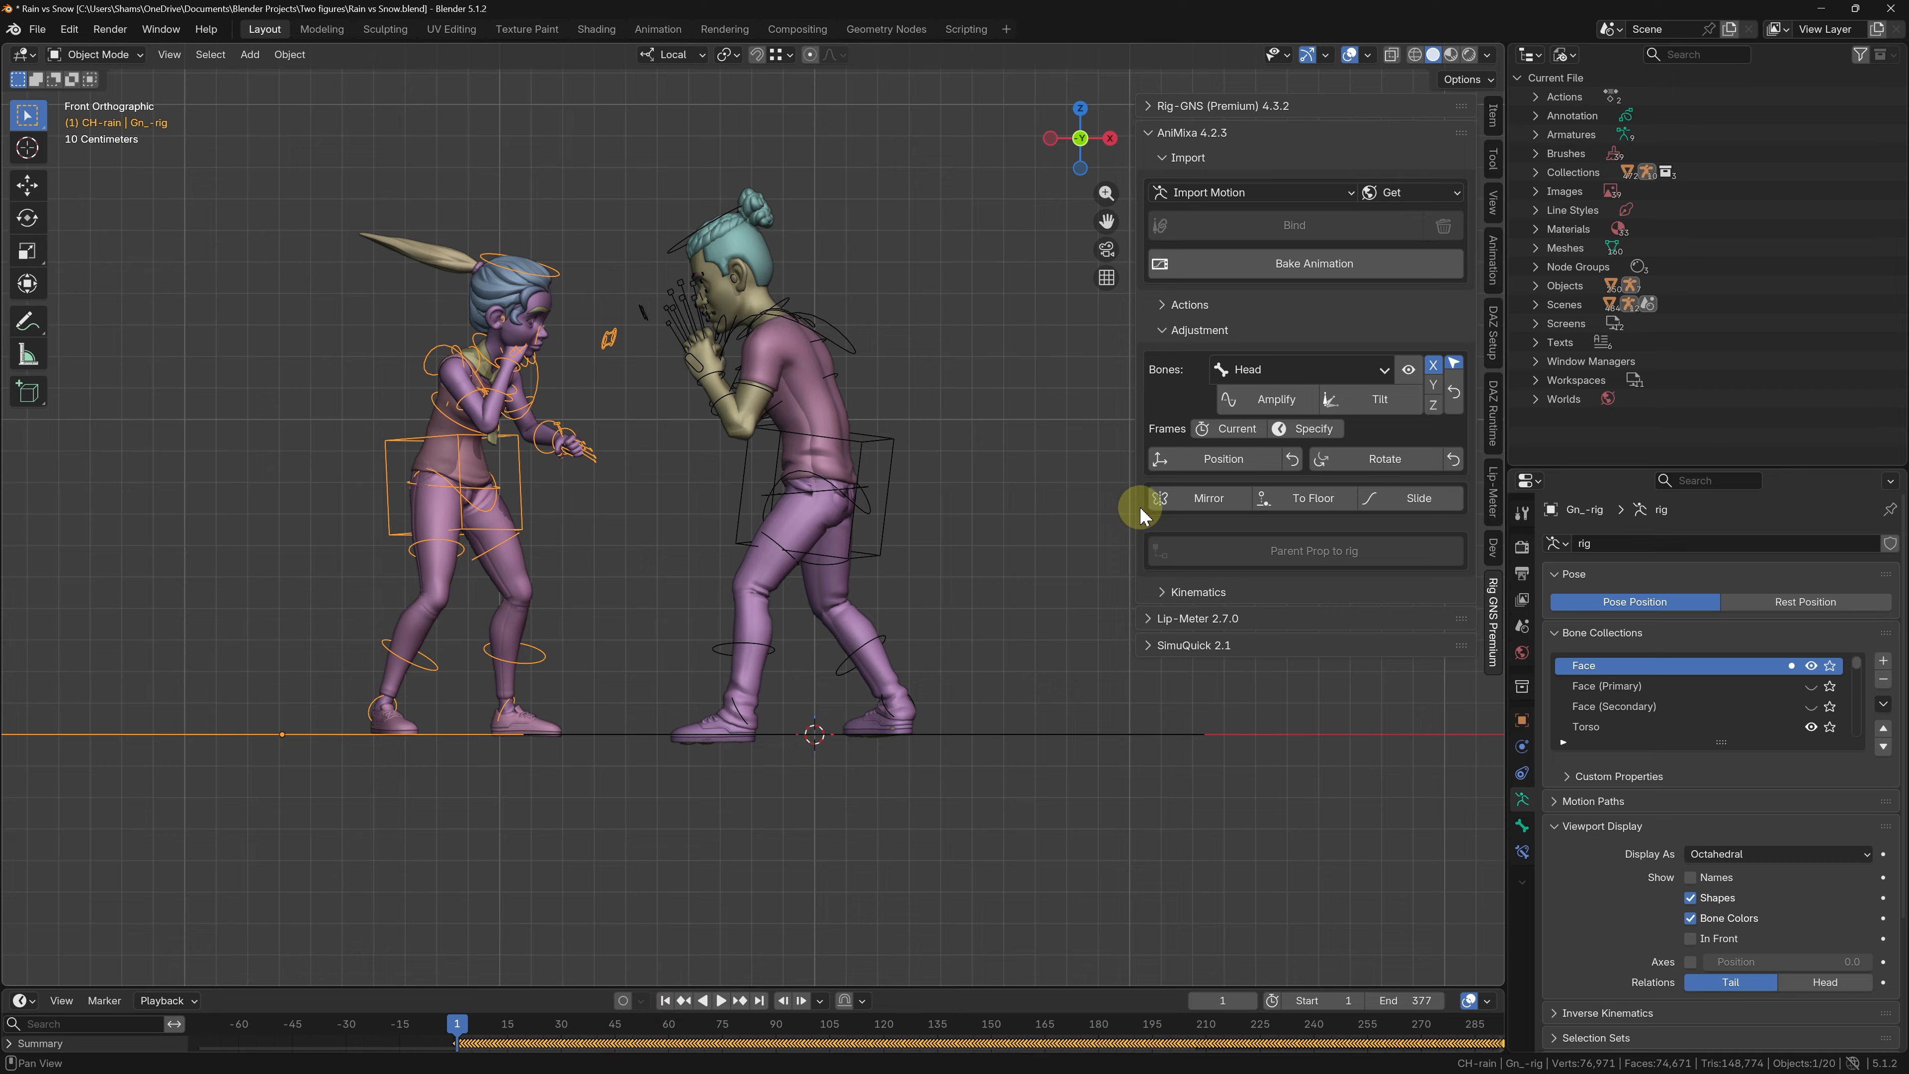
pyautogui.click(1277, 497)
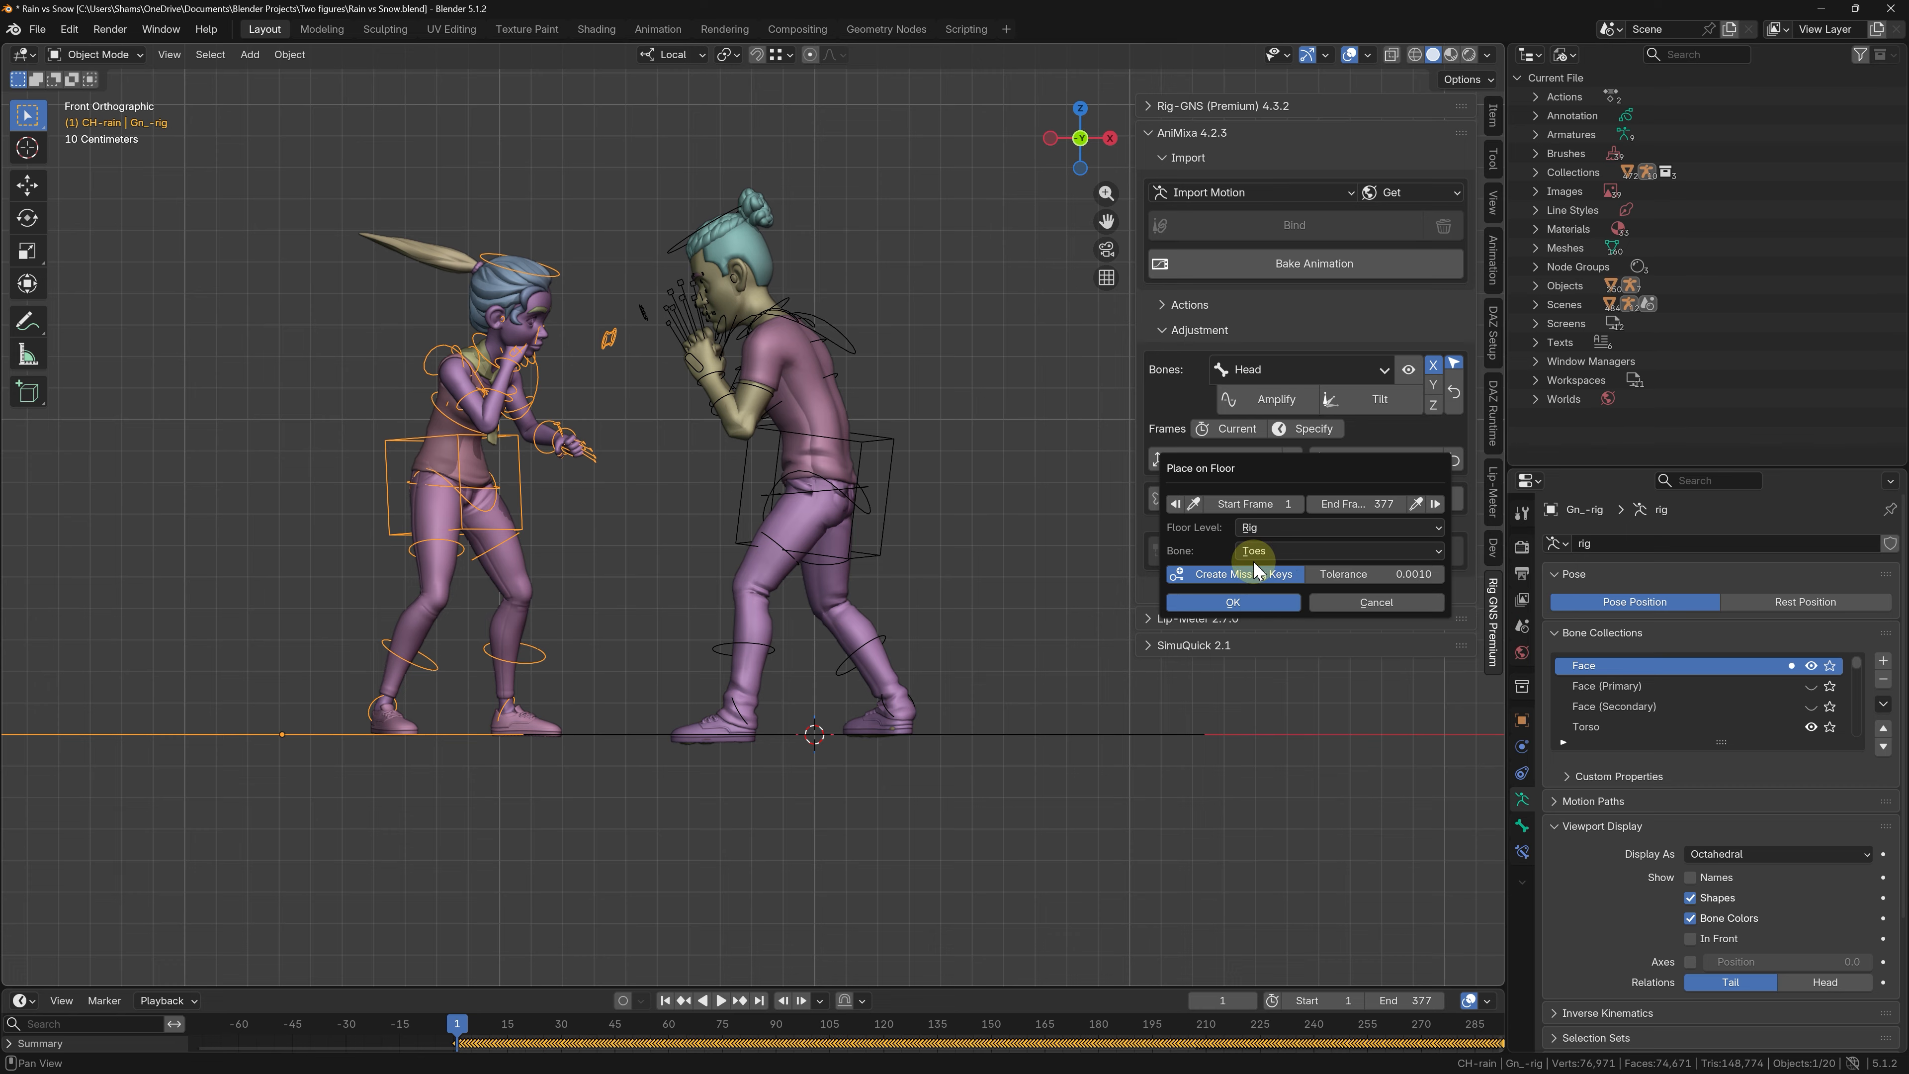
pyautogui.click(1232, 603)
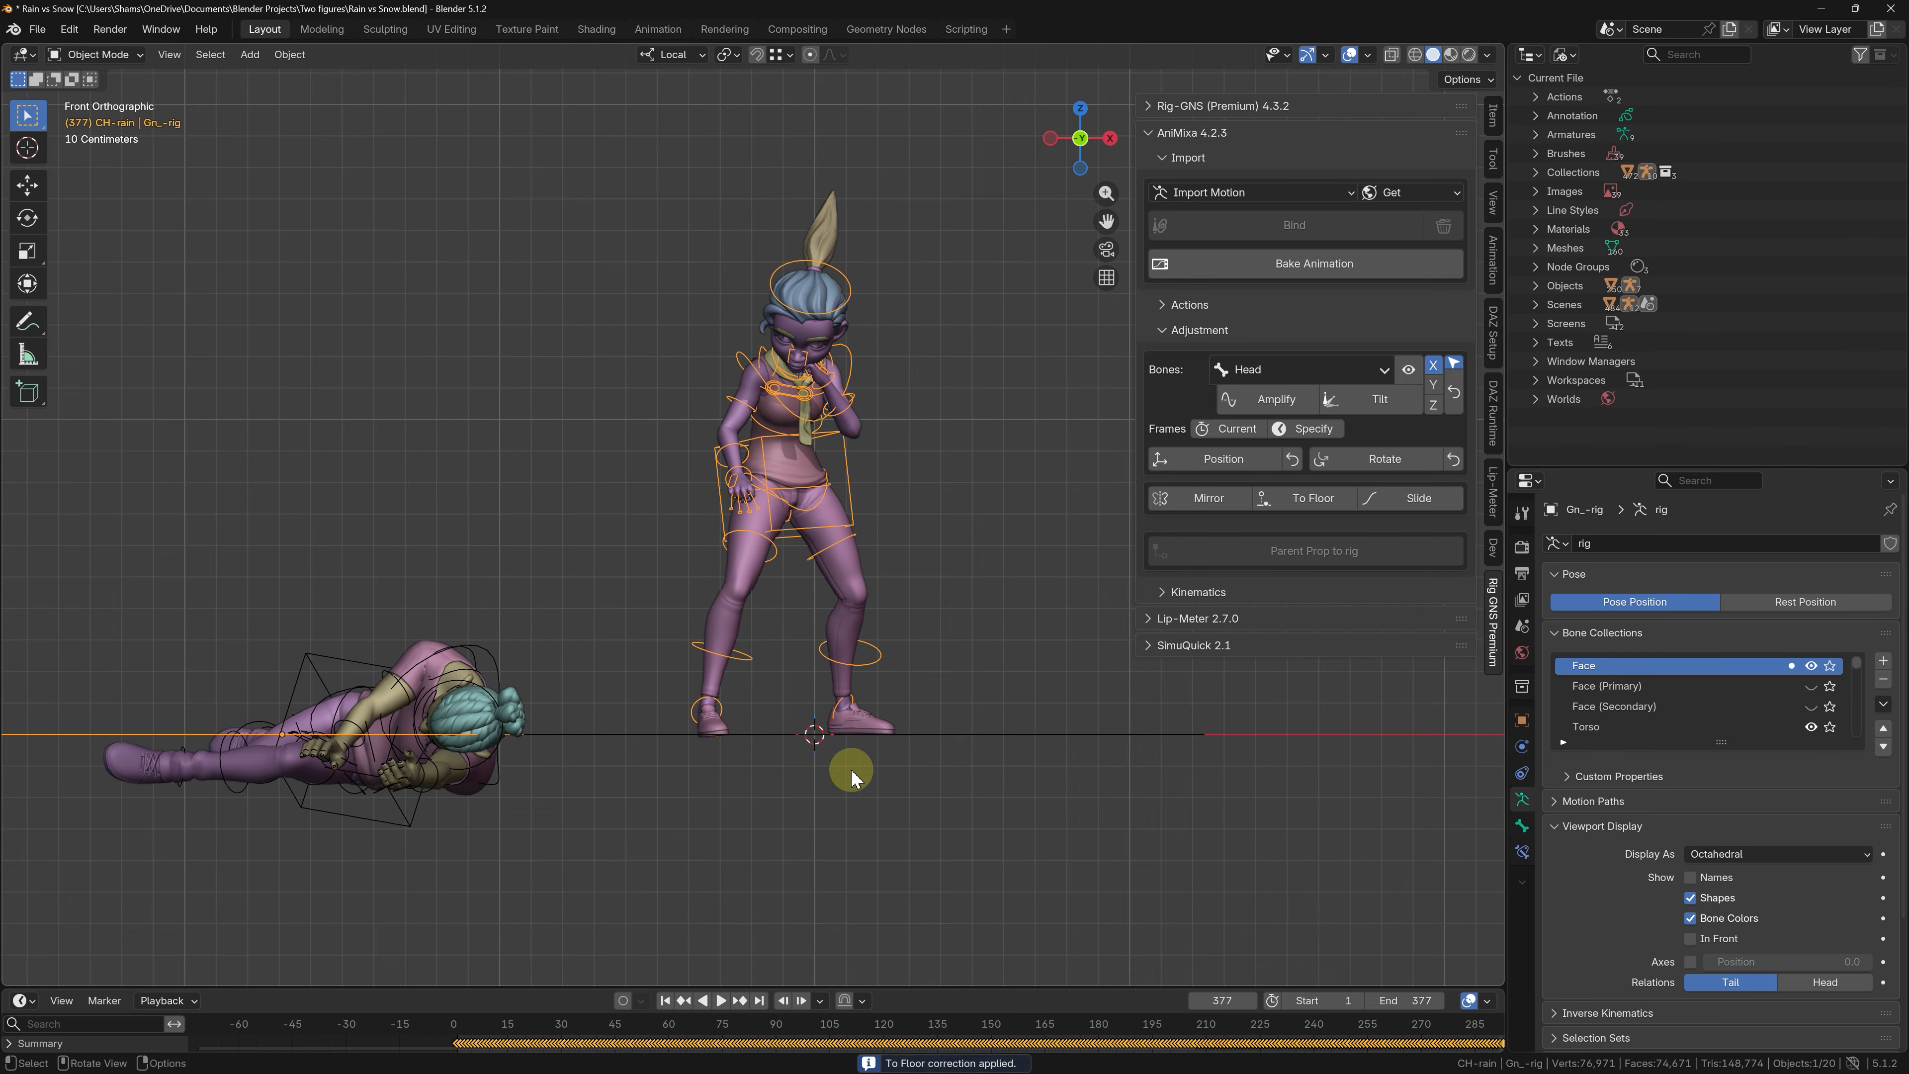
# - Play the fight from frame 1 to check the female's foot contact, stop at frame 288, and return to frame 1
pyautogui.click(665, 1000)
pyautogui.press('space')
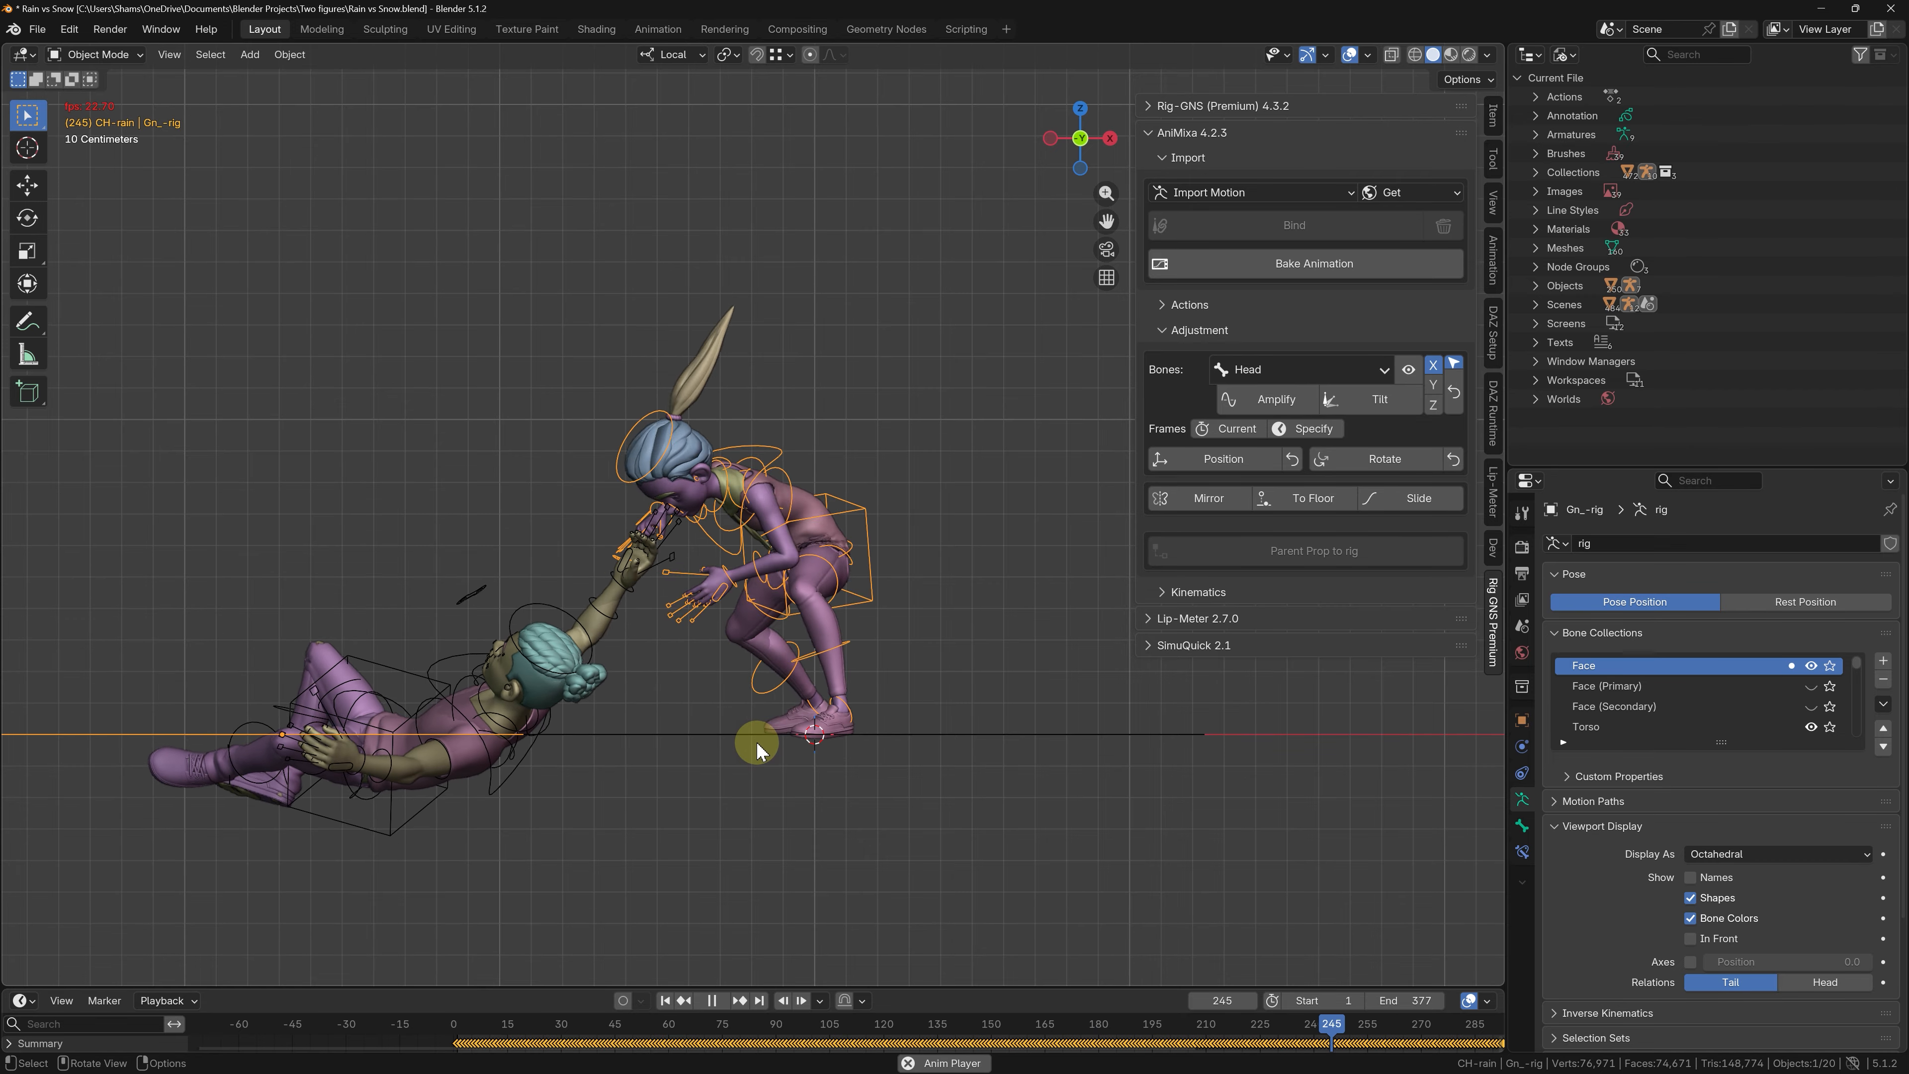
pyautogui.press('space')
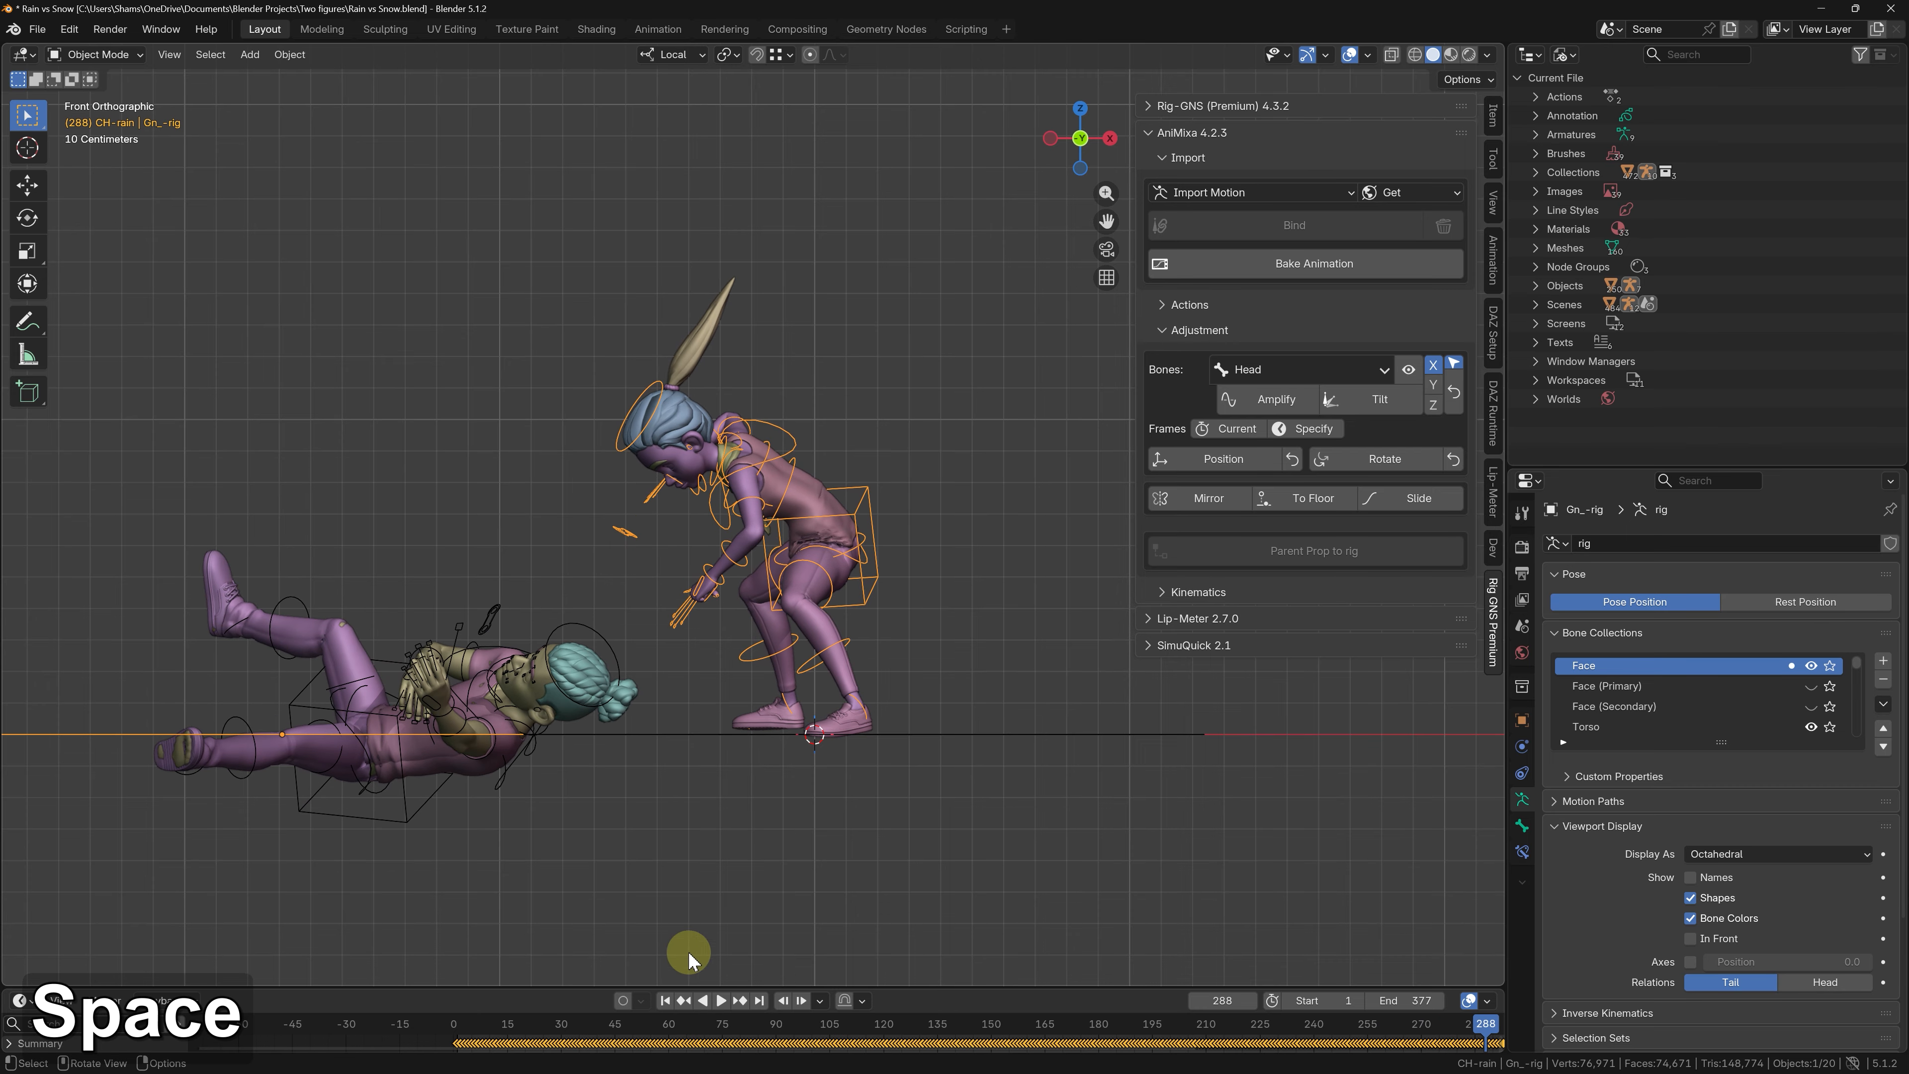
pyautogui.click(665, 1000)
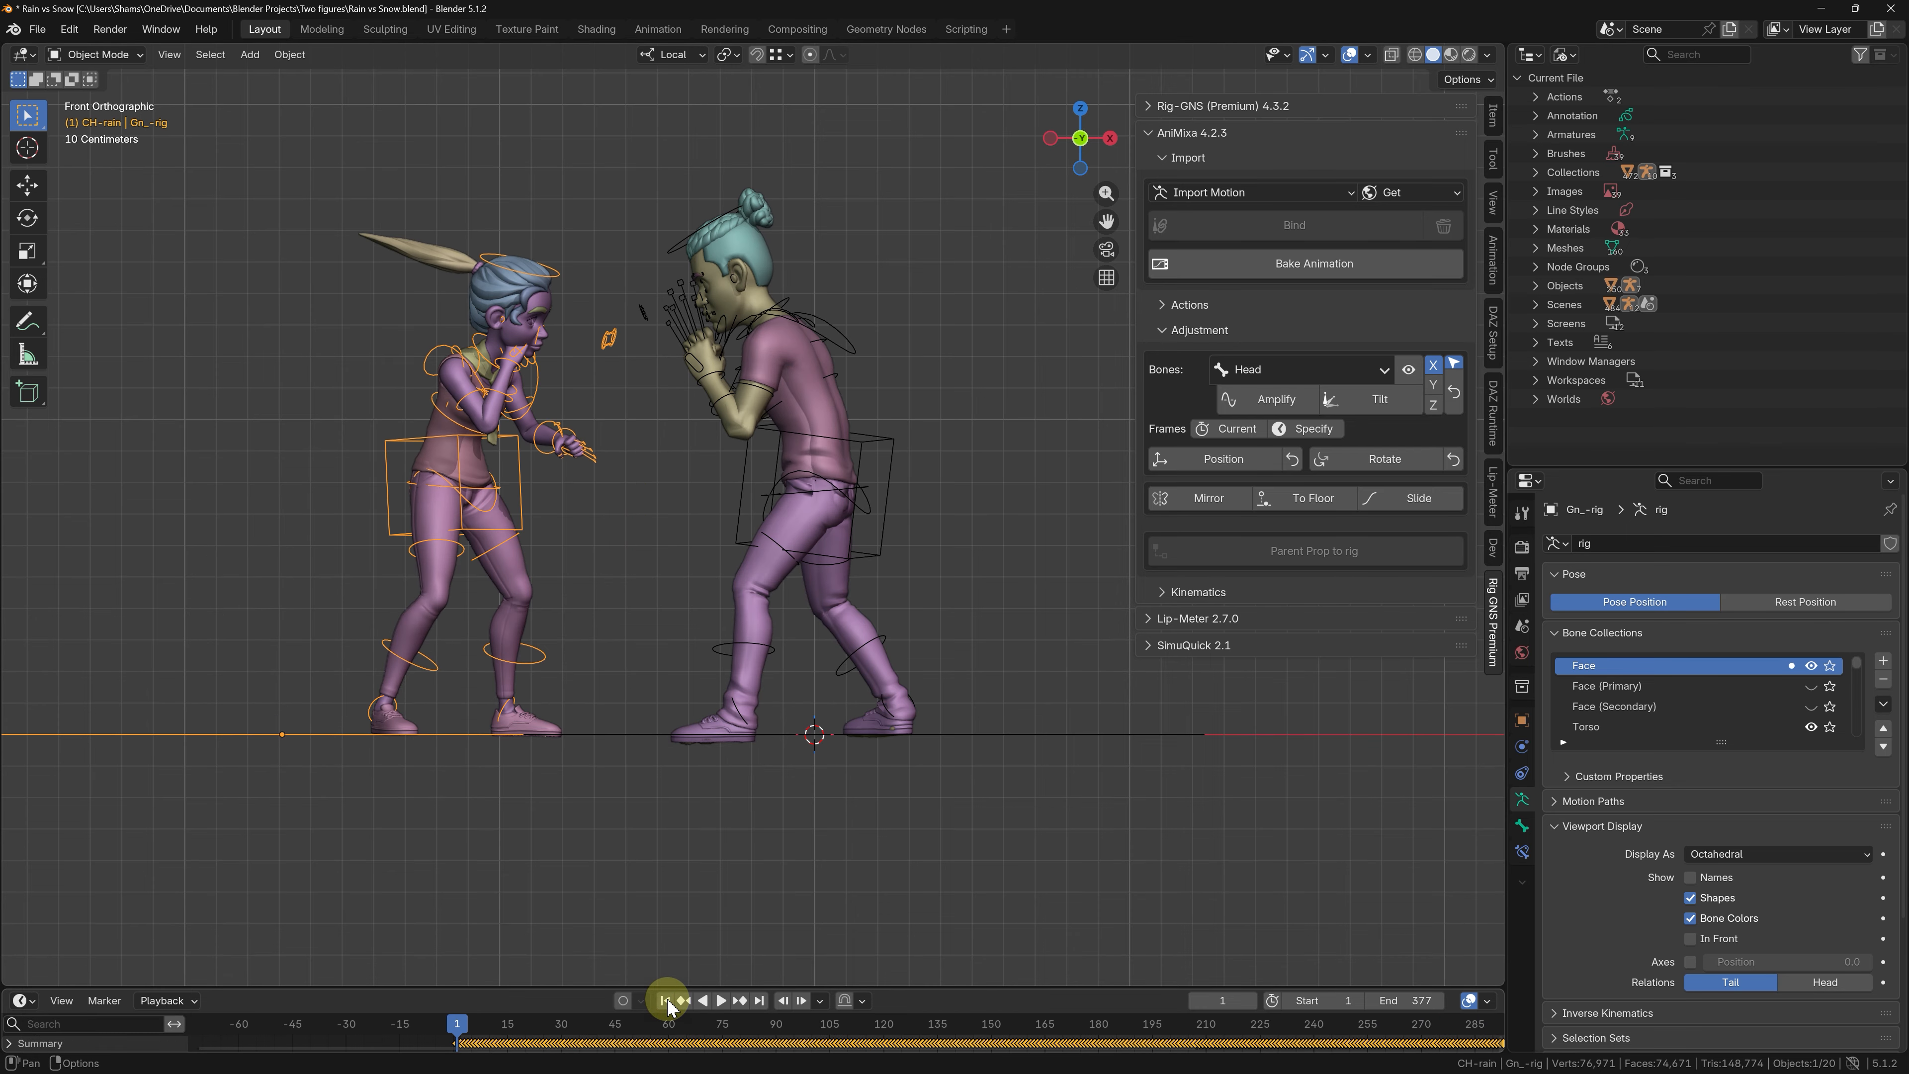
# - Select the male character's rig, scrub to frame 151 to find where his feet leave the floor, and return to frame 1
pyautogui.click(741, 521)
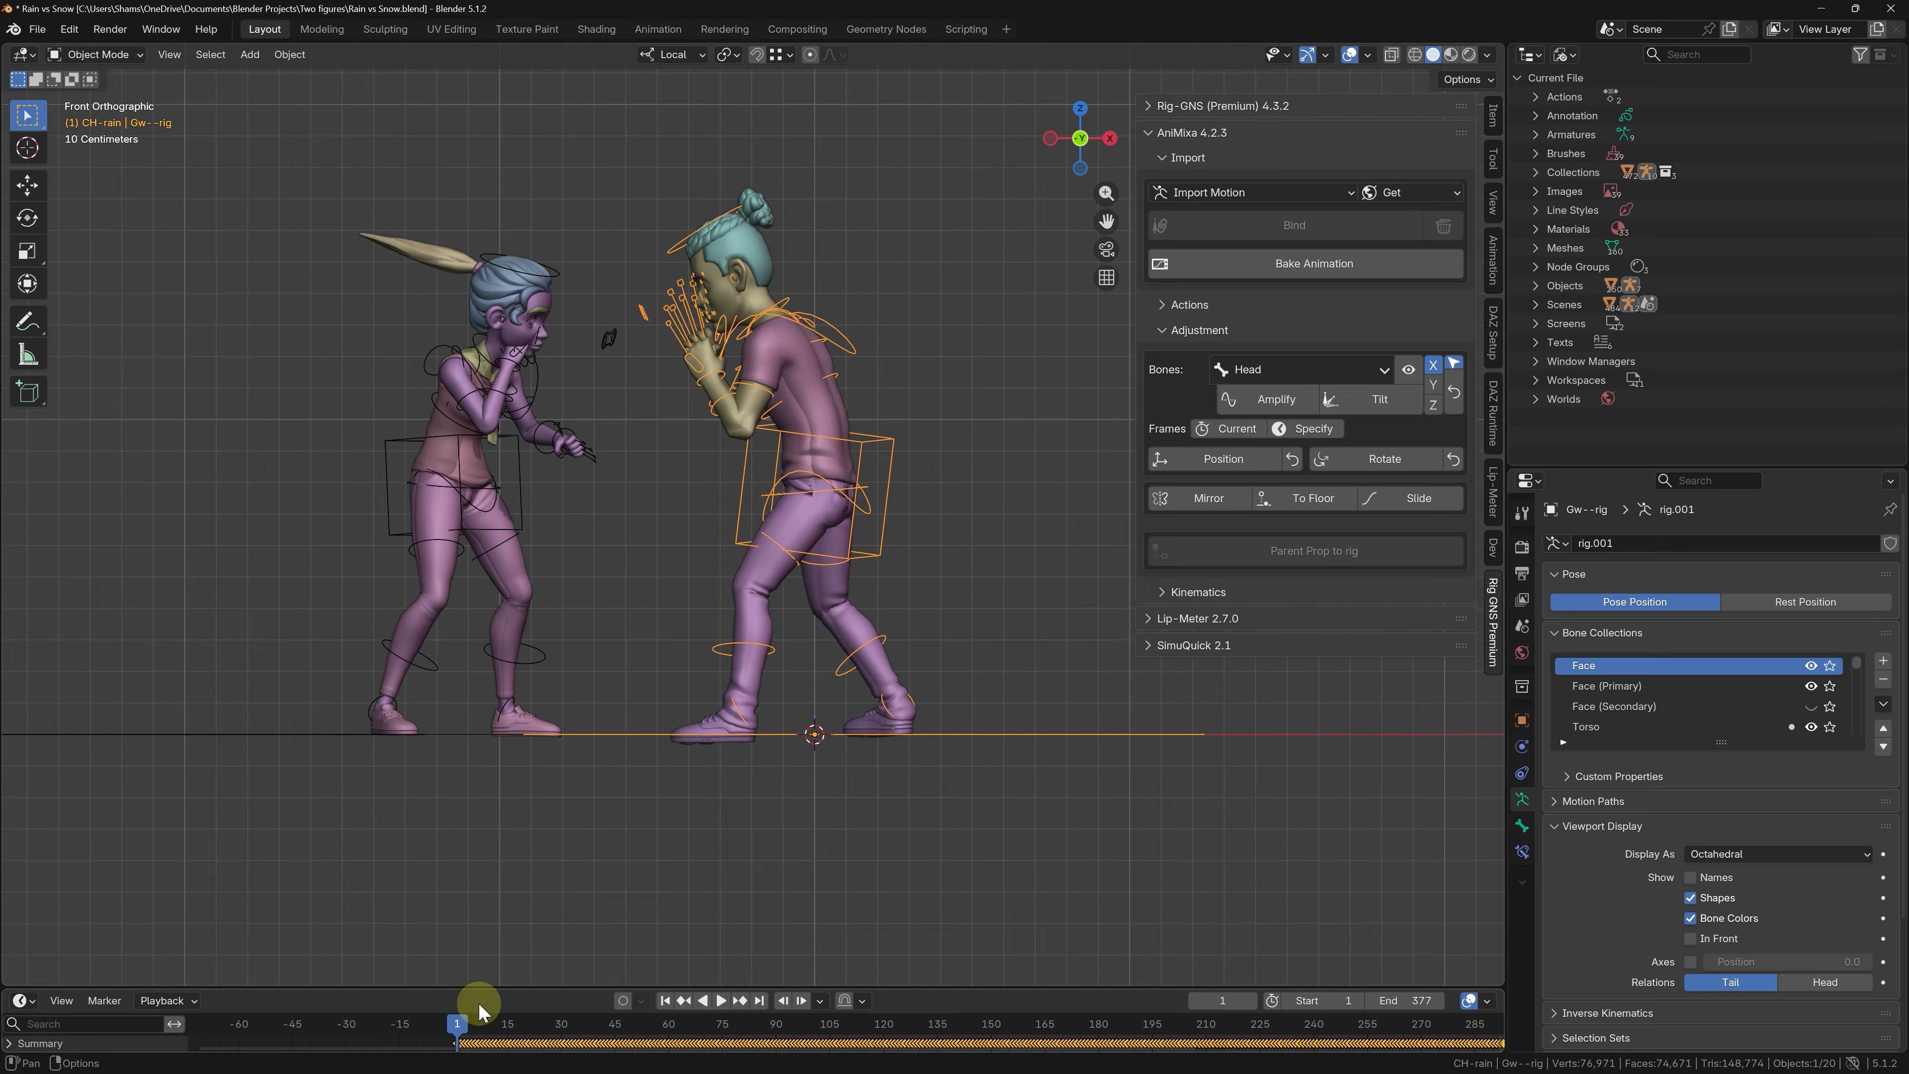
pyautogui.moveTo(458, 1016); pyautogui.dragTo(994, 1002)
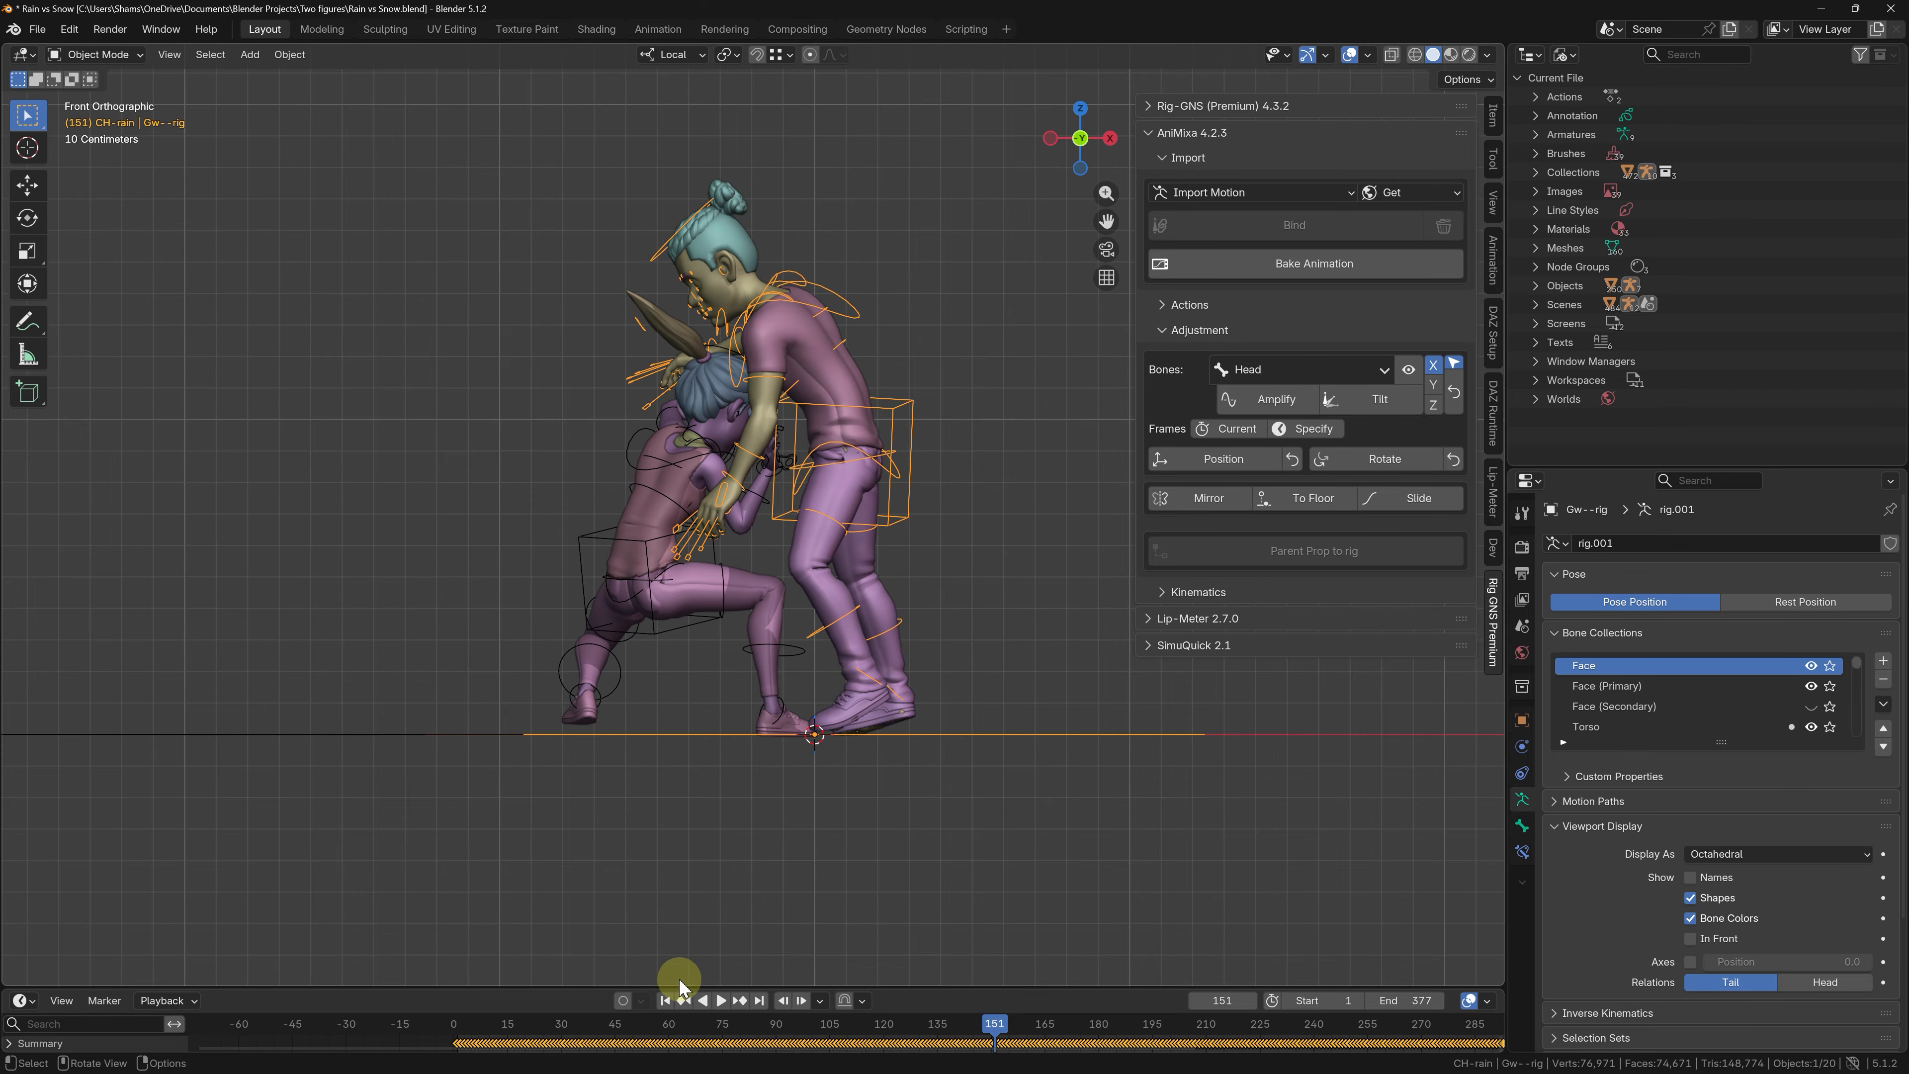
pyautogui.click(665, 1002)
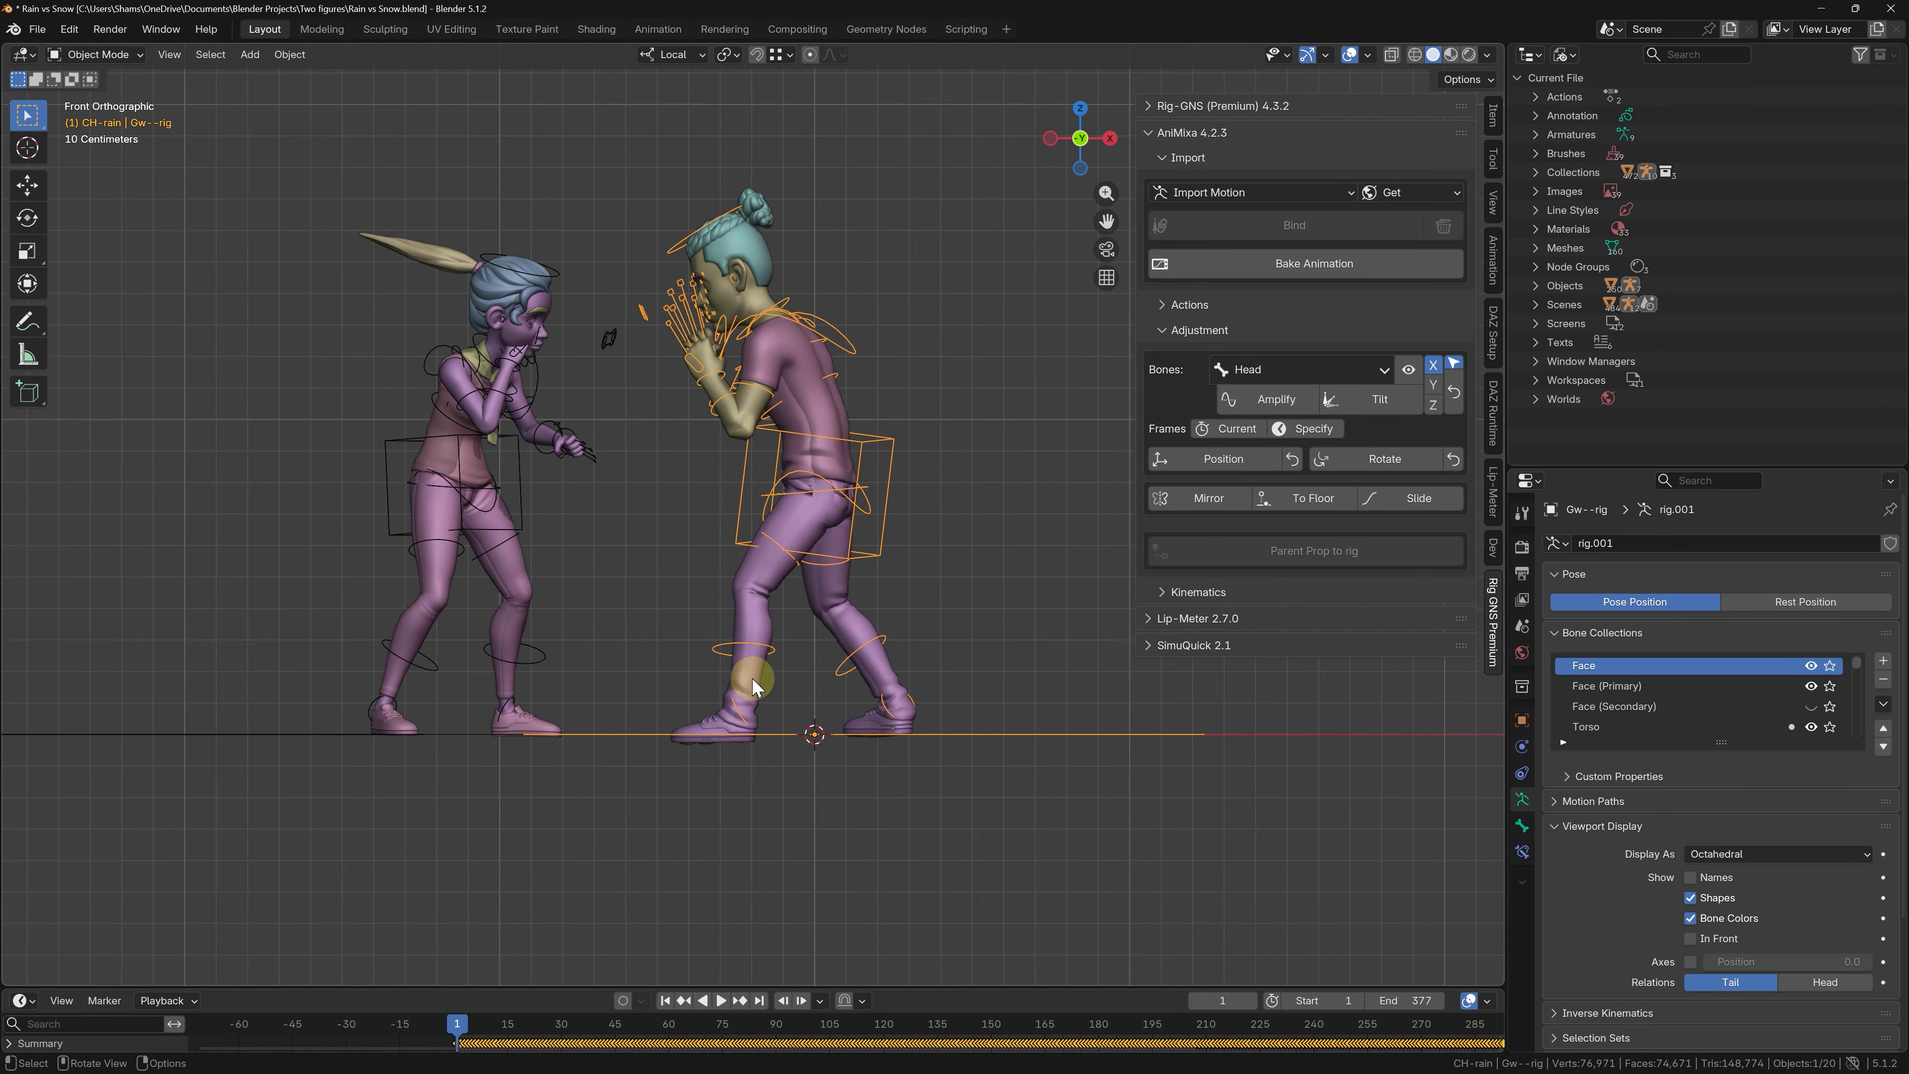
# - Raise the male character's animation with the Position adjustment until his front shoe rests on the floor line at frame 1
pyautogui.scroll(8, 763, 763)
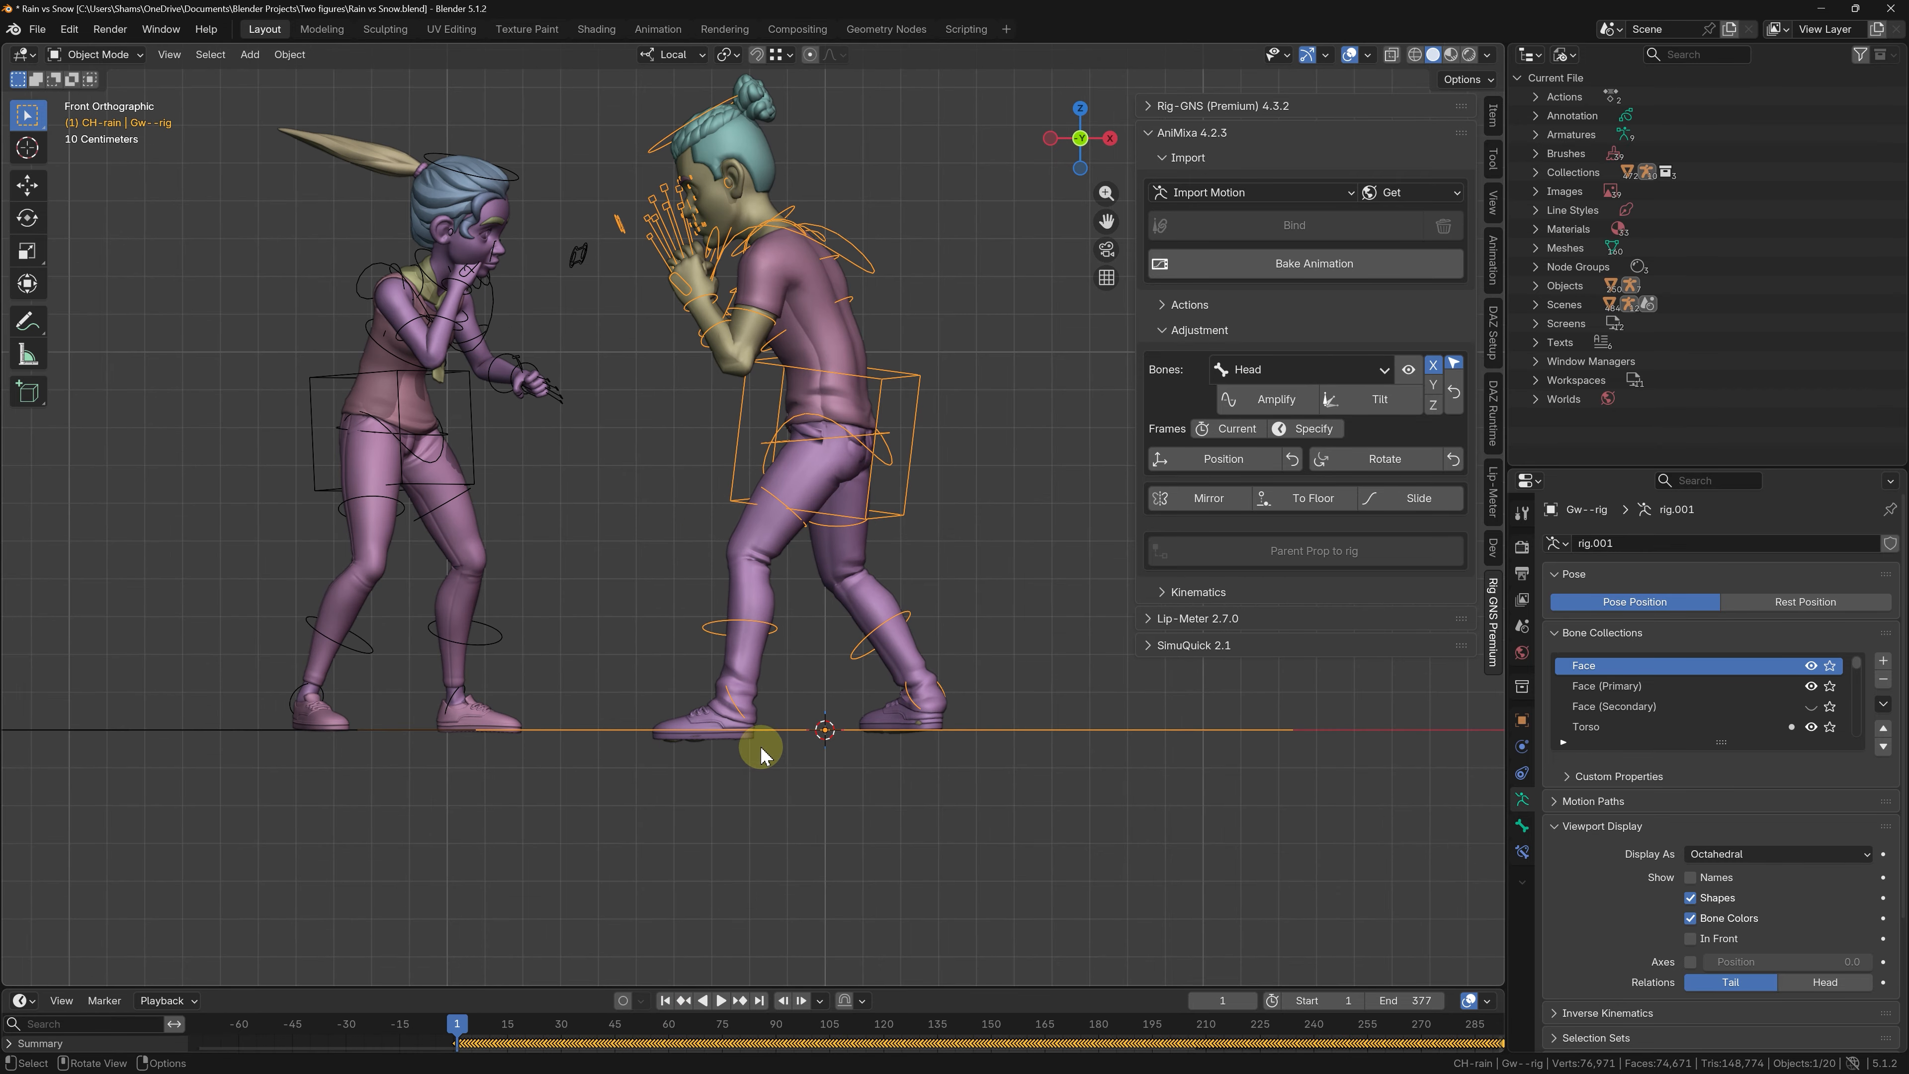
pyautogui.scroll(1, 642, 728)
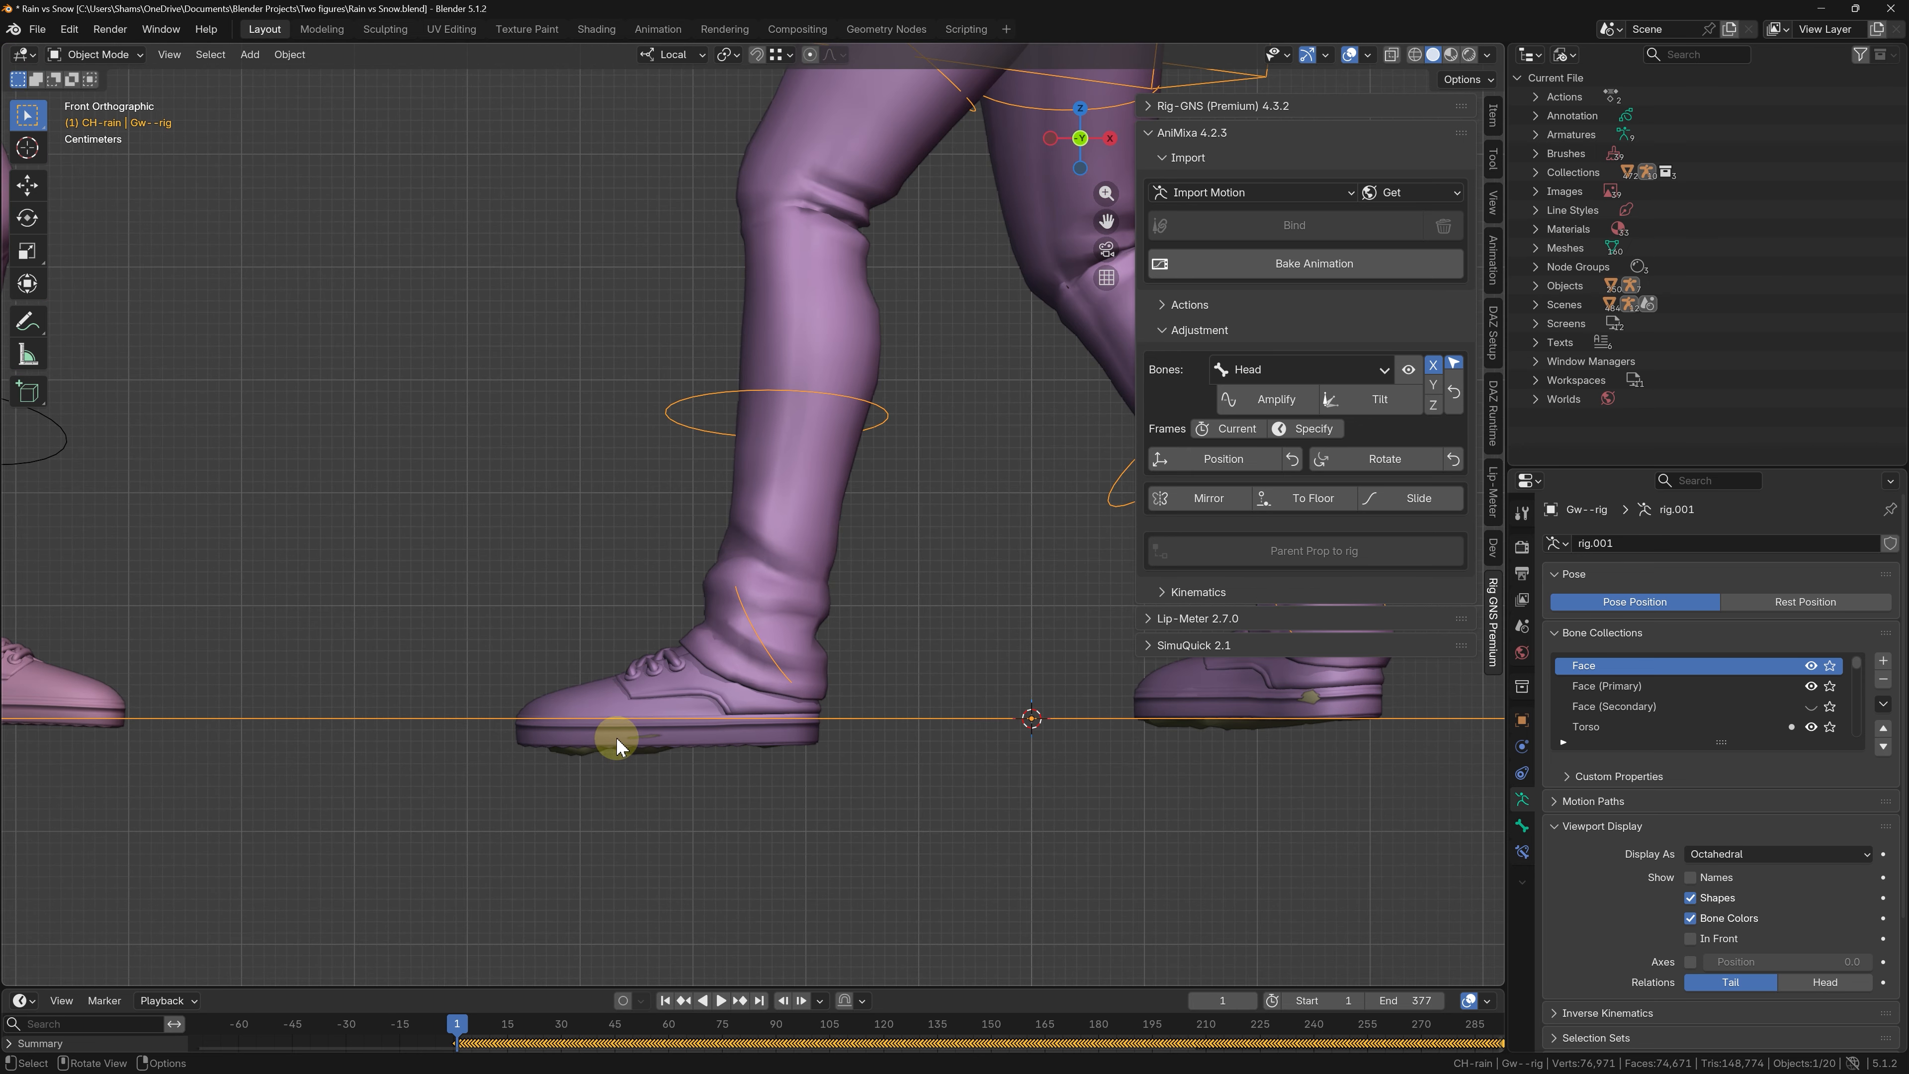
pyautogui.scroll(-2, 755, 729)
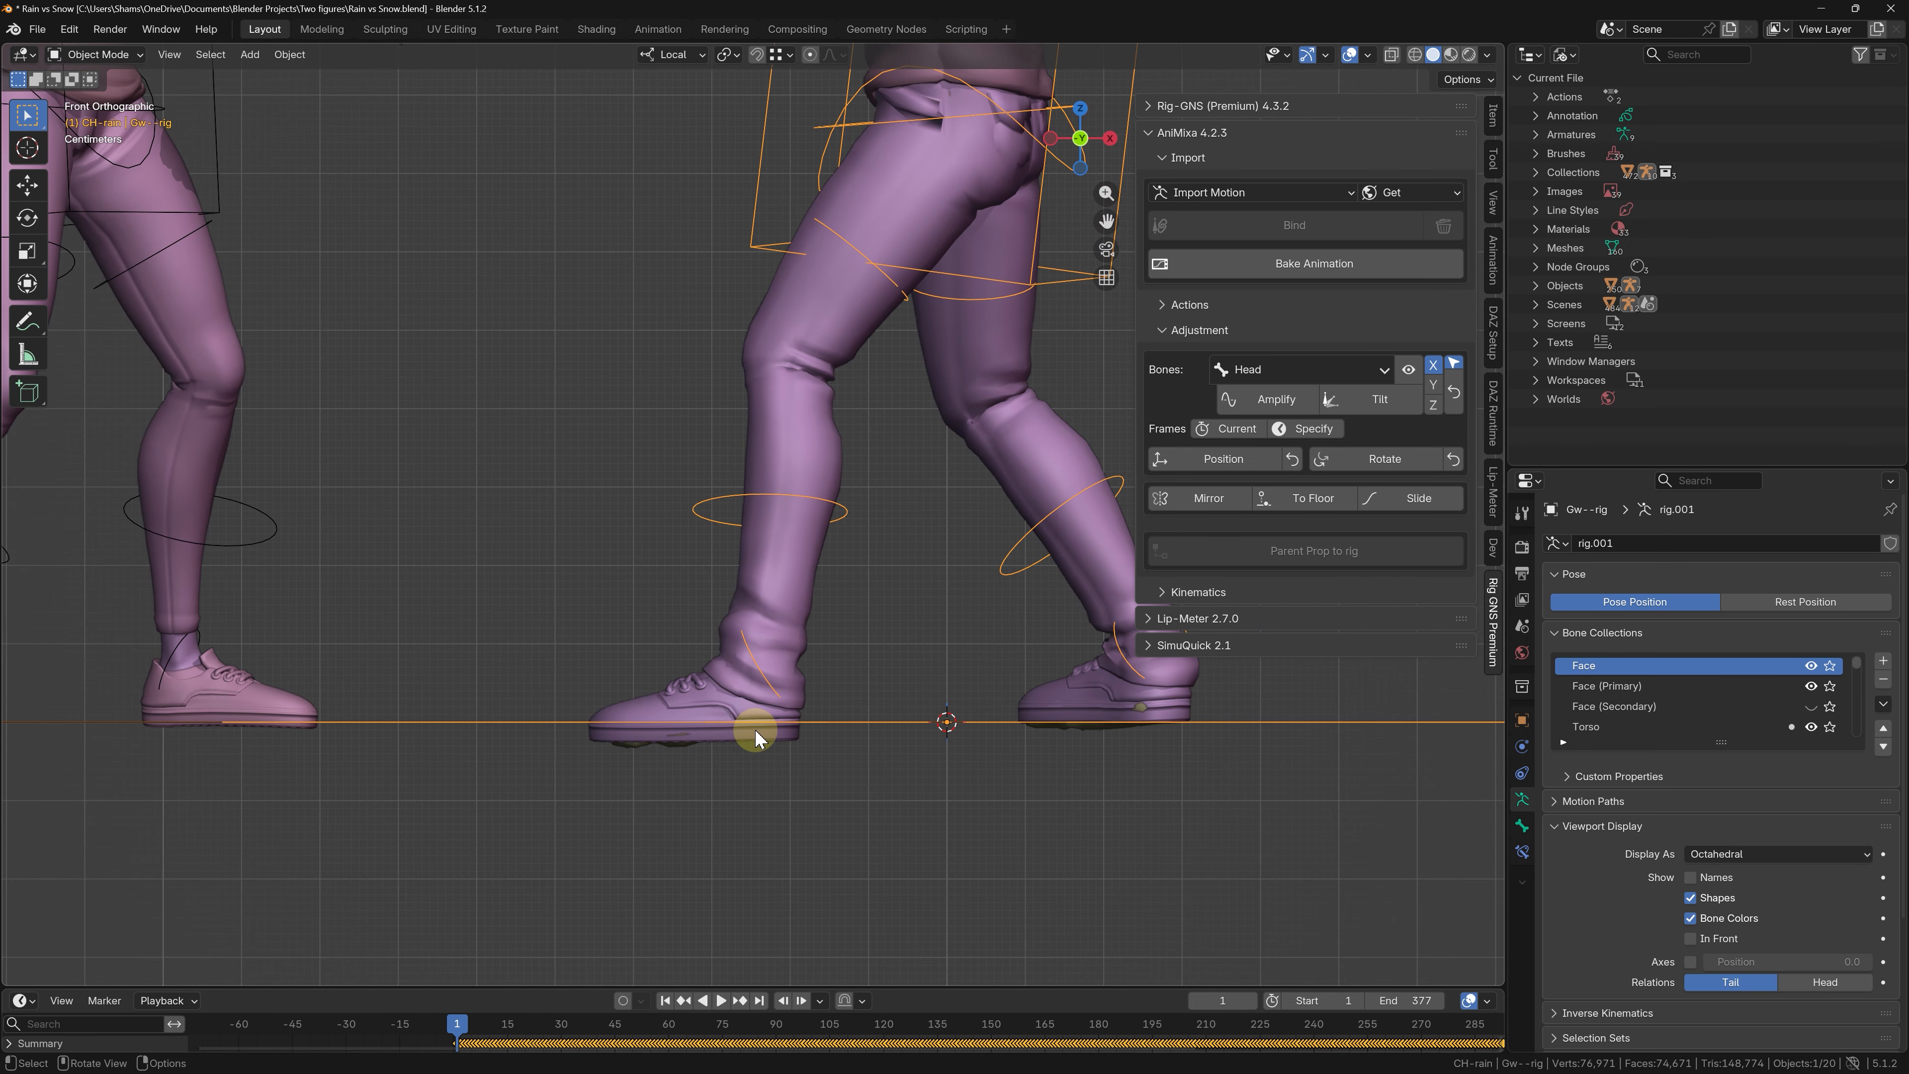
pyautogui.click(1233, 459)
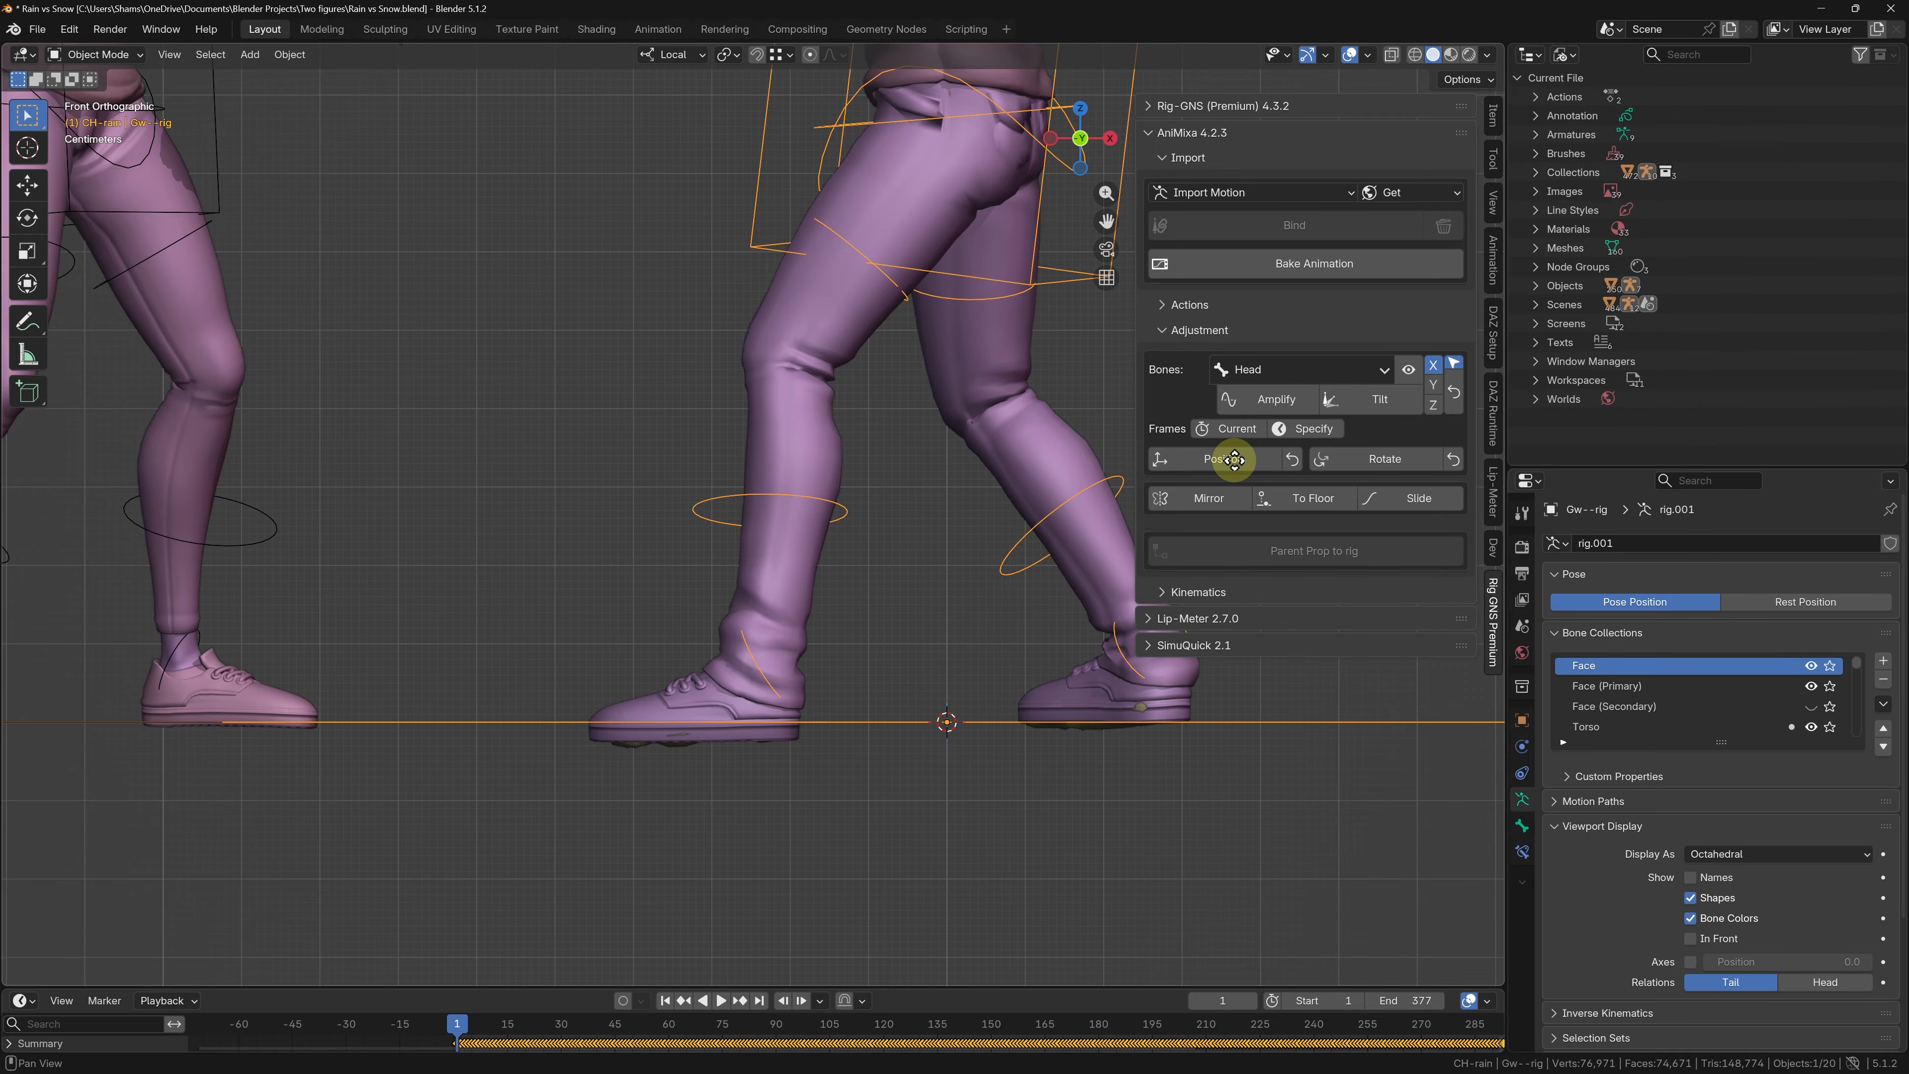
pyautogui.moveTo(1233, 460); pyautogui.dragTo(1236, 459)
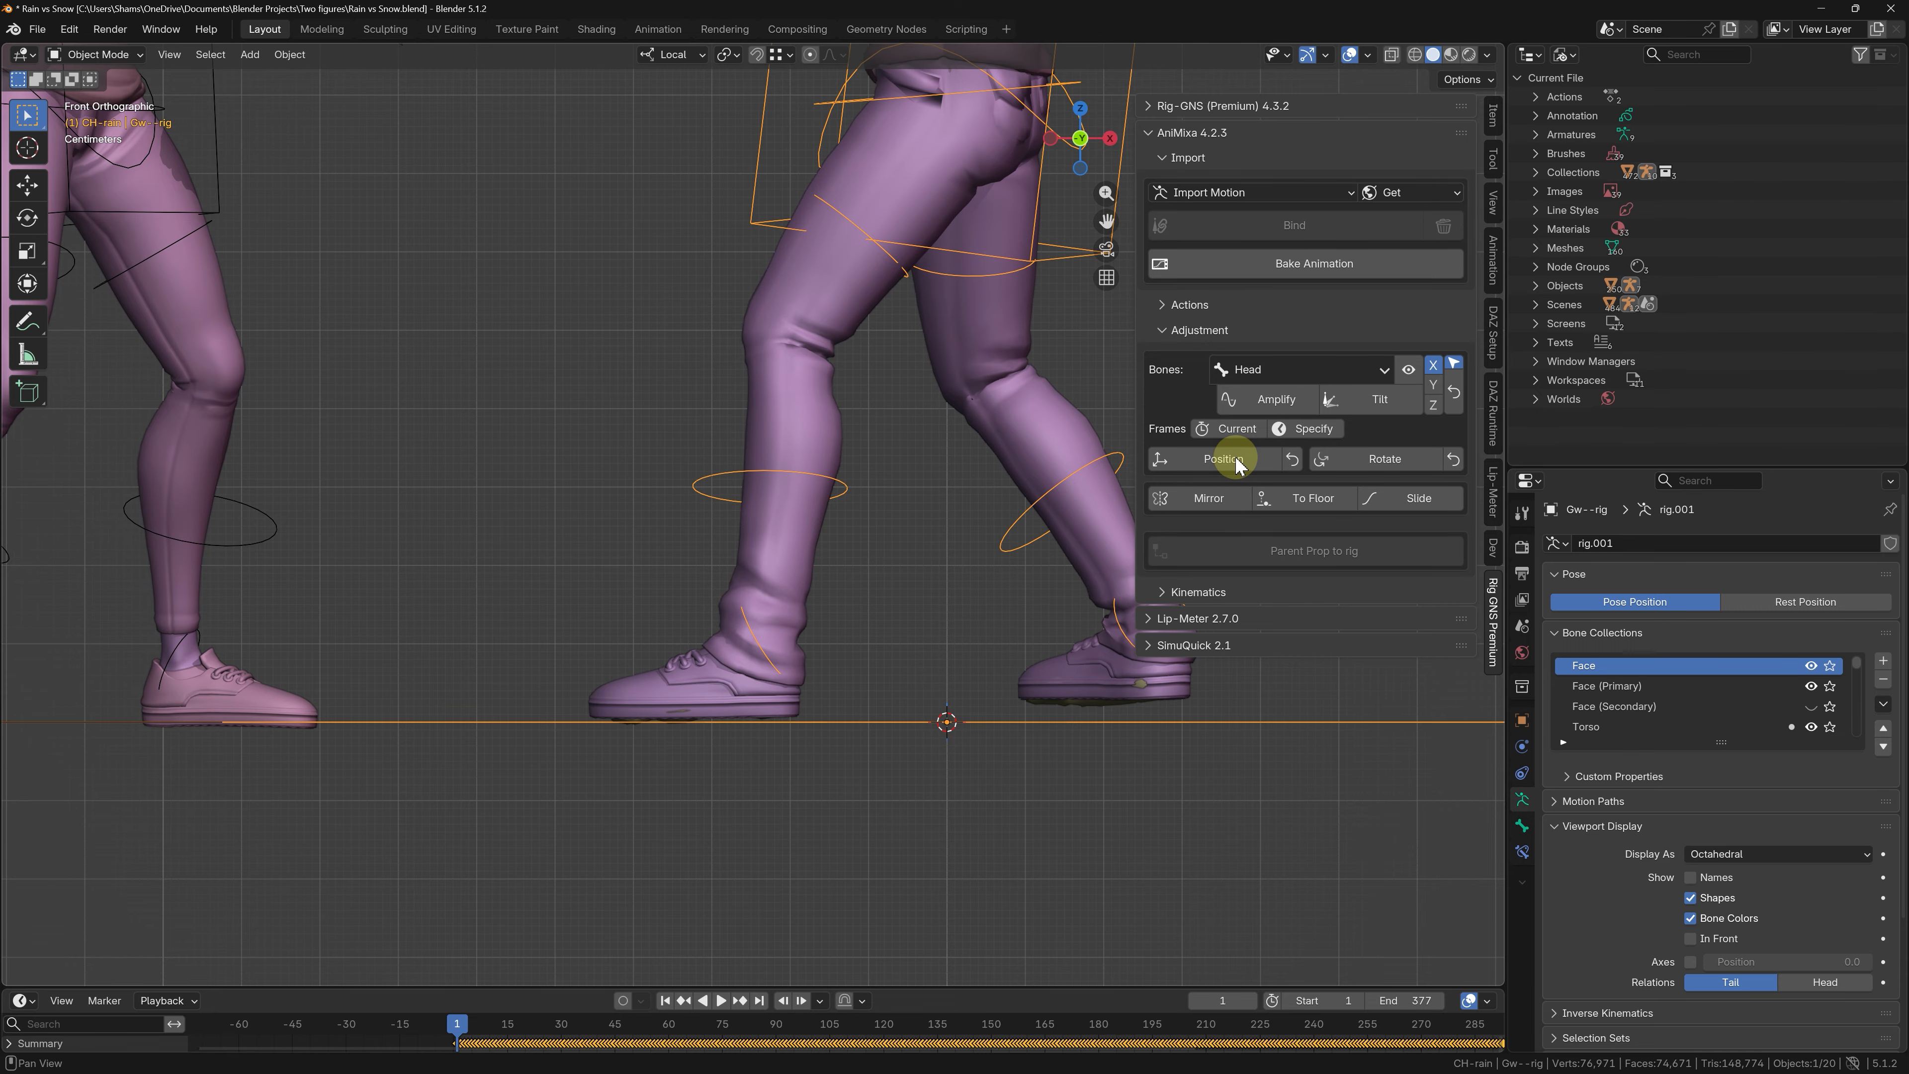
pyautogui.scroll(-6, 667, 676)
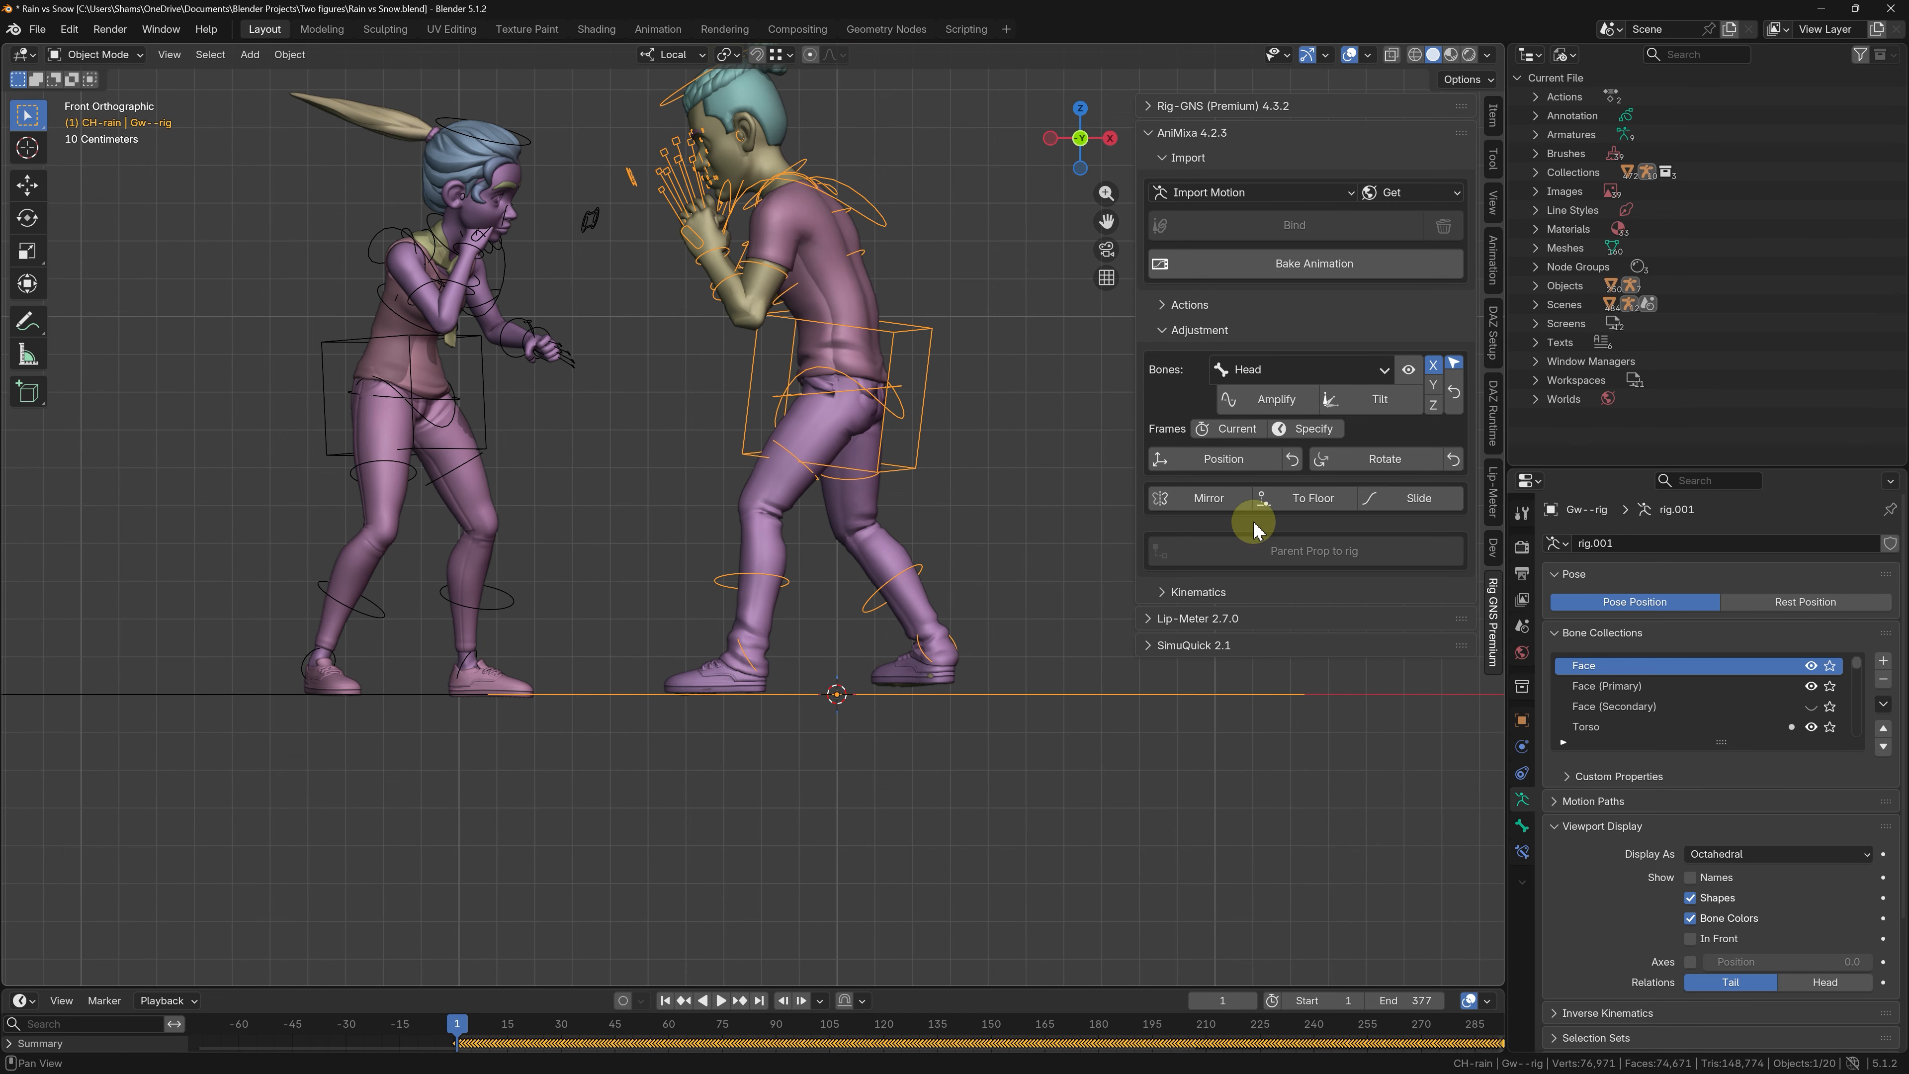
# - Place the male character on the floor with To Floor over frames 1 to 151, using the toes
pyautogui.click(1281, 500)
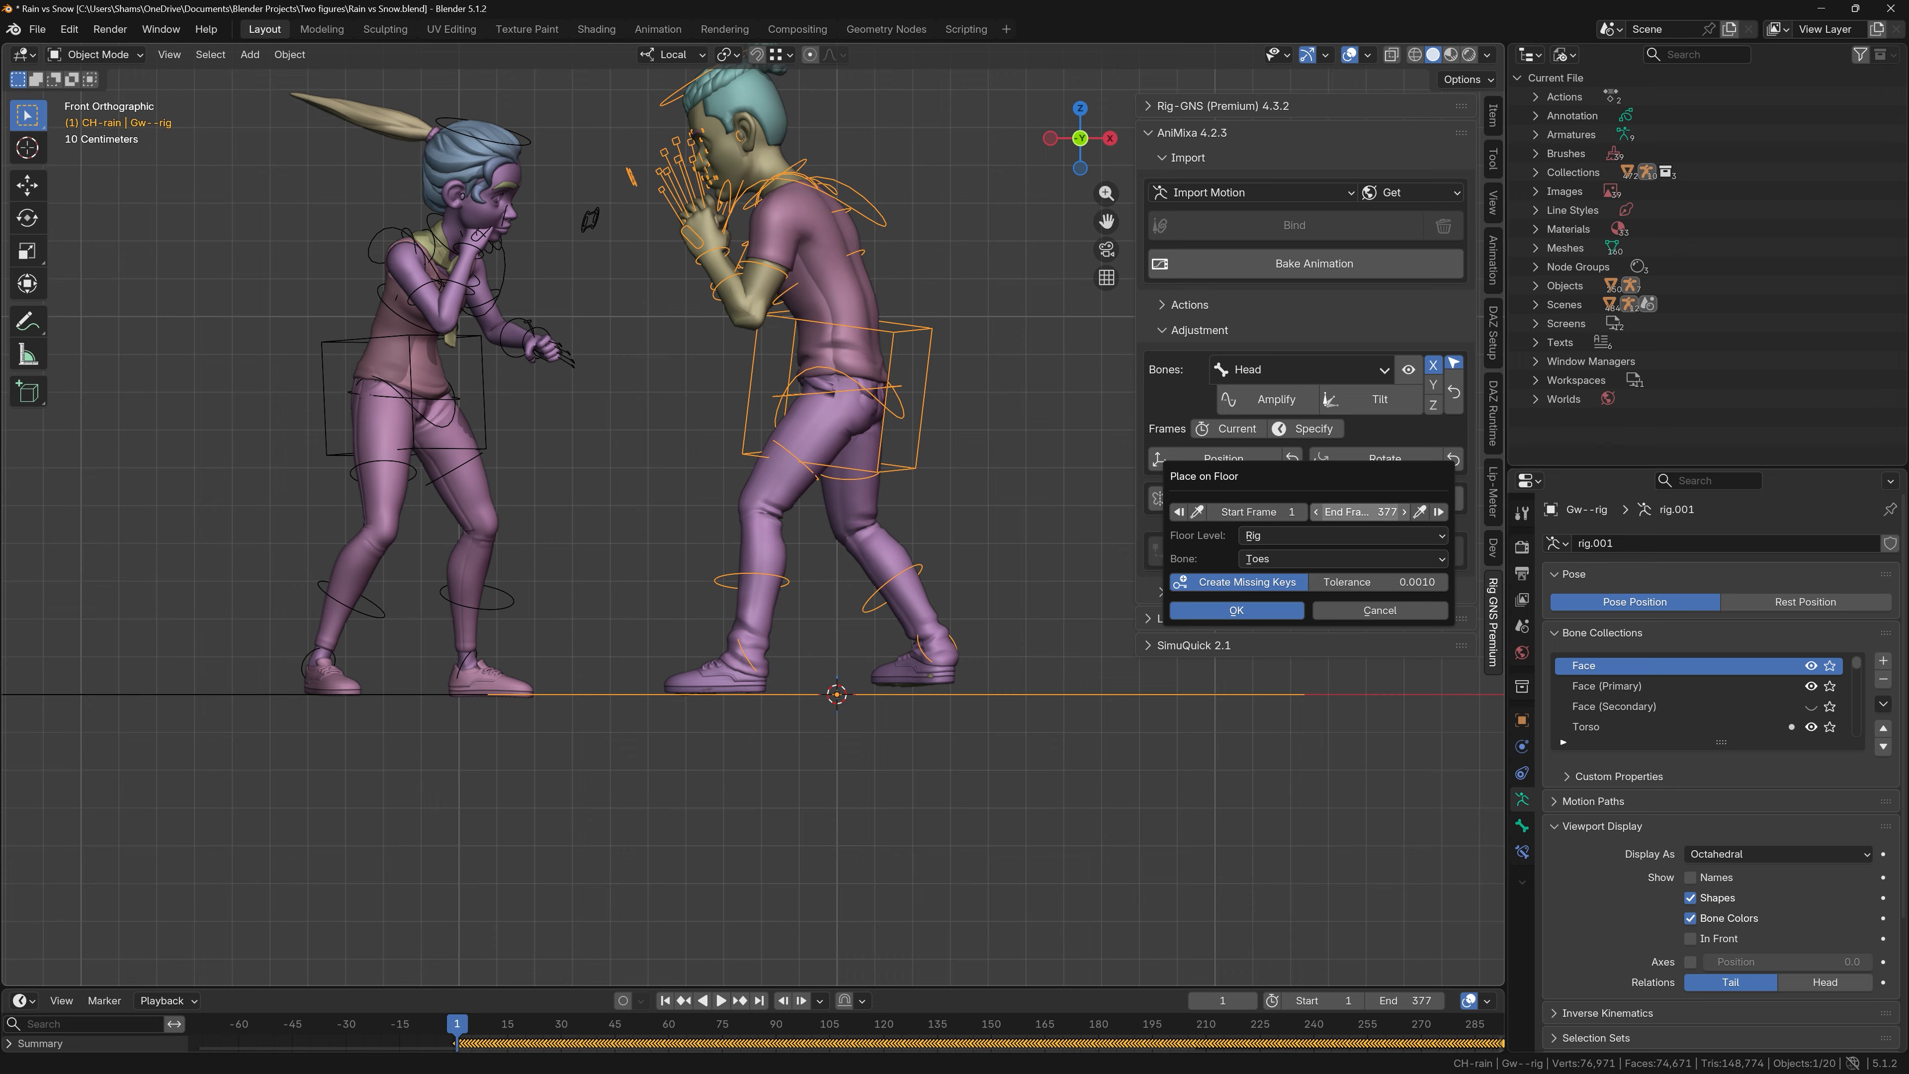
pyautogui.click(1339, 515)
pyautogui.write('151')
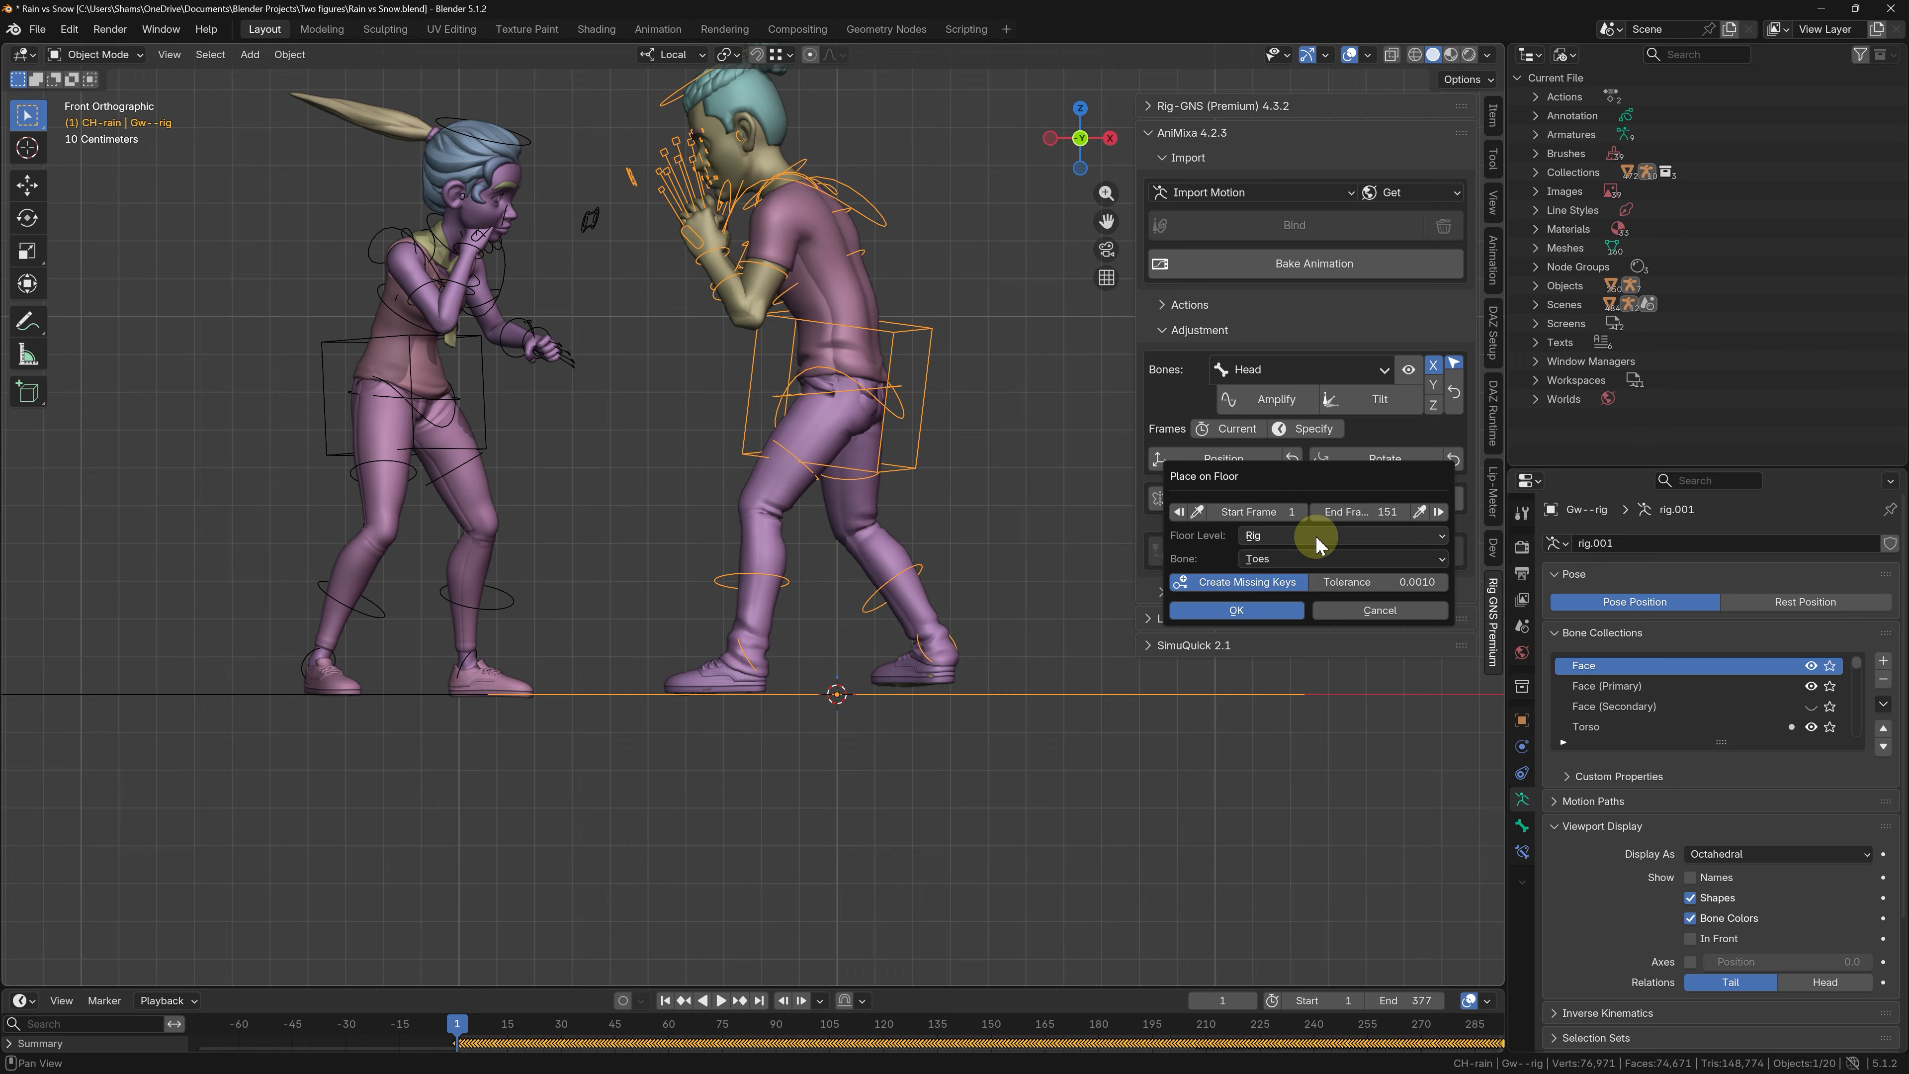
pyautogui.click(1237, 609)
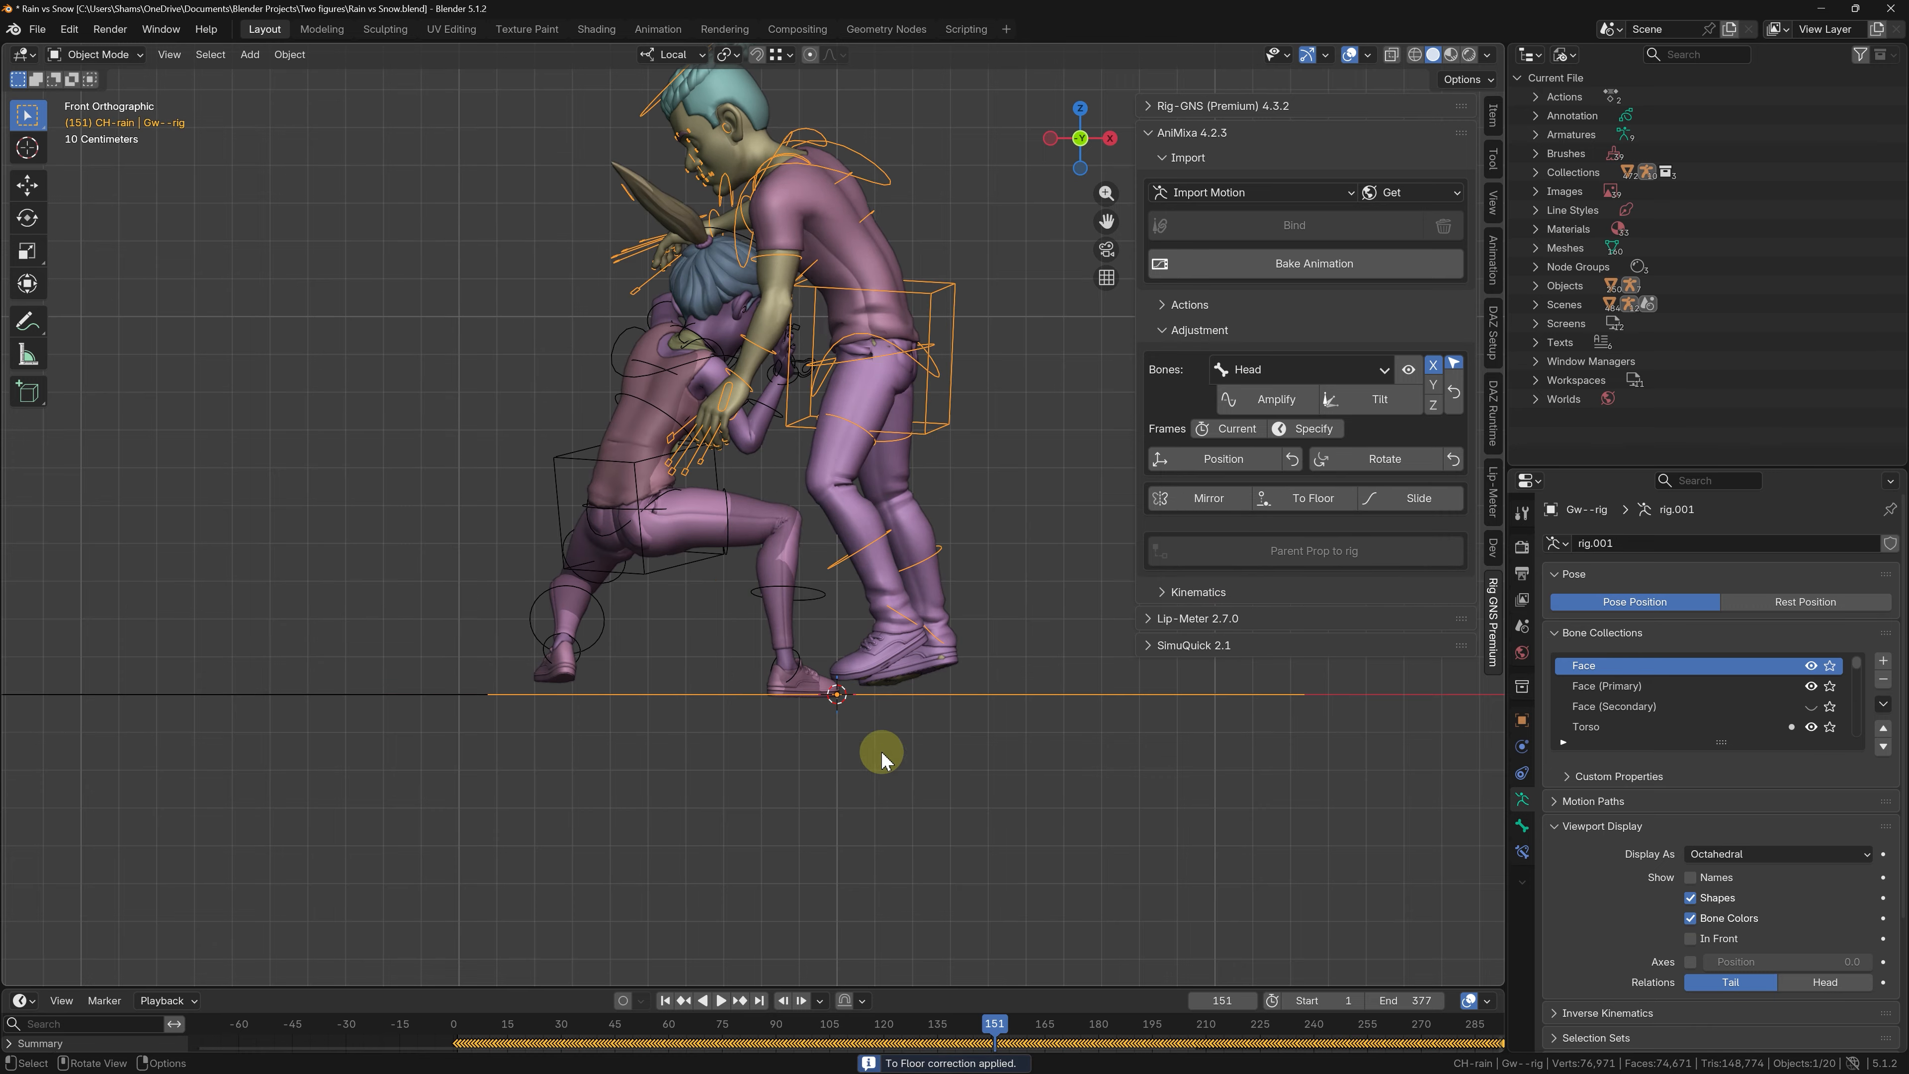
# - Play the fight in front view to check the male's floor contact and the throw that follows frame 151
pyautogui.press('space')
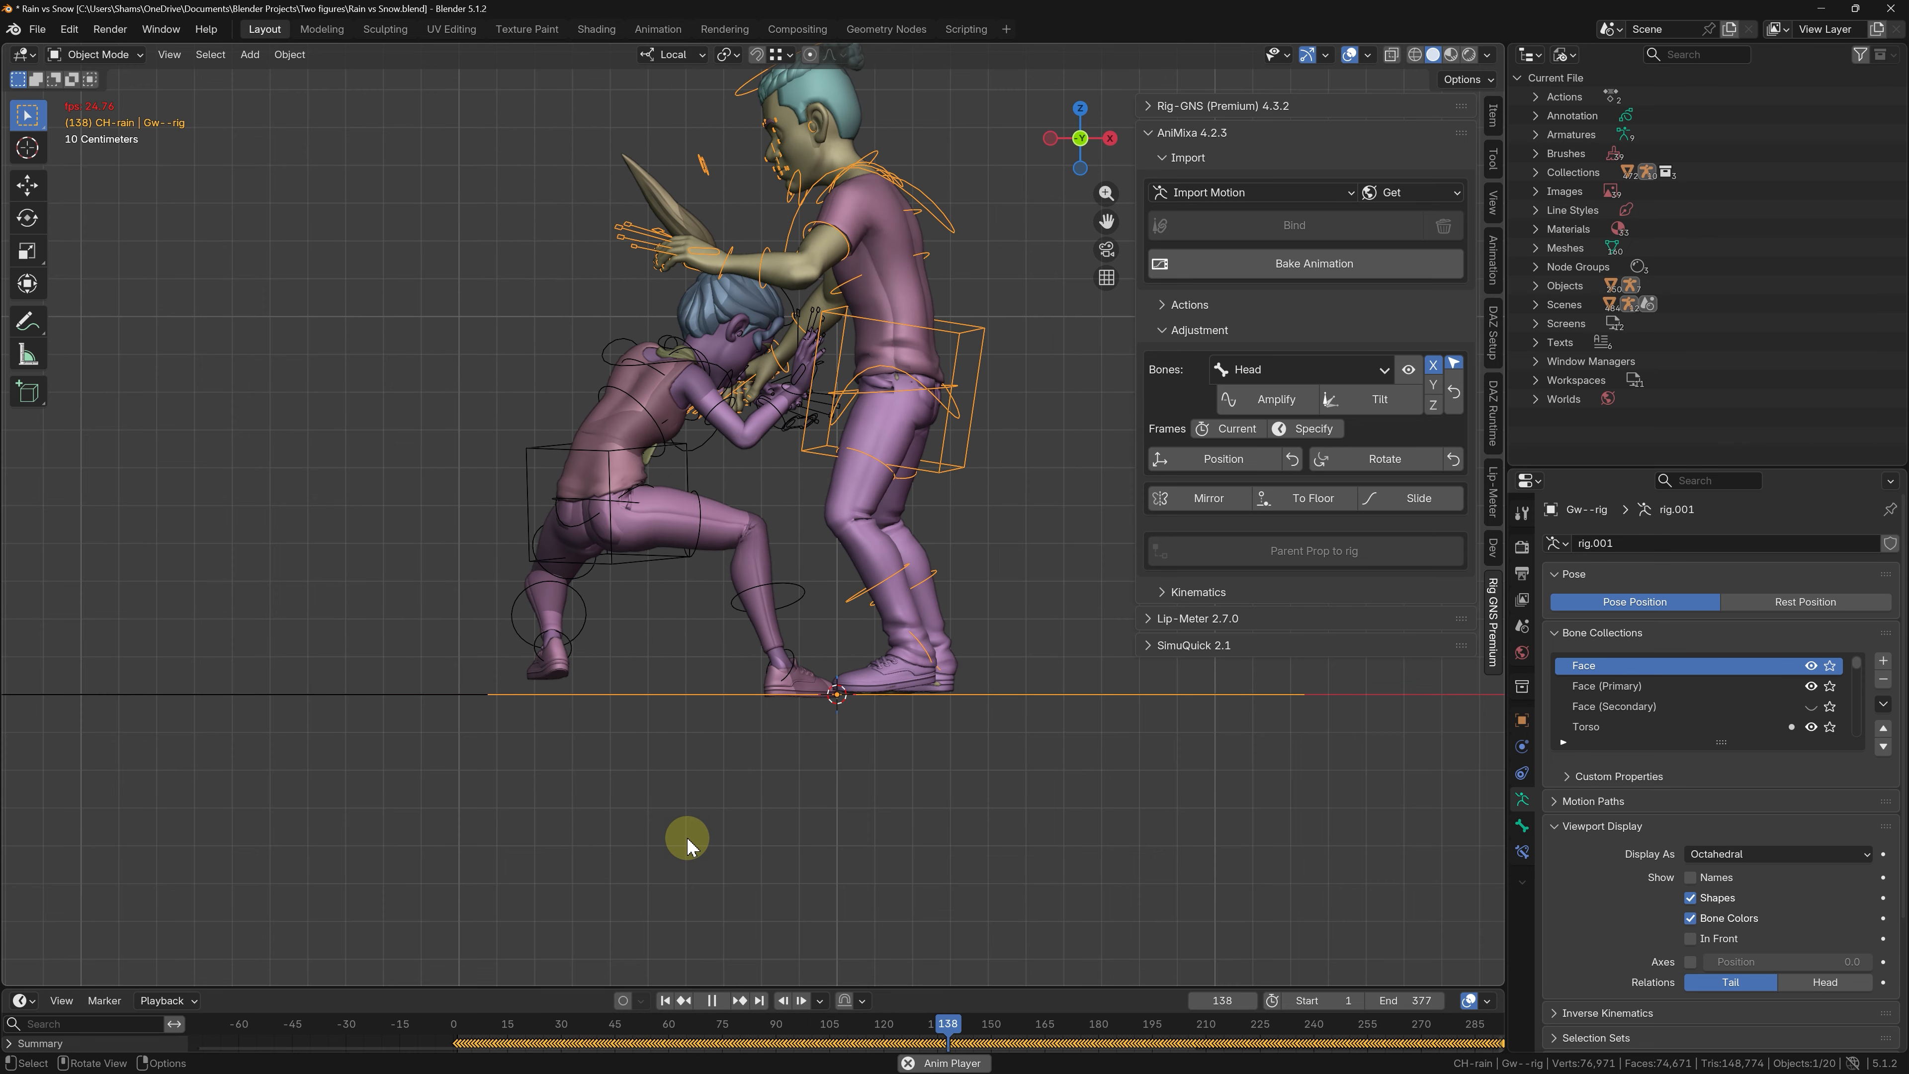
pyautogui.press('space')
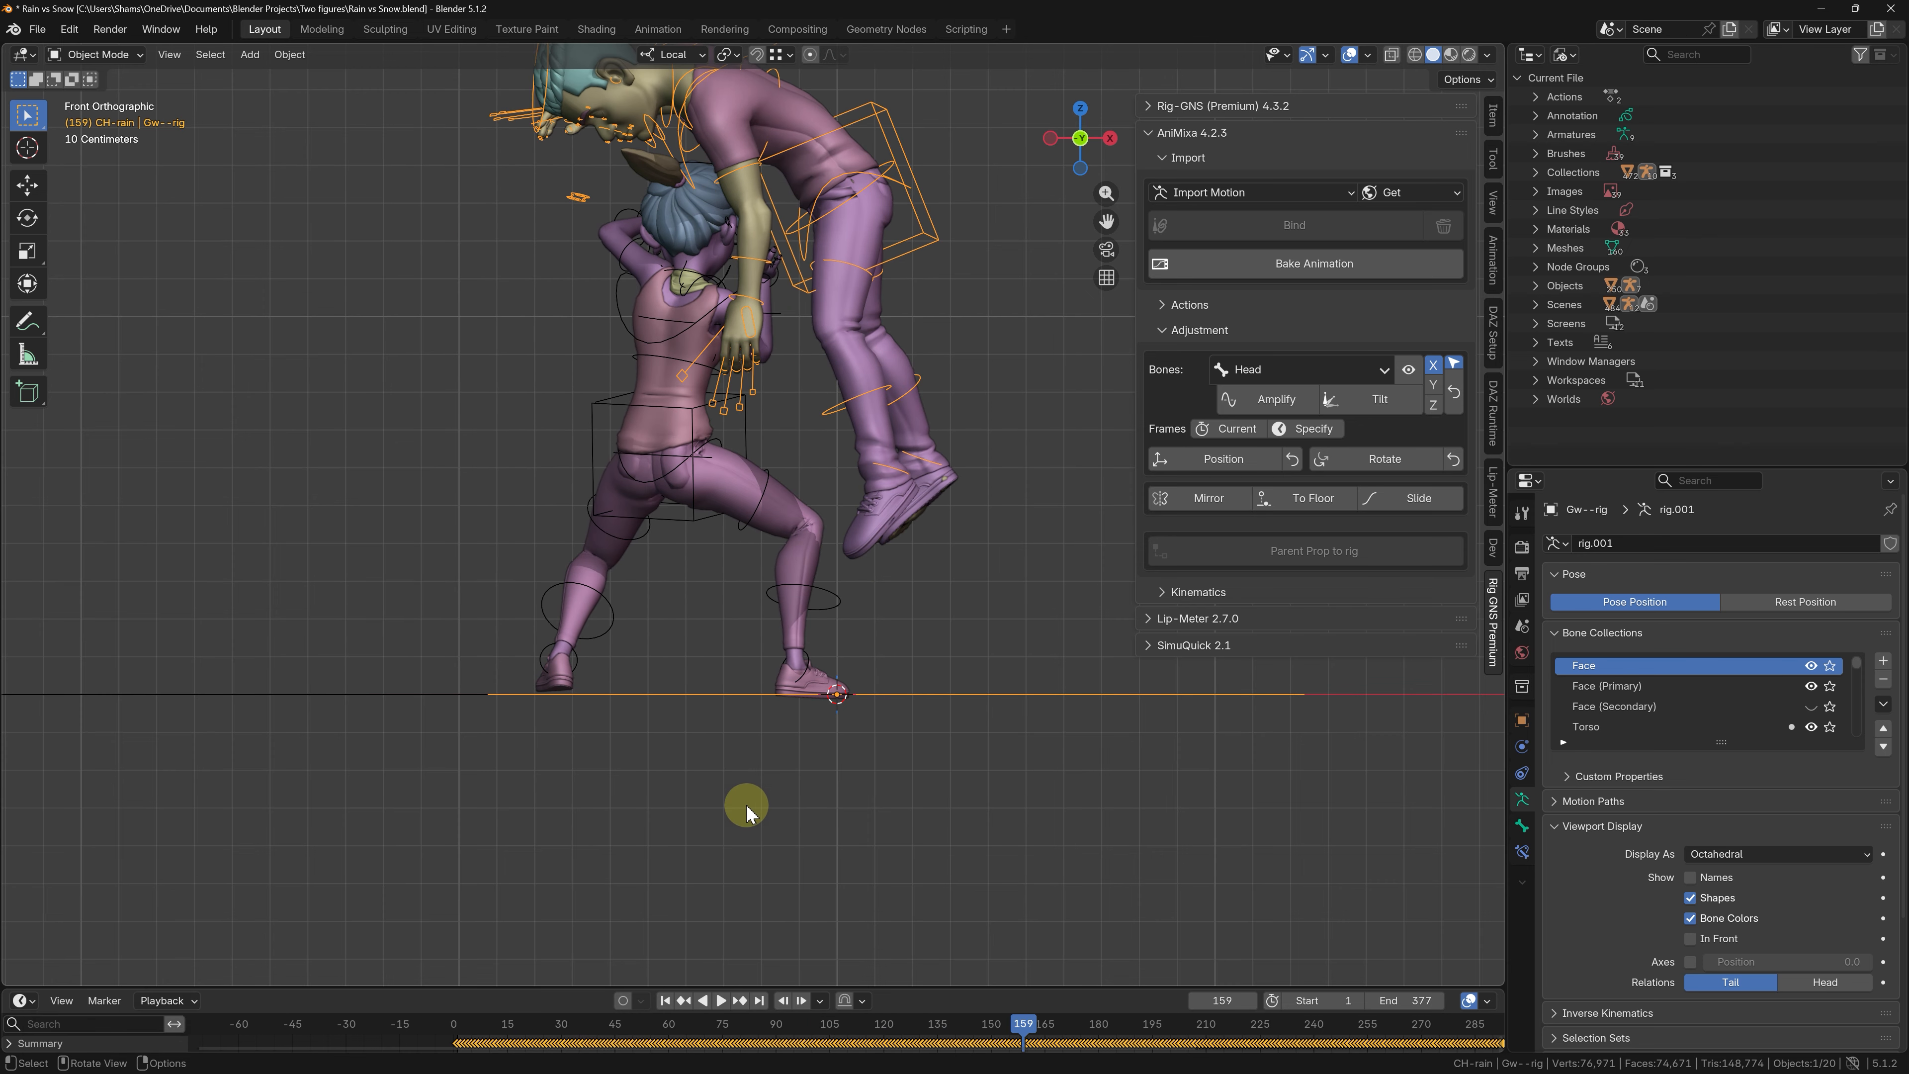
pyautogui.scroll(-1, 746, 804)
pyautogui.press('space')
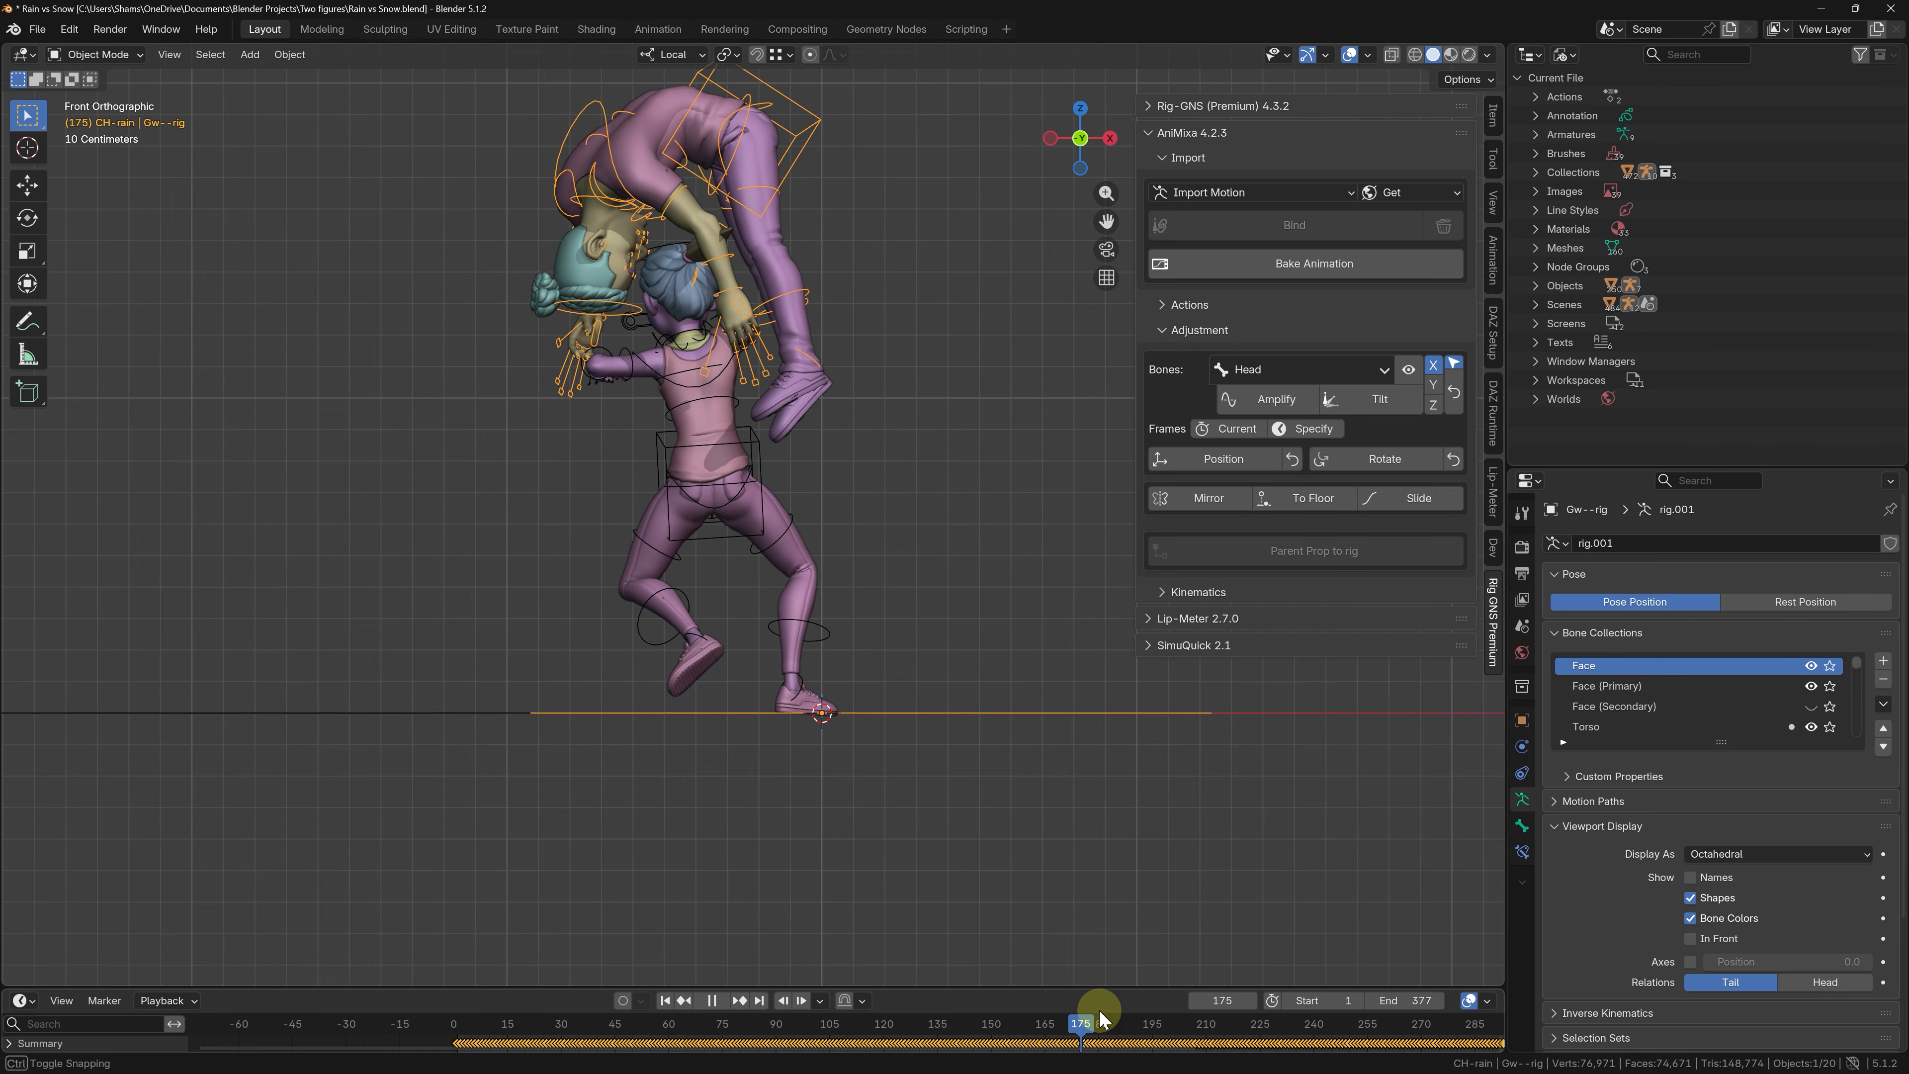
# - Go to frame 203 and apply To Floor to the male over frames 203 to 377, using the lowest bone
pyautogui.moveTo(1187, 997)
pyautogui.mouseDown()
pyautogui.moveTo(1205, 1000)
pyautogui.moveTo(1159, 999)
pyautogui.moveTo(1181, 990)
pyautogui.mouseUp()
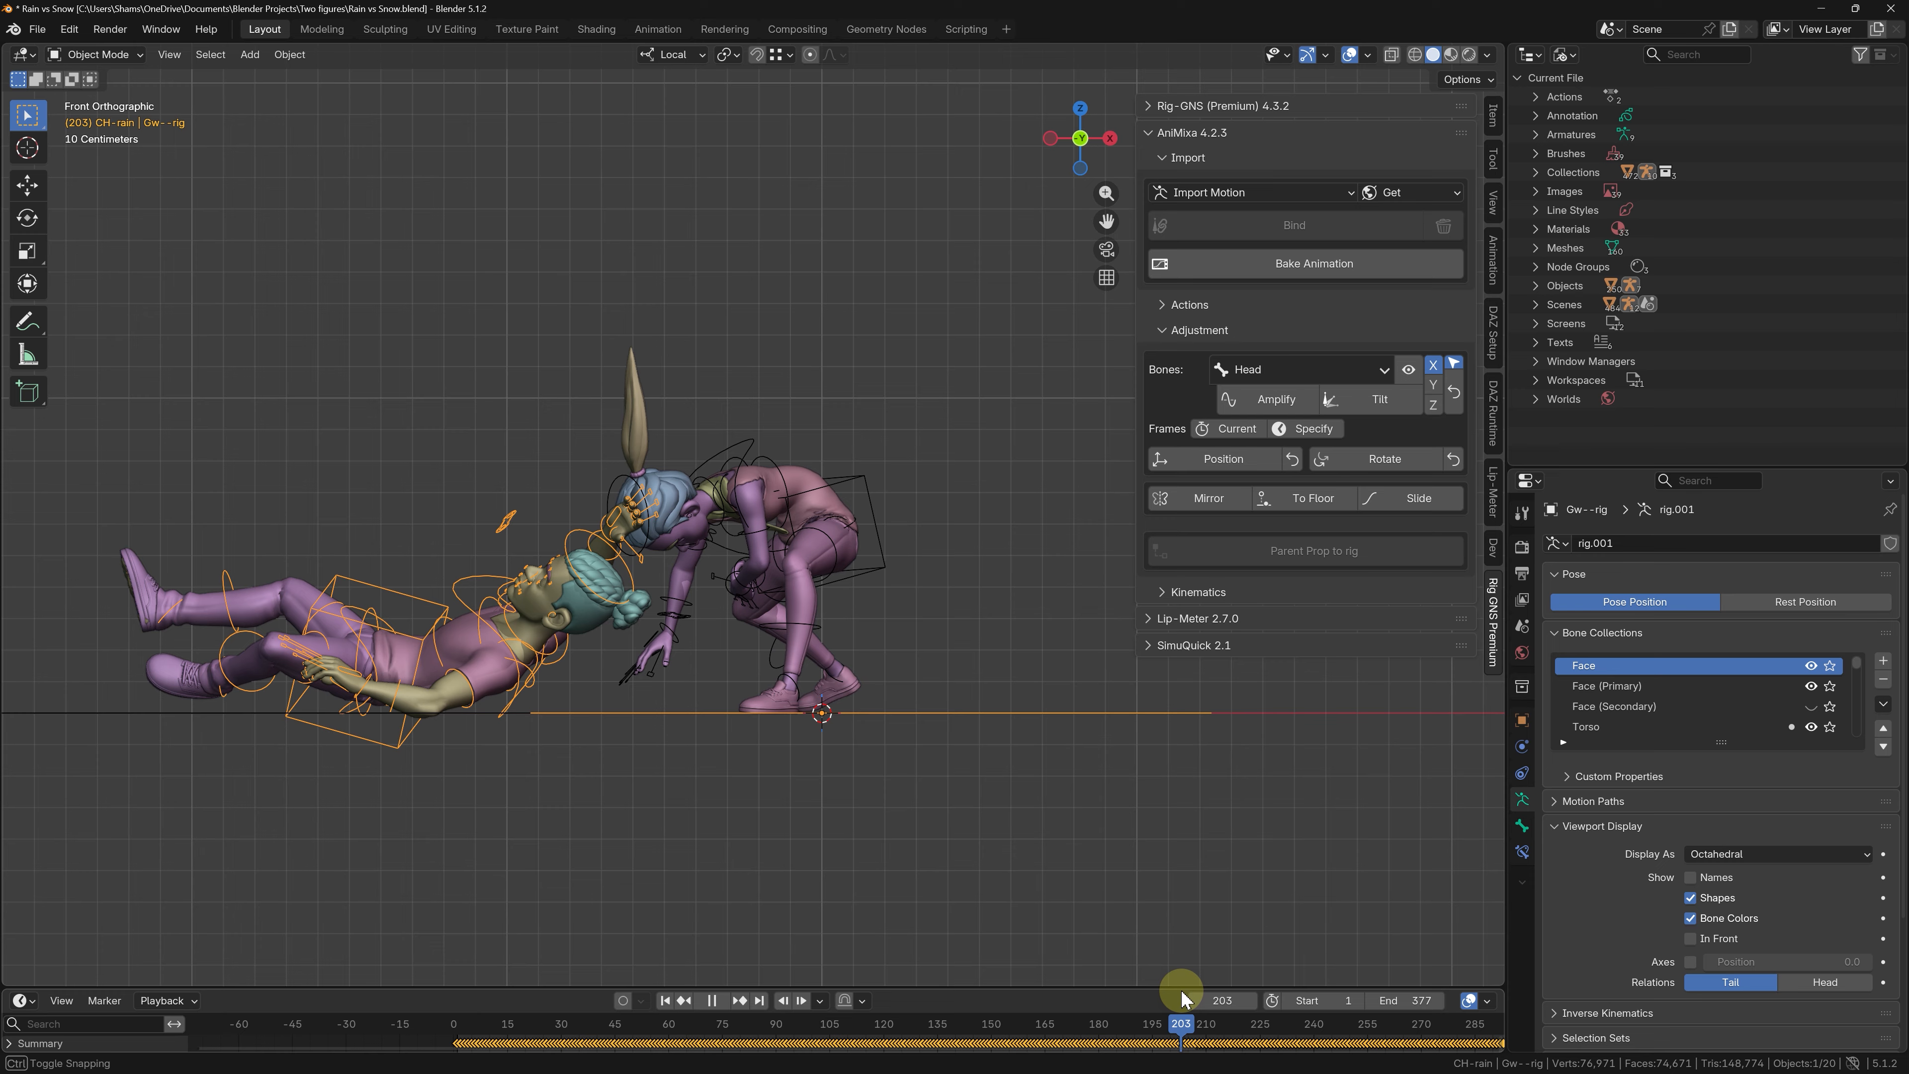
pyautogui.moveTo(1182, 989); pyautogui.dragTo(1182, 989)
pyautogui.click(1317, 499)
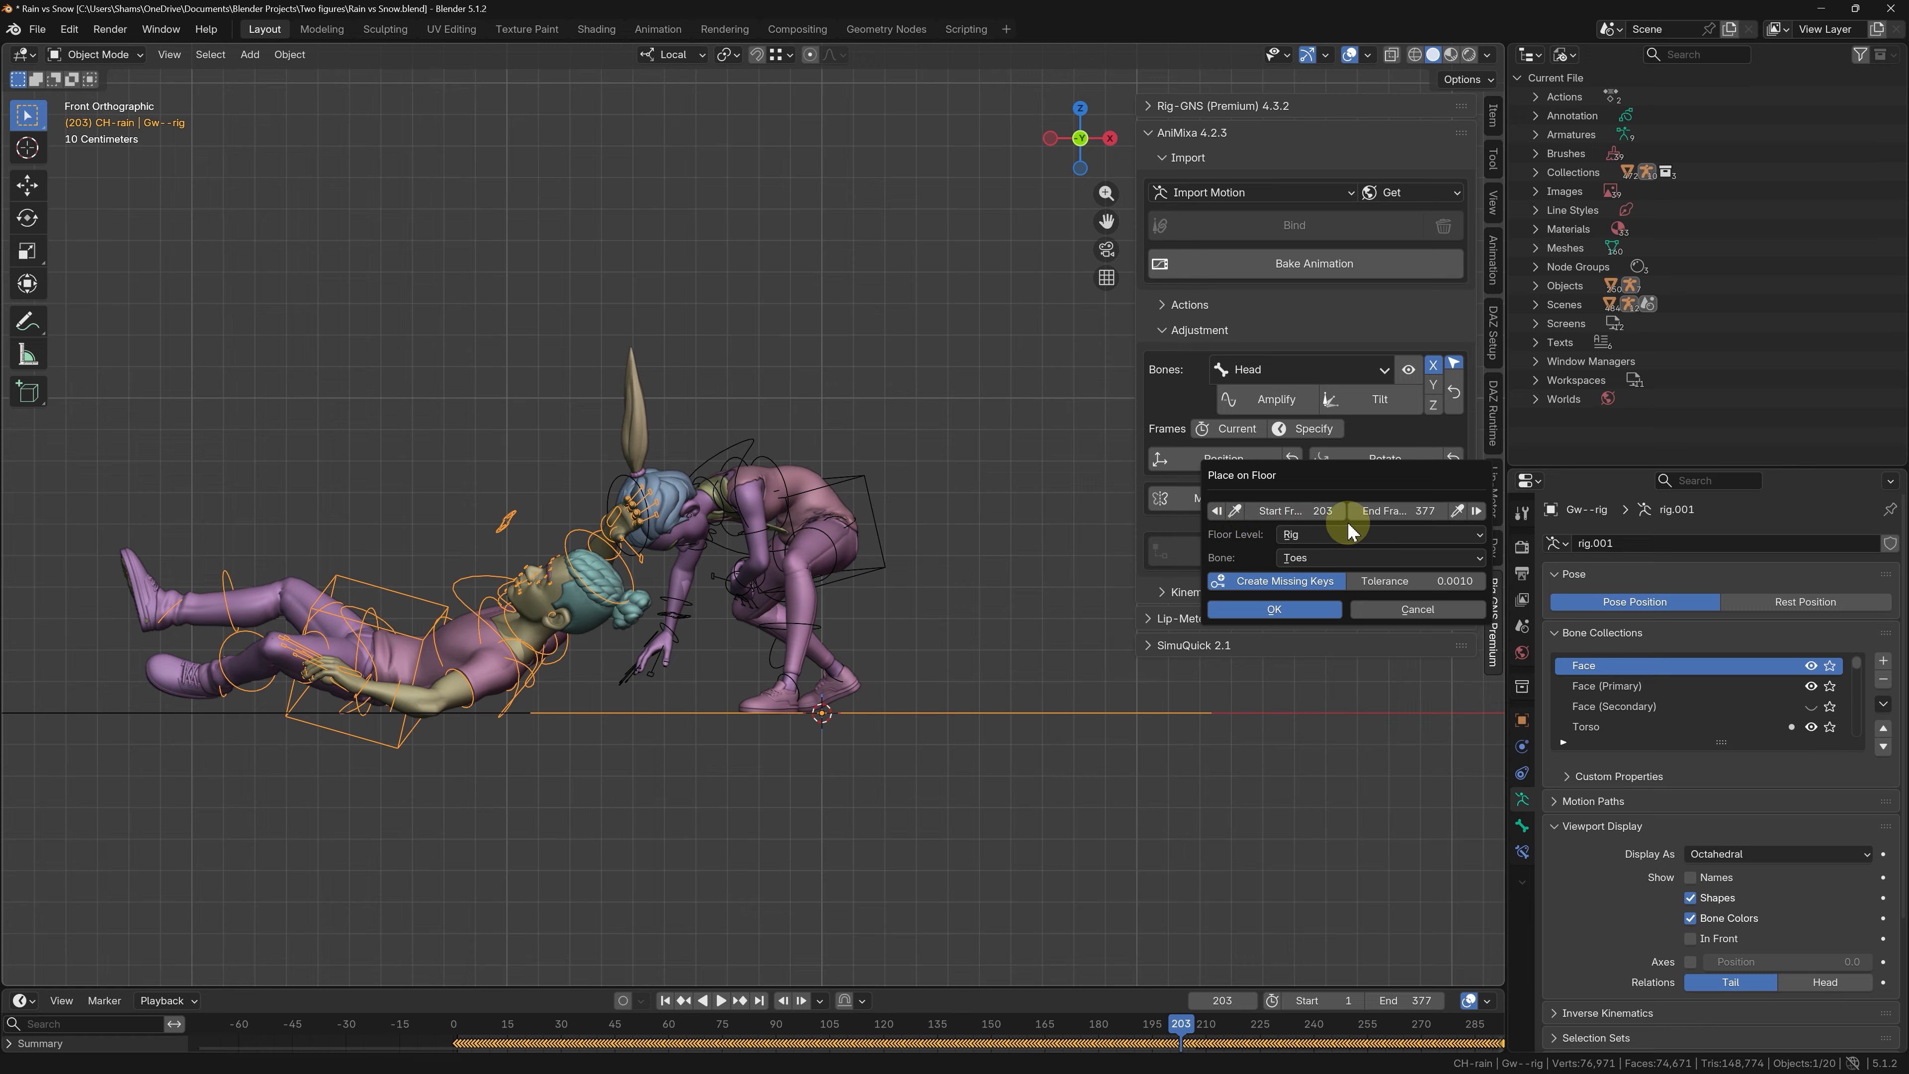
pyautogui.click(1320, 558)
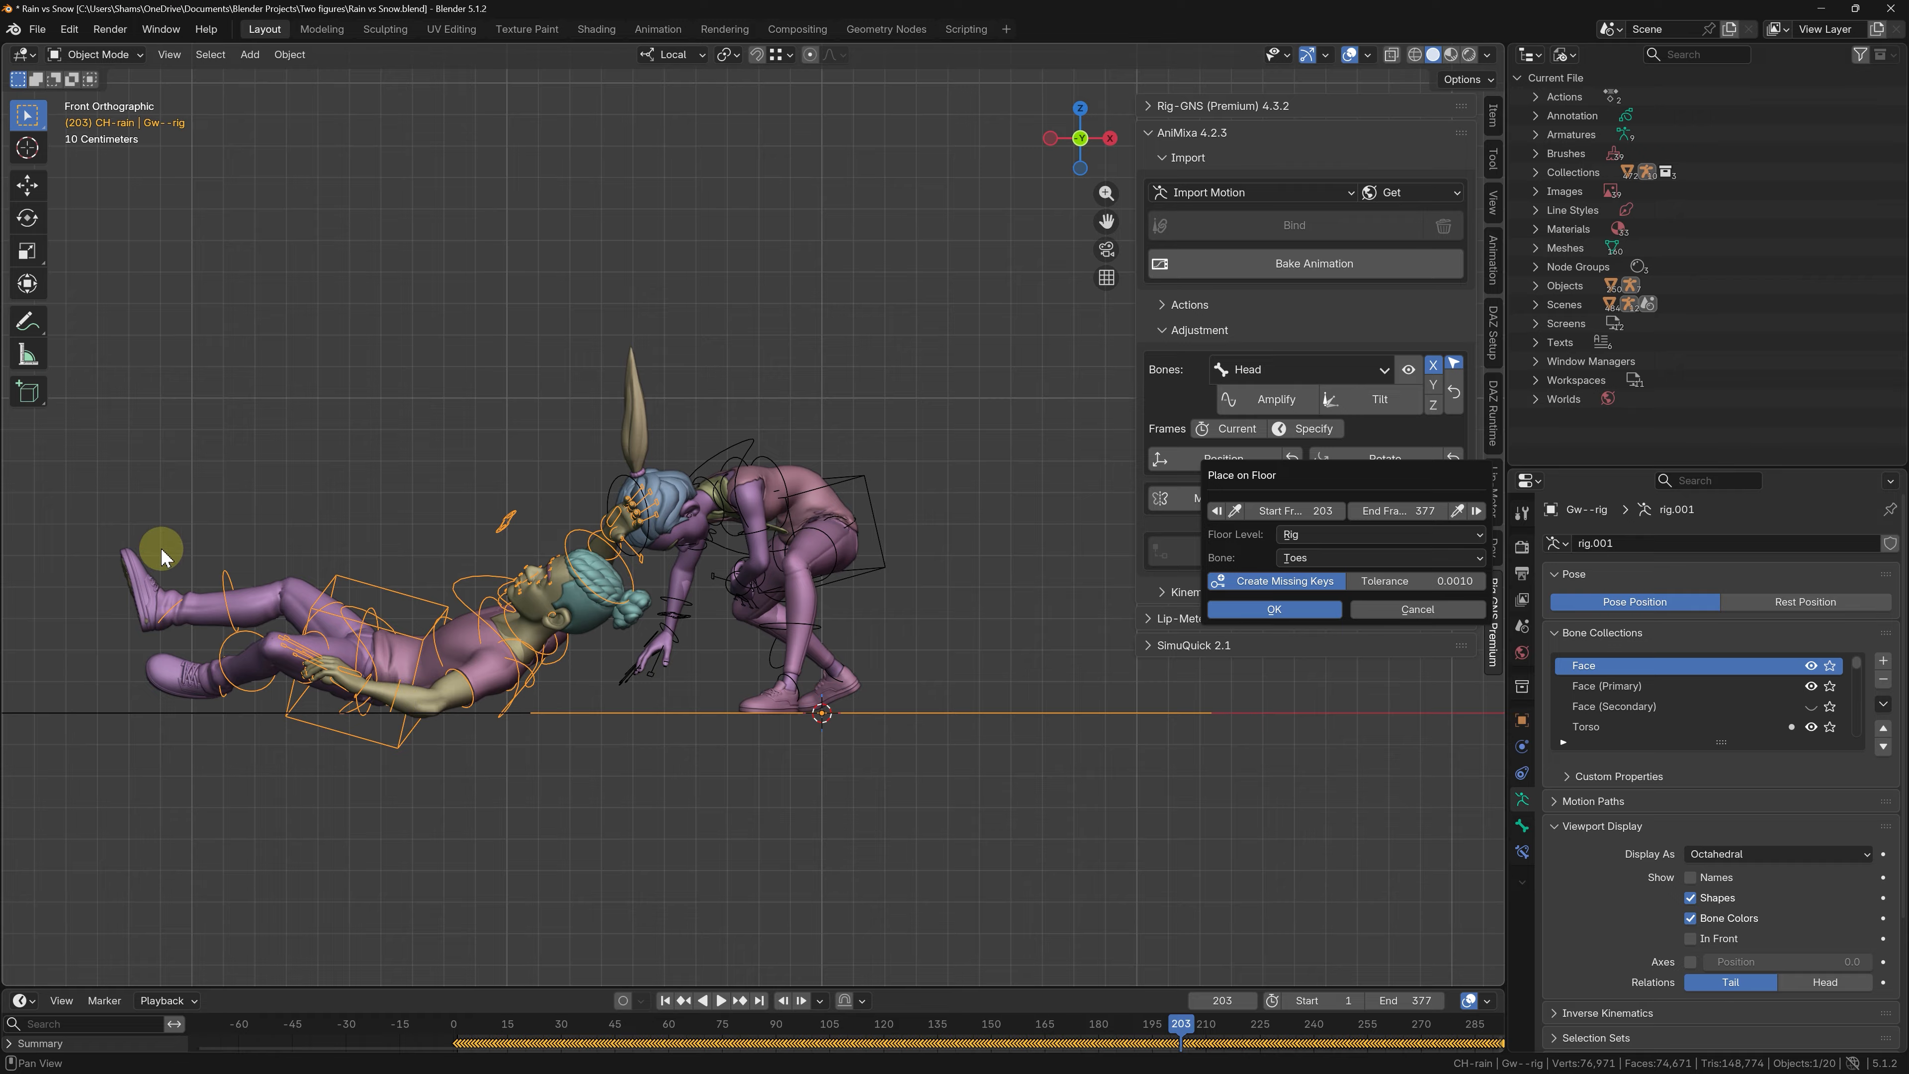
pyautogui.click(1357, 561)
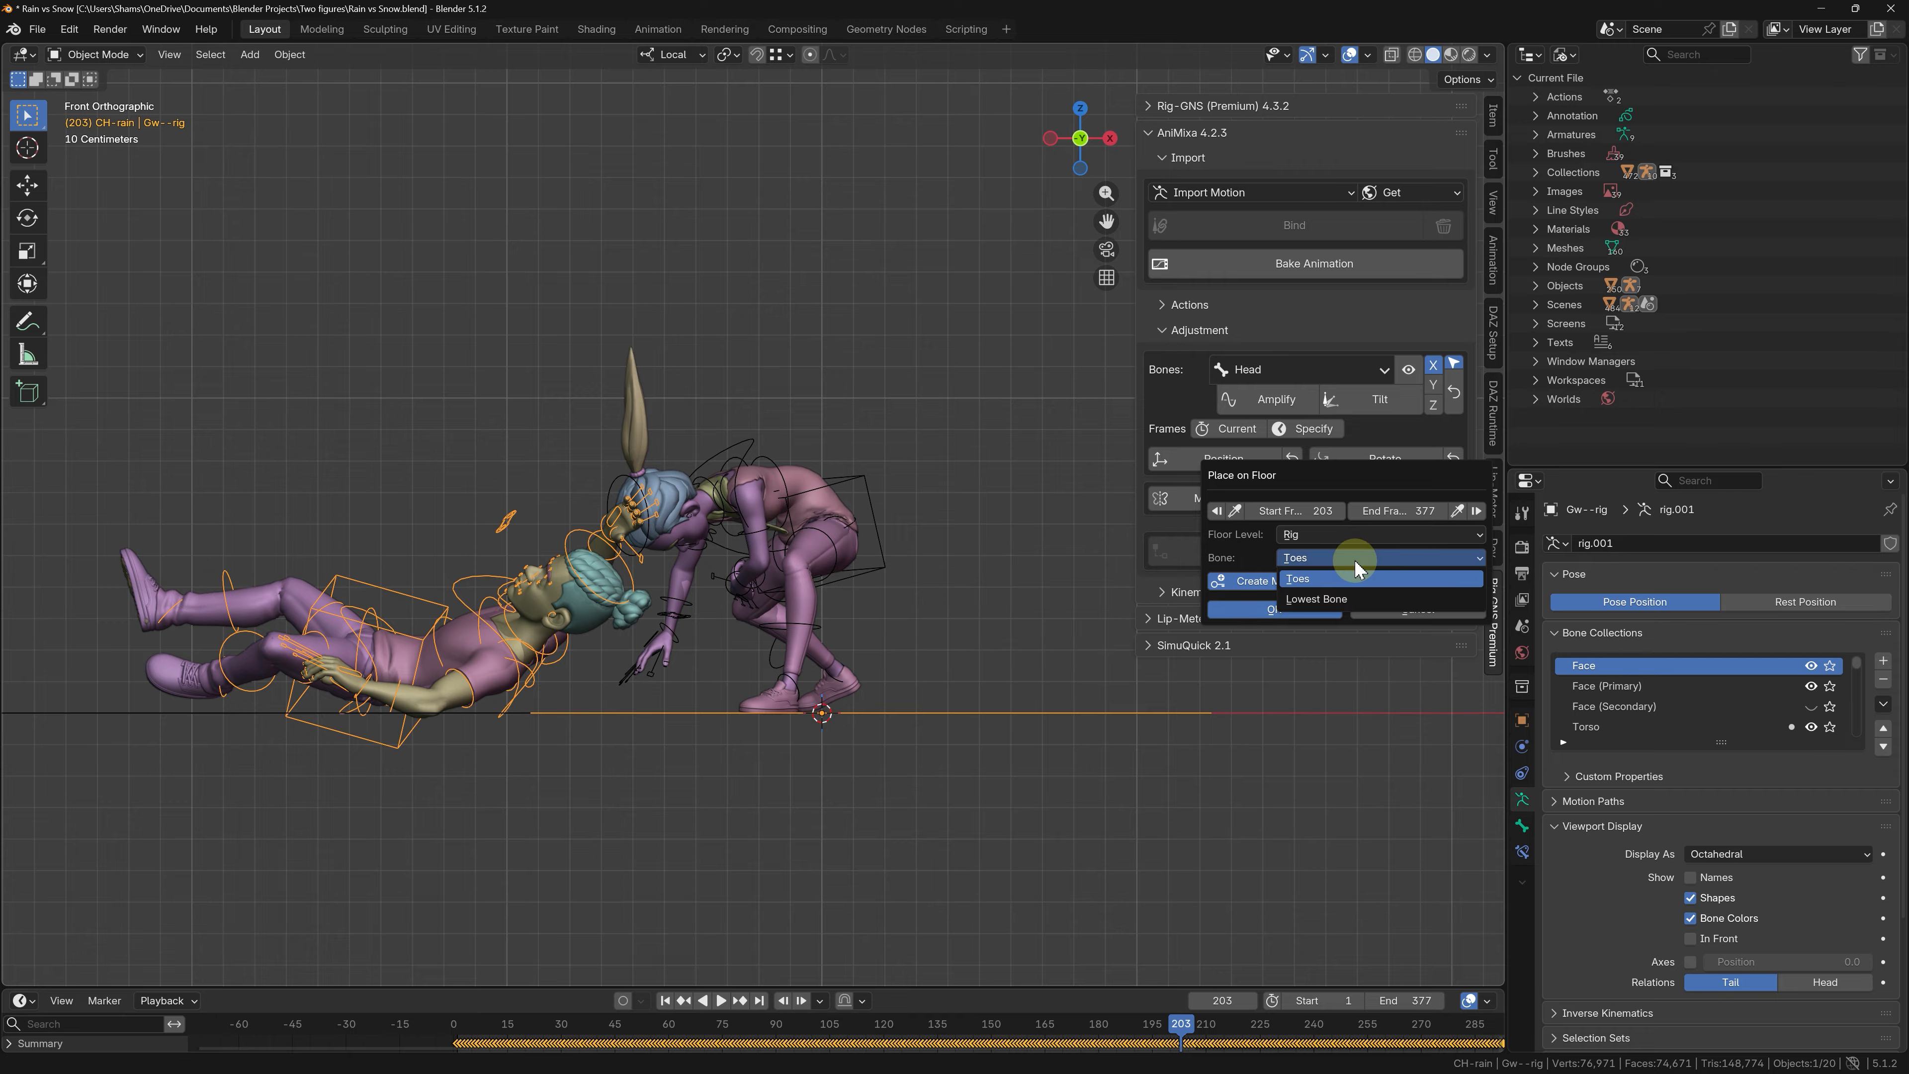
pyautogui.click(1342, 598)
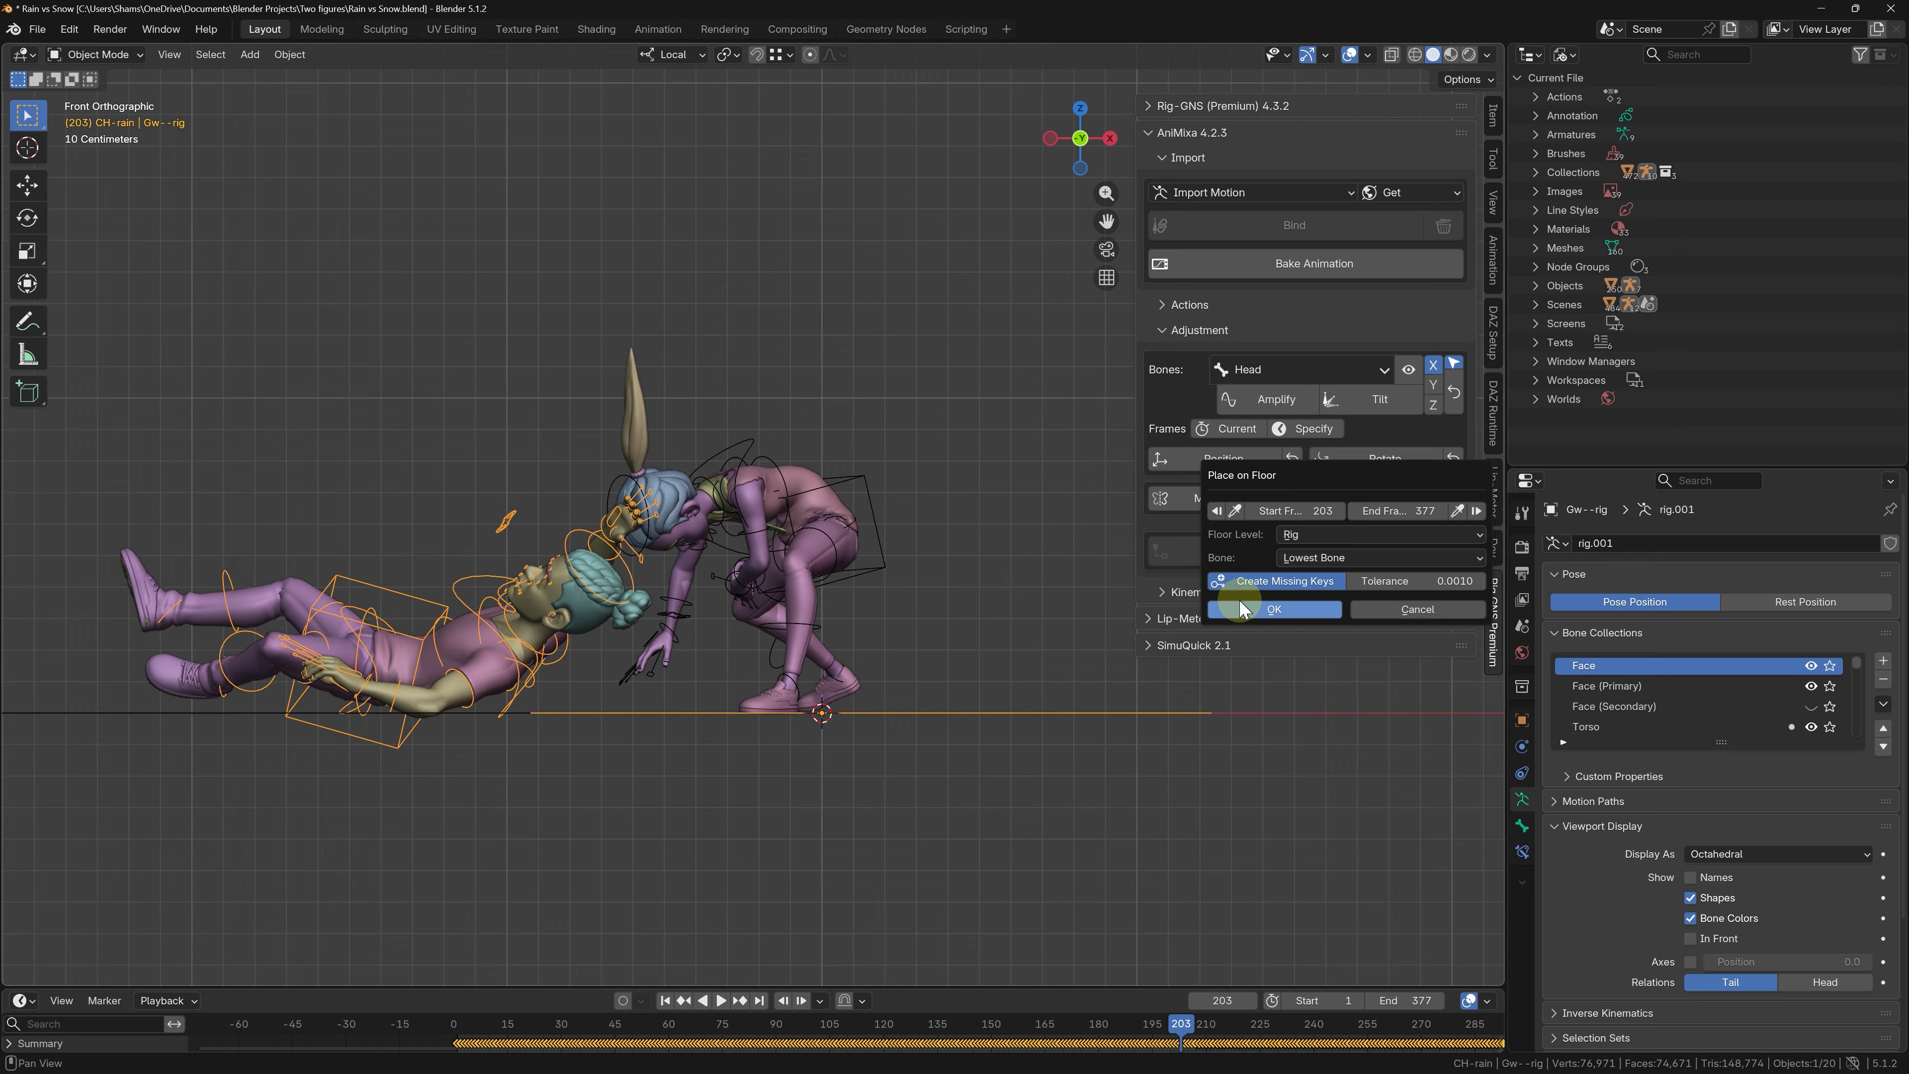
pyautogui.click(1270, 609)
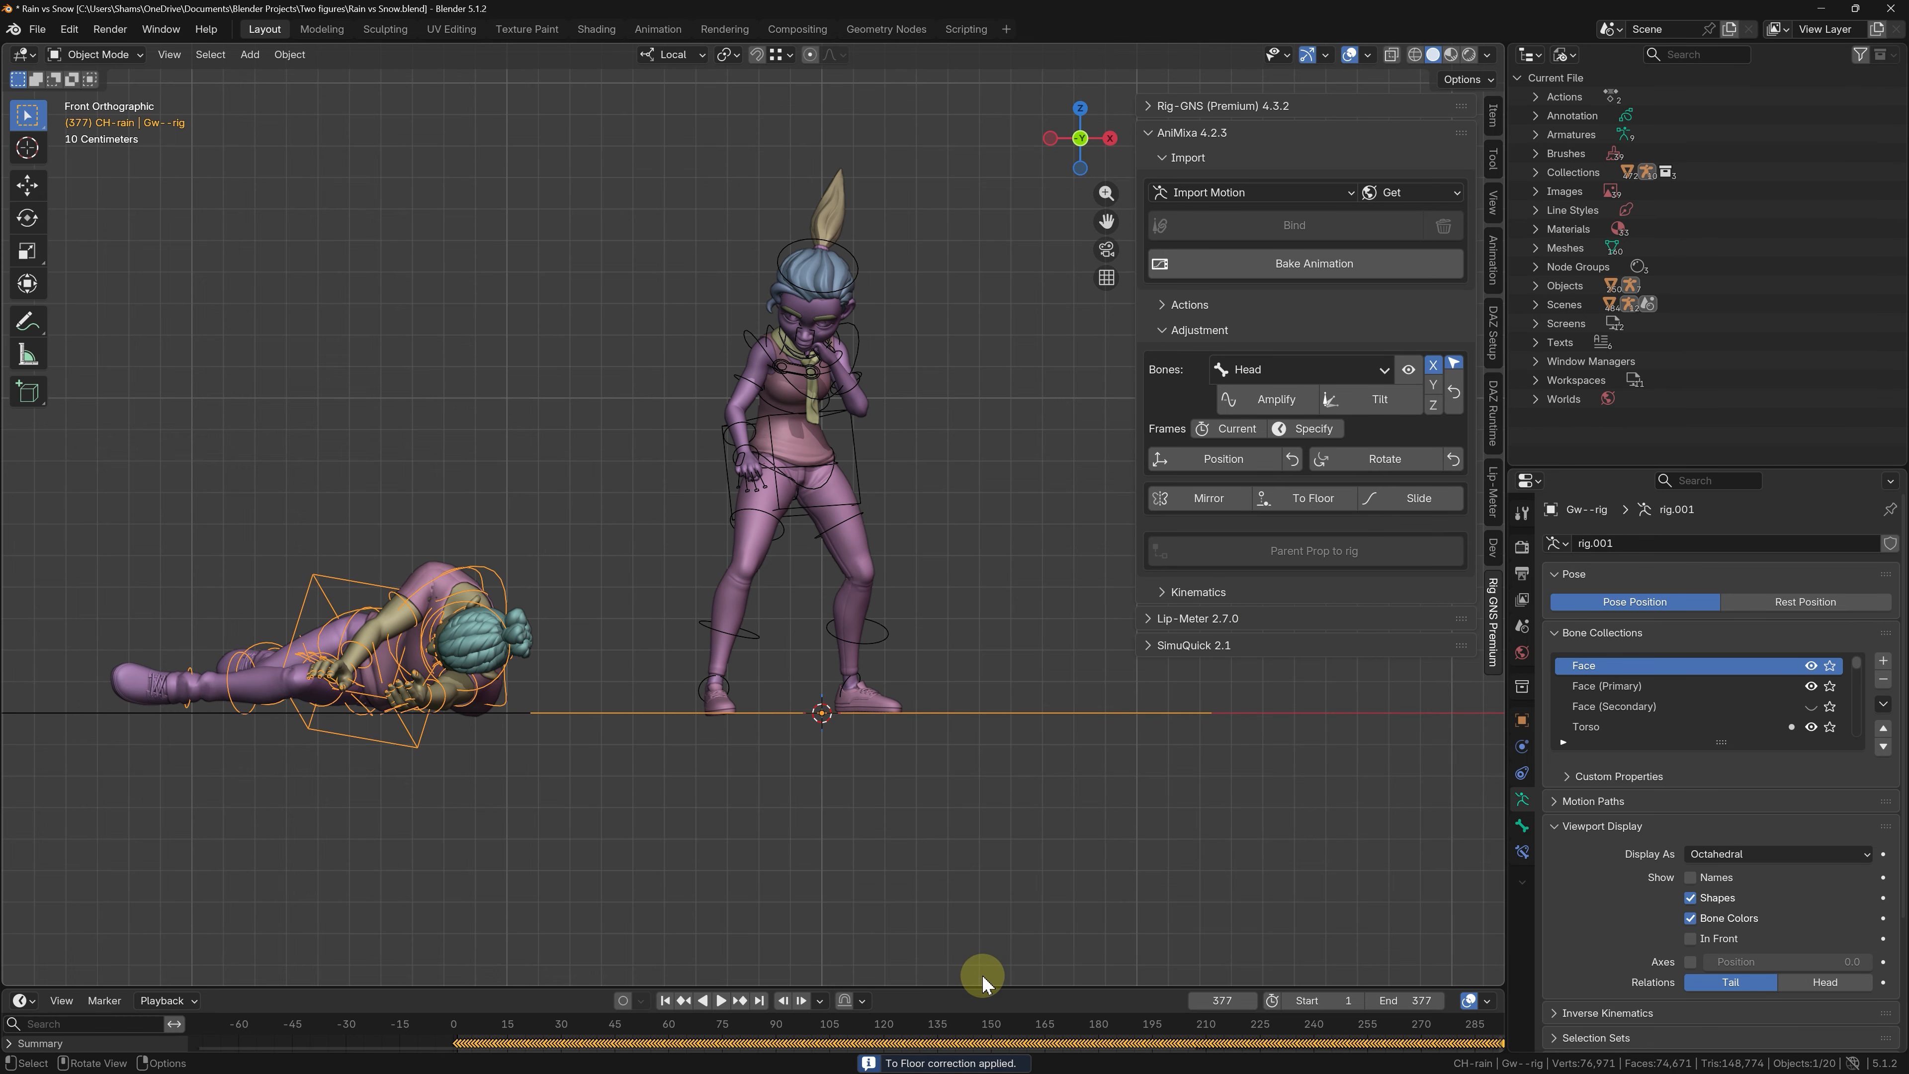
# - Scrub back to the male's landing and play from there to check his body against the floor
pyautogui.moveTo(935, 1027); pyautogui.dragTo(1199, 1005)
pyautogui.press('space')
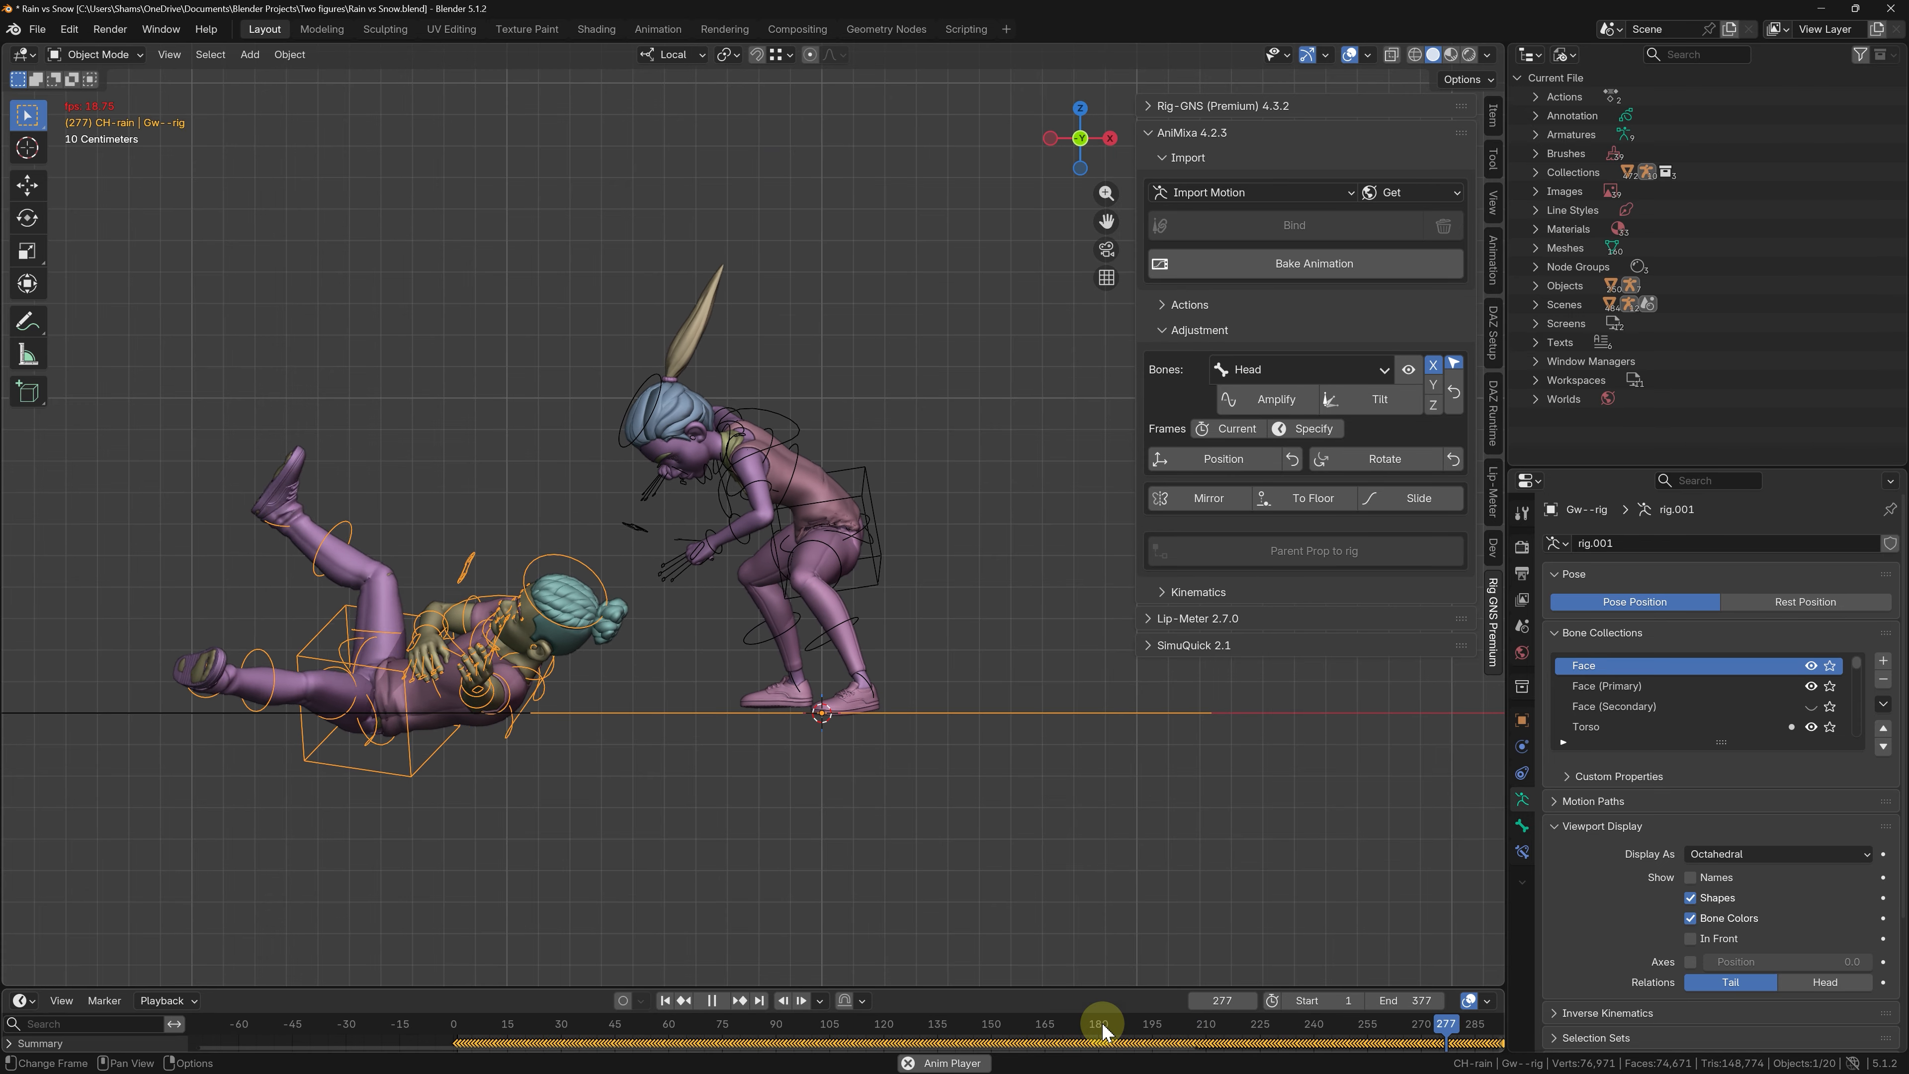
pyautogui.press('space')
# - In Pose Mode at frame 219, hold the male's torso location only, without rotation, from frame 219 to 377
pyautogui.moveTo(1102, 1025); pyautogui.dragTo(1233, 1013)
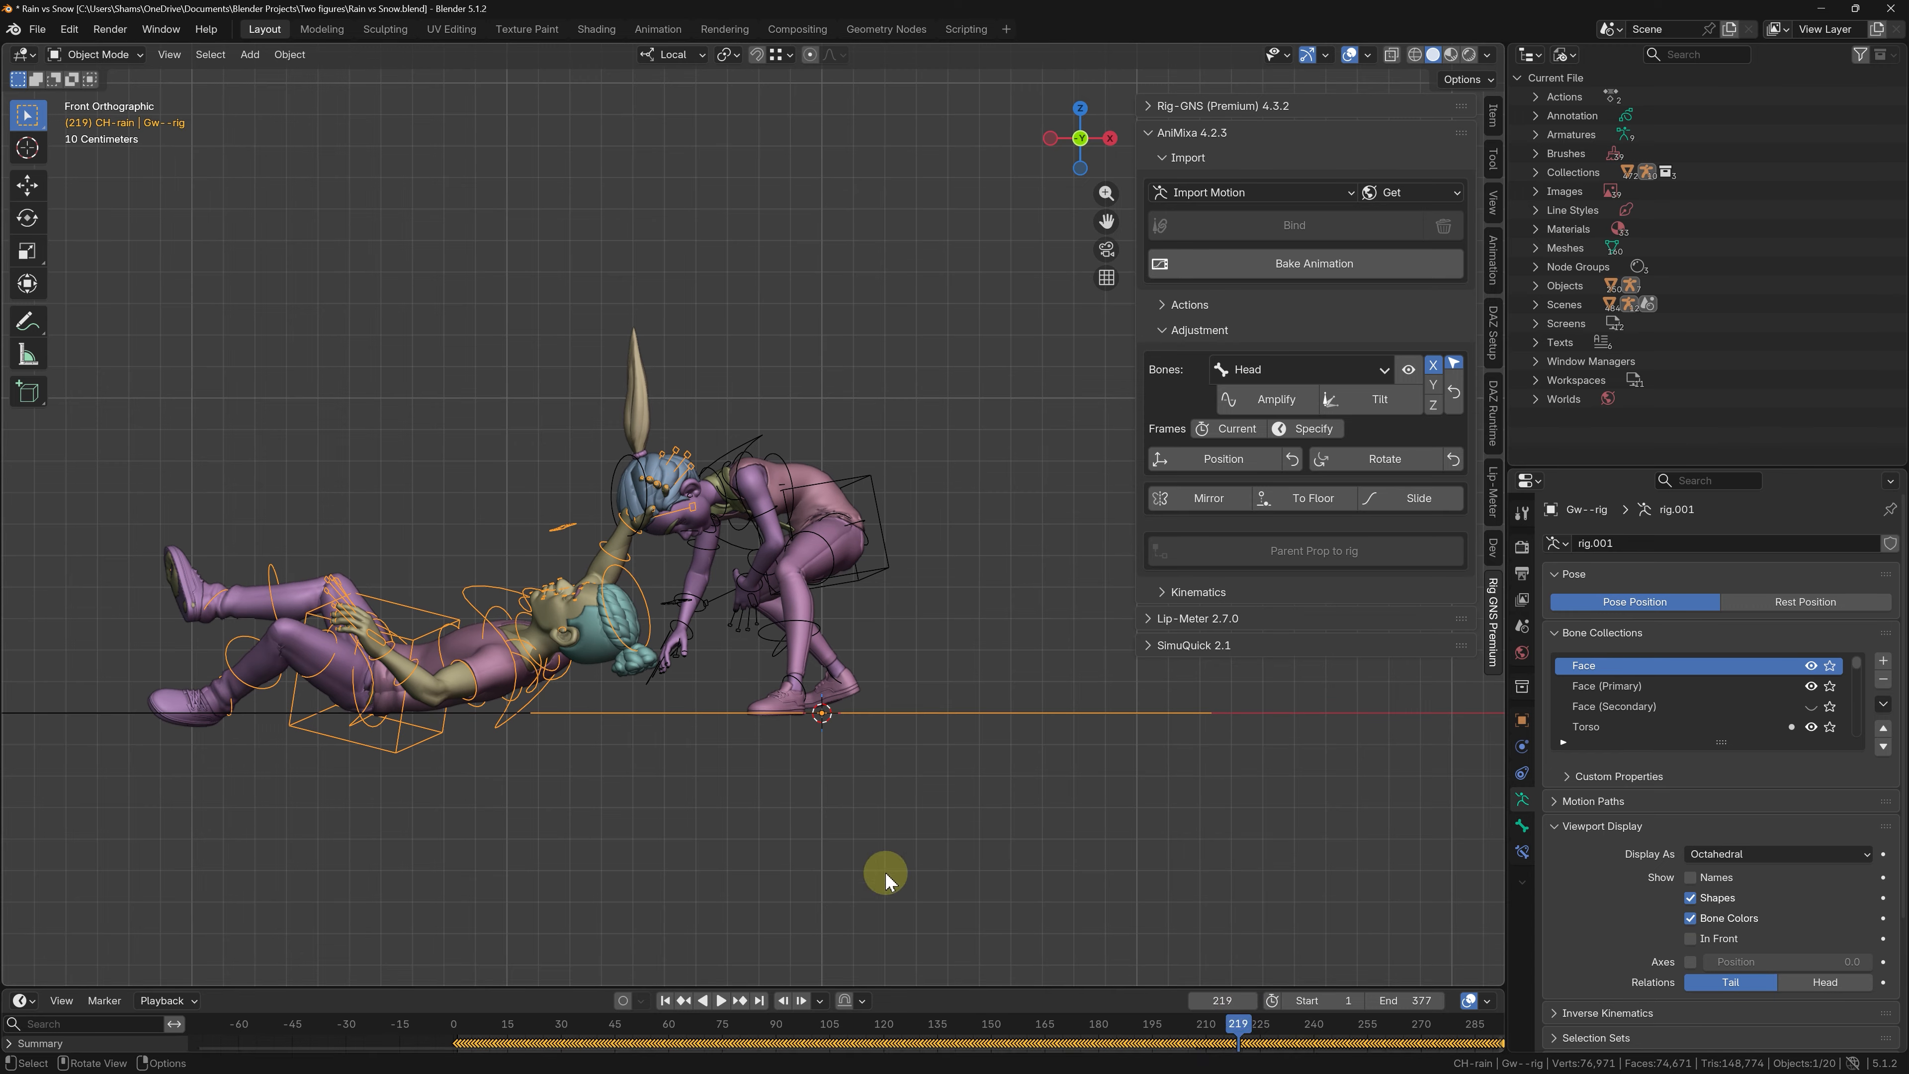
pyautogui.press('Tab')
pyautogui.click(426, 823)
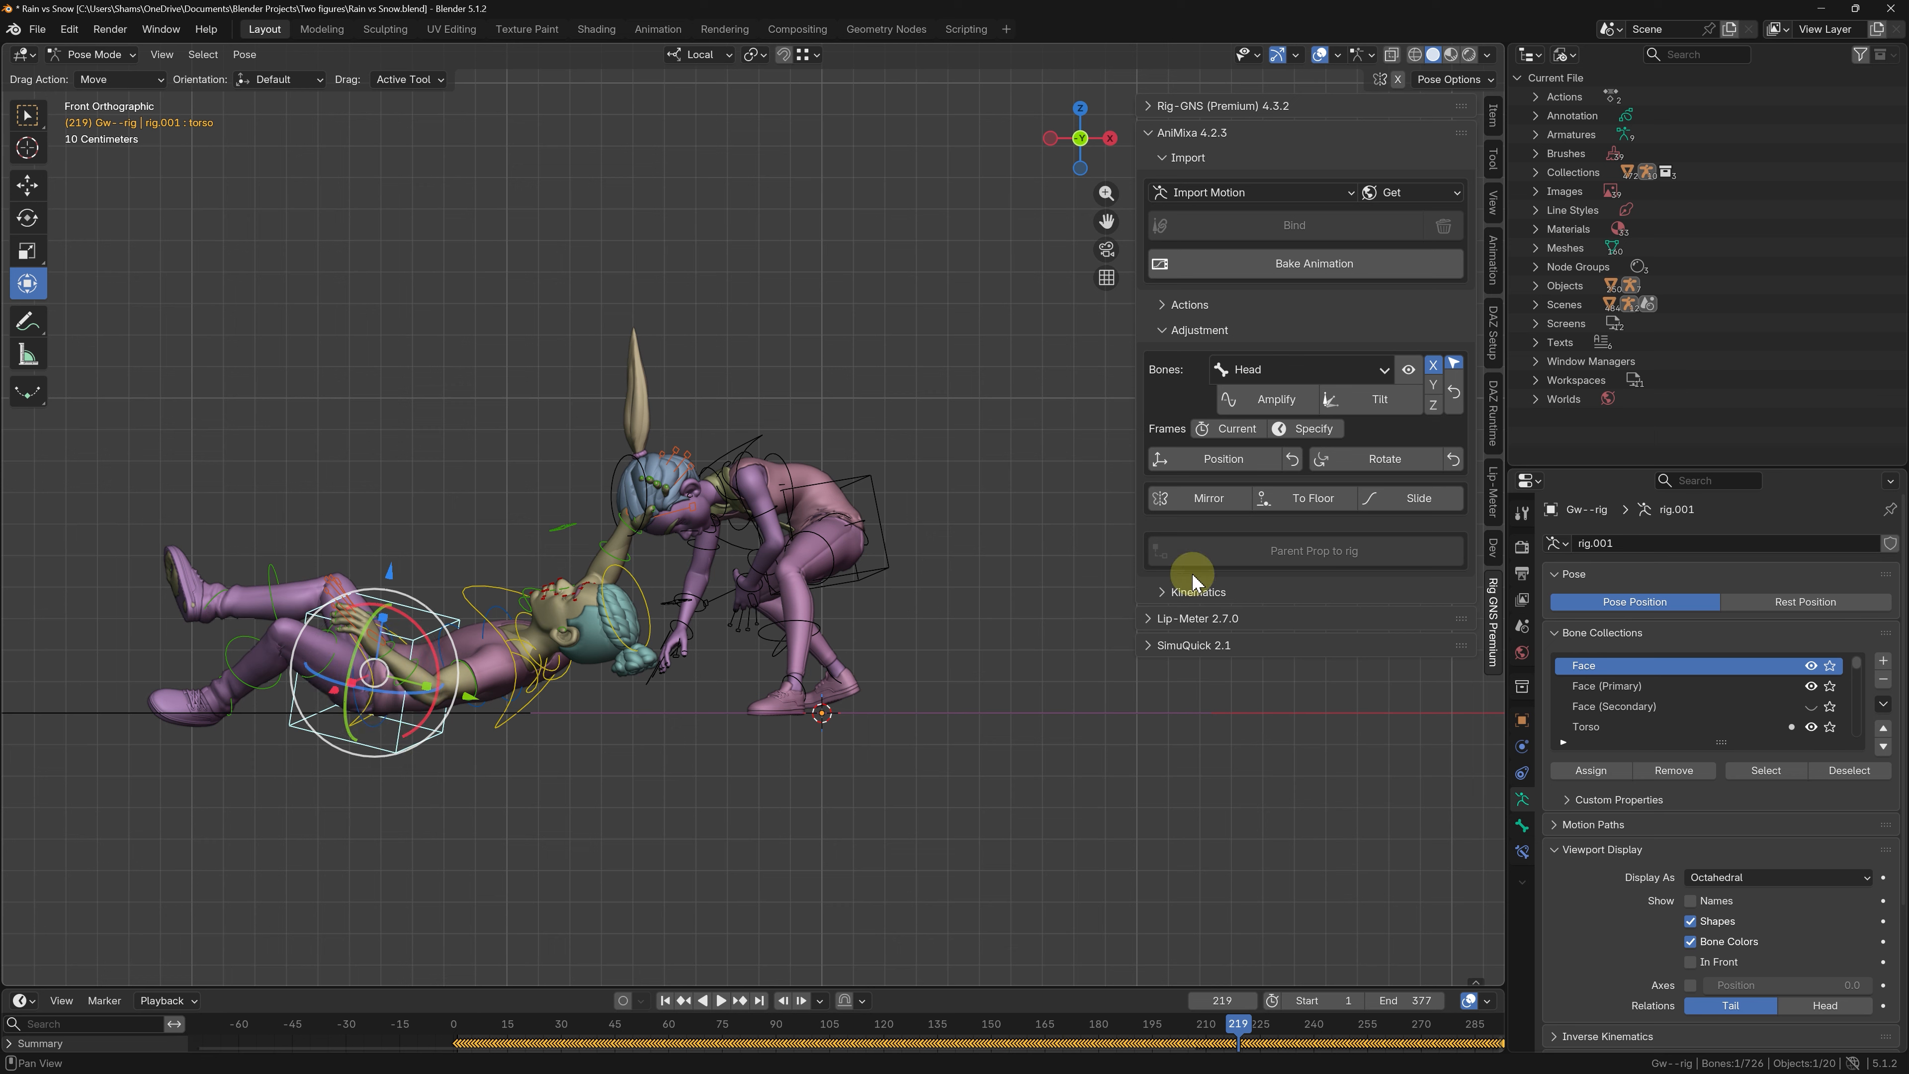
pyautogui.click(1186, 592)
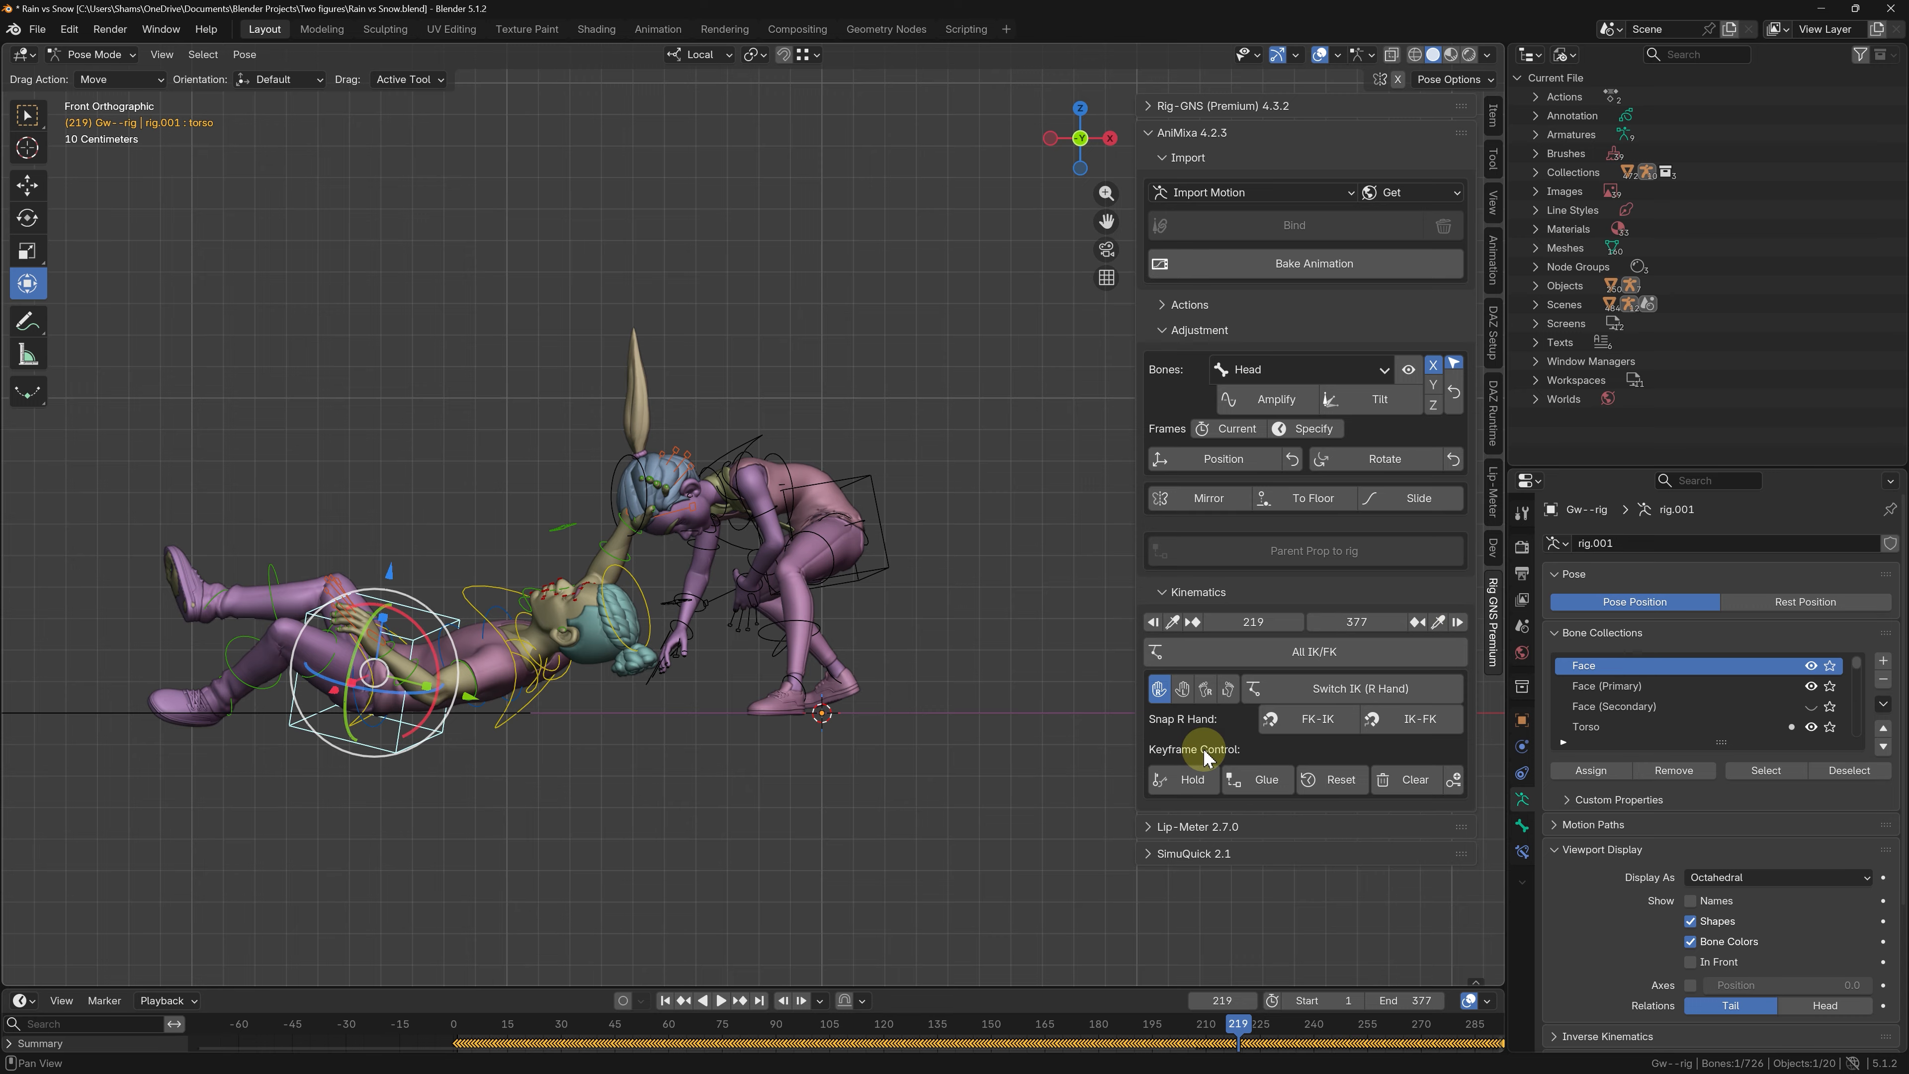
pyautogui.click(1194, 780)
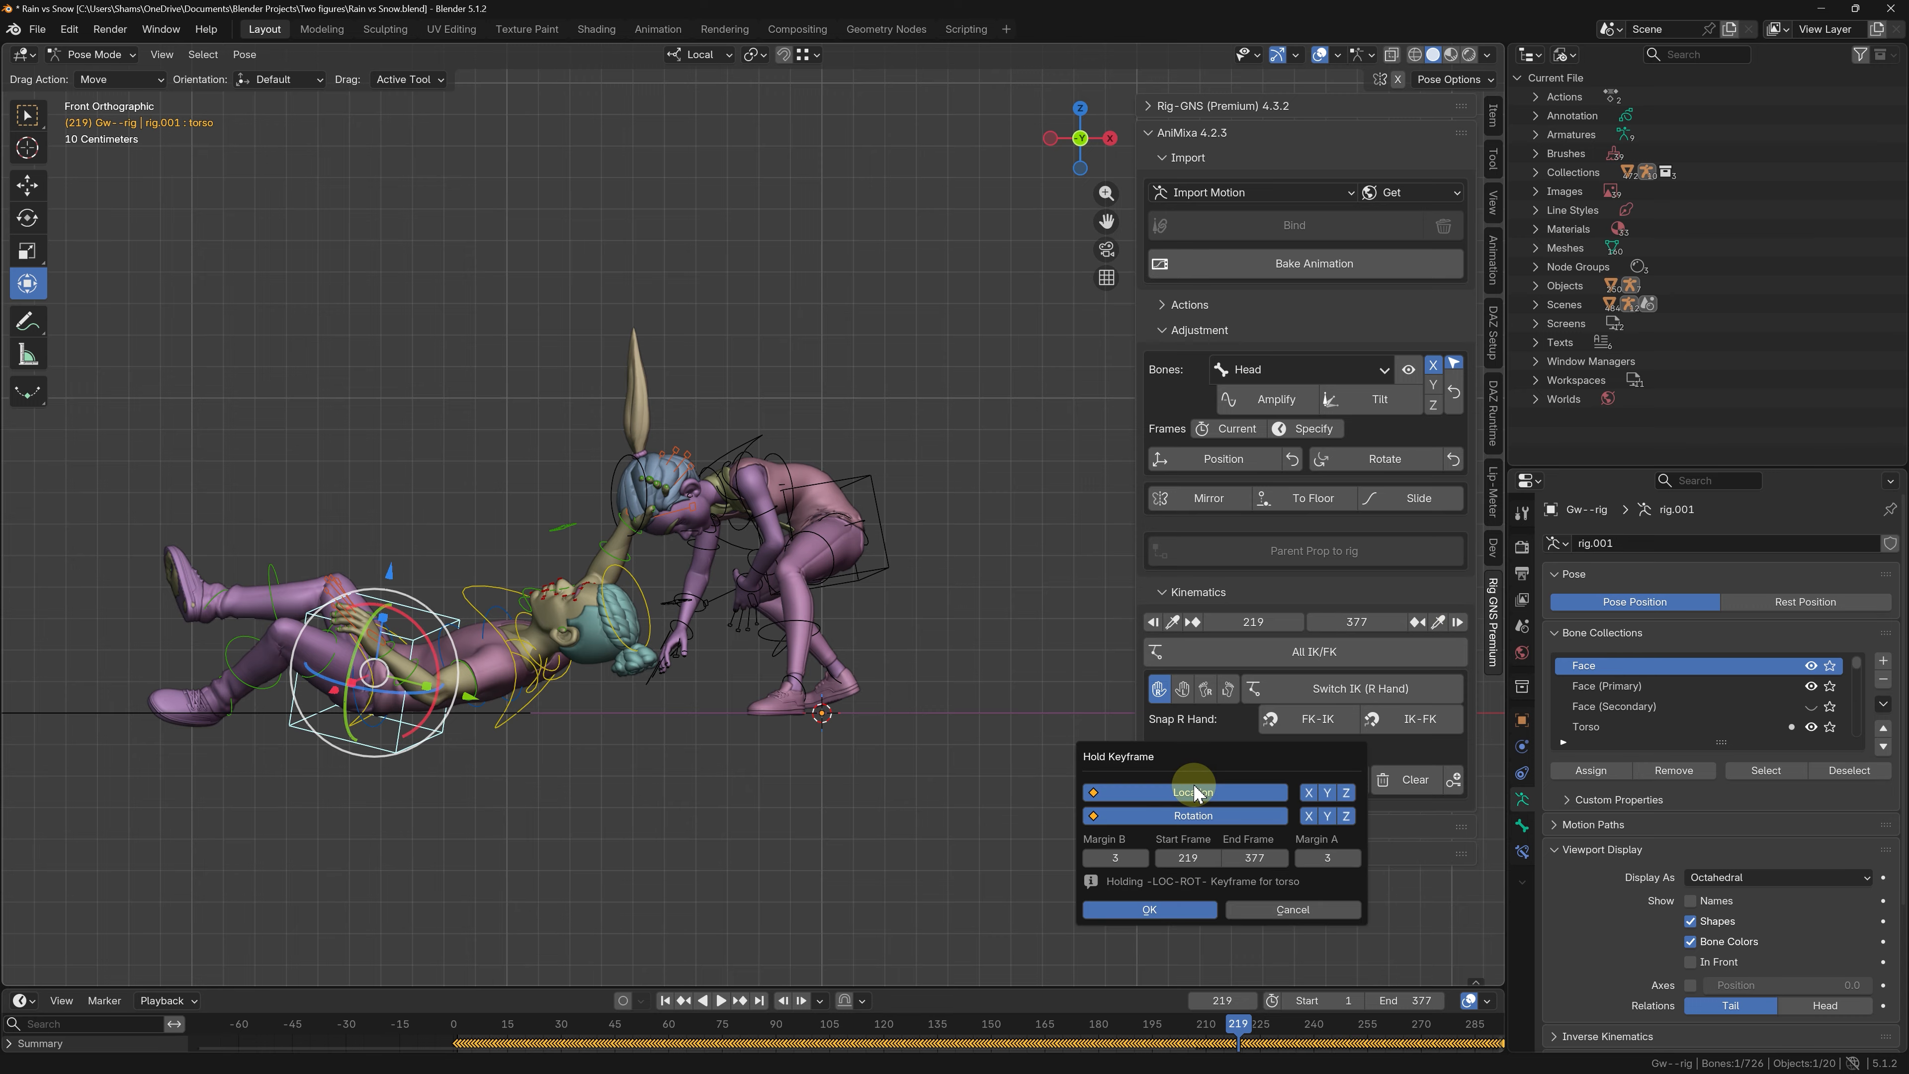
pyautogui.click(1186, 815)
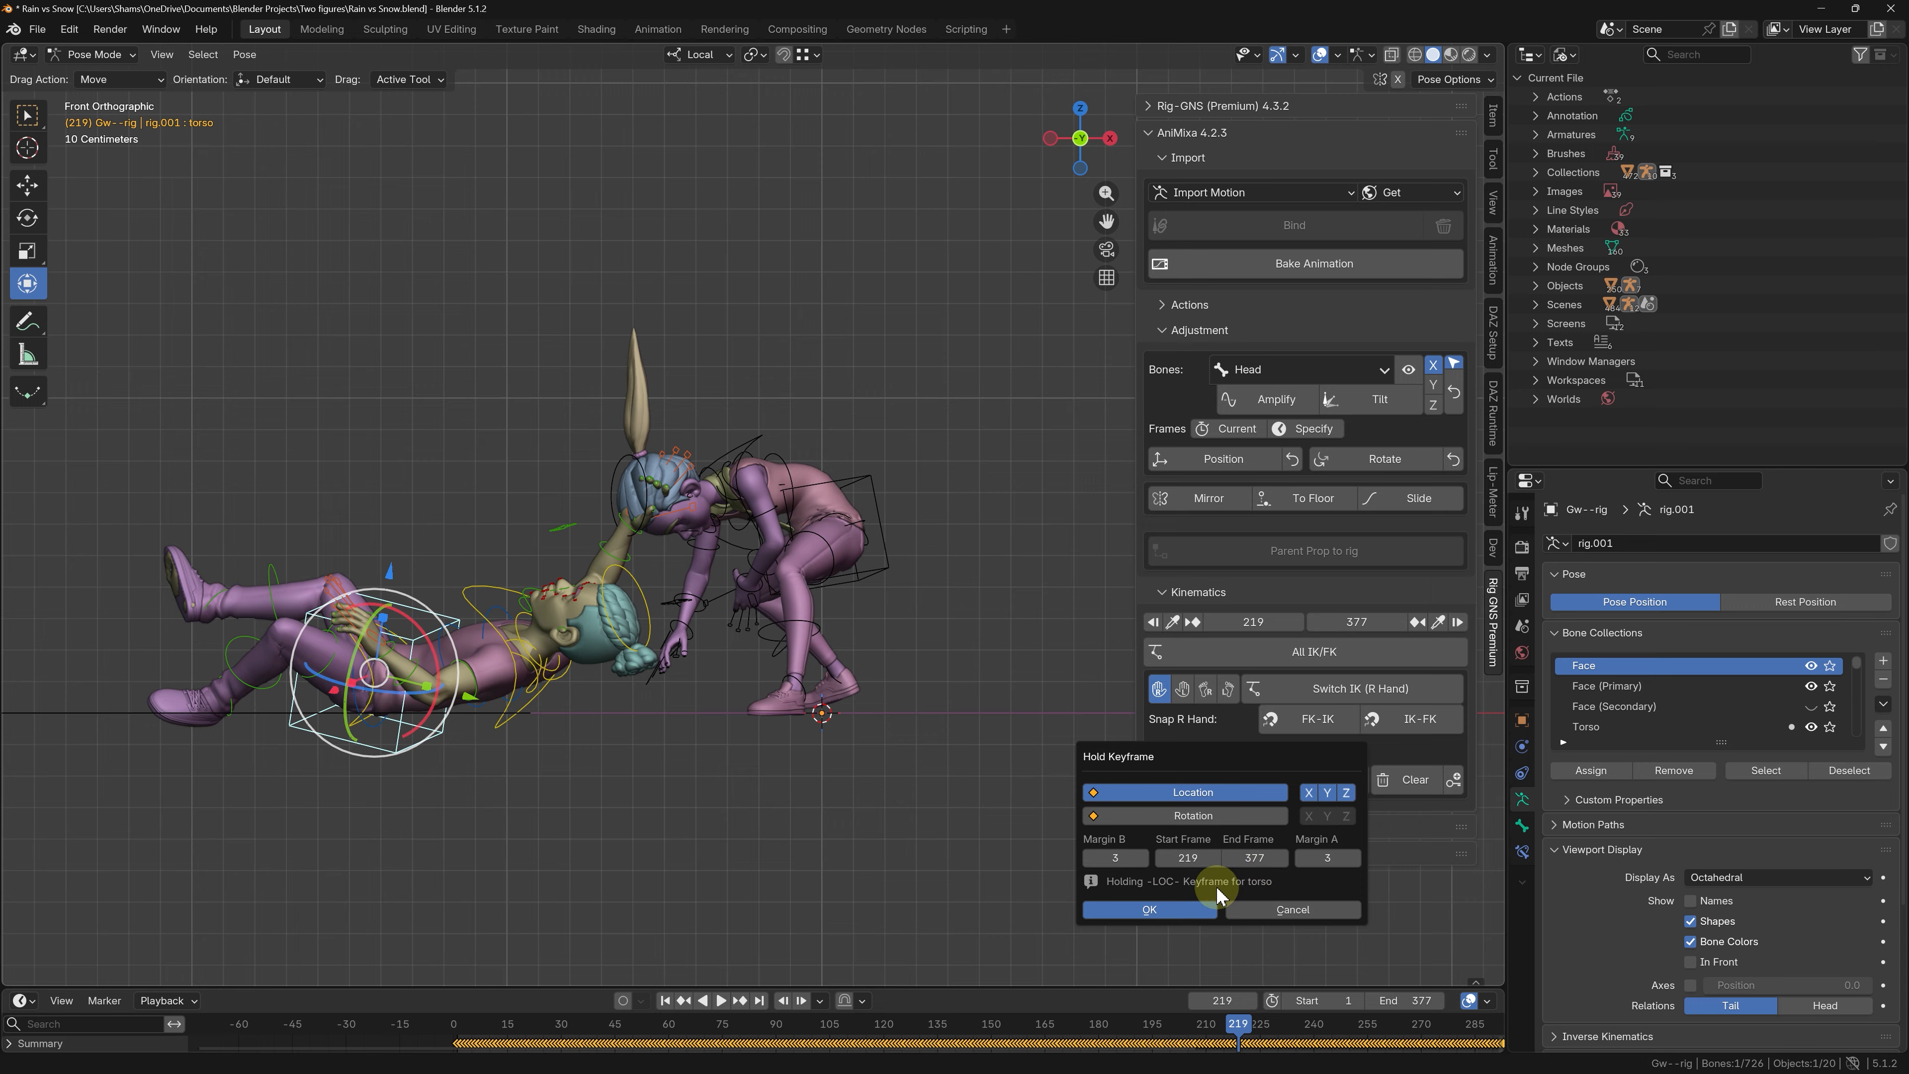
pyautogui.click(1179, 911)
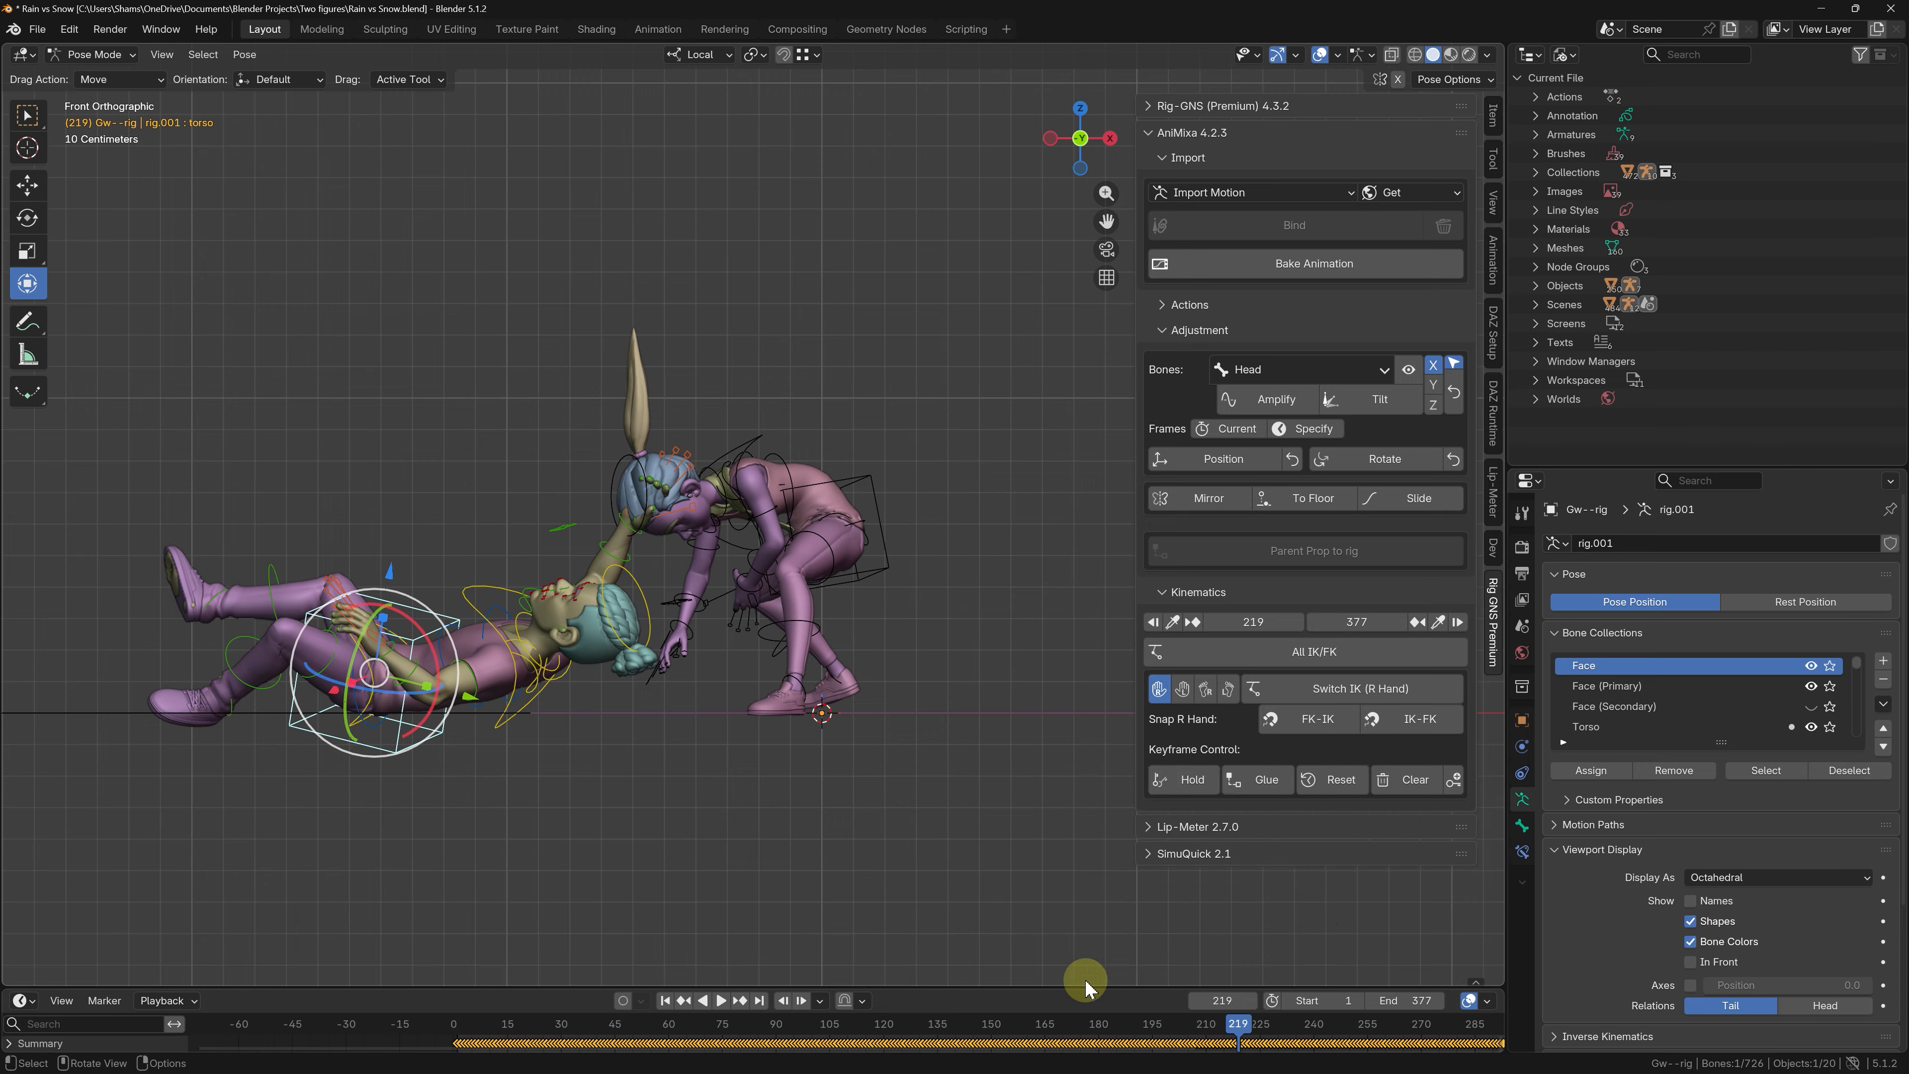
# - Play the fight in front view through the held torso range to check the male's motion on the floor
pyautogui.click(1025, 1027)
pyautogui.press('space')
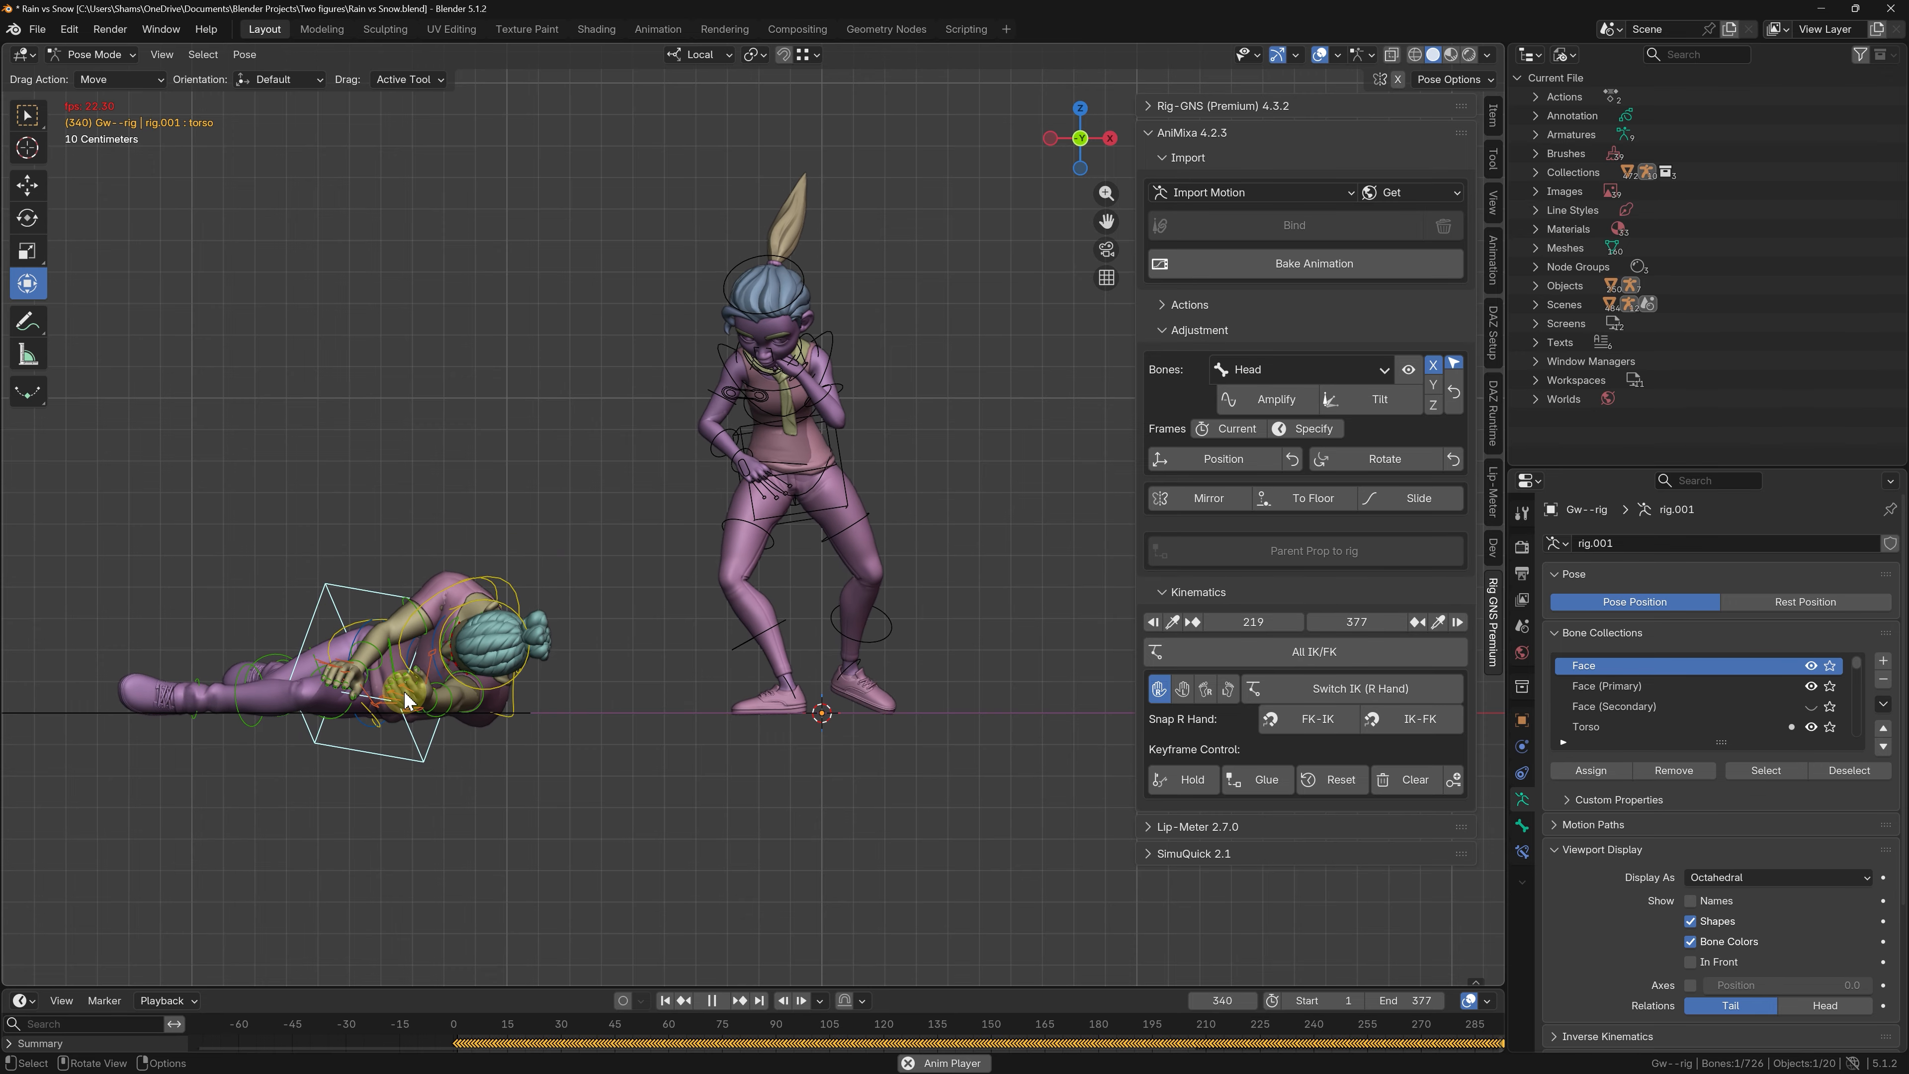
pyautogui.press('space')
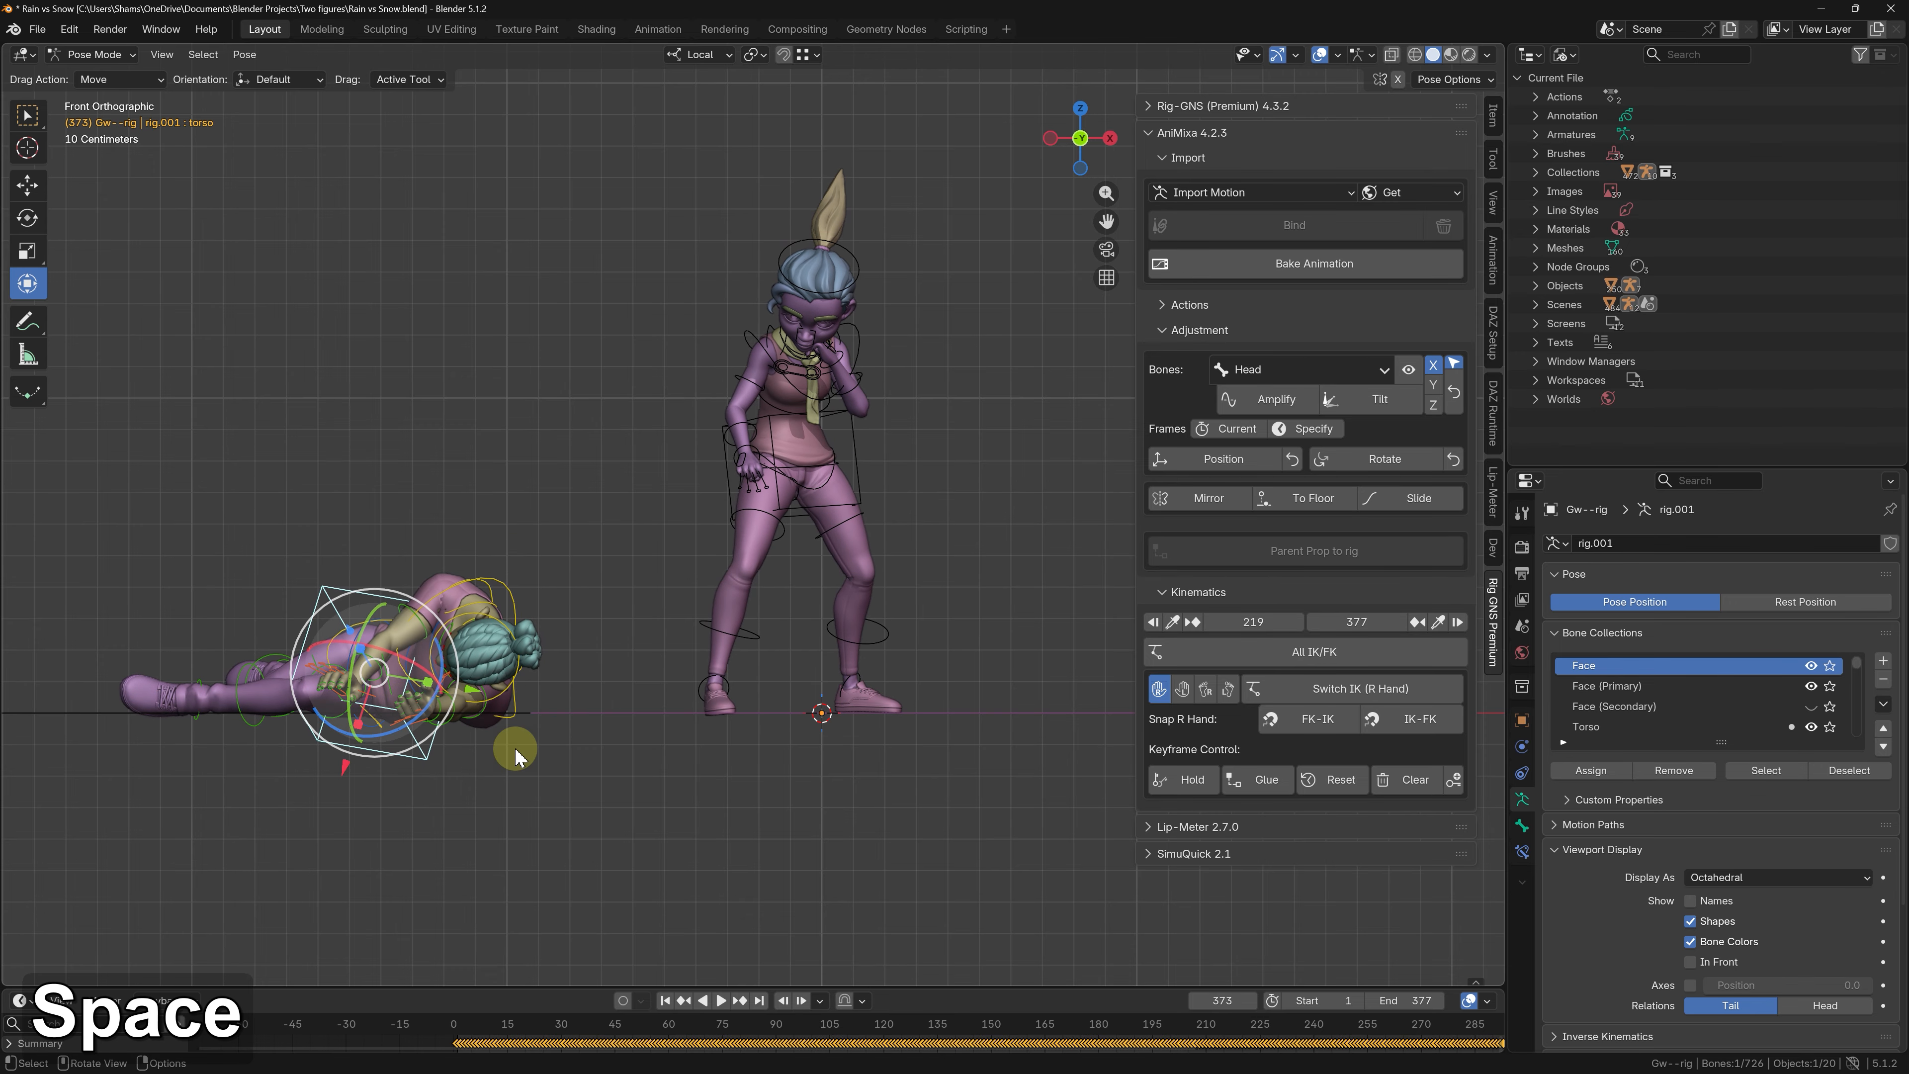
# - Play the fight from frame 1 in perspective view to check how the male lands and lies on the ground
pyautogui.moveTo(515, 748); pyautogui.dragTo(556, 749, button='middle')
pyautogui.click(664, 1001)
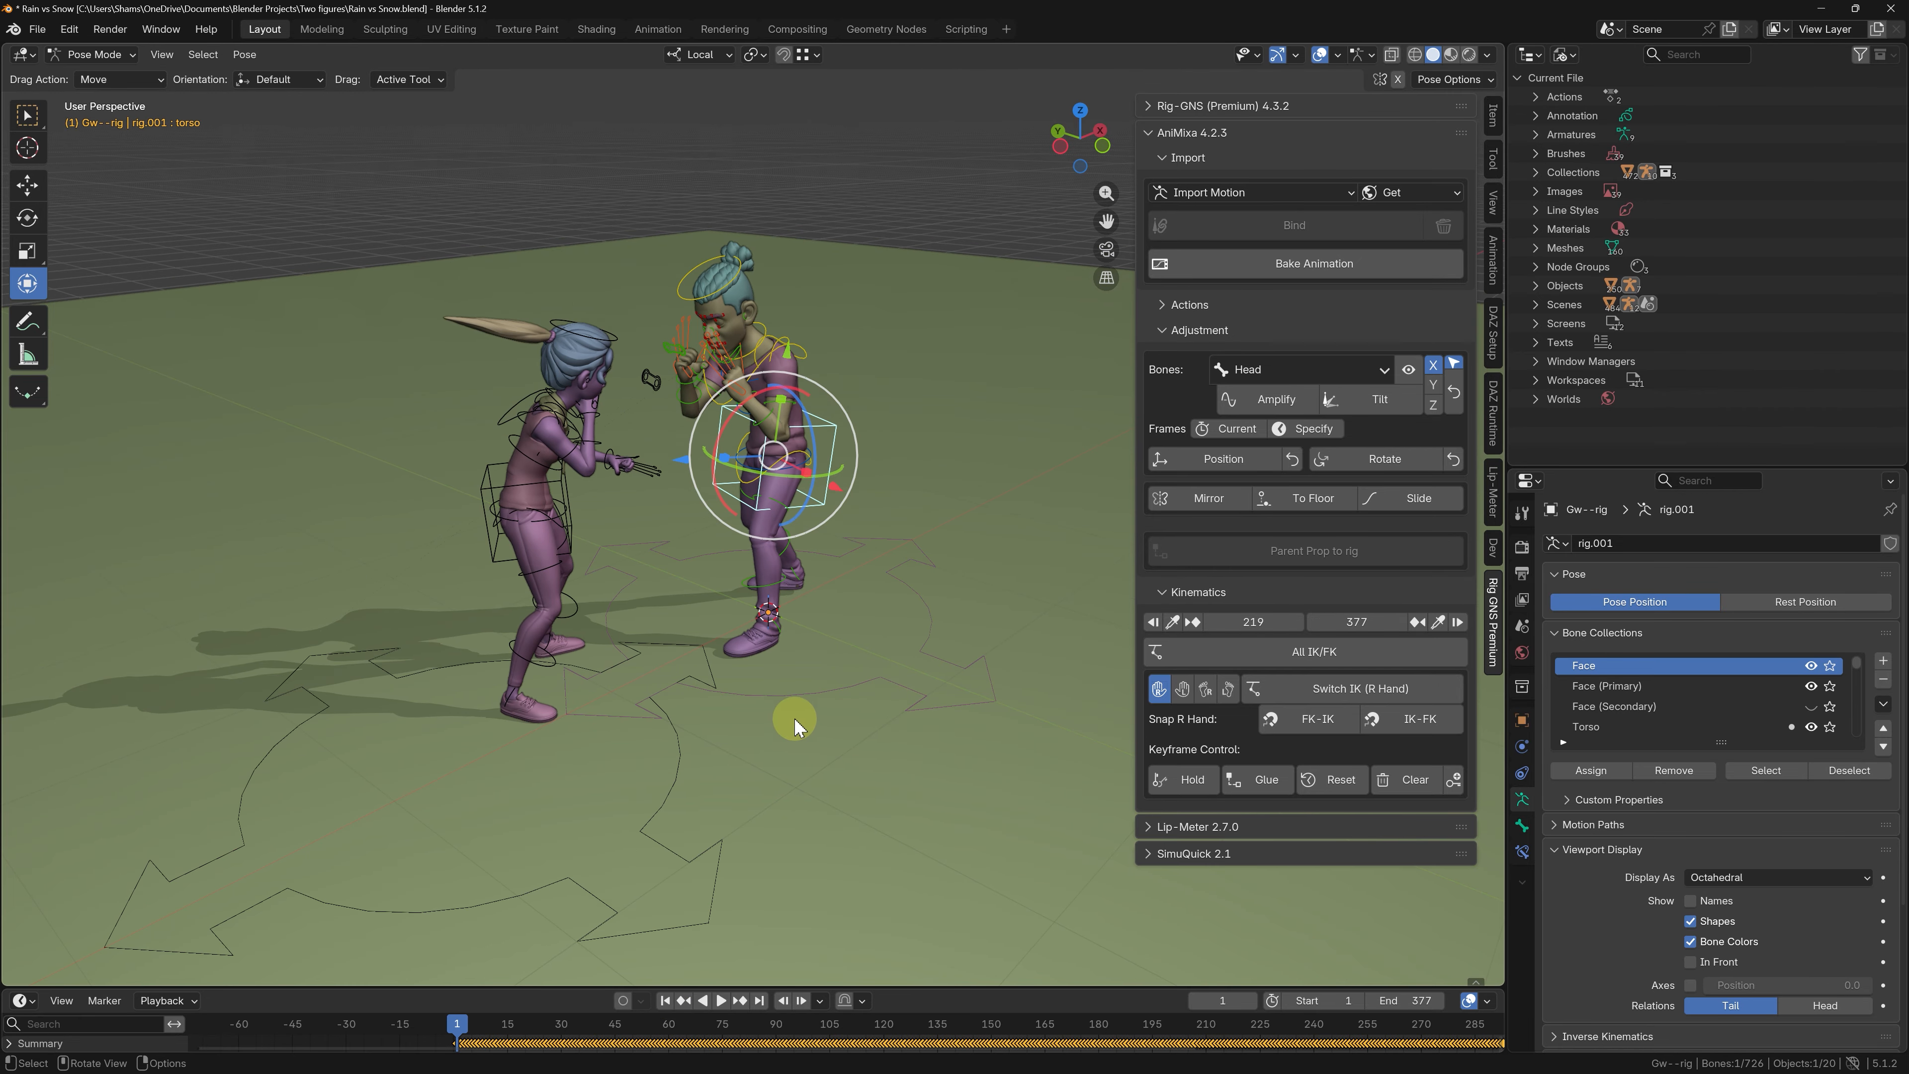
pyautogui.press('space')
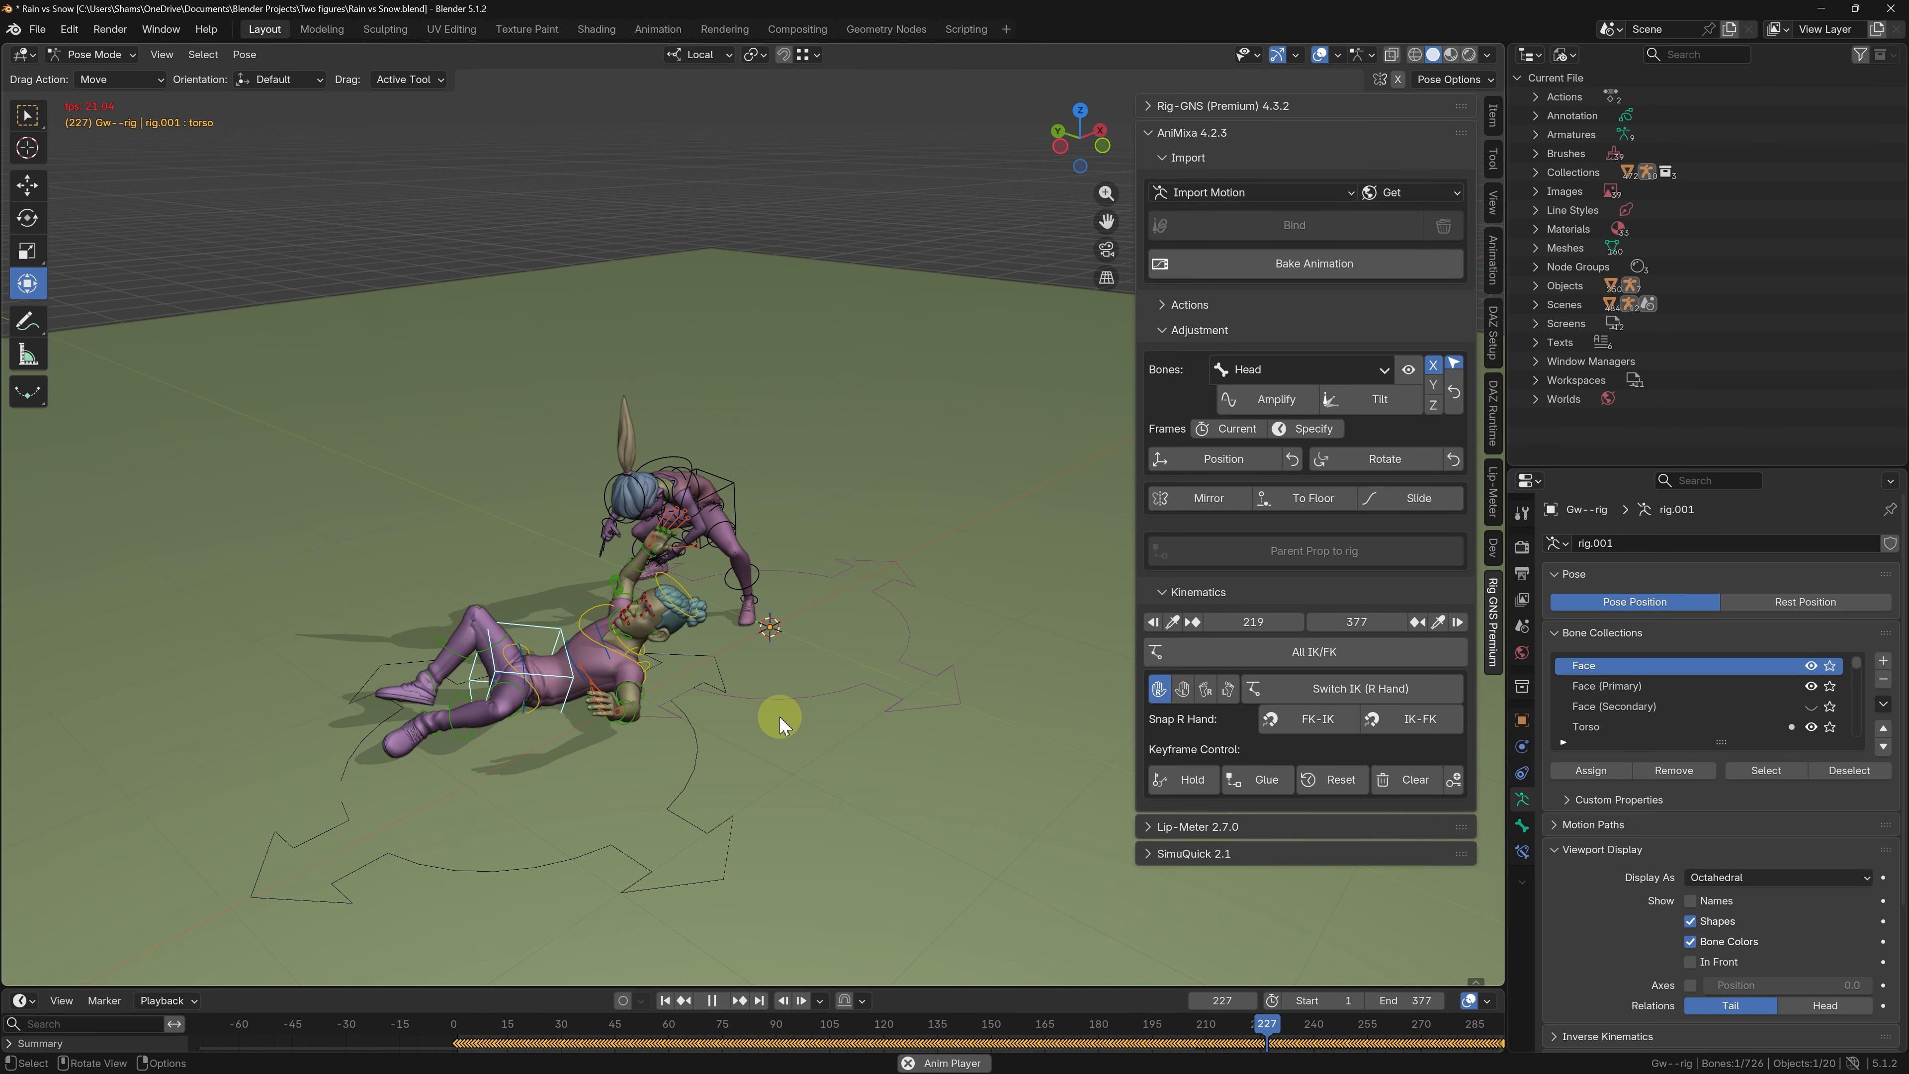
pyautogui.moveTo(778, 715); pyautogui.dragTo(677, 696, button='middle')
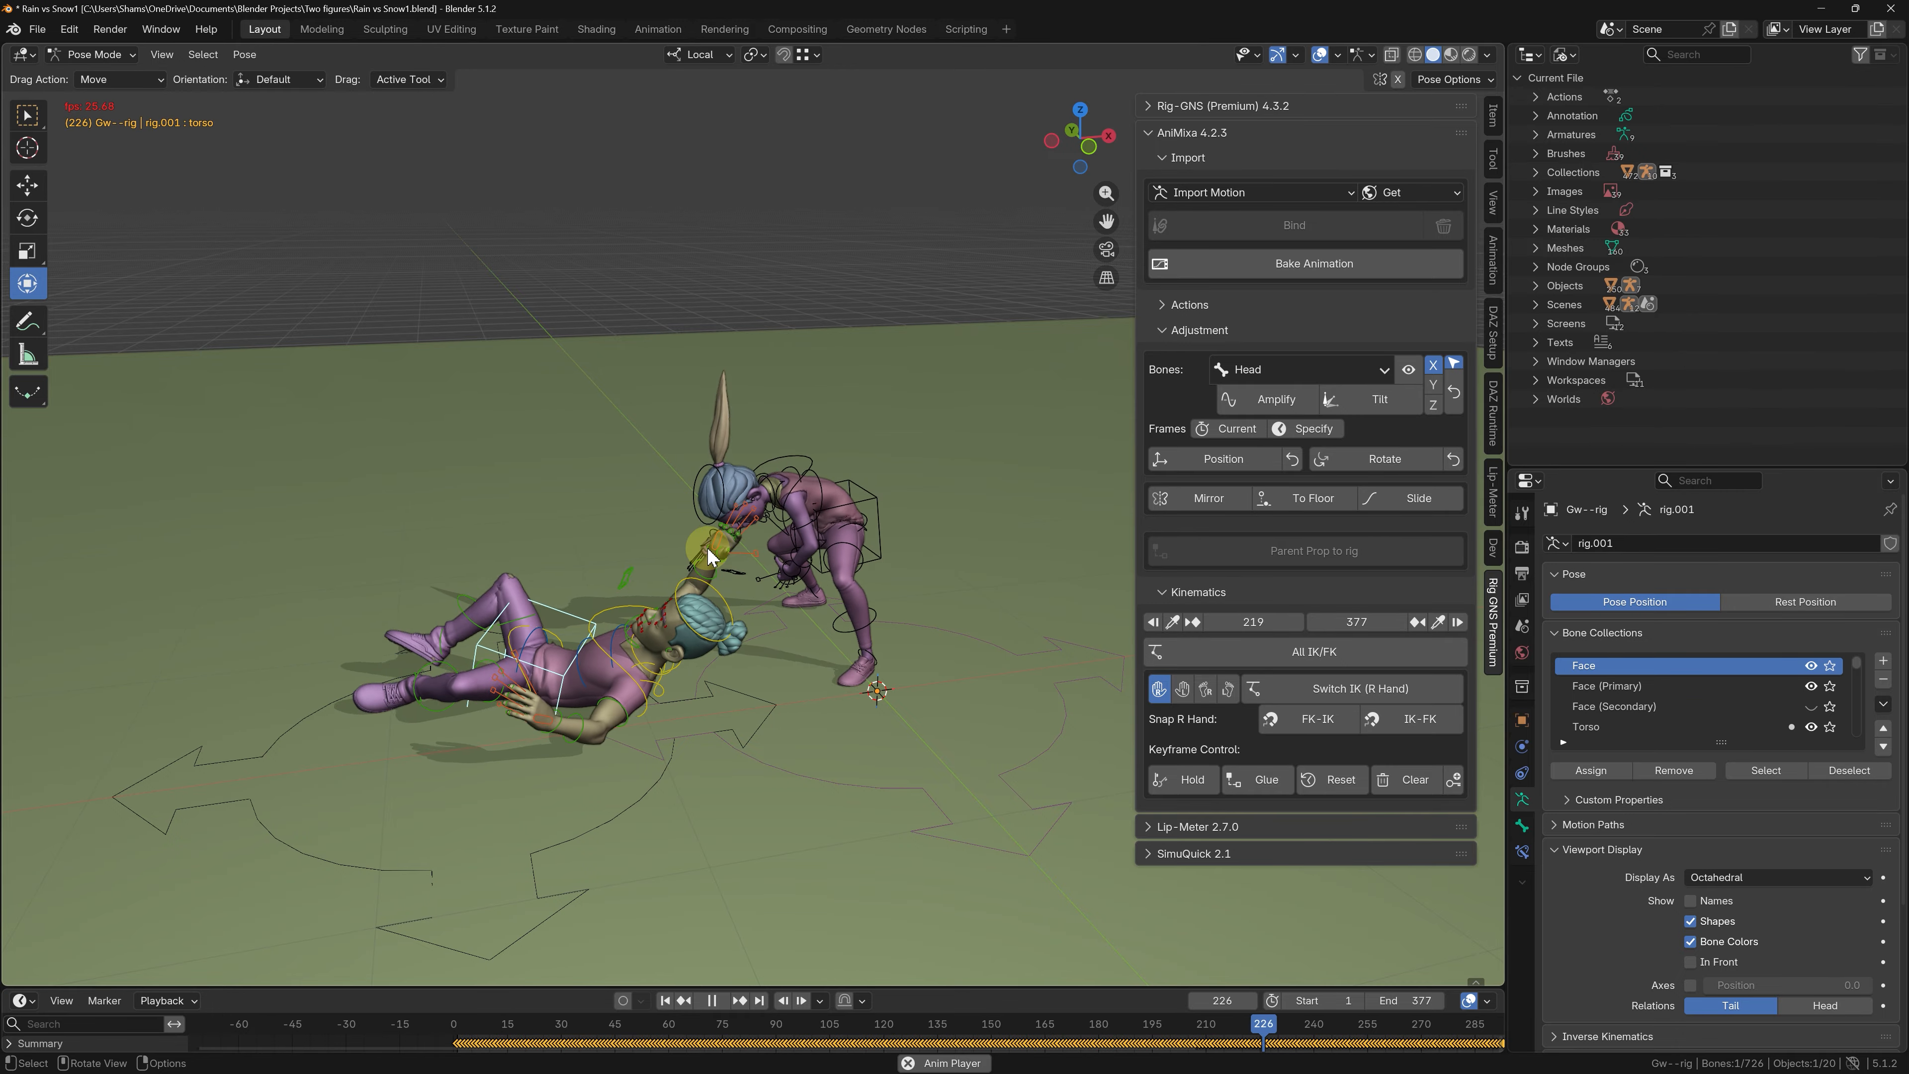
pyautogui.press('space')
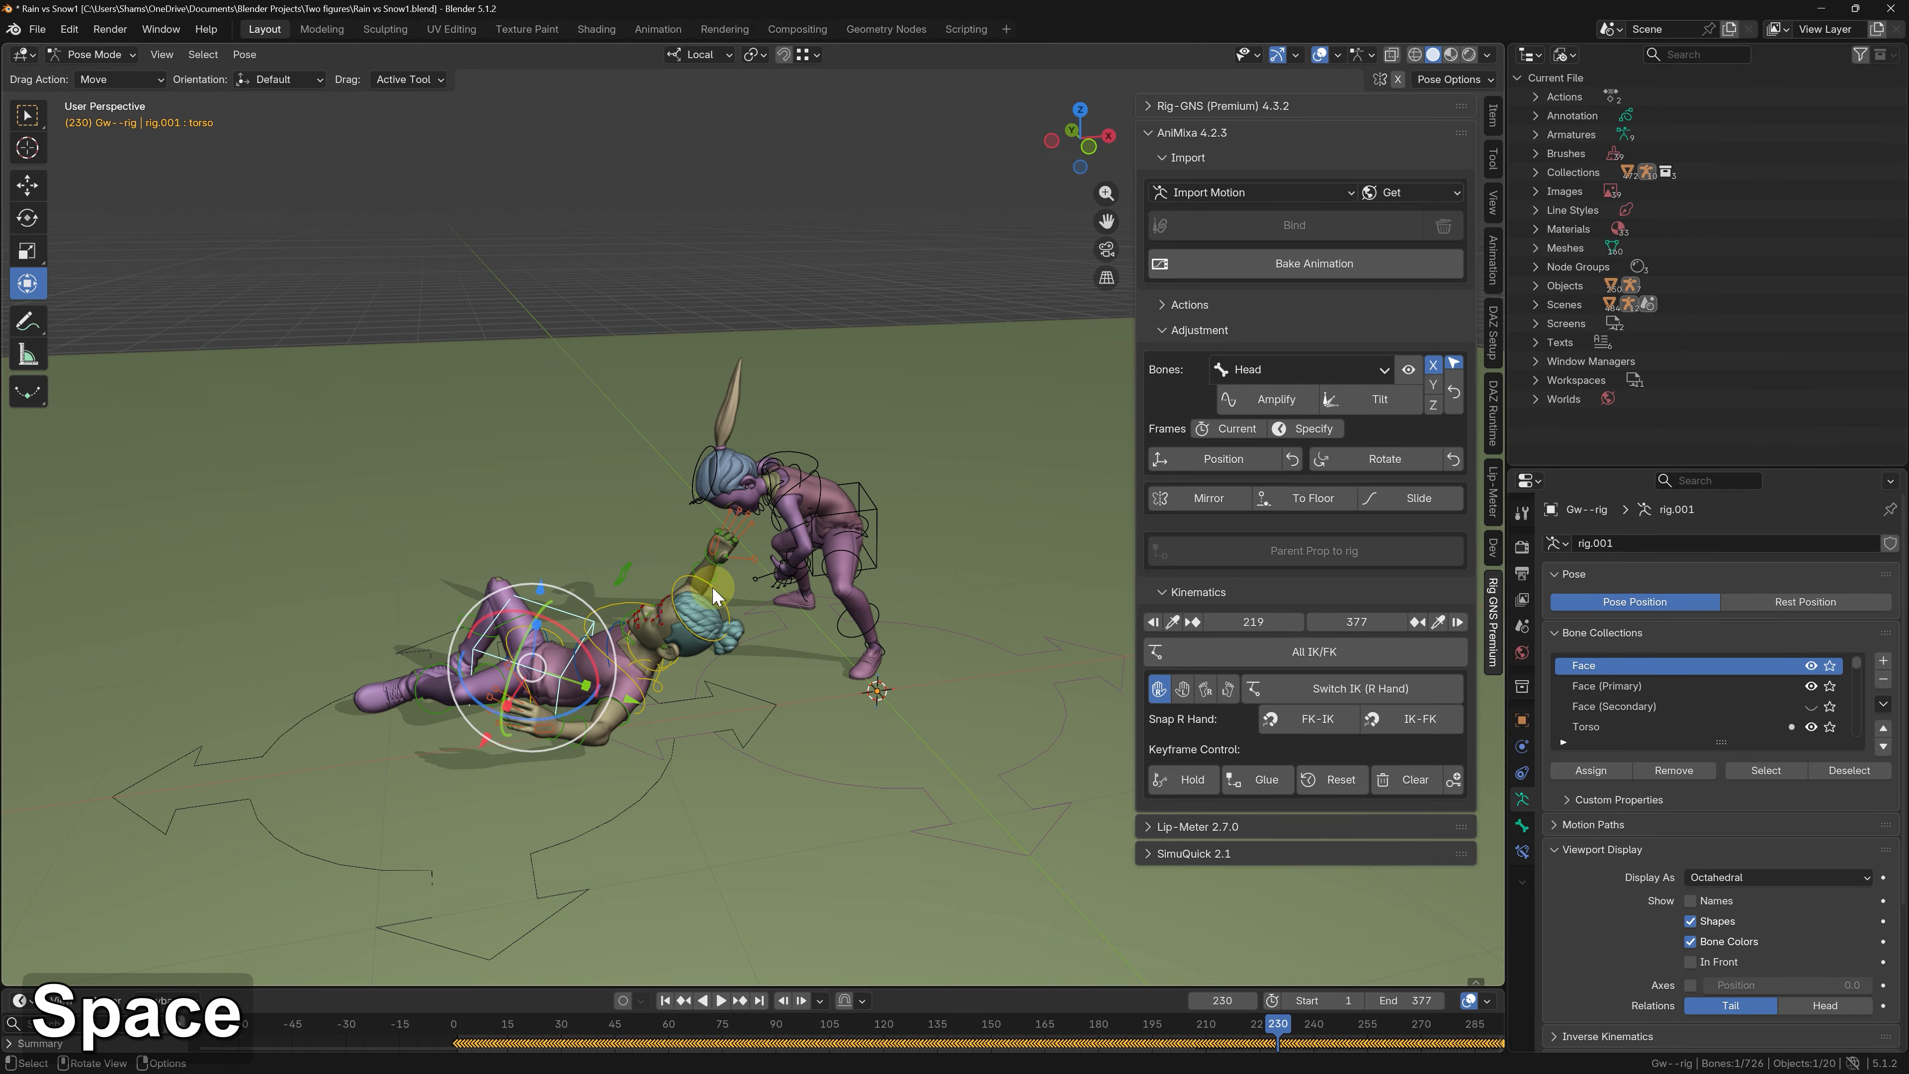
# - In Object Mode at frame 1, select the female rig and tilt both of its shoulders on the Z axis
pyautogui.click(665, 1000)
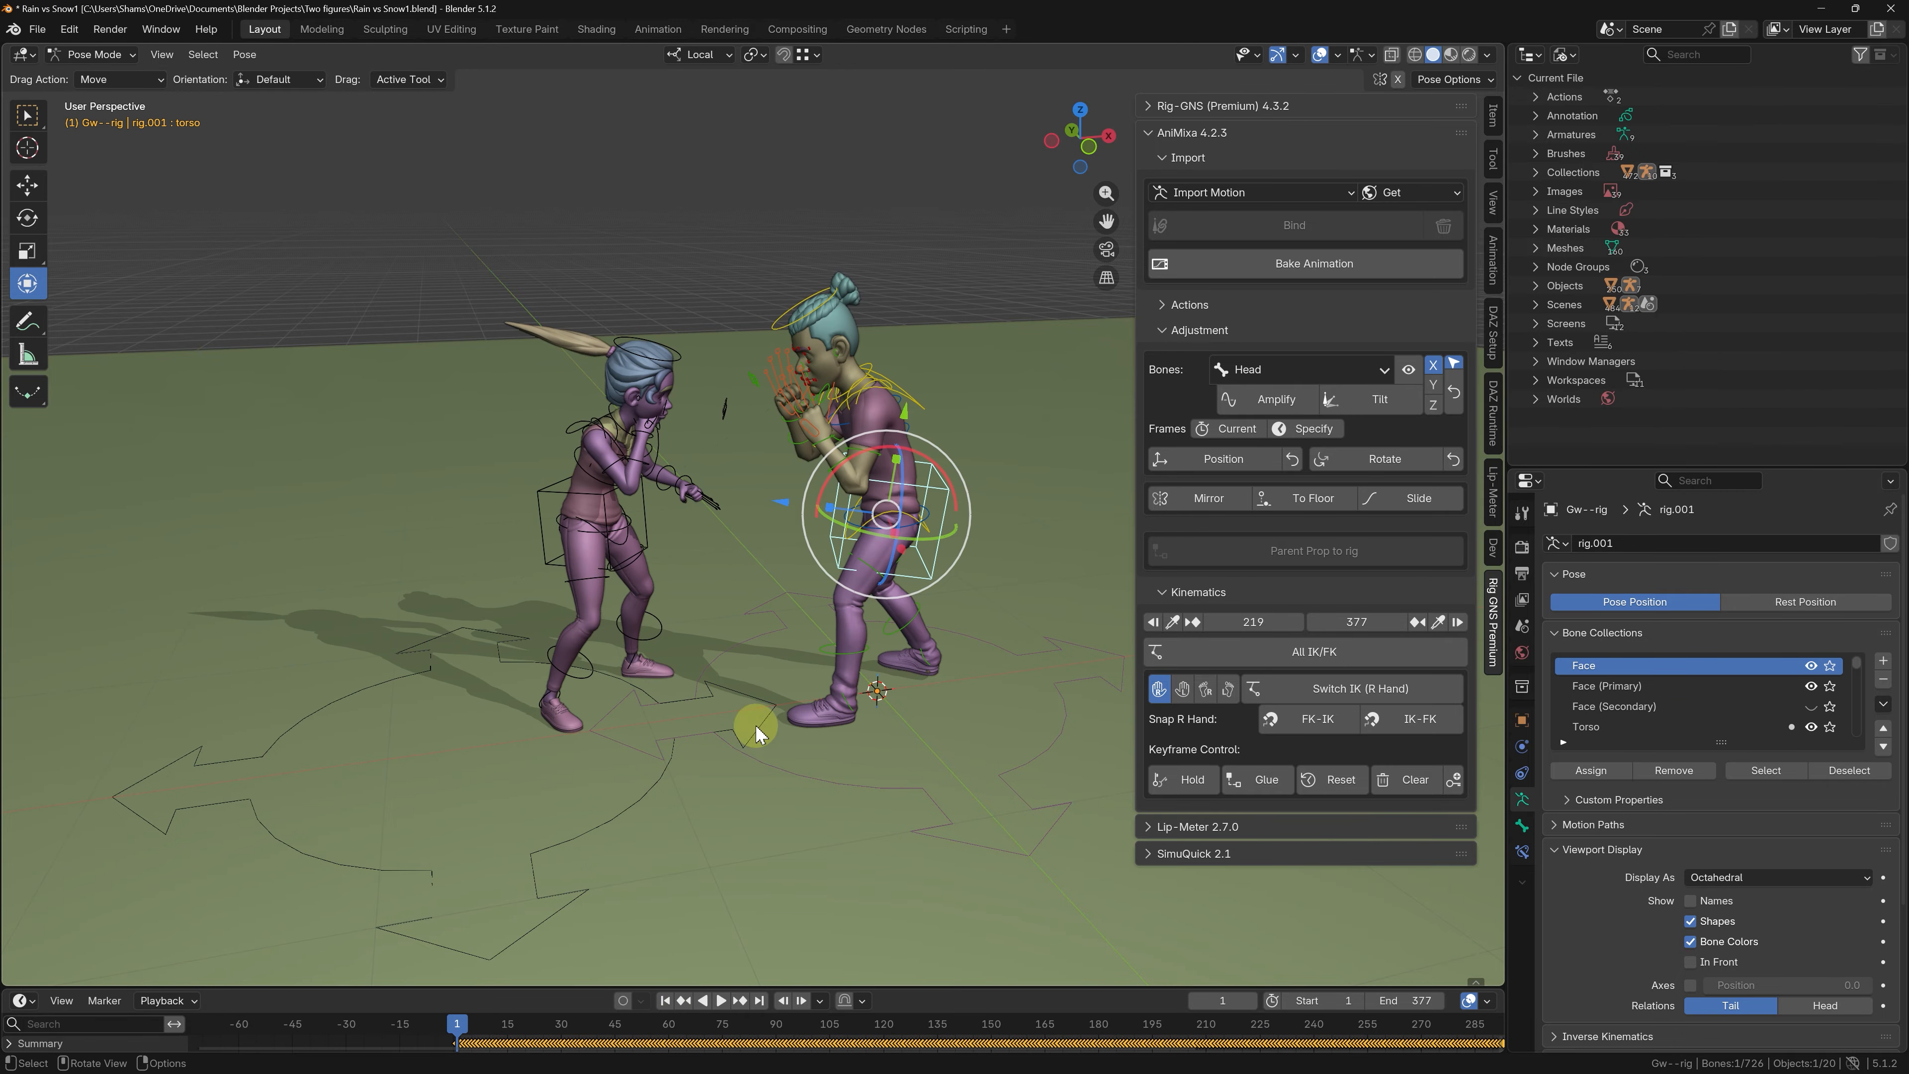
pyautogui.scroll(2, 820, 494)
pyautogui.moveTo(546, 415); pyautogui.dragTo(475, 410, button='middle')
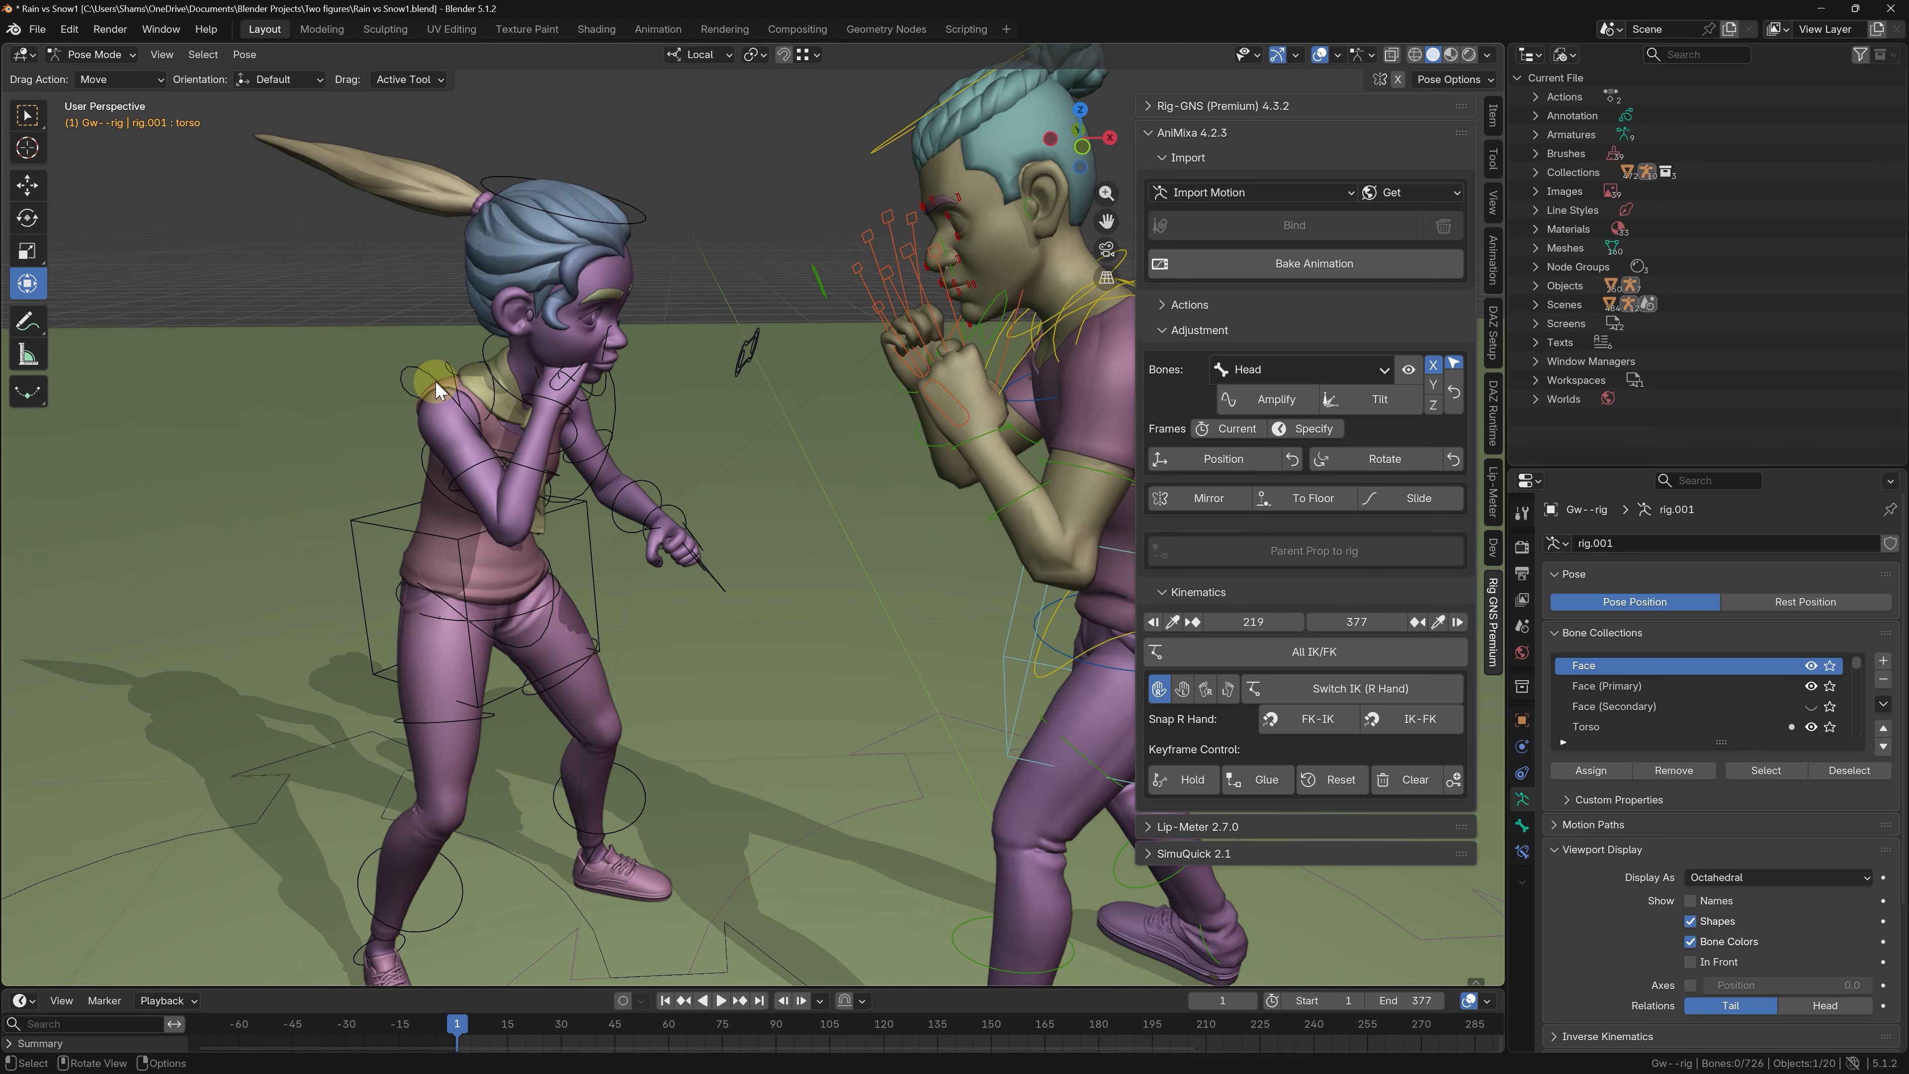
pyautogui.press('Tab')
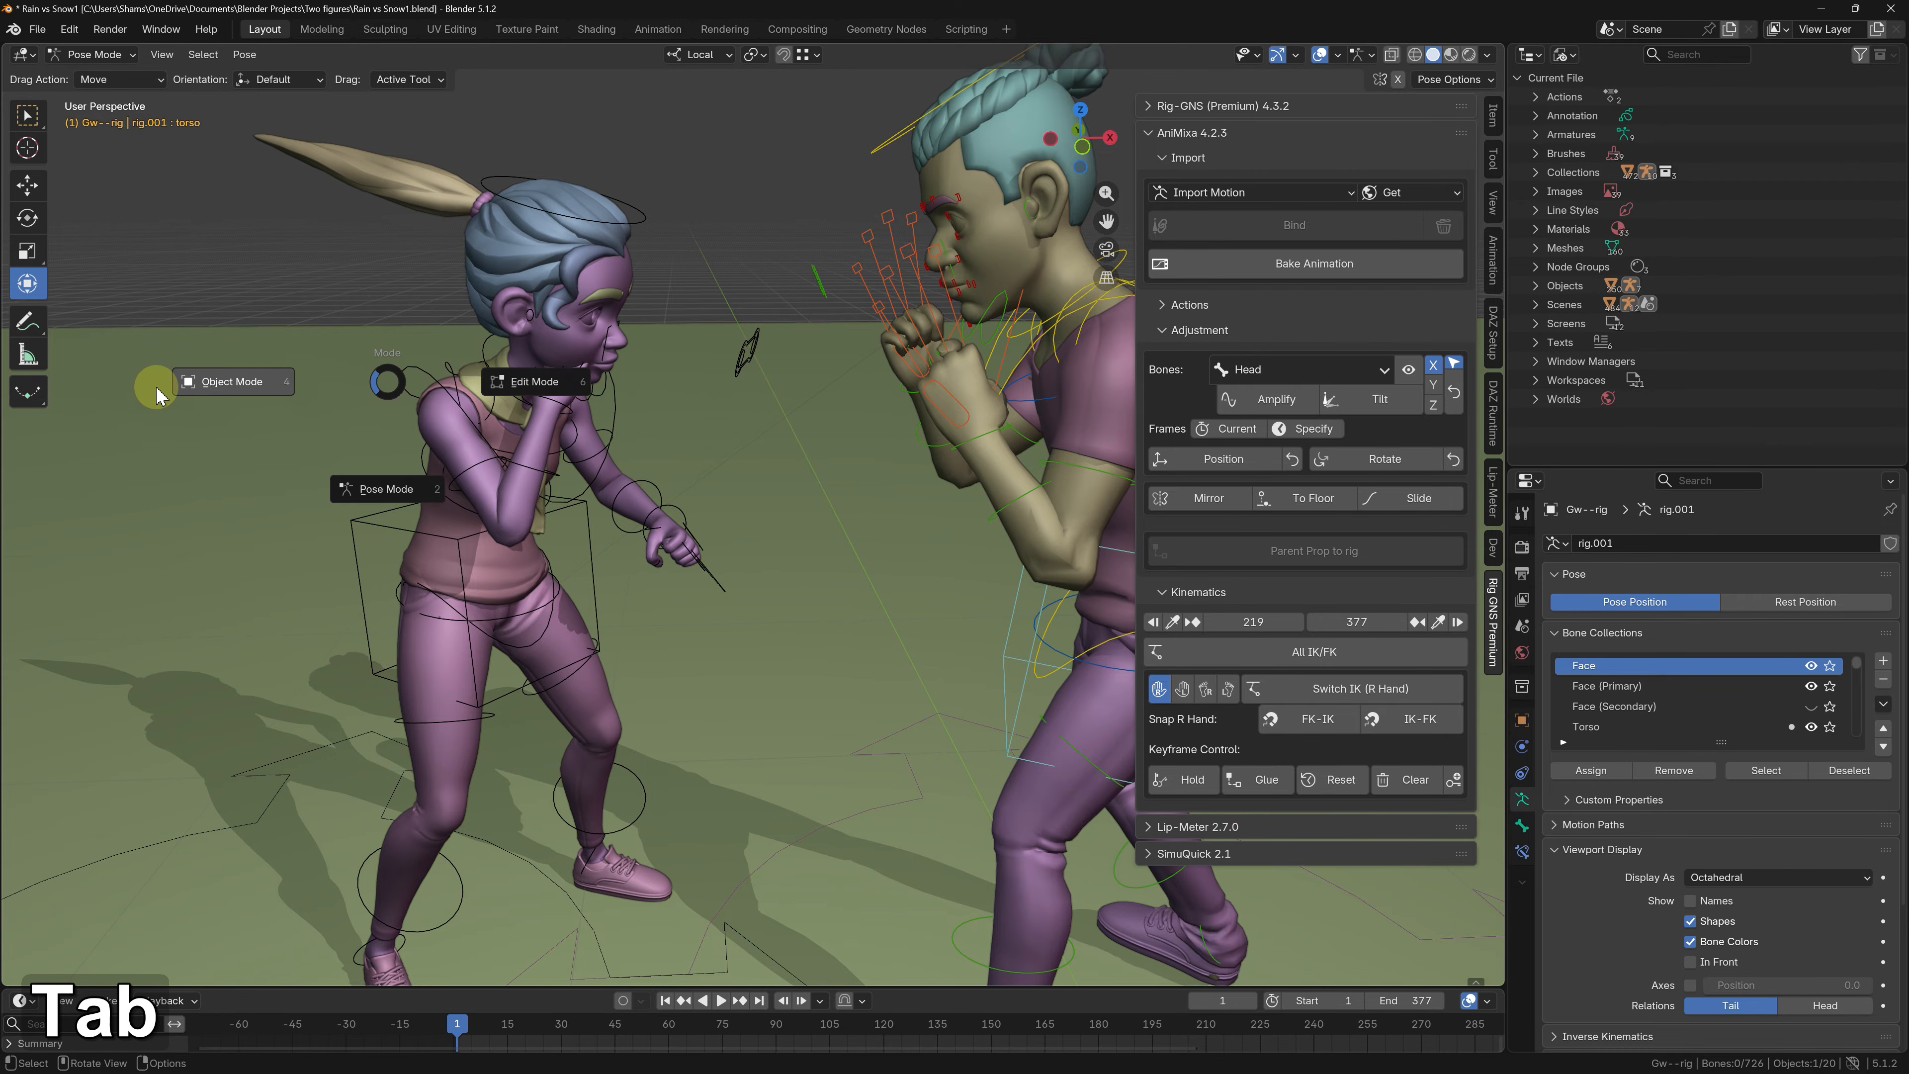
pyautogui.click(492, 359)
pyautogui.moveTo(492, 359); pyautogui.dragTo(543, 359, button='middle')
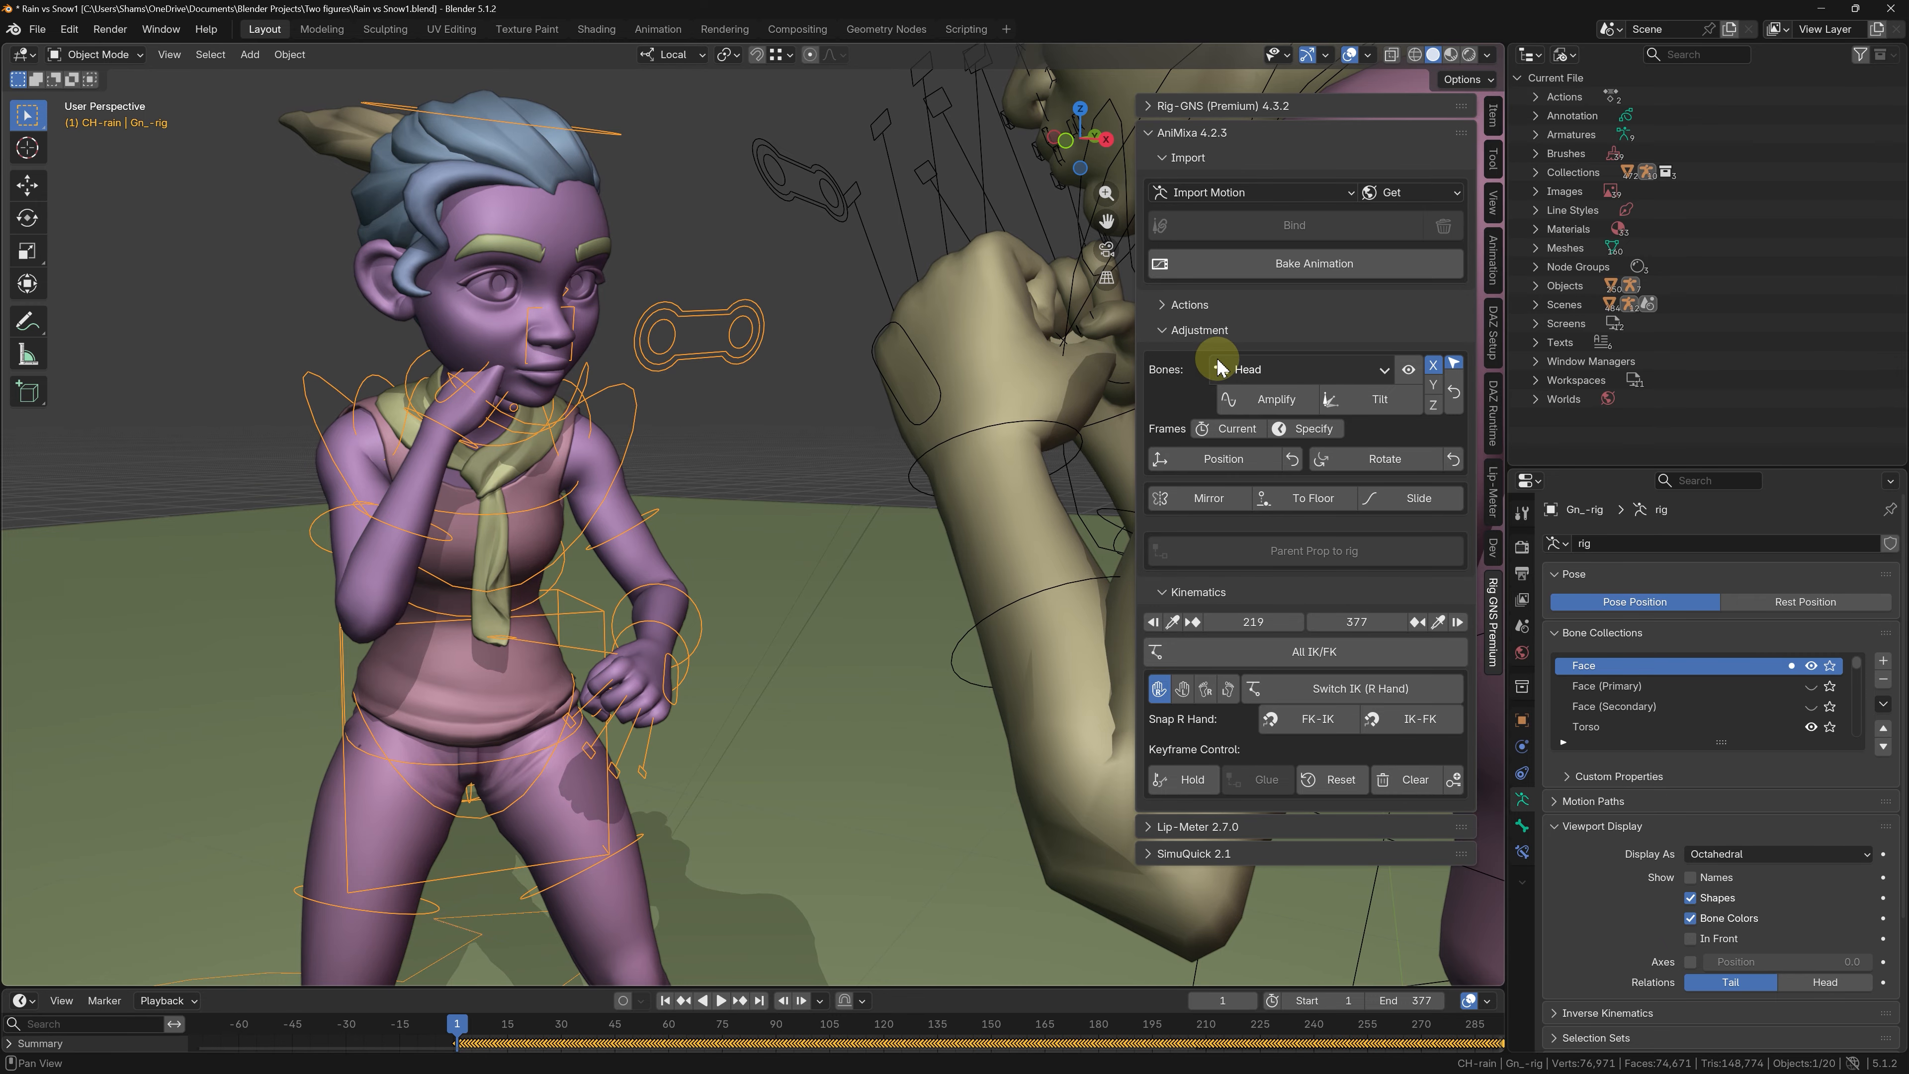
pyautogui.click(1277, 370)
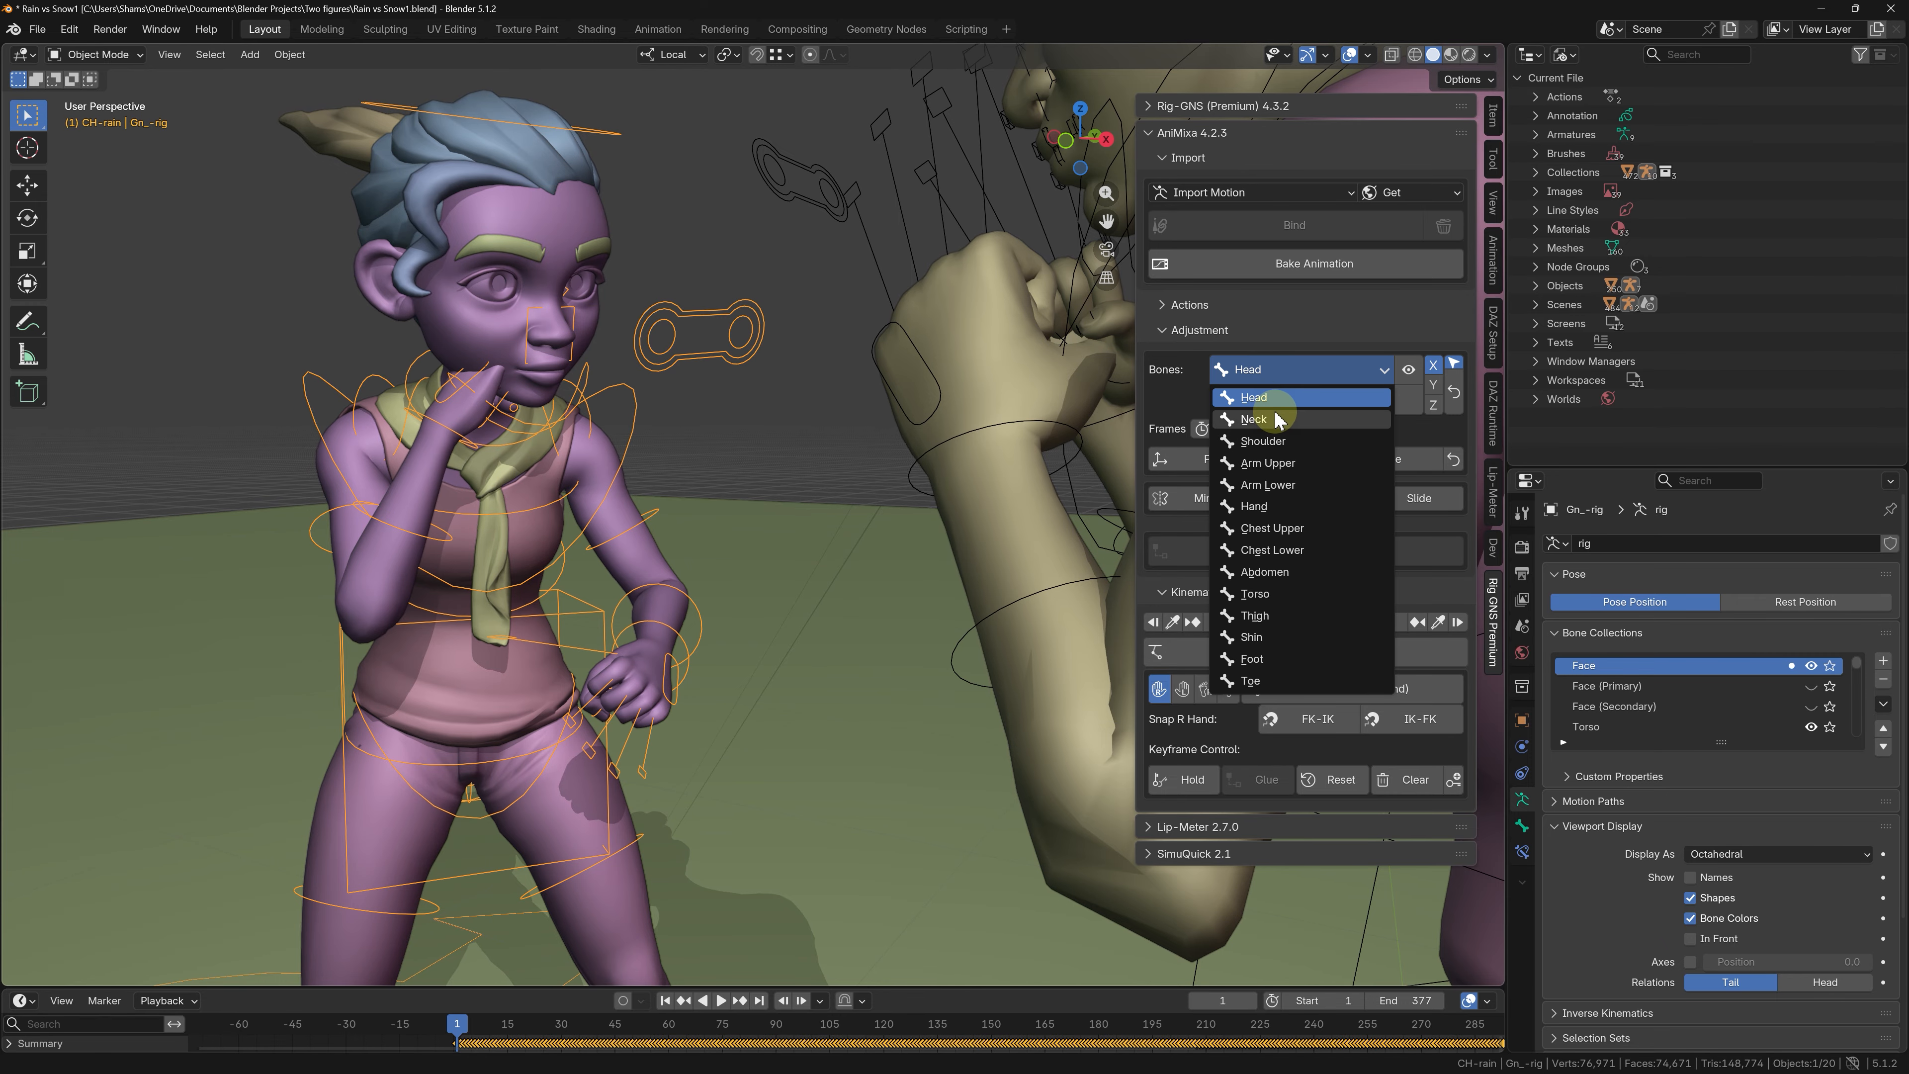
pyautogui.click(1277, 441)
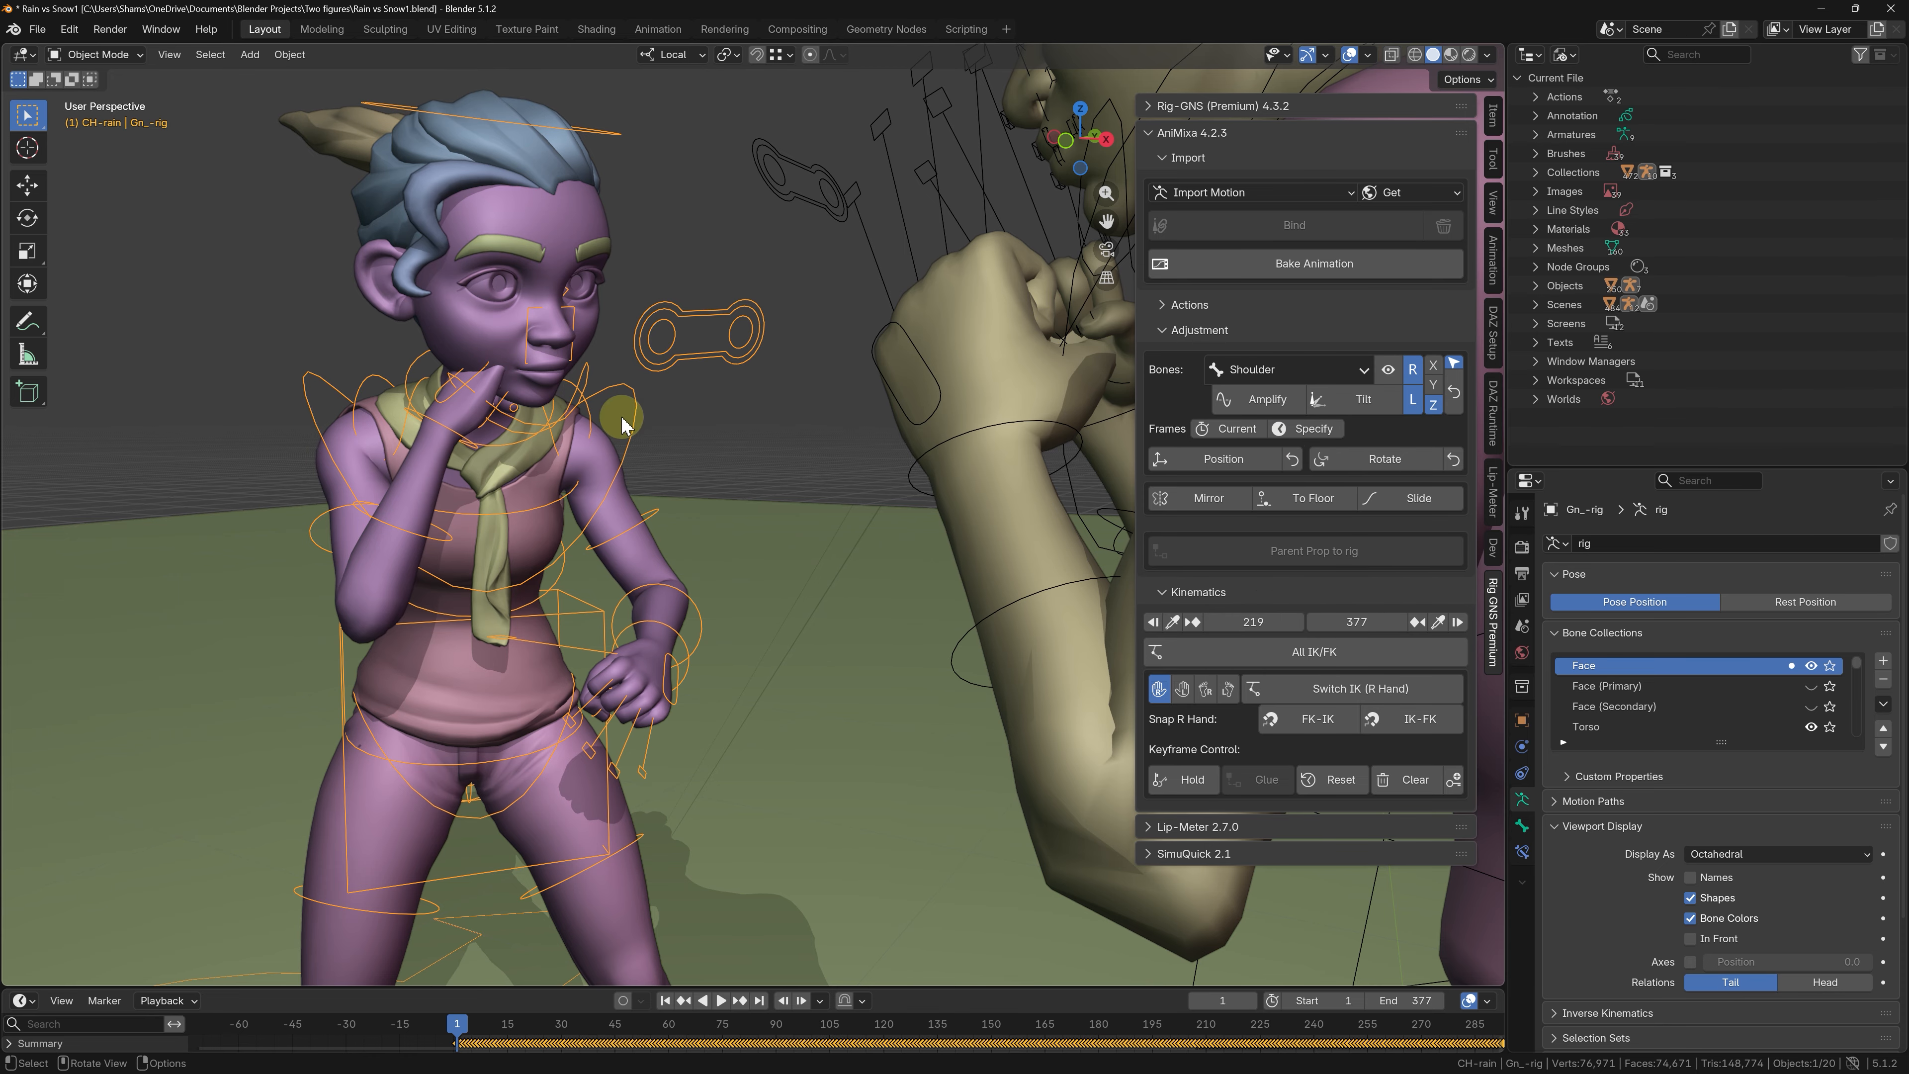
pyautogui.moveTo(622, 425); pyautogui.dragTo(685, 448, button='middle')
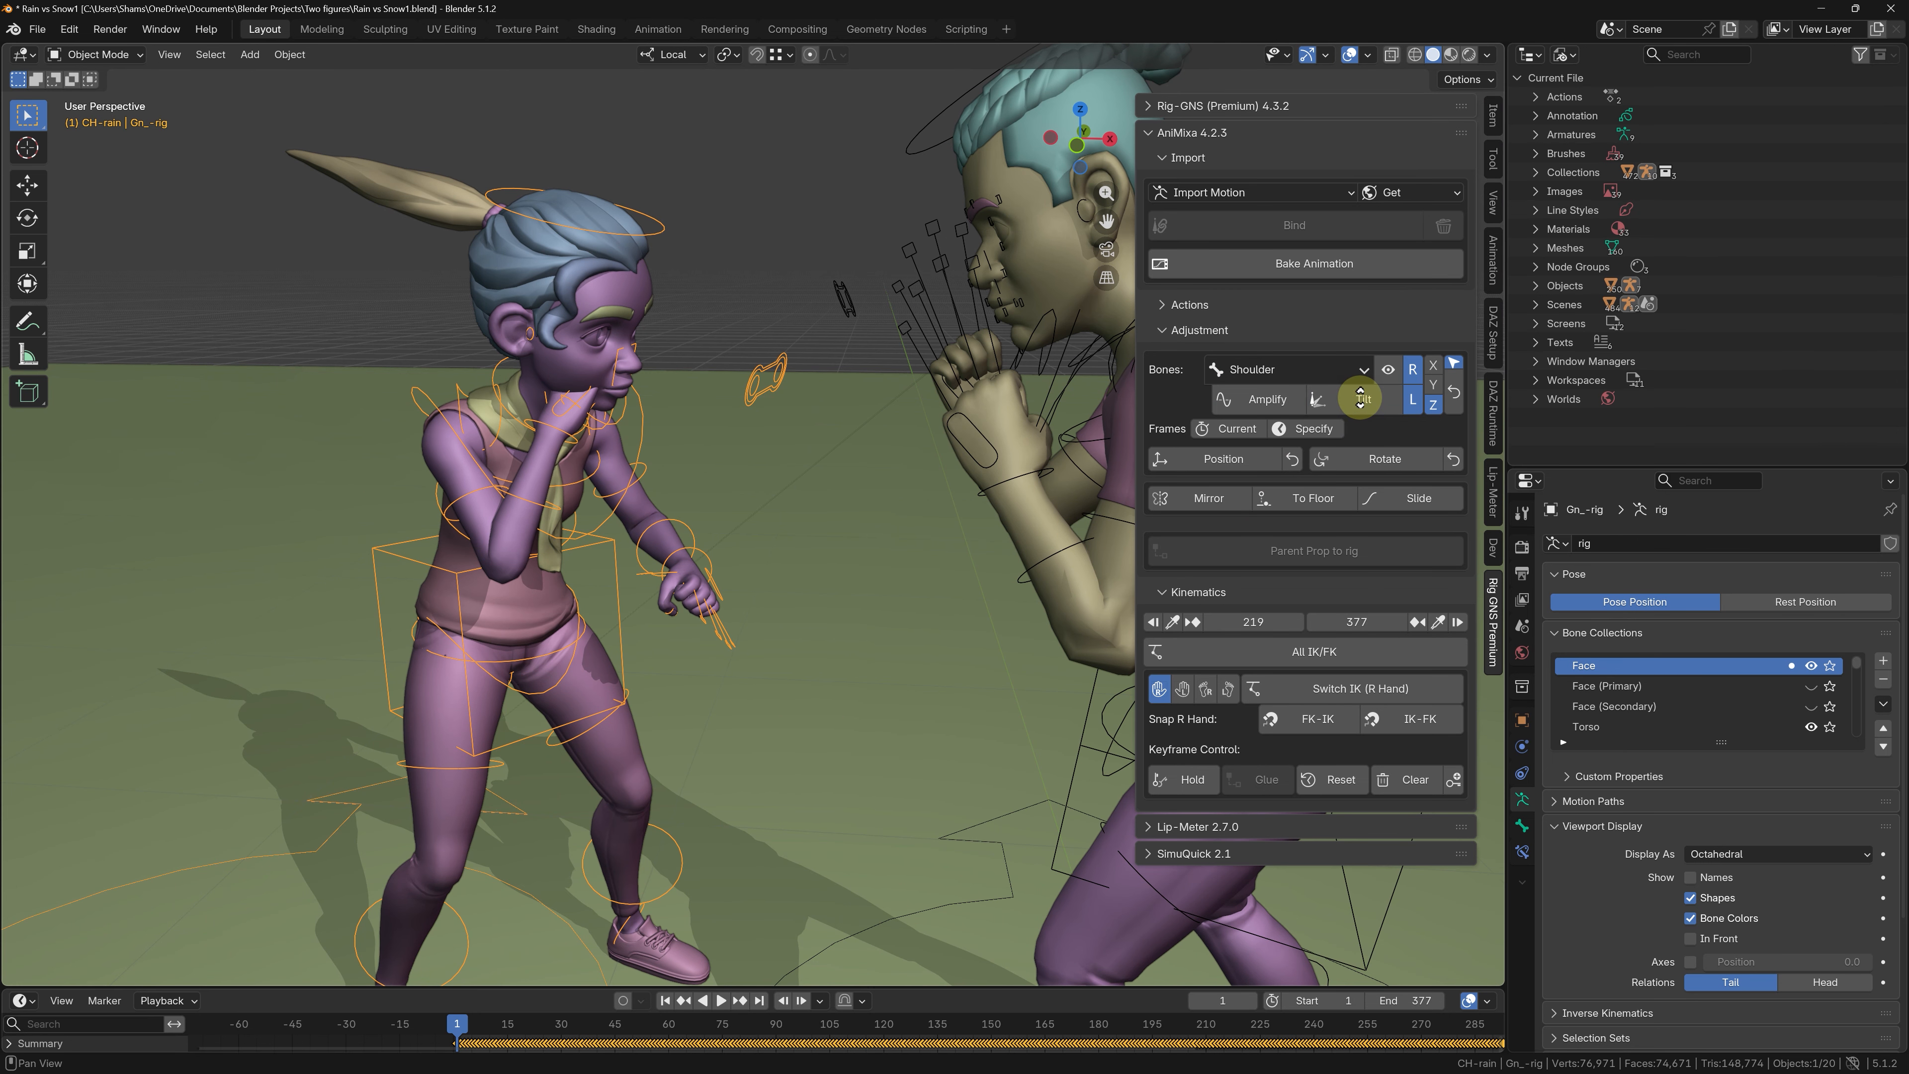
pyautogui.moveTo(1360, 397); pyautogui.dragTo(1362, 398)
# - Tilt both of the female's shoulders on the X axis
pyautogui.scroll(-5, 695, 436)
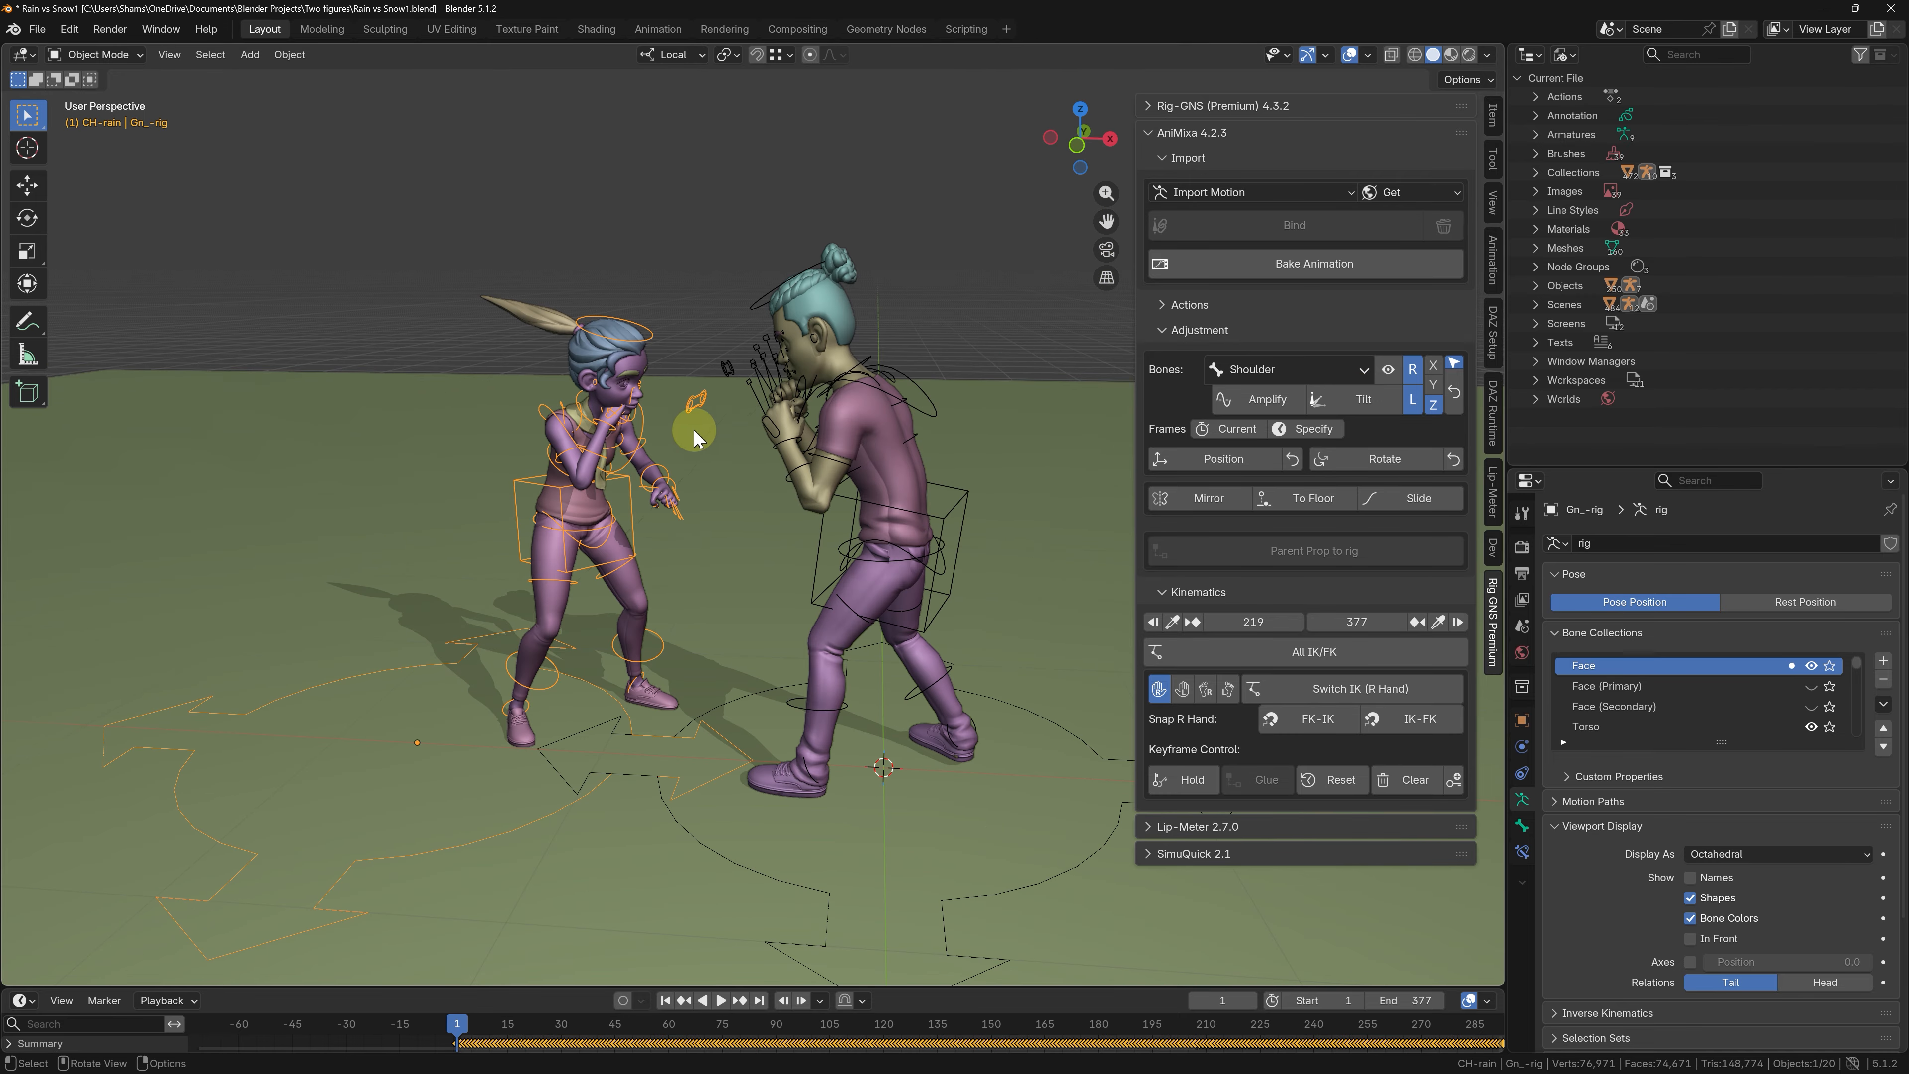
pyautogui.moveTo(695, 436); pyautogui.dragTo(526, 376, button='middle')
pyautogui.scroll(5, 396, 327)
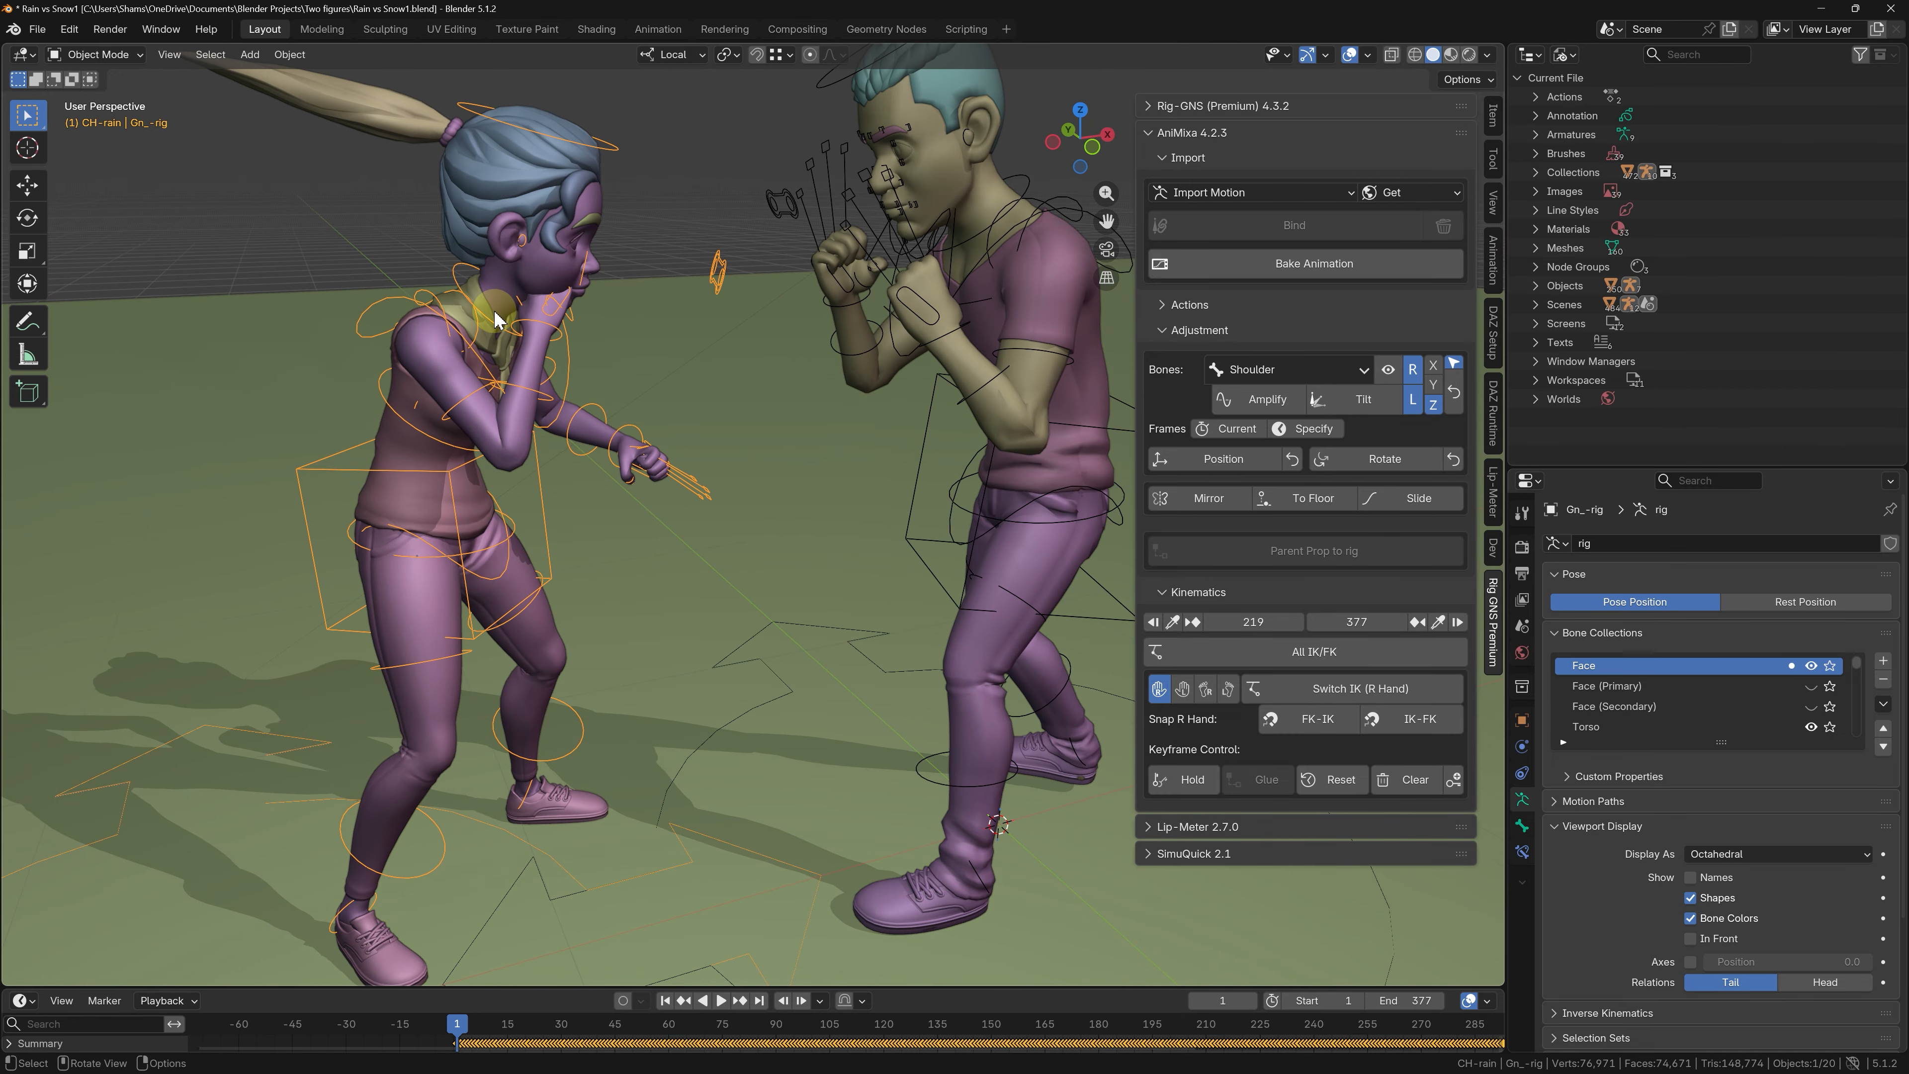
pyautogui.scroll(5, 494, 311)
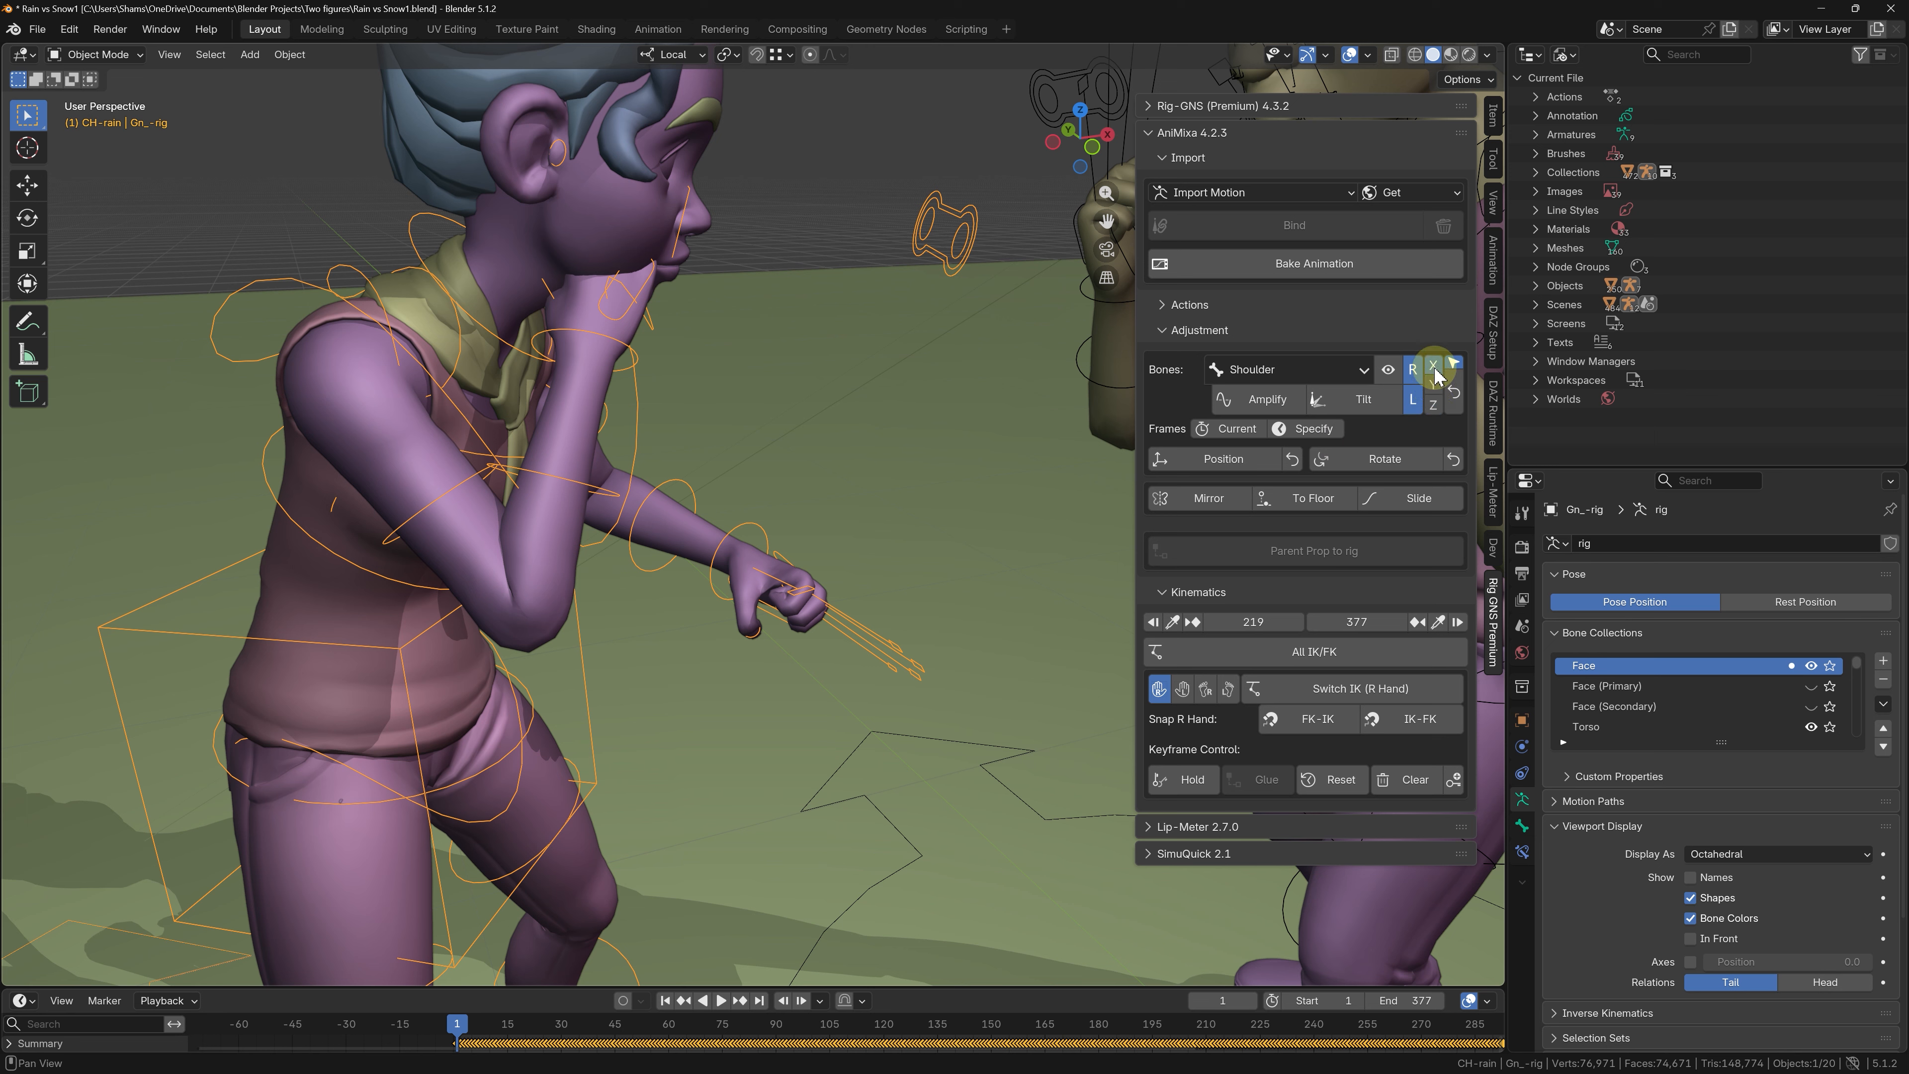
pyautogui.moveTo(1363, 399); pyautogui.dragTo(1362, 403)
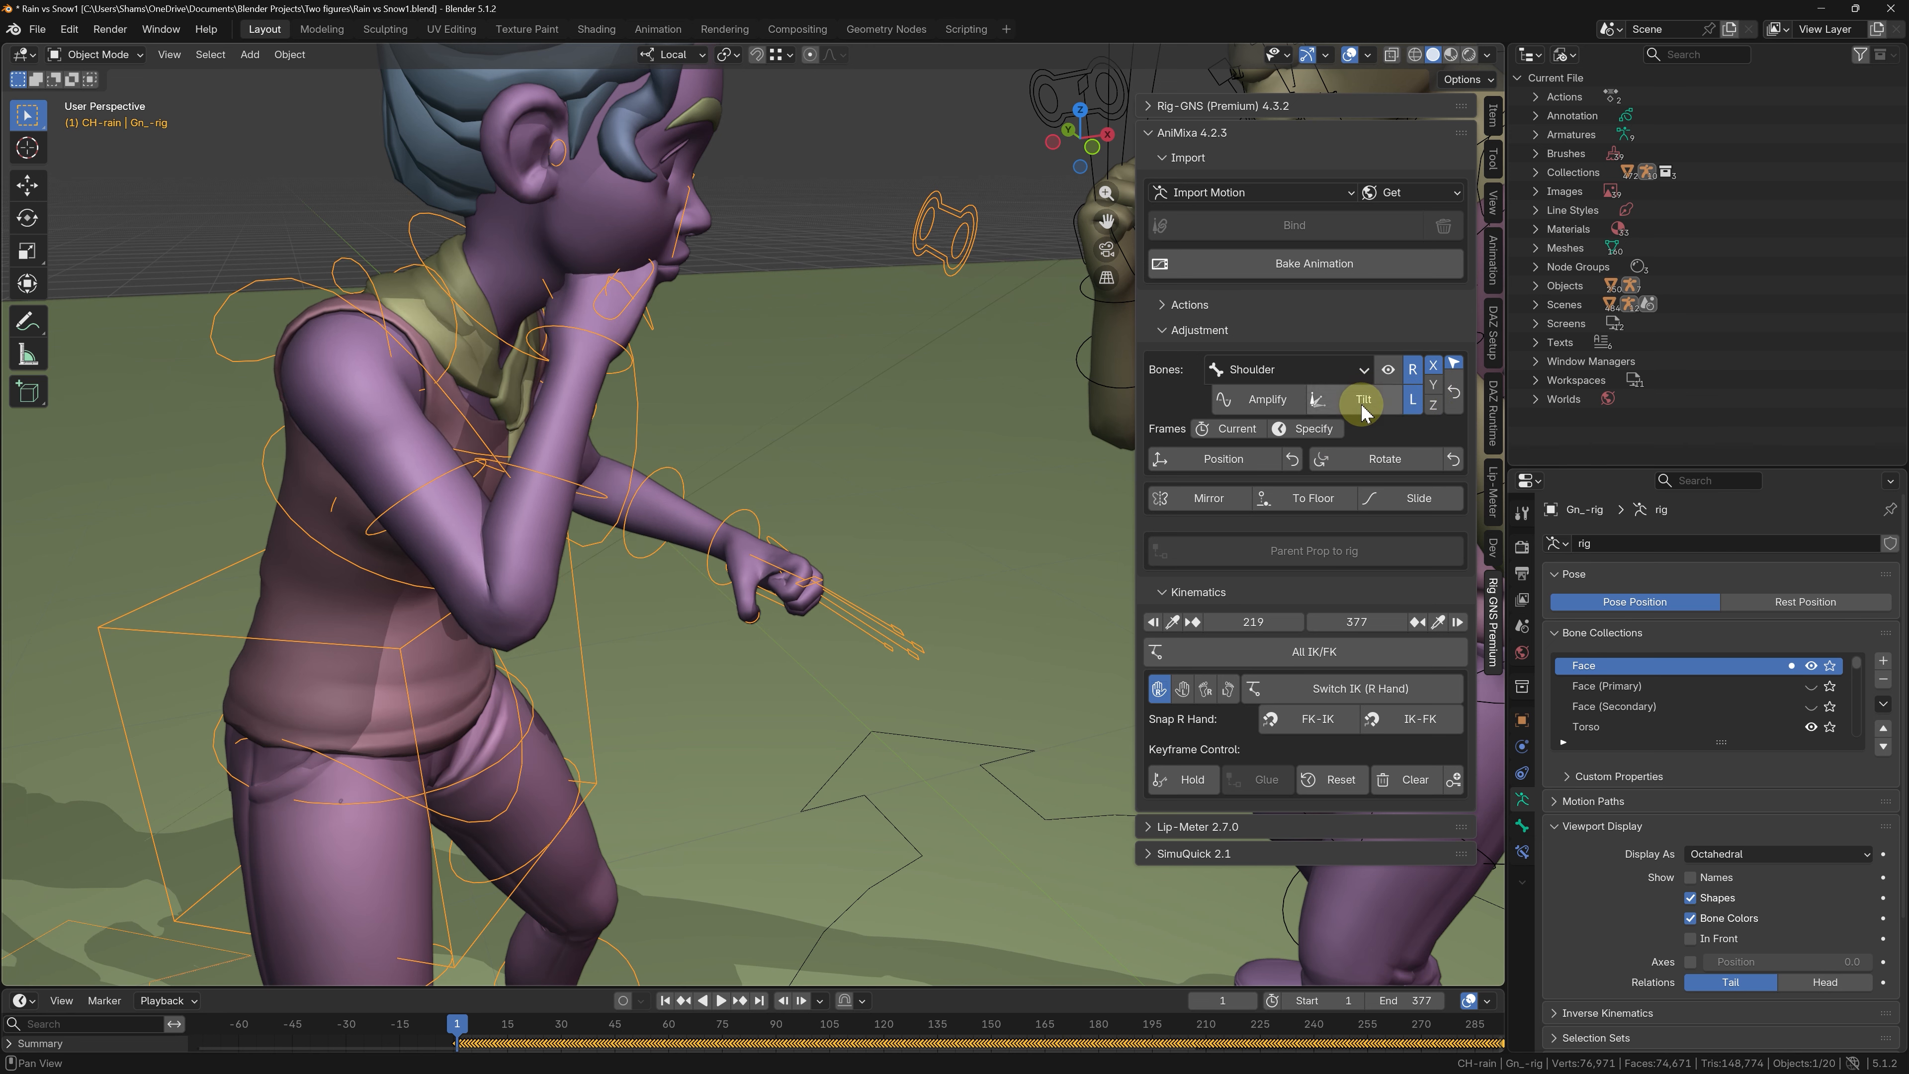
# - Tilt both of the female's lower arms on the X axis to move her raised hand away from her face
pyautogui.click(1311, 370)
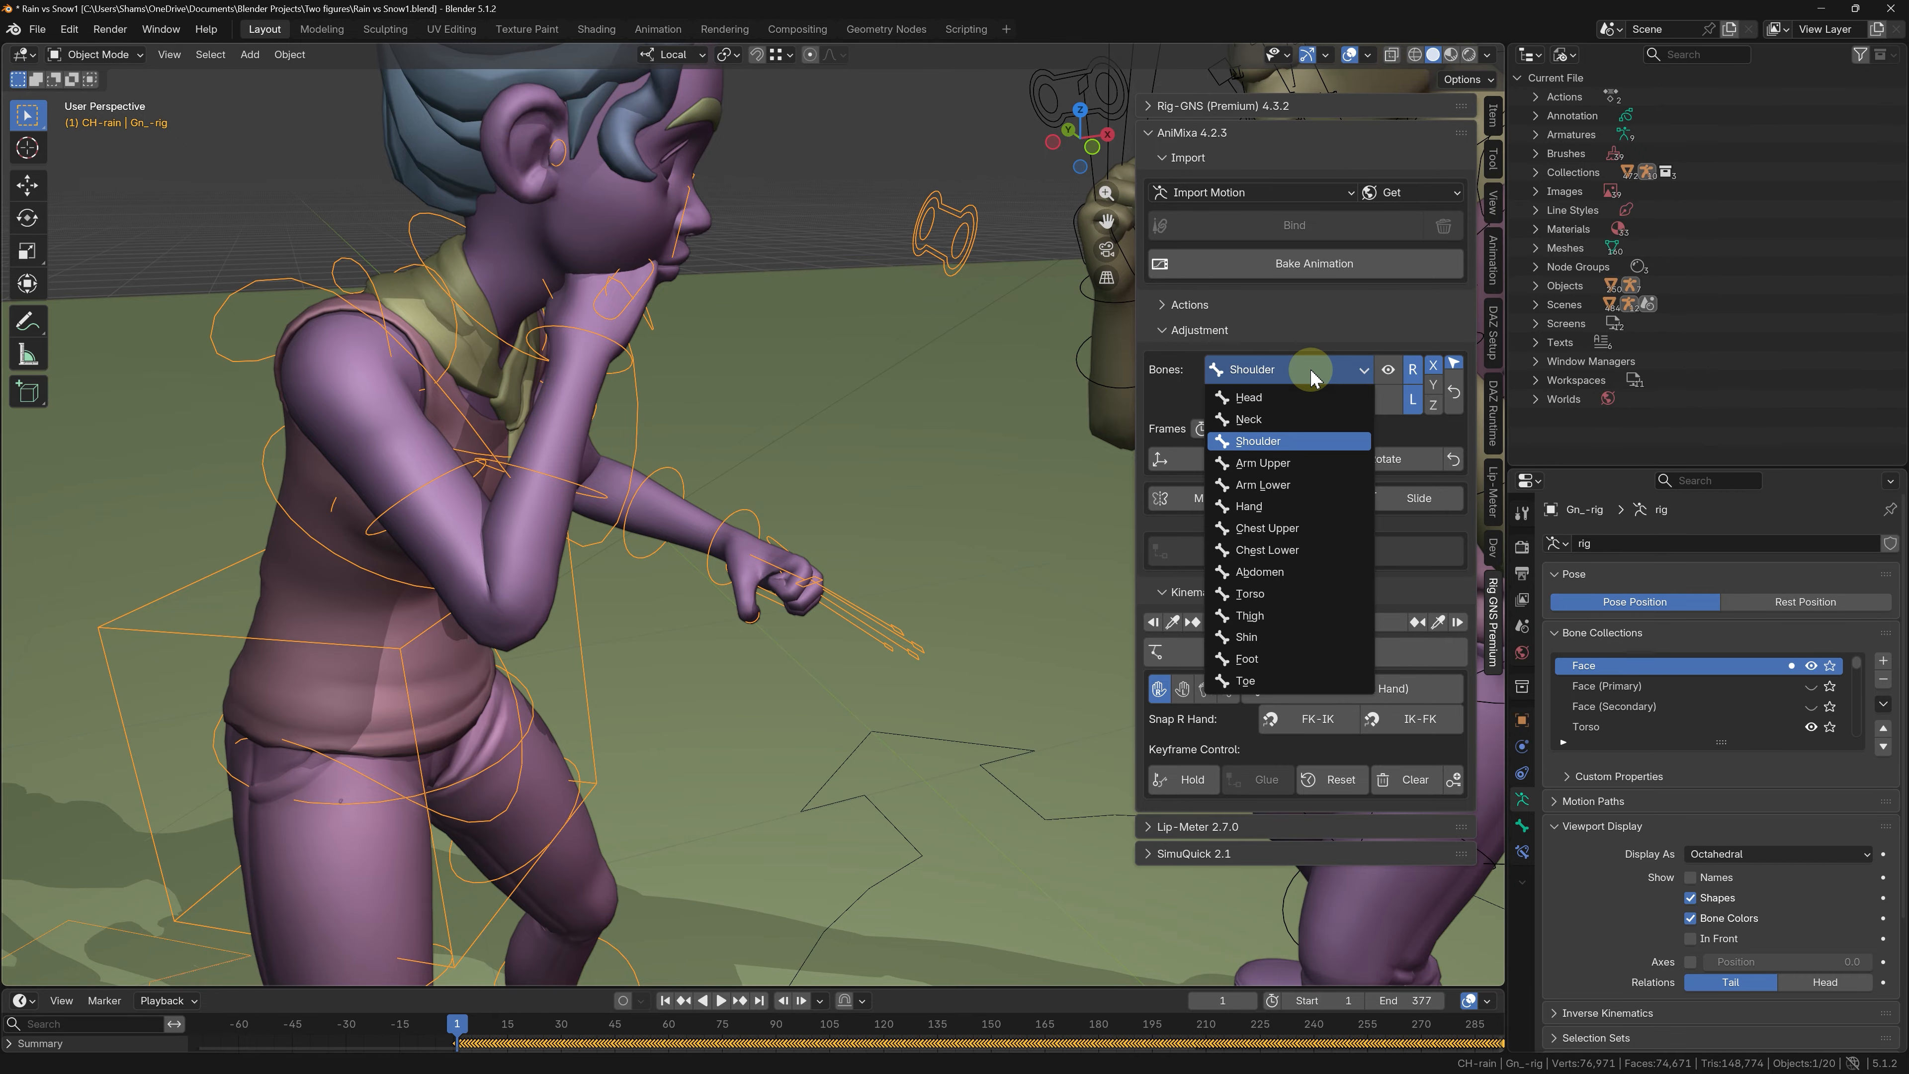
pyautogui.click(1292, 484)
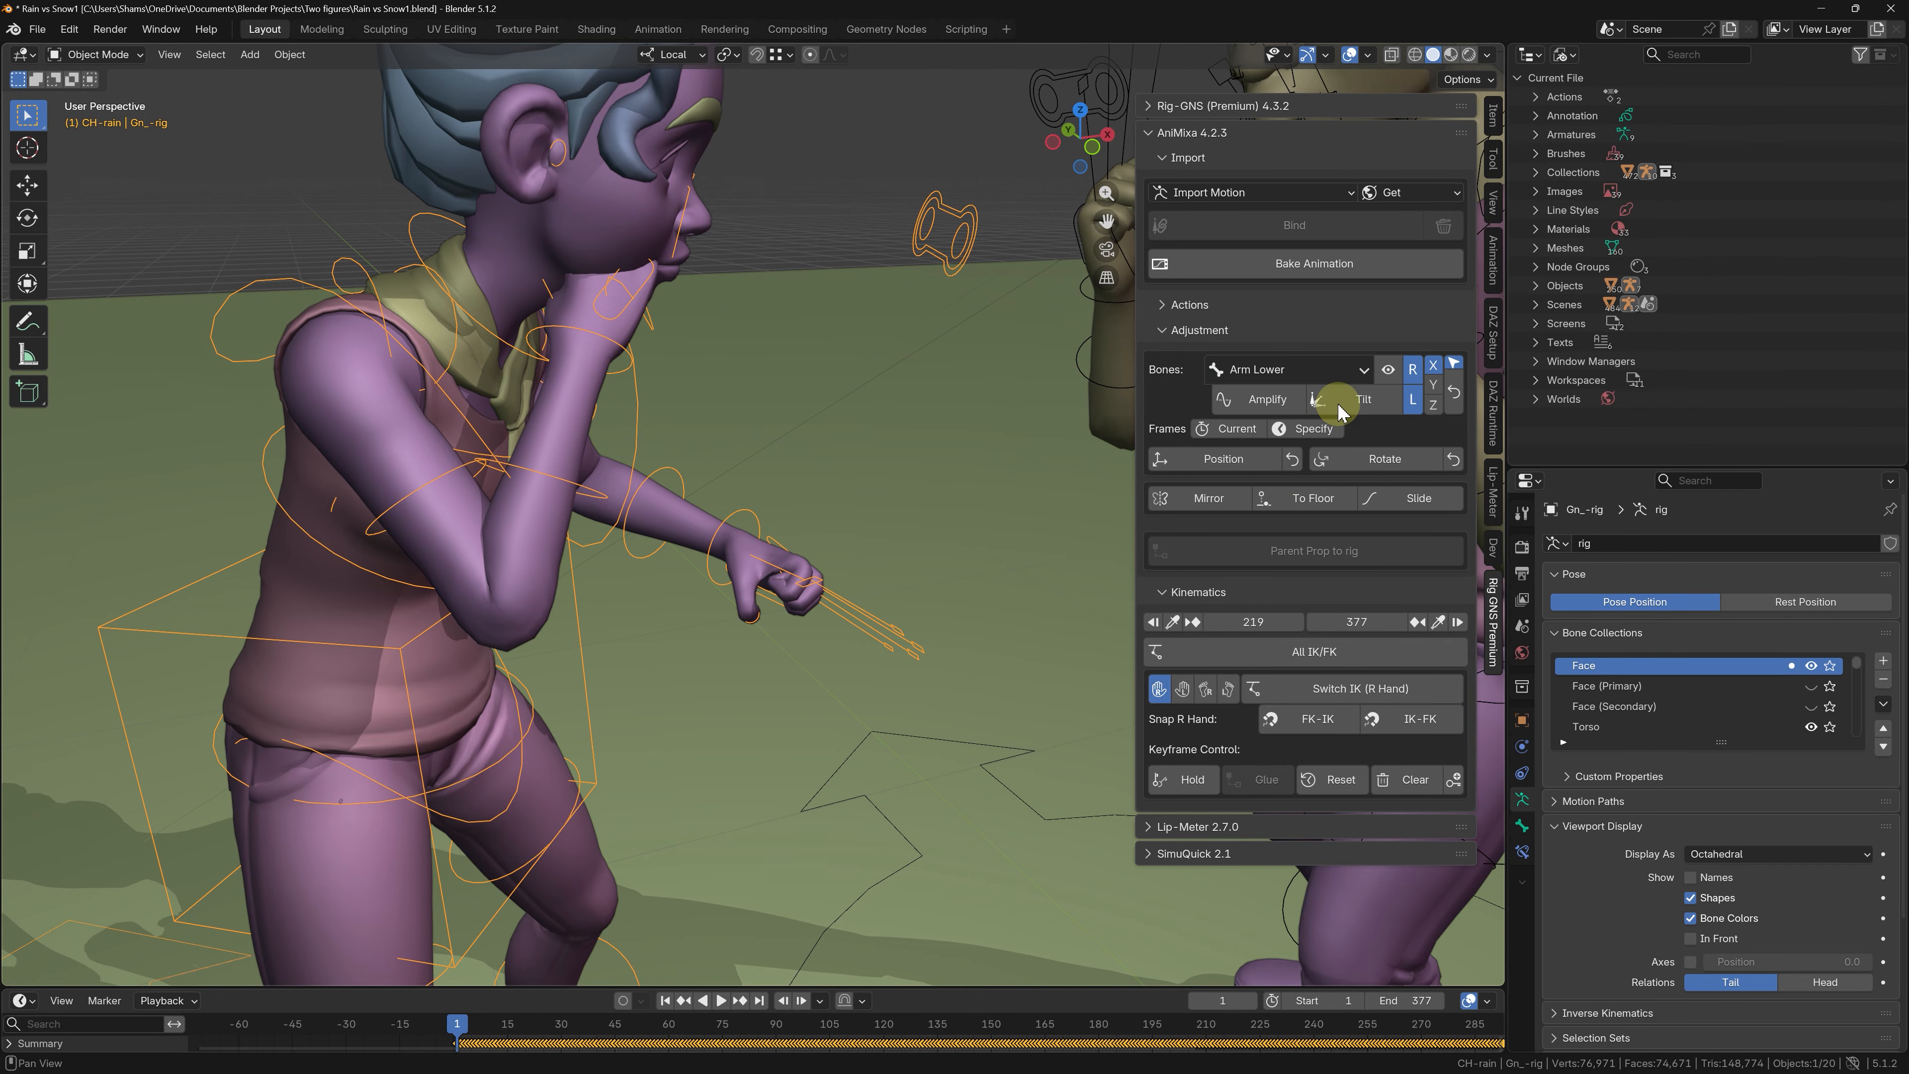
pyautogui.moveTo(1346, 394); pyautogui.dragTo(1348, 420)
pyautogui.moveTo(684, 421); pyautogui.dragTo(505, 474, button='middle')
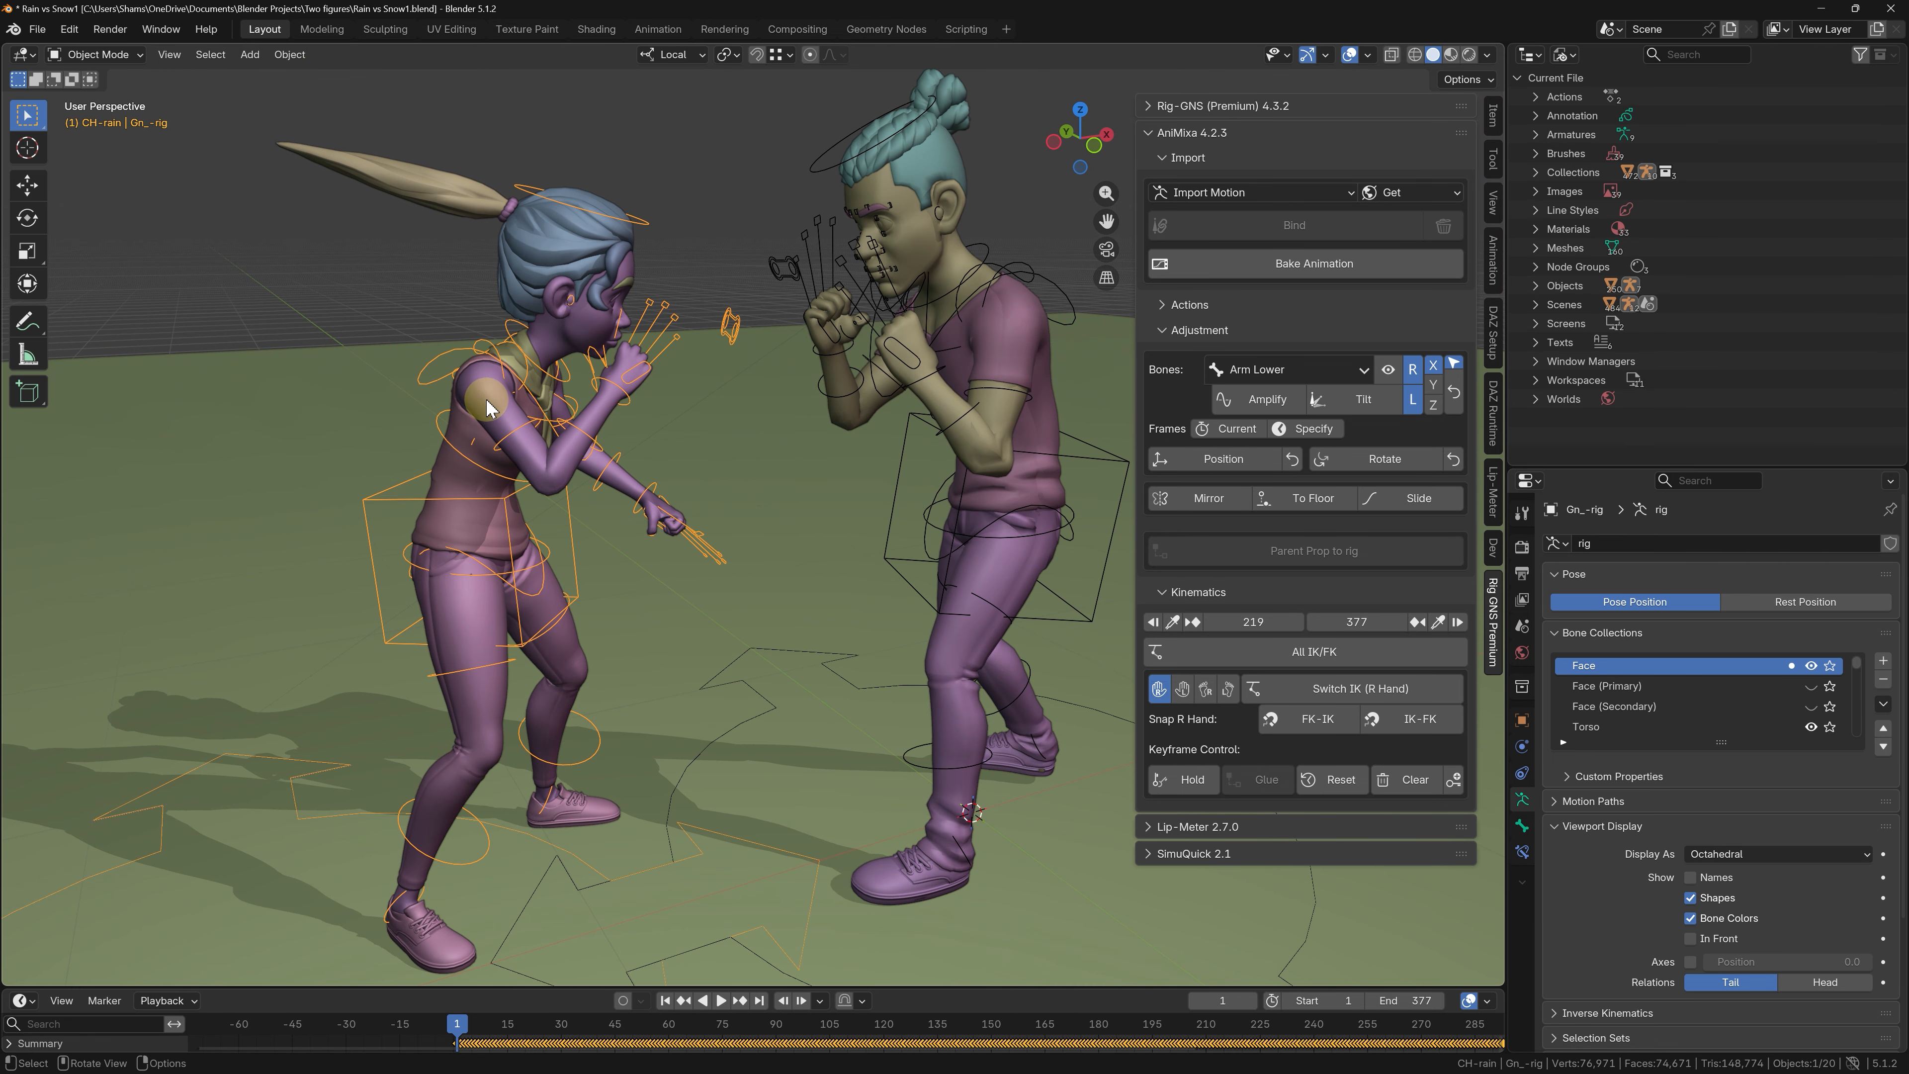
# - Tilt the female's lower chest on the X axis so that her upper body leans back more upright
pyautogui.moveTo(487, 409); pyautogui.dragTo(404, 421, button='middle')
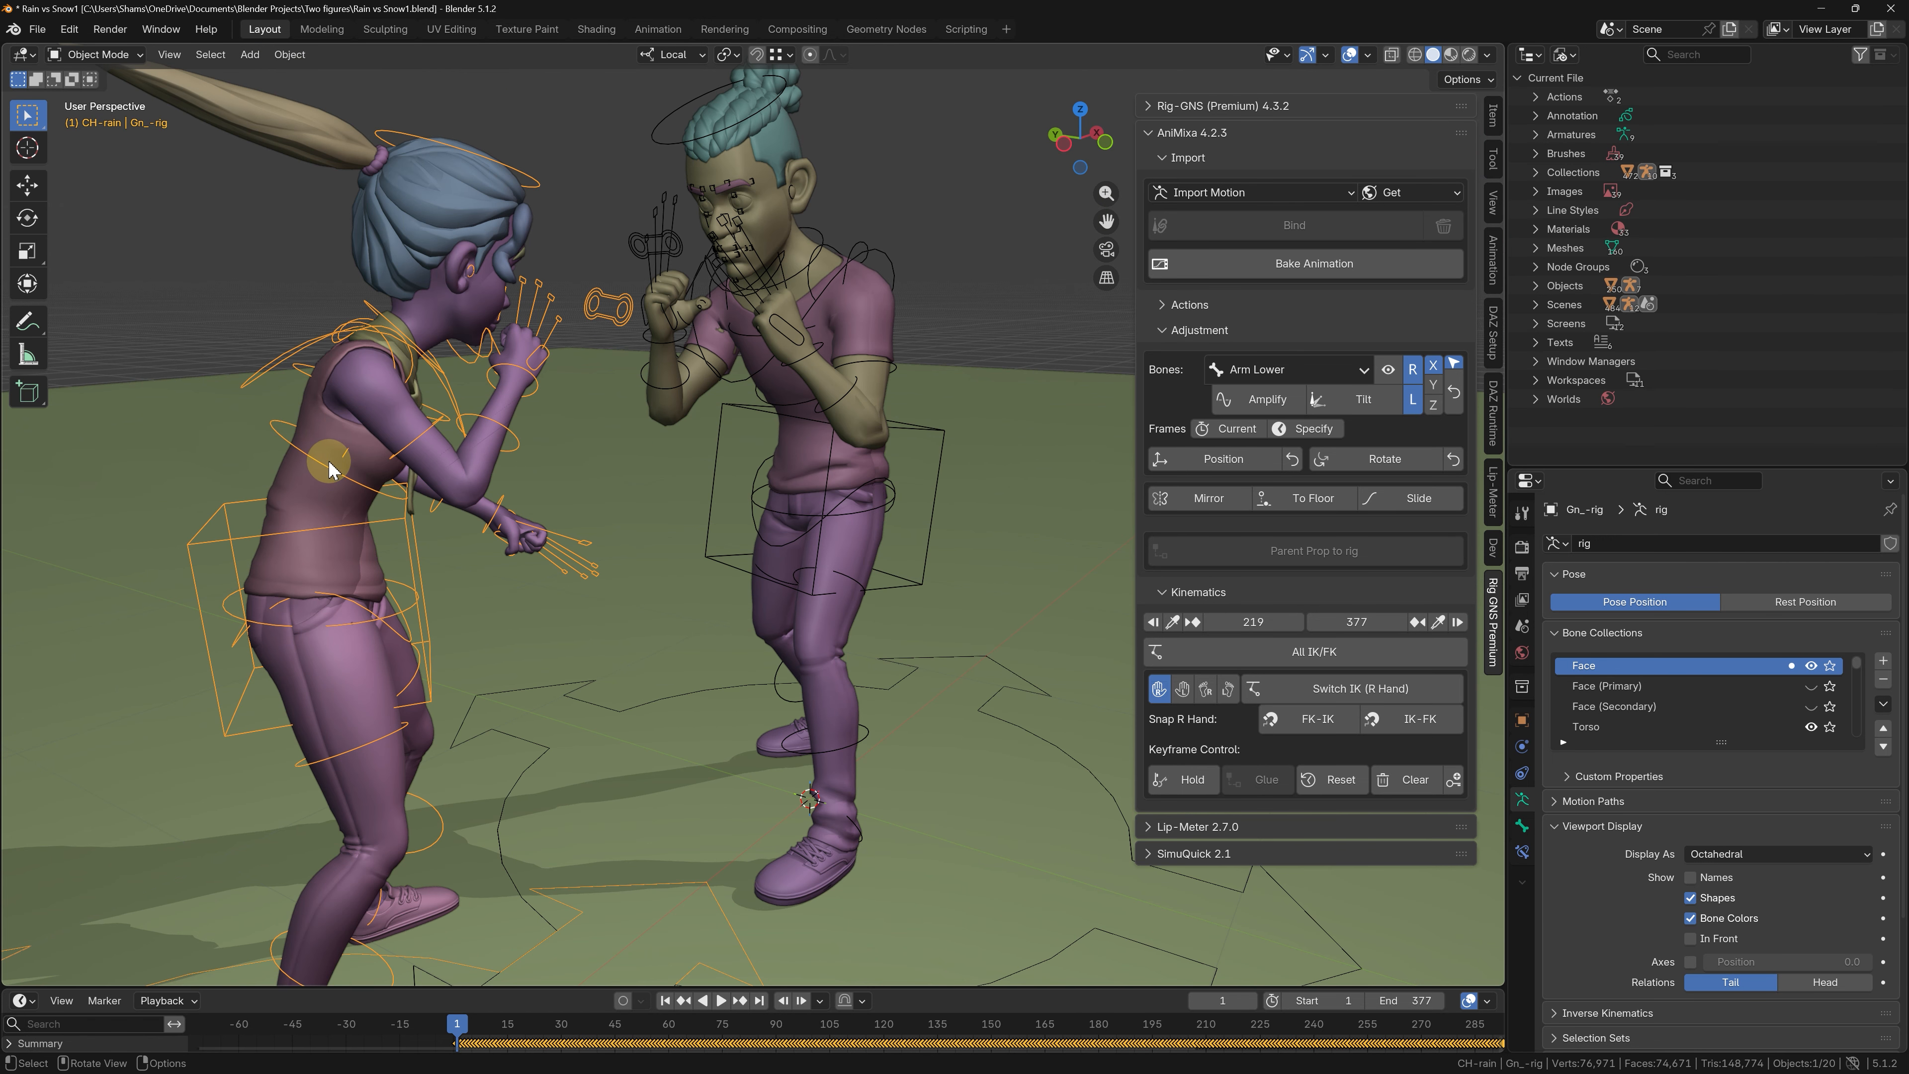
pyautogui.click(1296, 371)
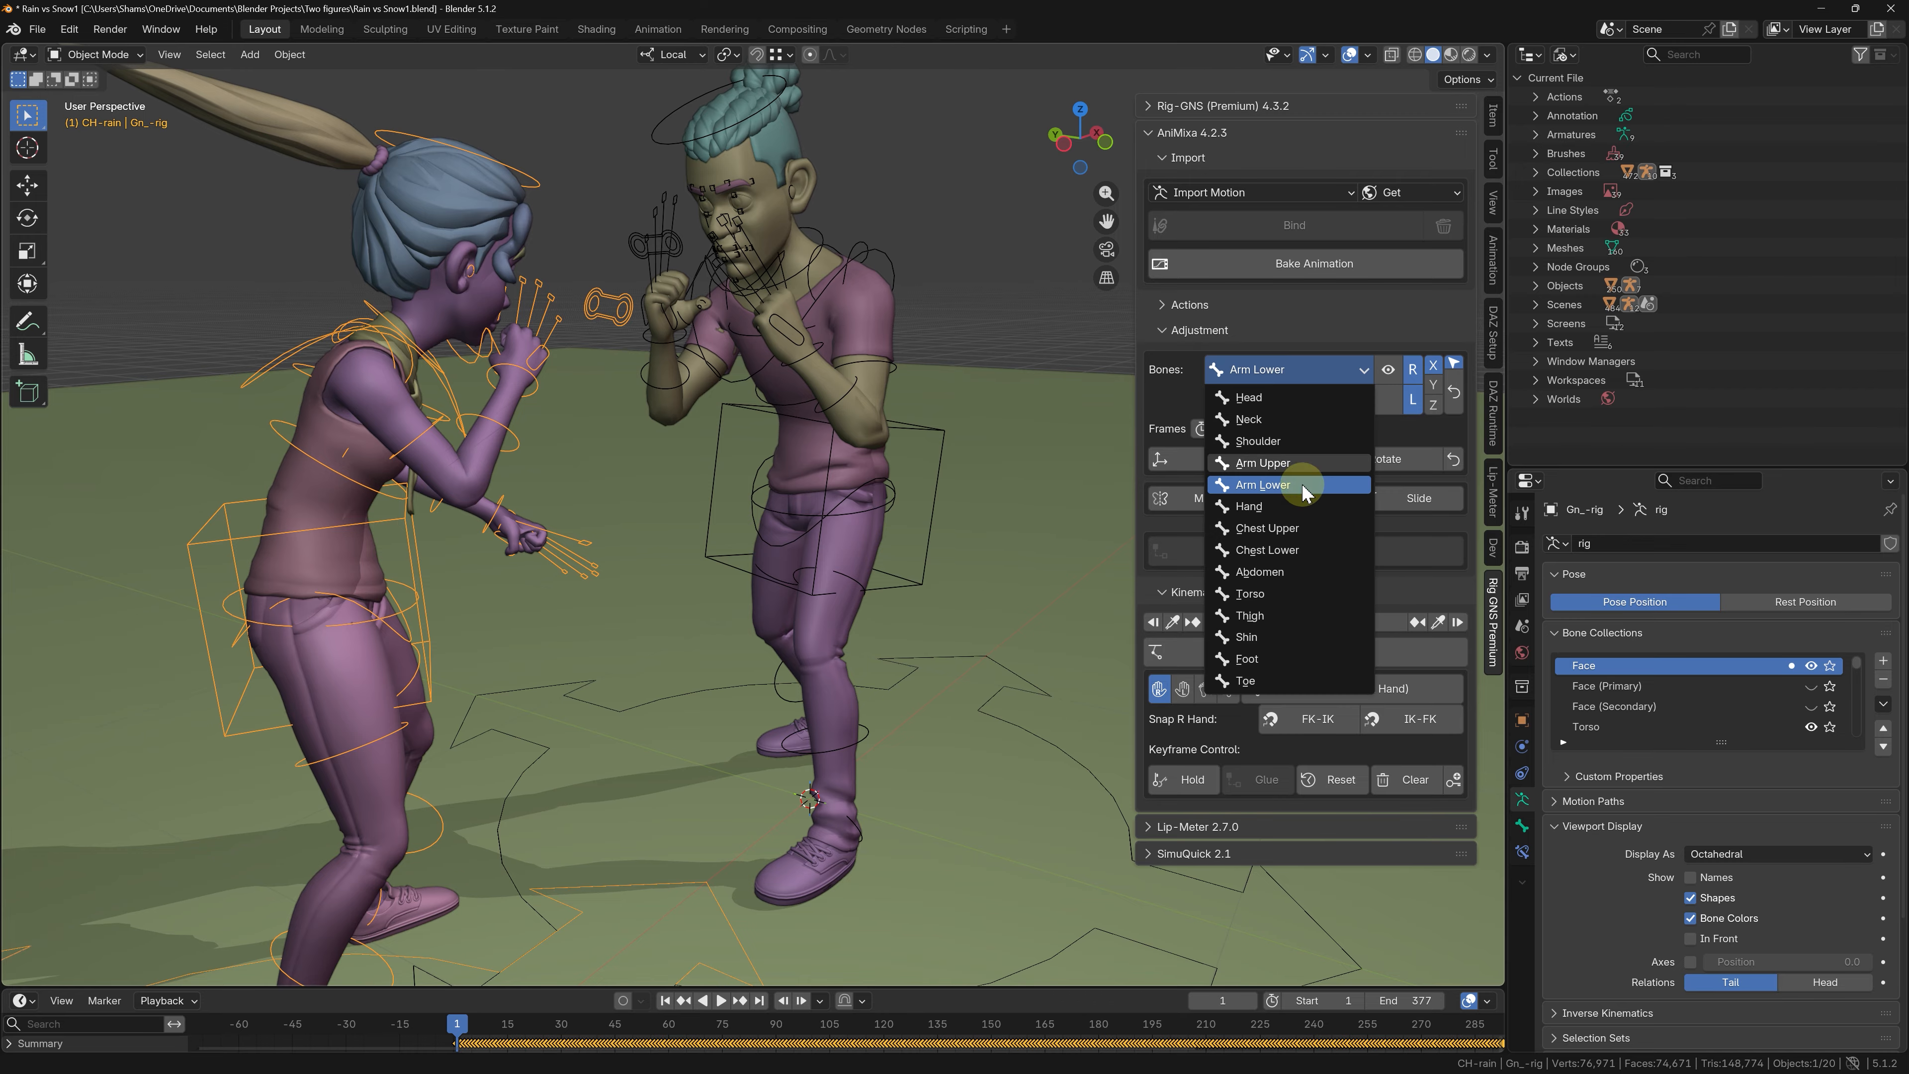
pyautogui.click(1271, 550)
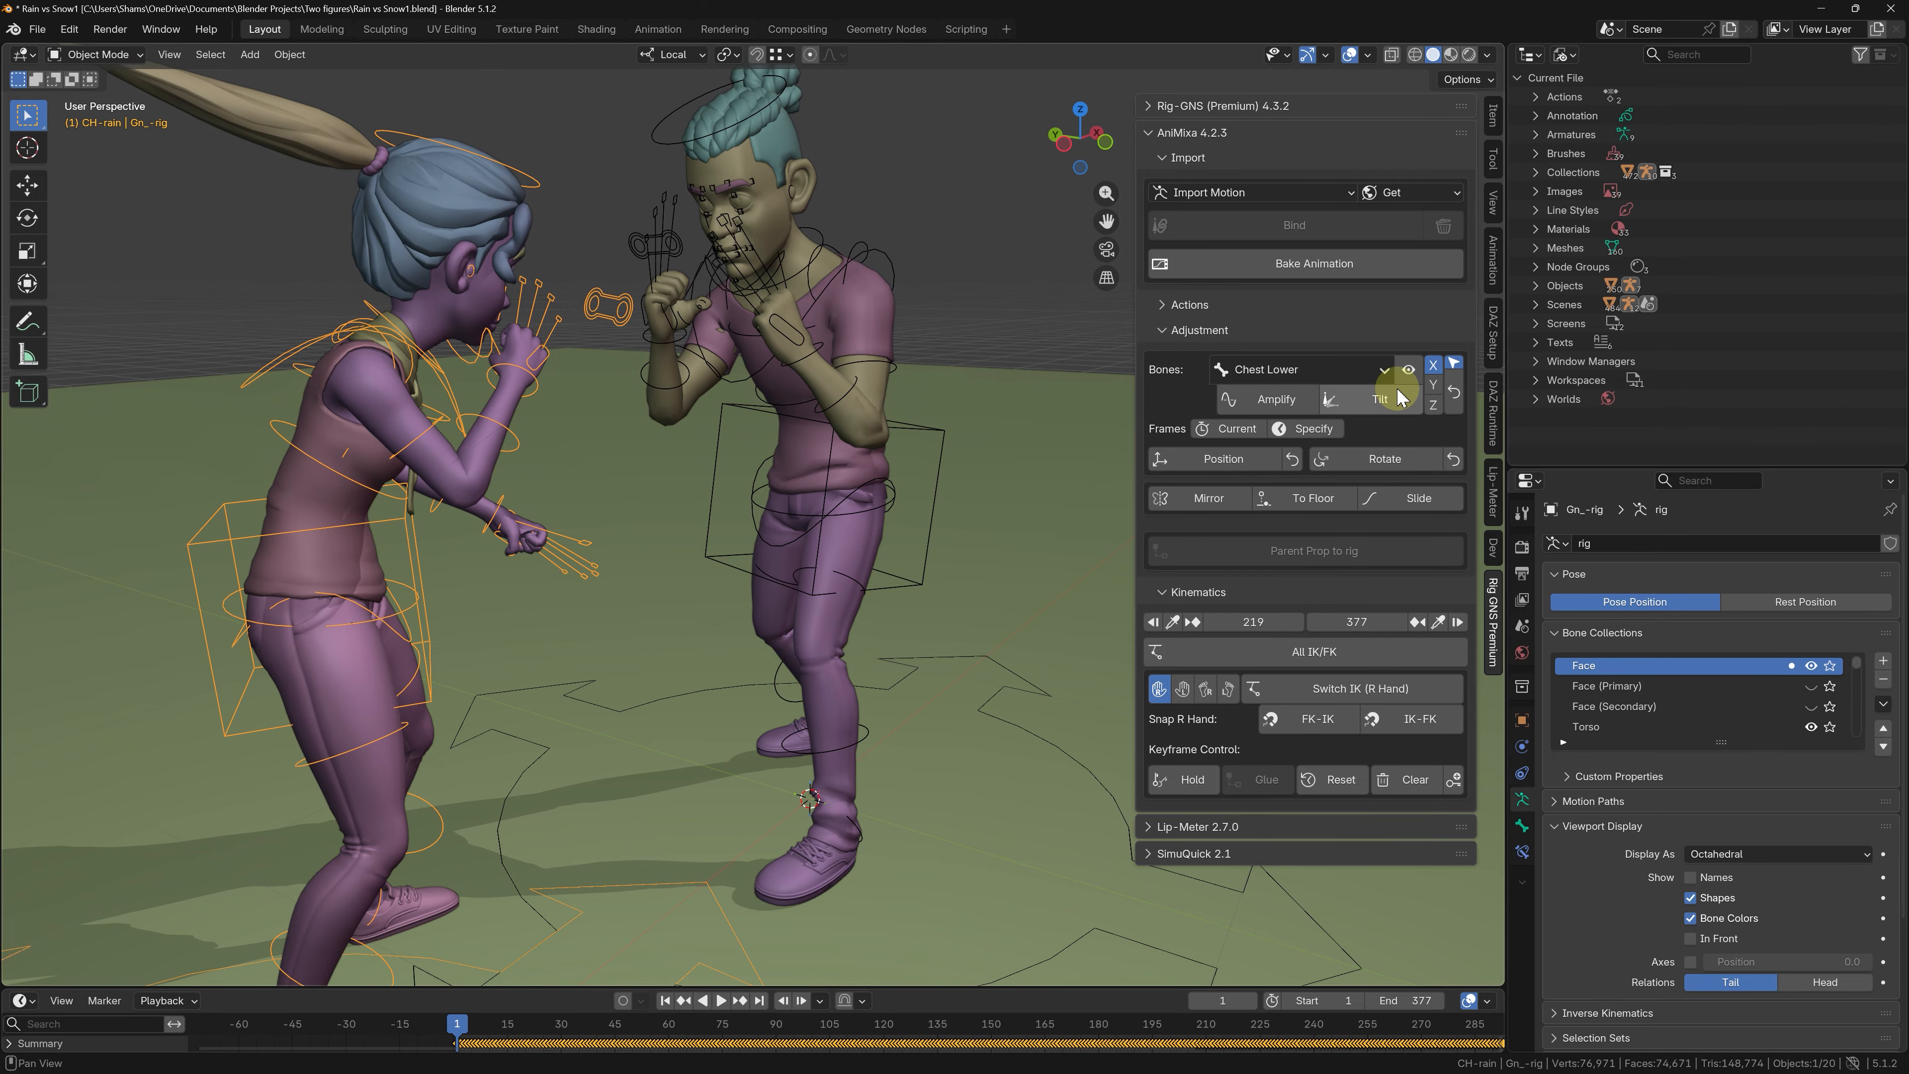
pyautogui.moveTo(1389, 399); pyautogui.dragTo(1389, 384)
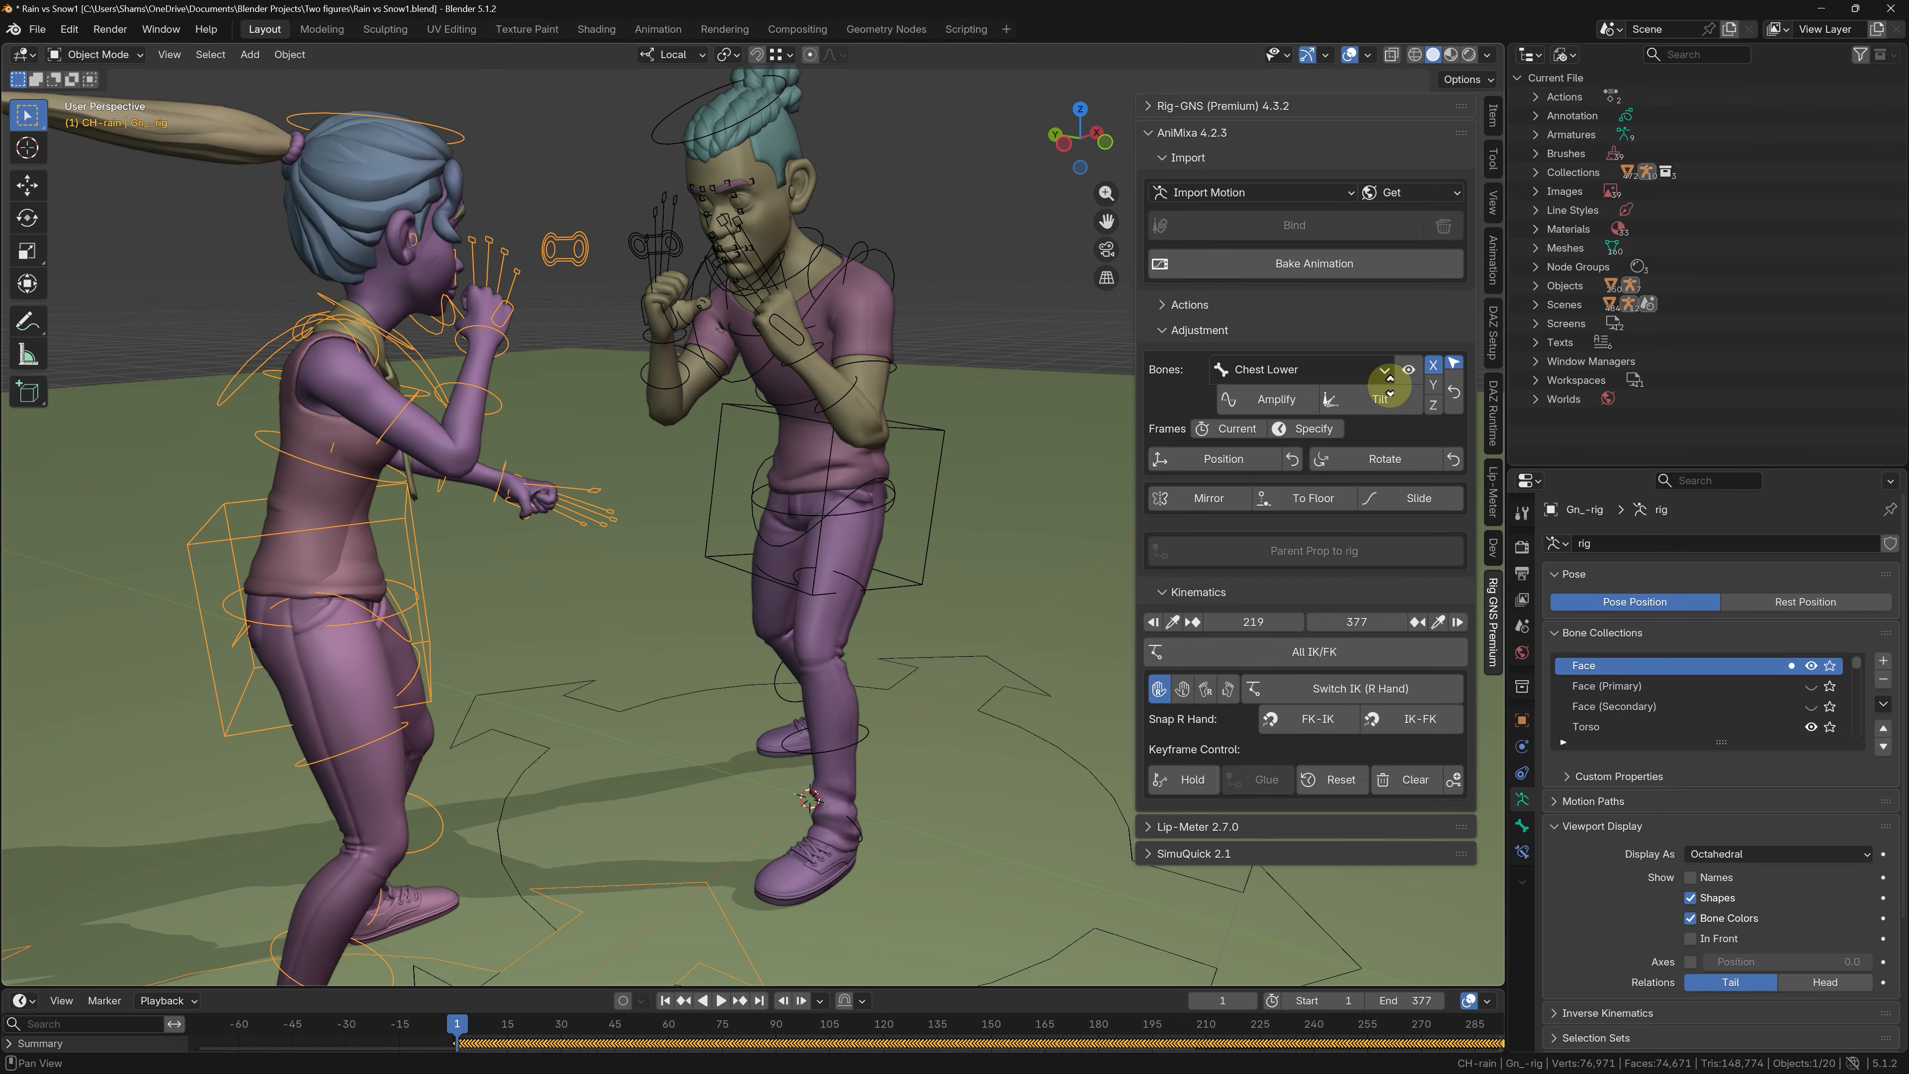
# - At frame 99, tilt both of the female's upper arms on the Z axis to raise her outstretched arms on the male
pyautogui.scroll(-5, 698, 408)
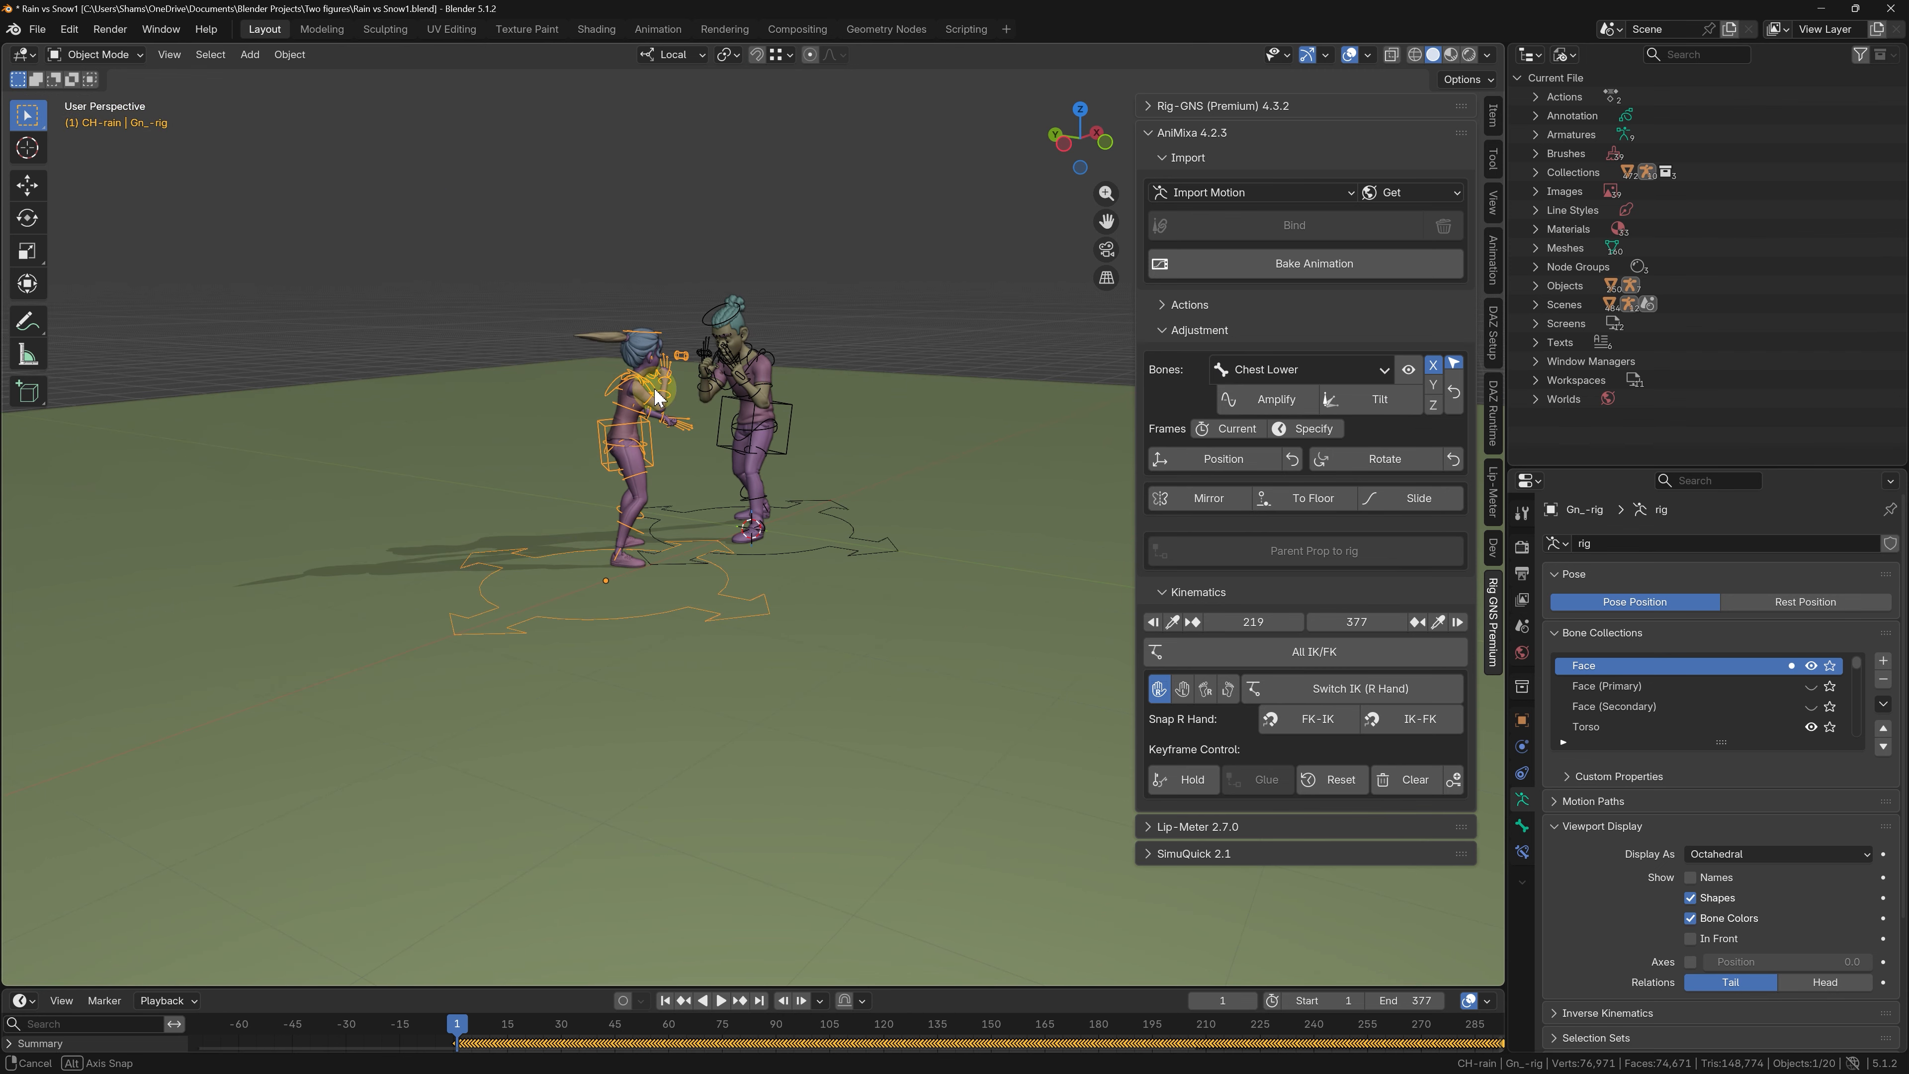
pyautogui.moveTo(656, 396); pyautogui.dragTo(671, 388, button='middle')
pyautogui.scroll(3, 671, 388)
pyautogui.moveTo(457, 1024); pyautogui.dragTo(807, 1023)
pyautogui.moveTo(840, 421); pyautogui.dragTo(779, 340, button='middle')
pyautogui.scroll(4, 779, 340)
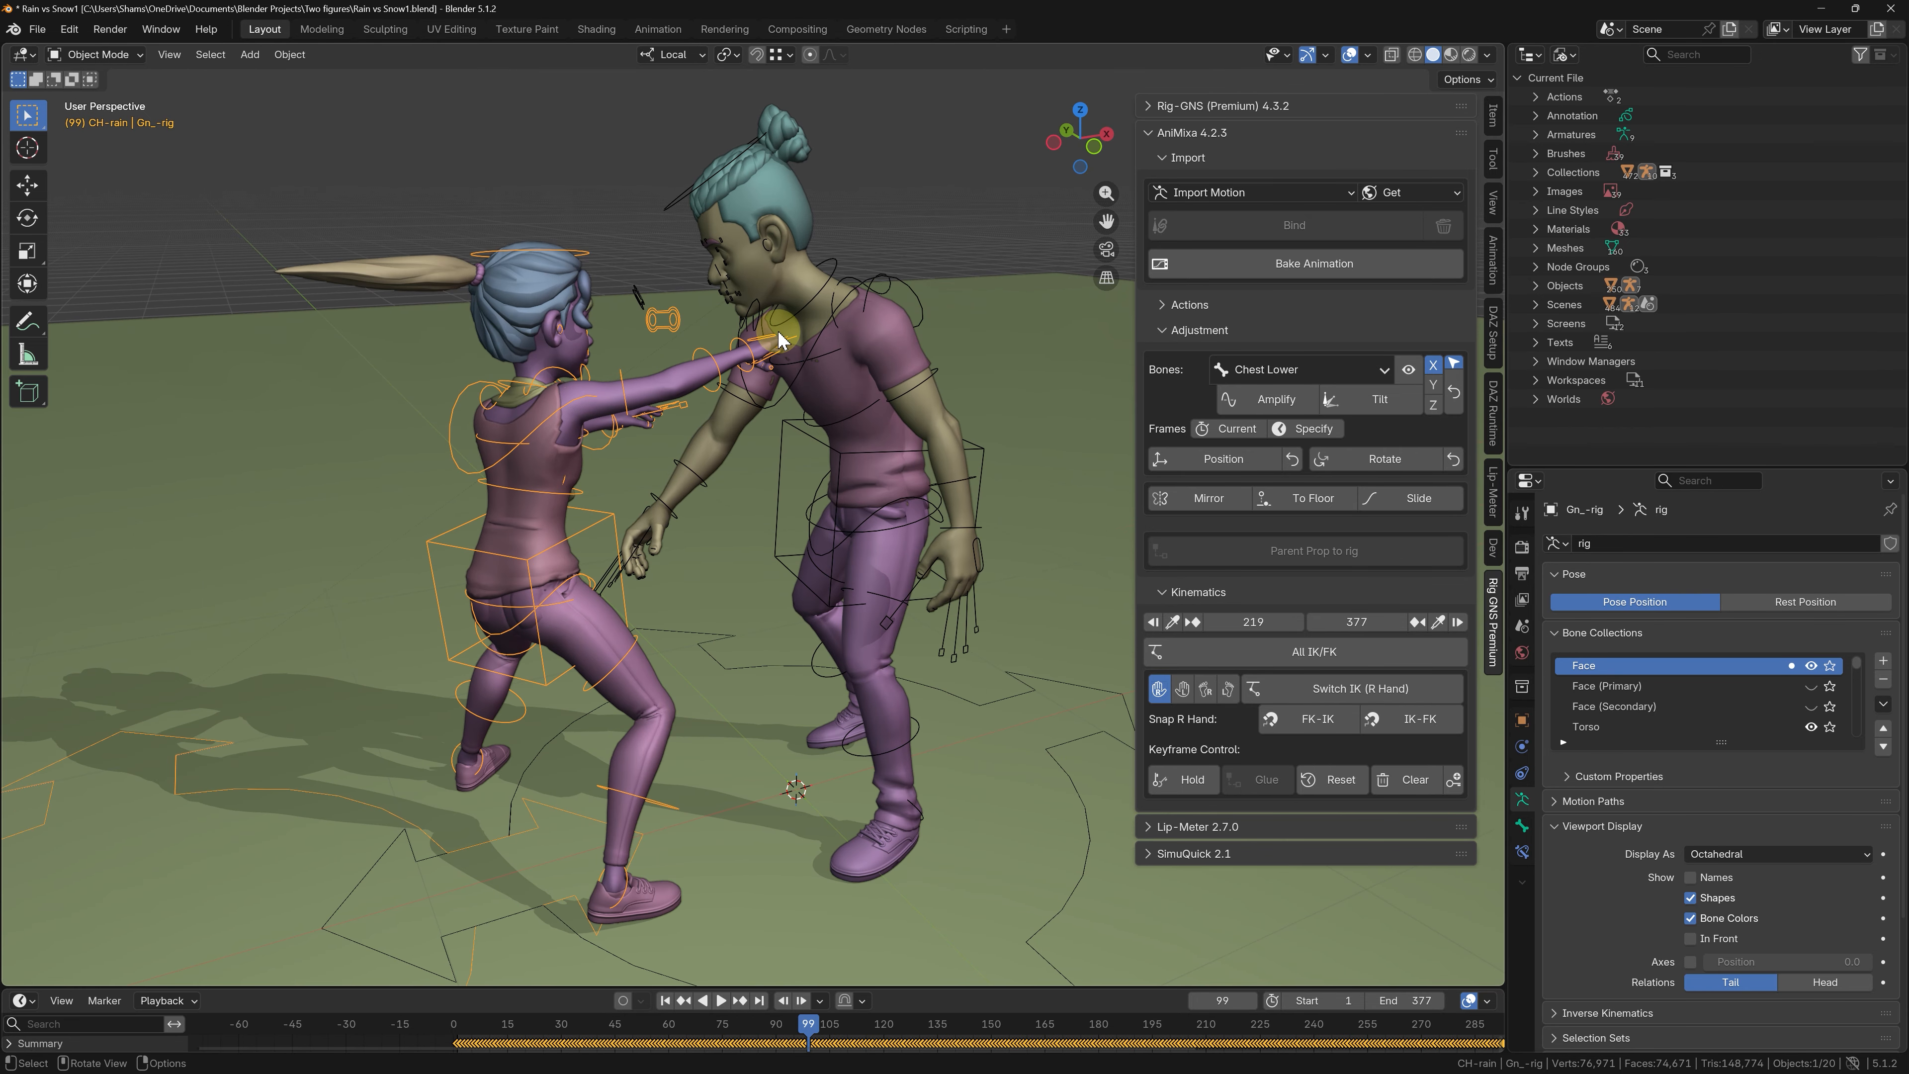
pyautogui.click(1308, 374)
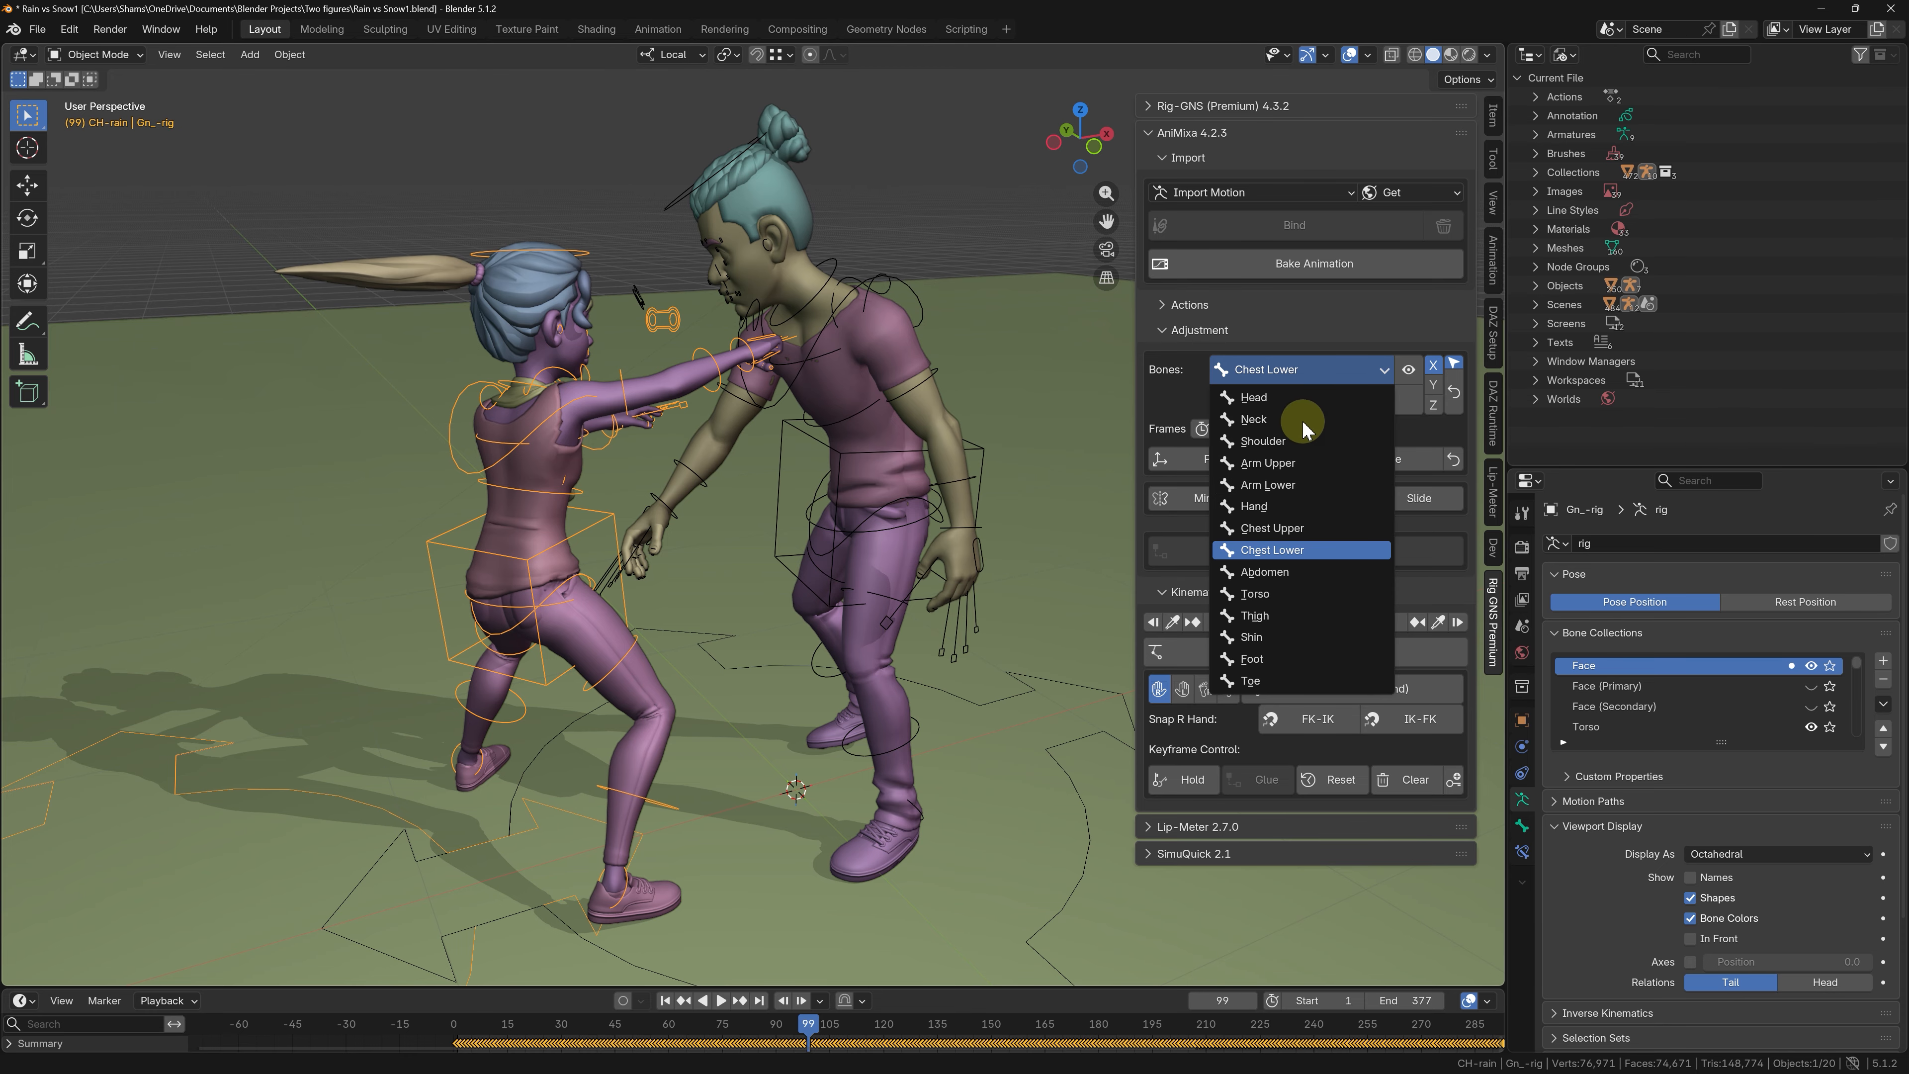
pyautogui.click(1292, 464)
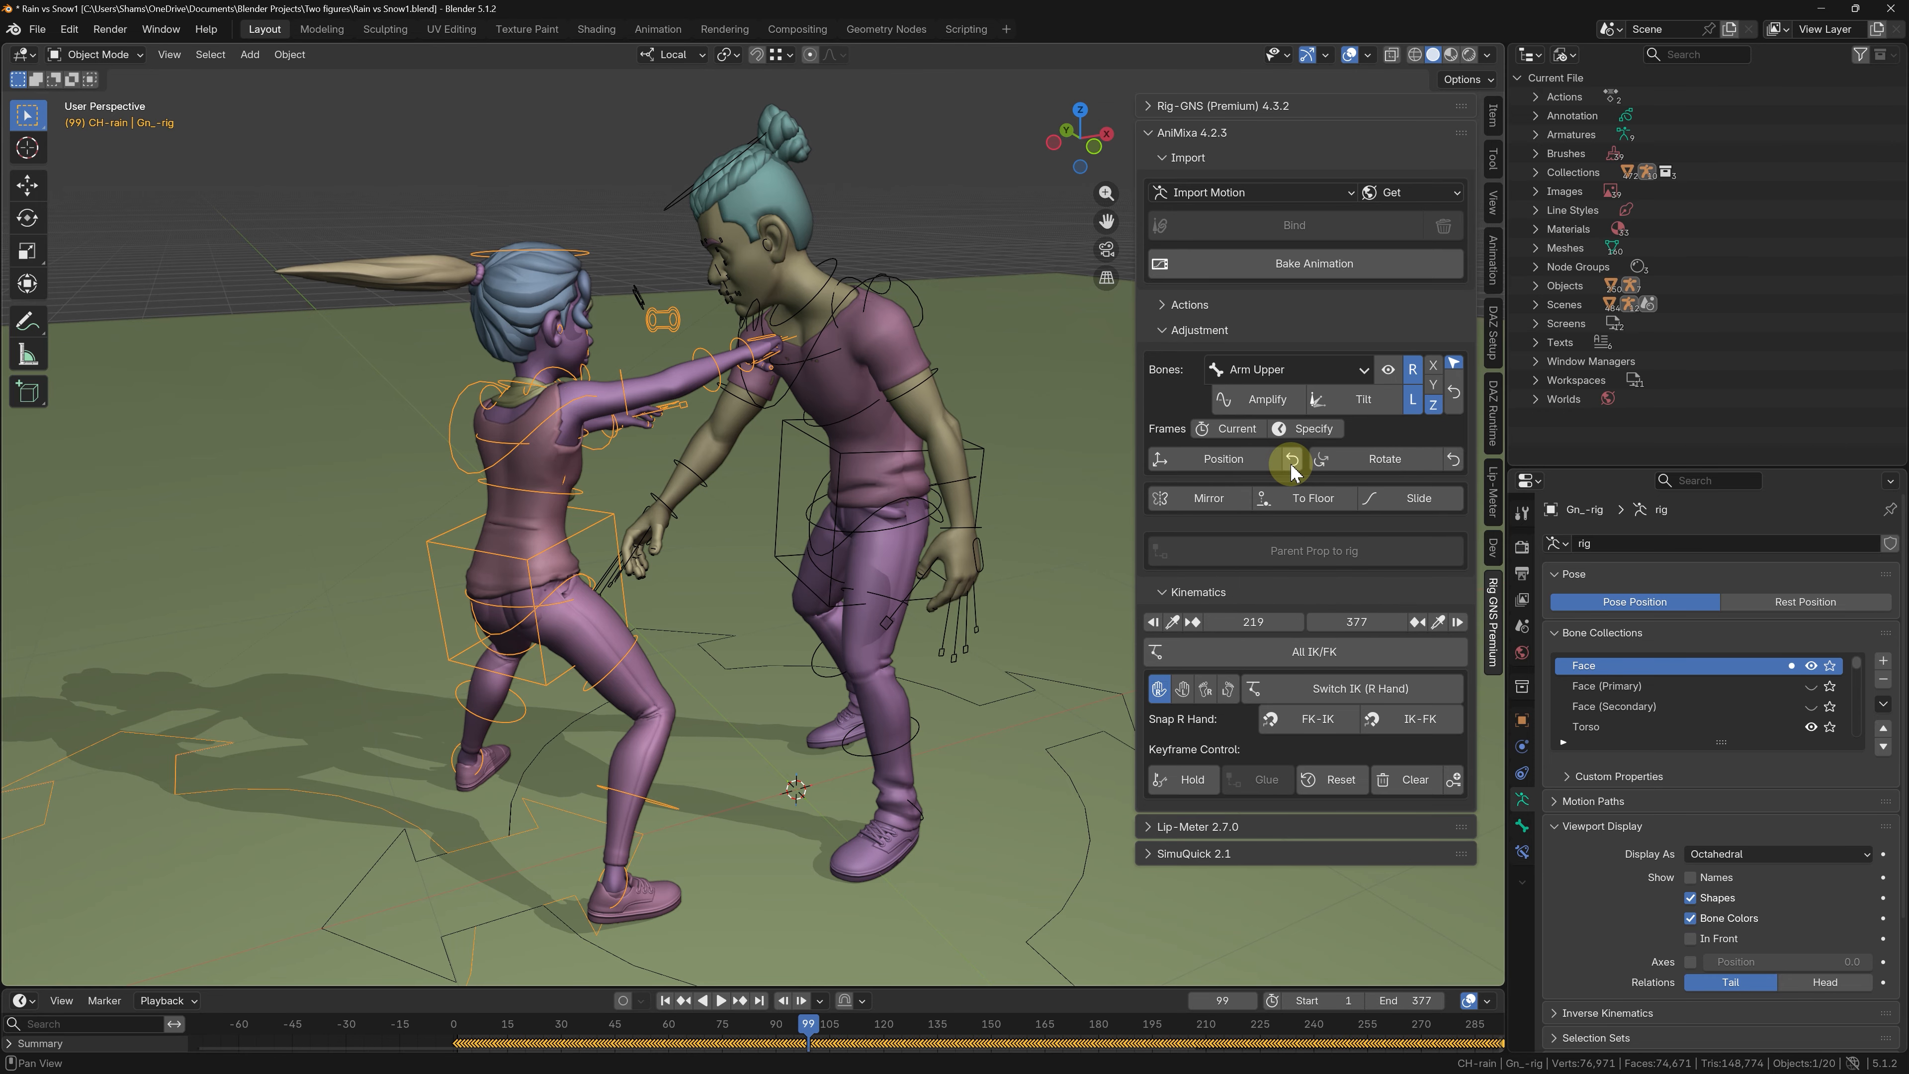
pyautogui.moveTo(1365, 413); pyautogui.dragTo(1366, 398)
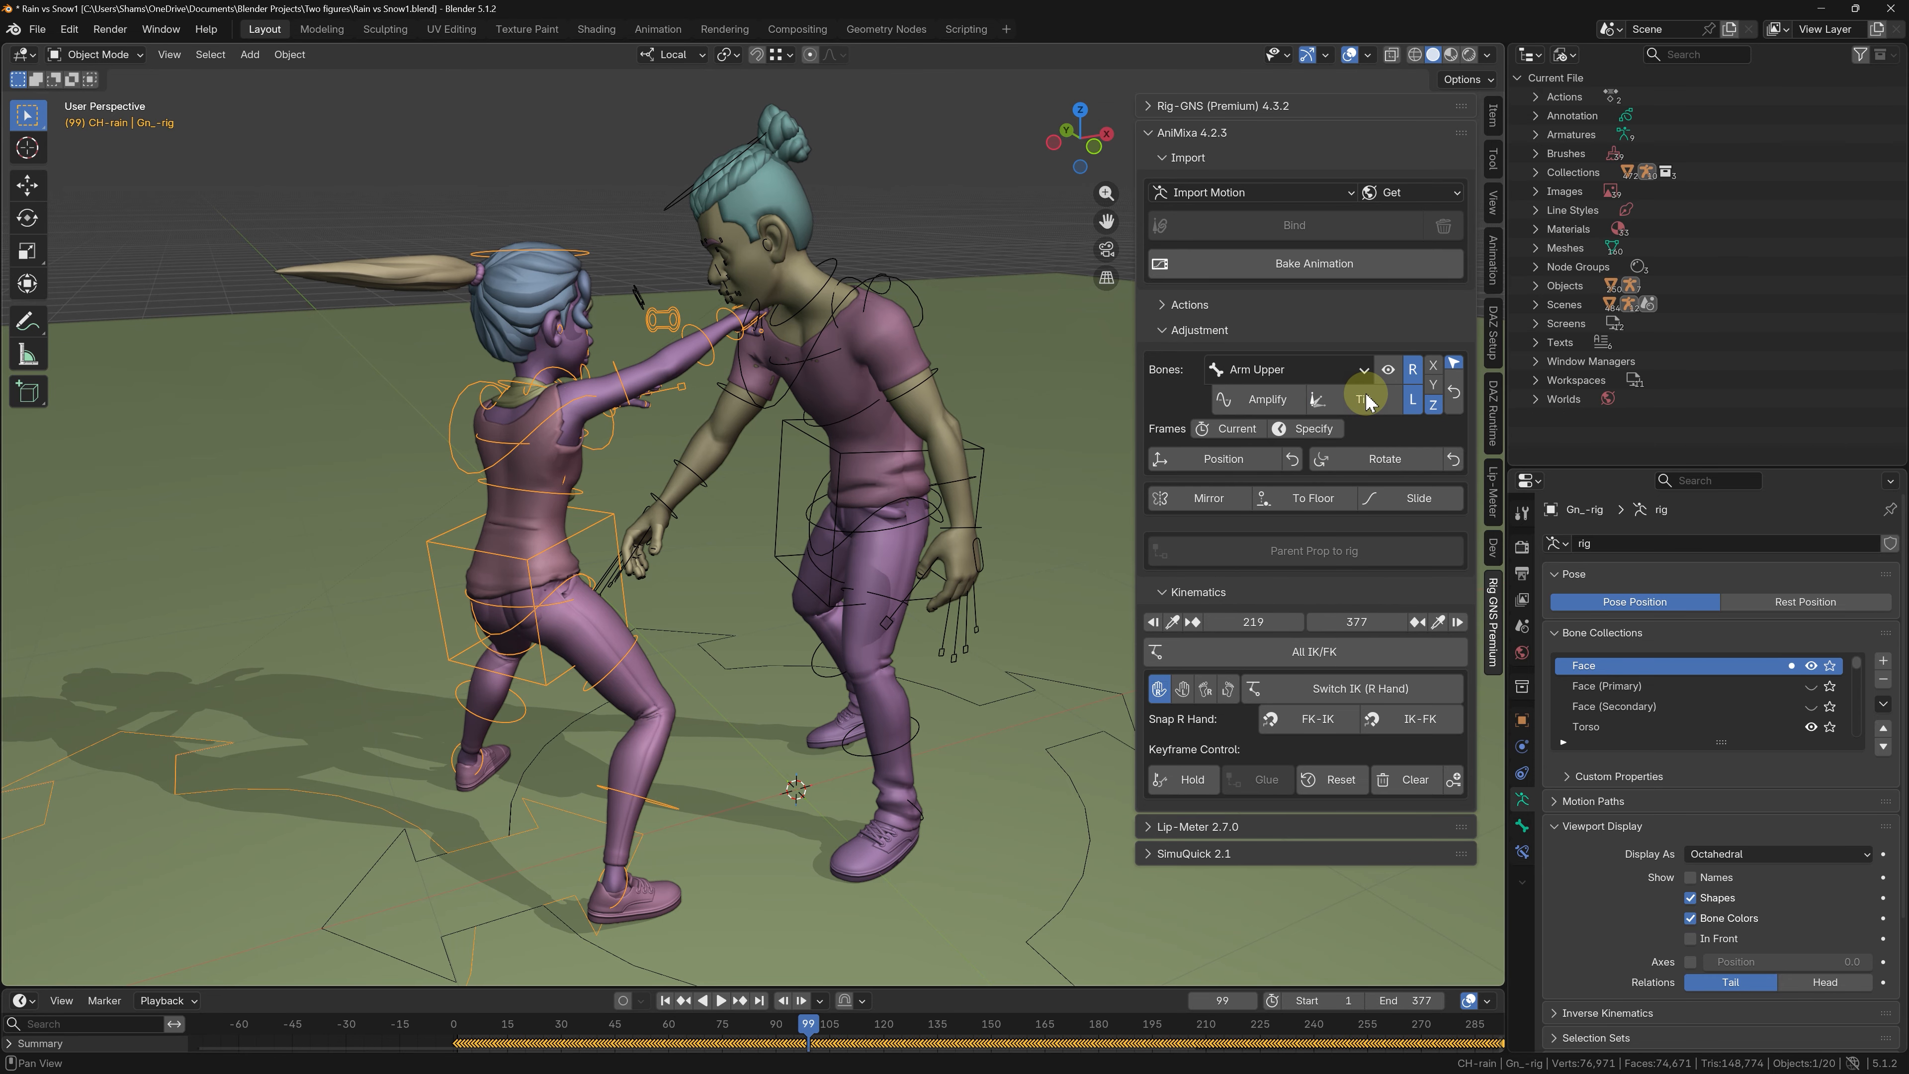
# - Play the adjusted fight from frame 1 and stop at frame 204 to inspect both characters after the throw
pyautogui.moveTo(849, 451); pyautogui.dragTo(767, 591, button='middle')
pyautogui.moveTo(809, 1024); pyautogui.dragTo(743, 1021)
pyautogui.click(720, 1000)
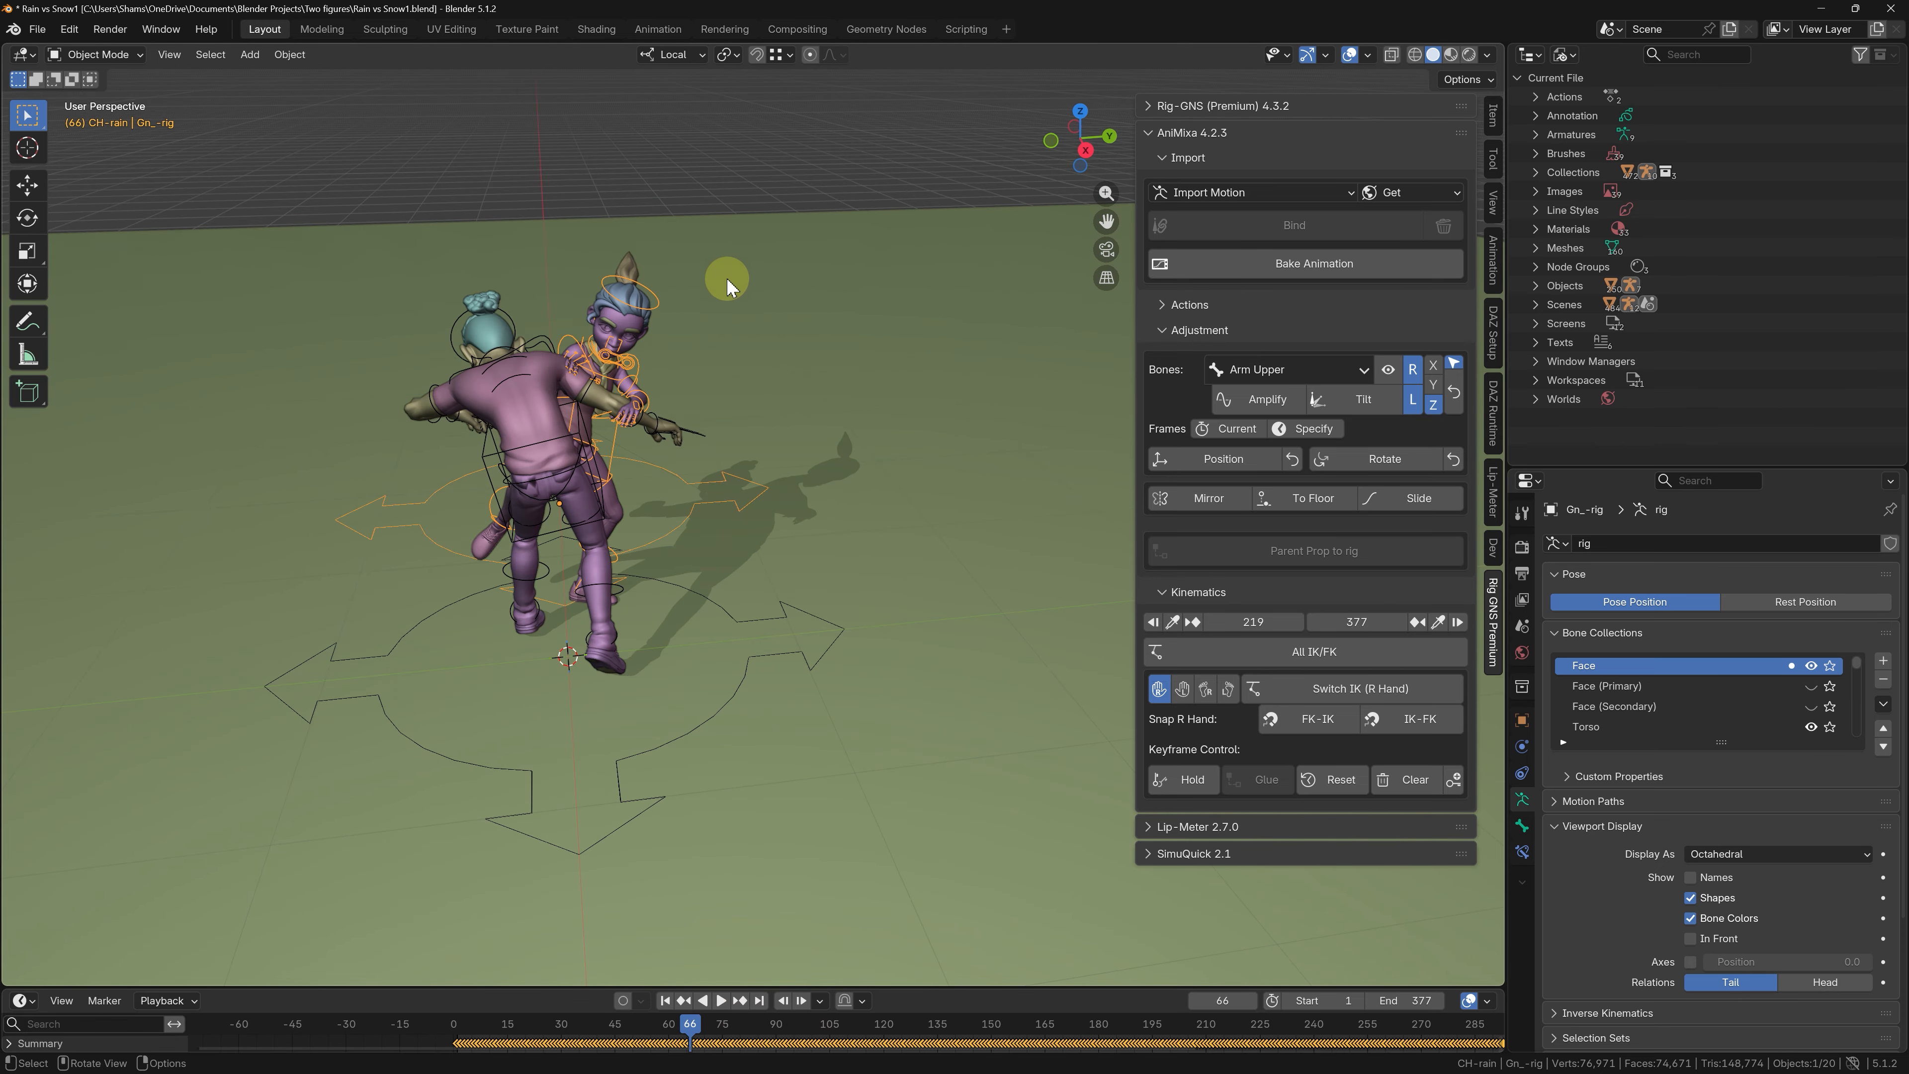
pyautogui.click(665, 1000)
pyautogui.press('space')
pyautogui.moveTo(682, 585); pyautogui.dragTo(916, 554, button='middle')
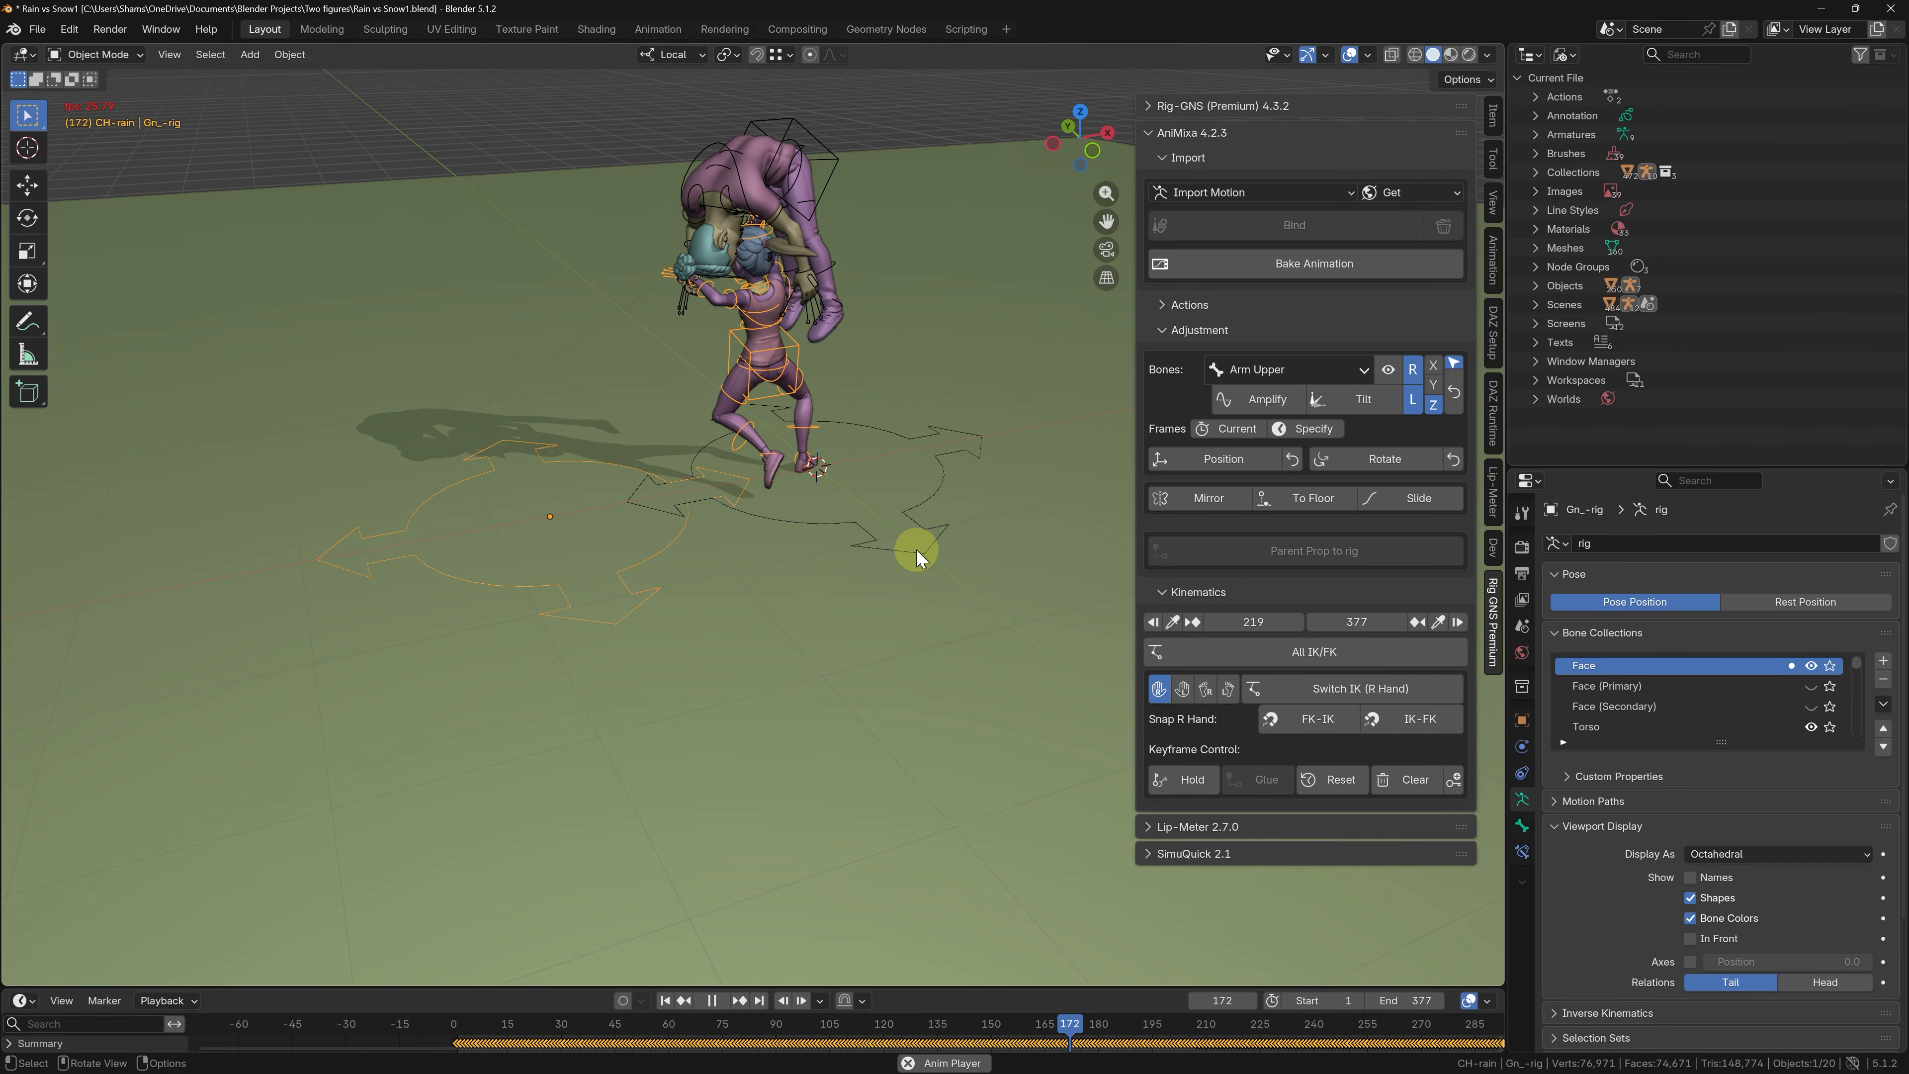
pyautogui.scroll(2, 611, 348)
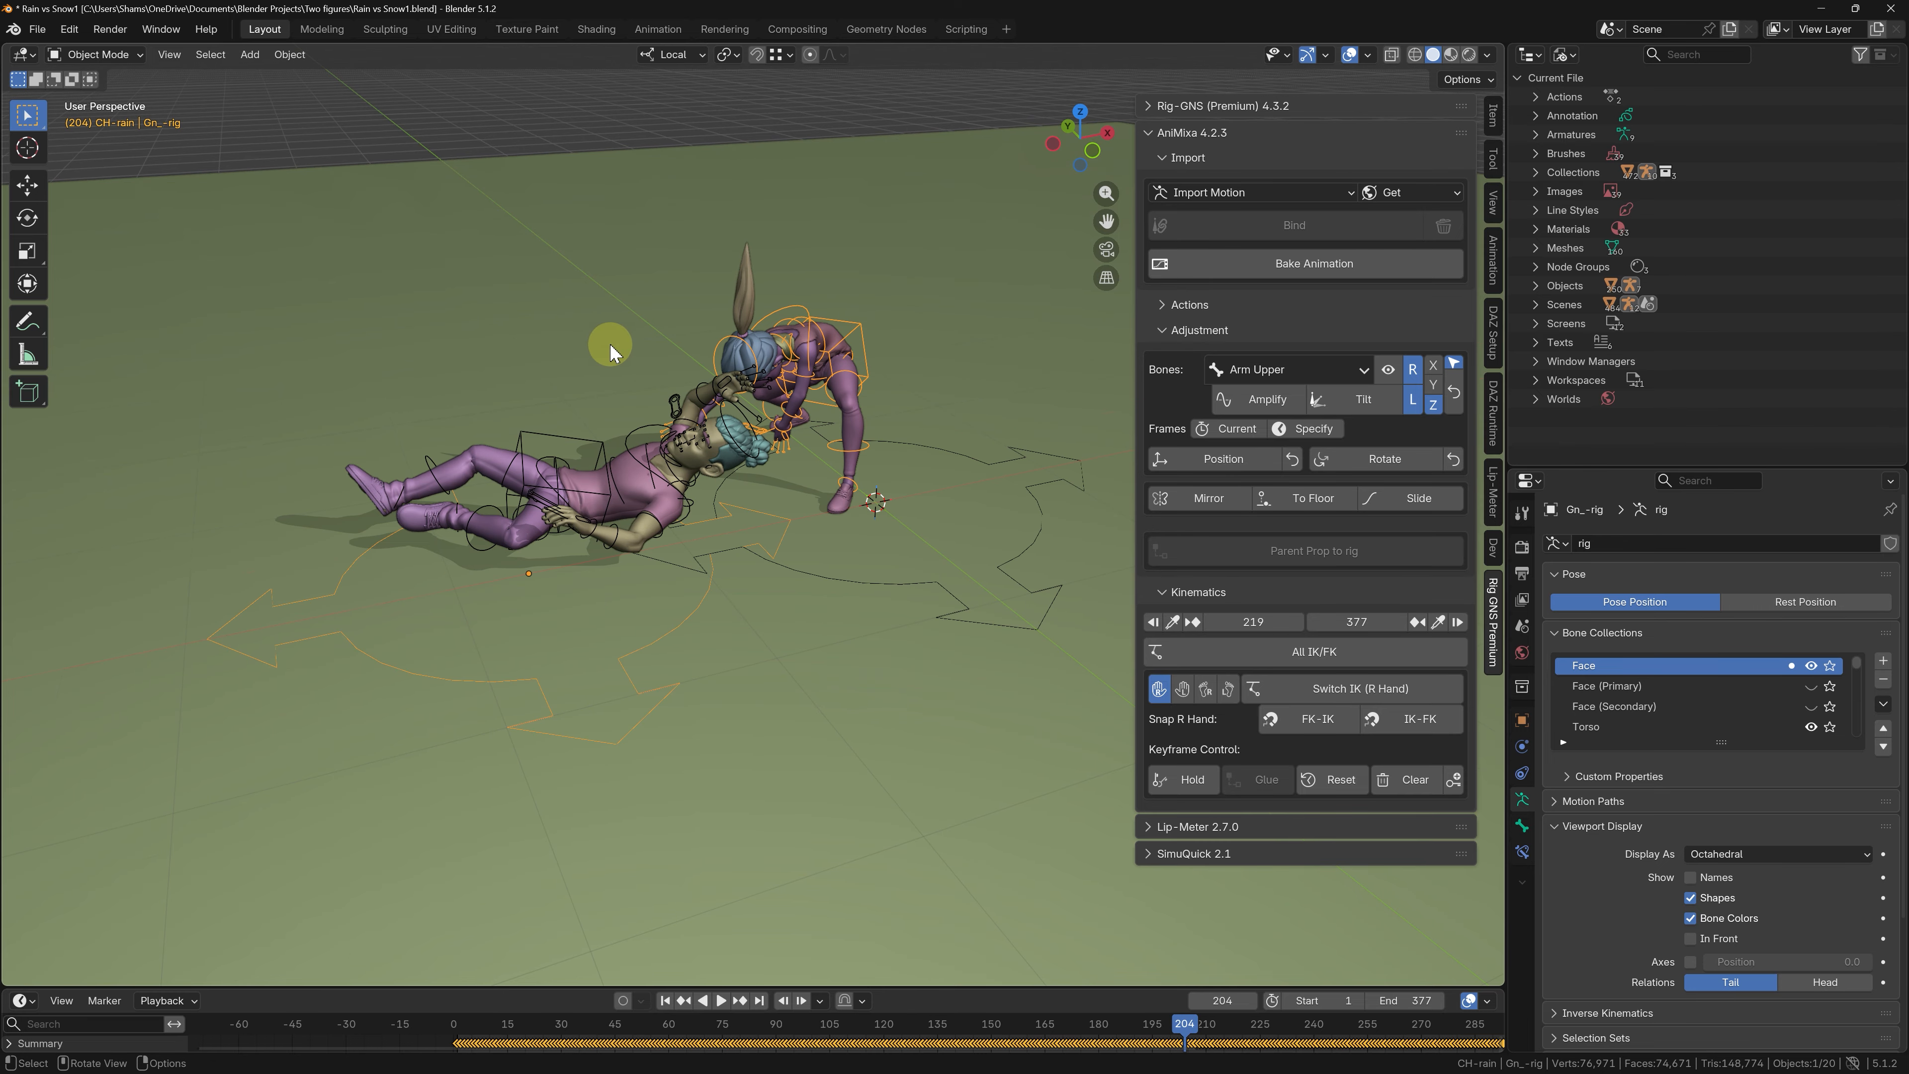
pyautogui.scroll(2, 656, 428)
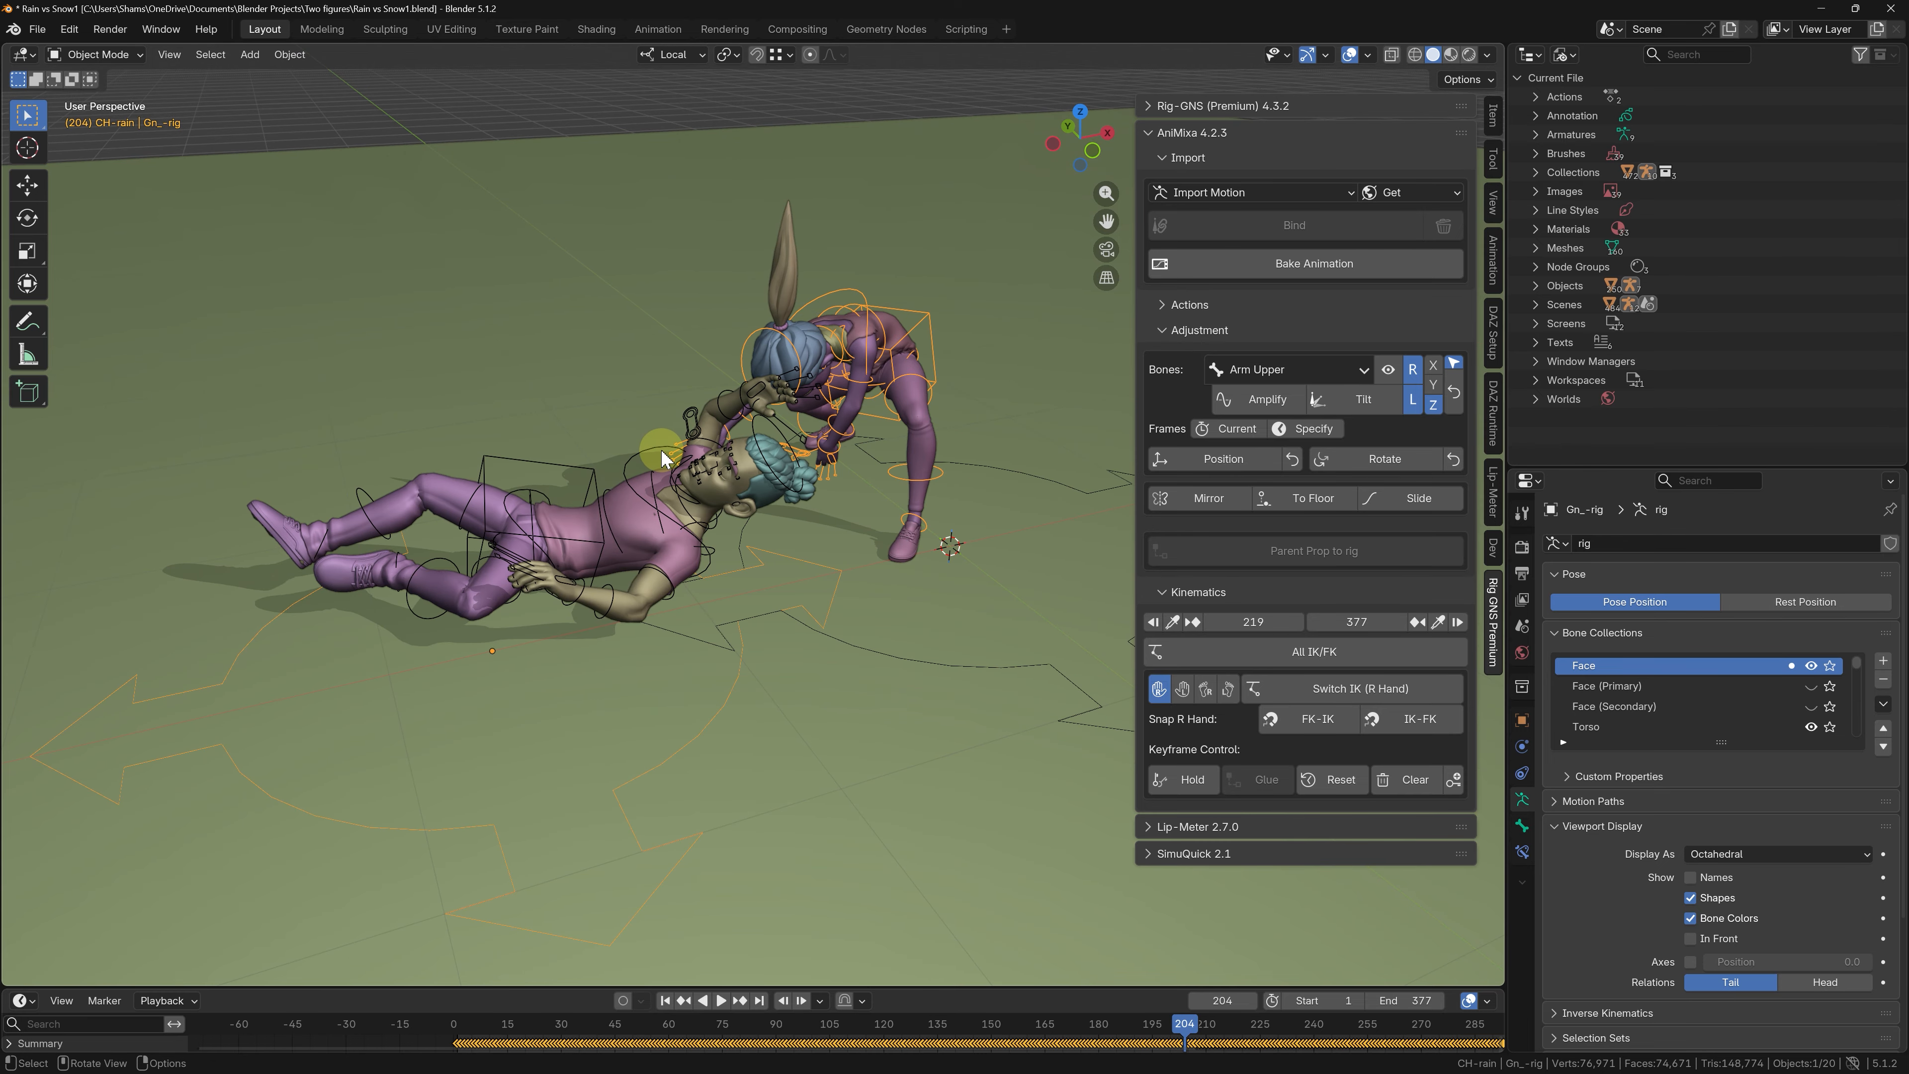